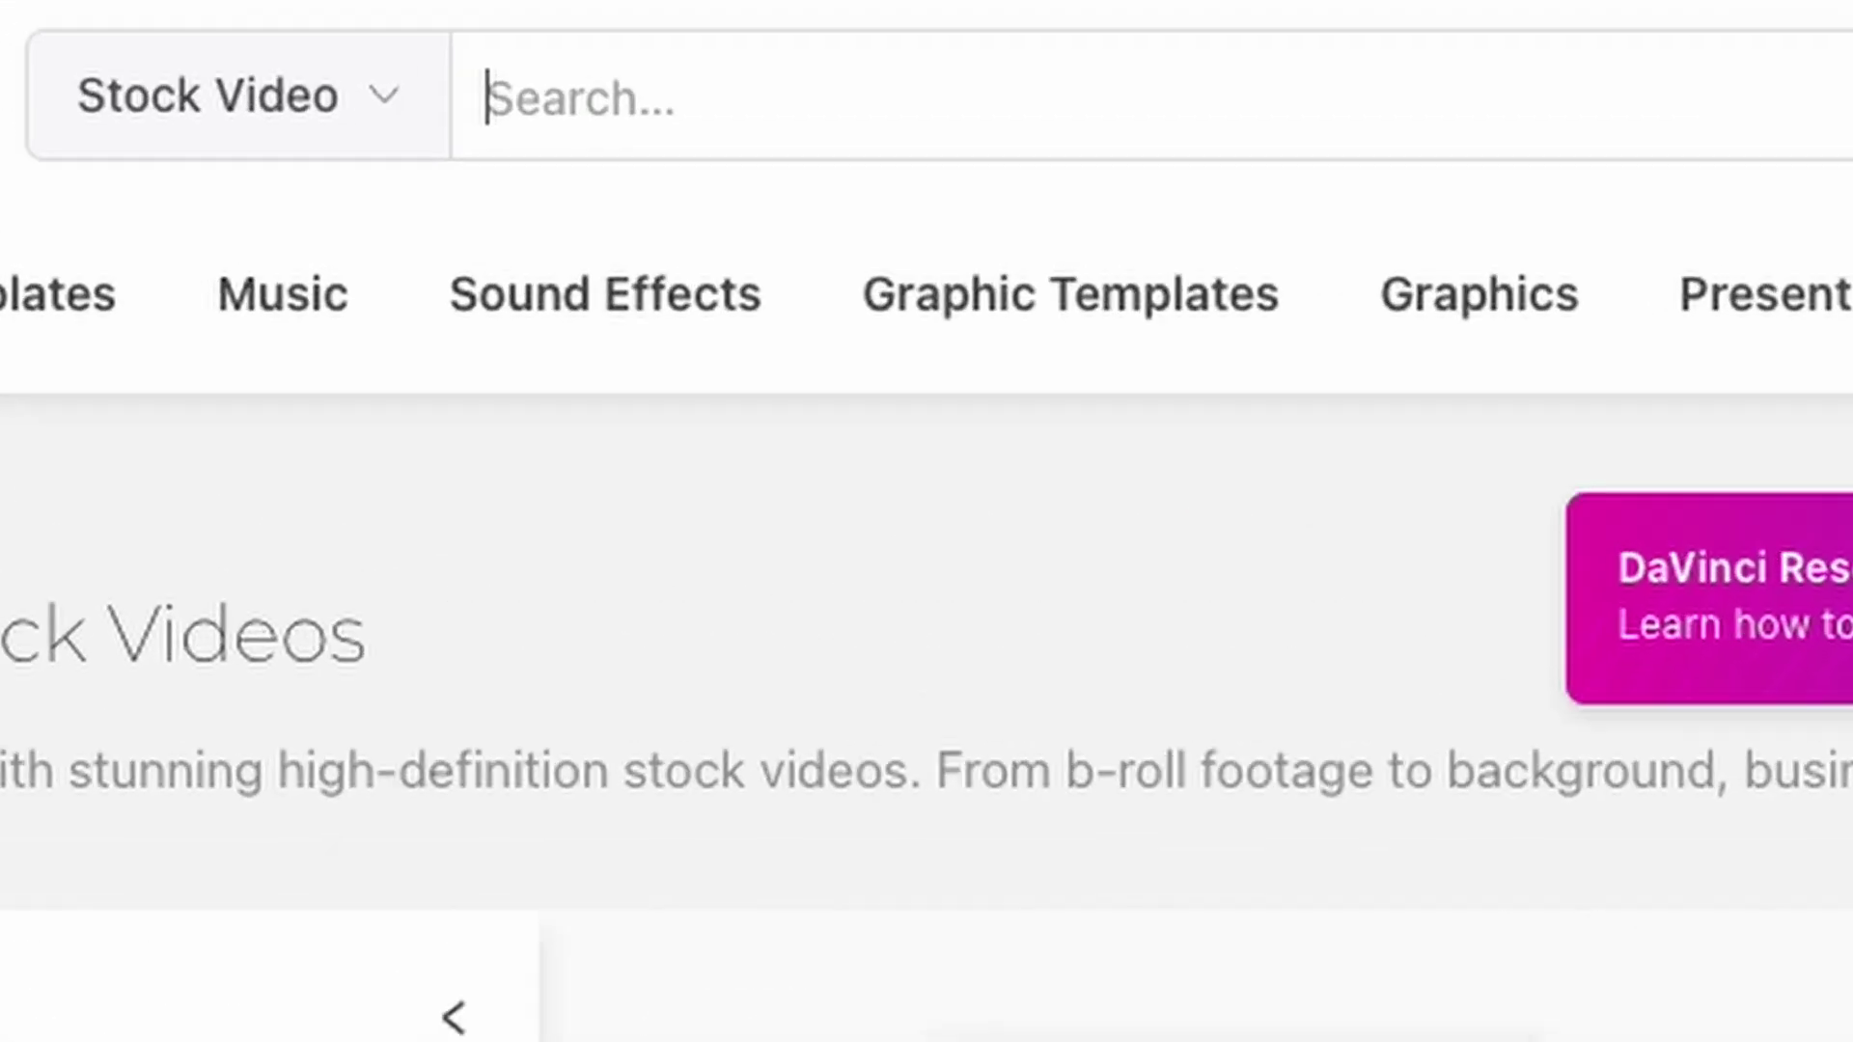
# Search Envato Elements stock video for 'explosion' and scroll through the results
pyautogui.write('e')
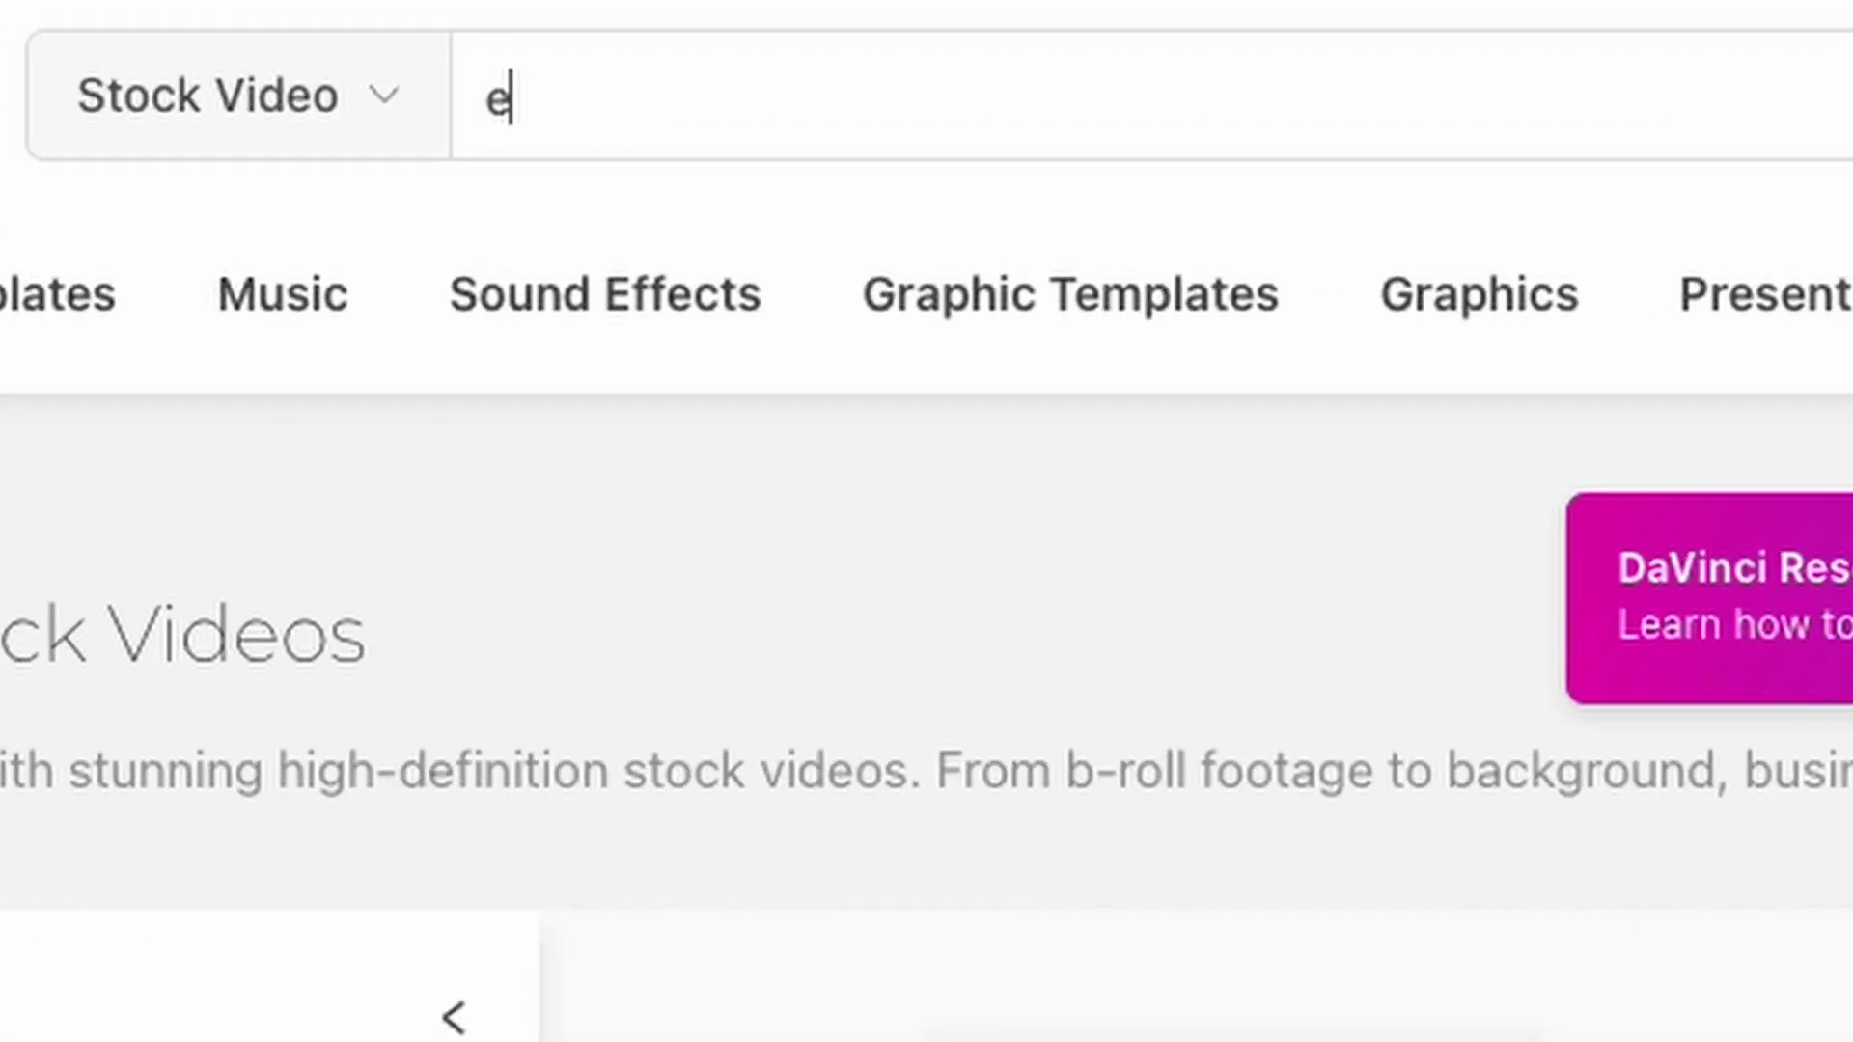
pyautogui.write('xplosion')
pyautogui.press('Return')
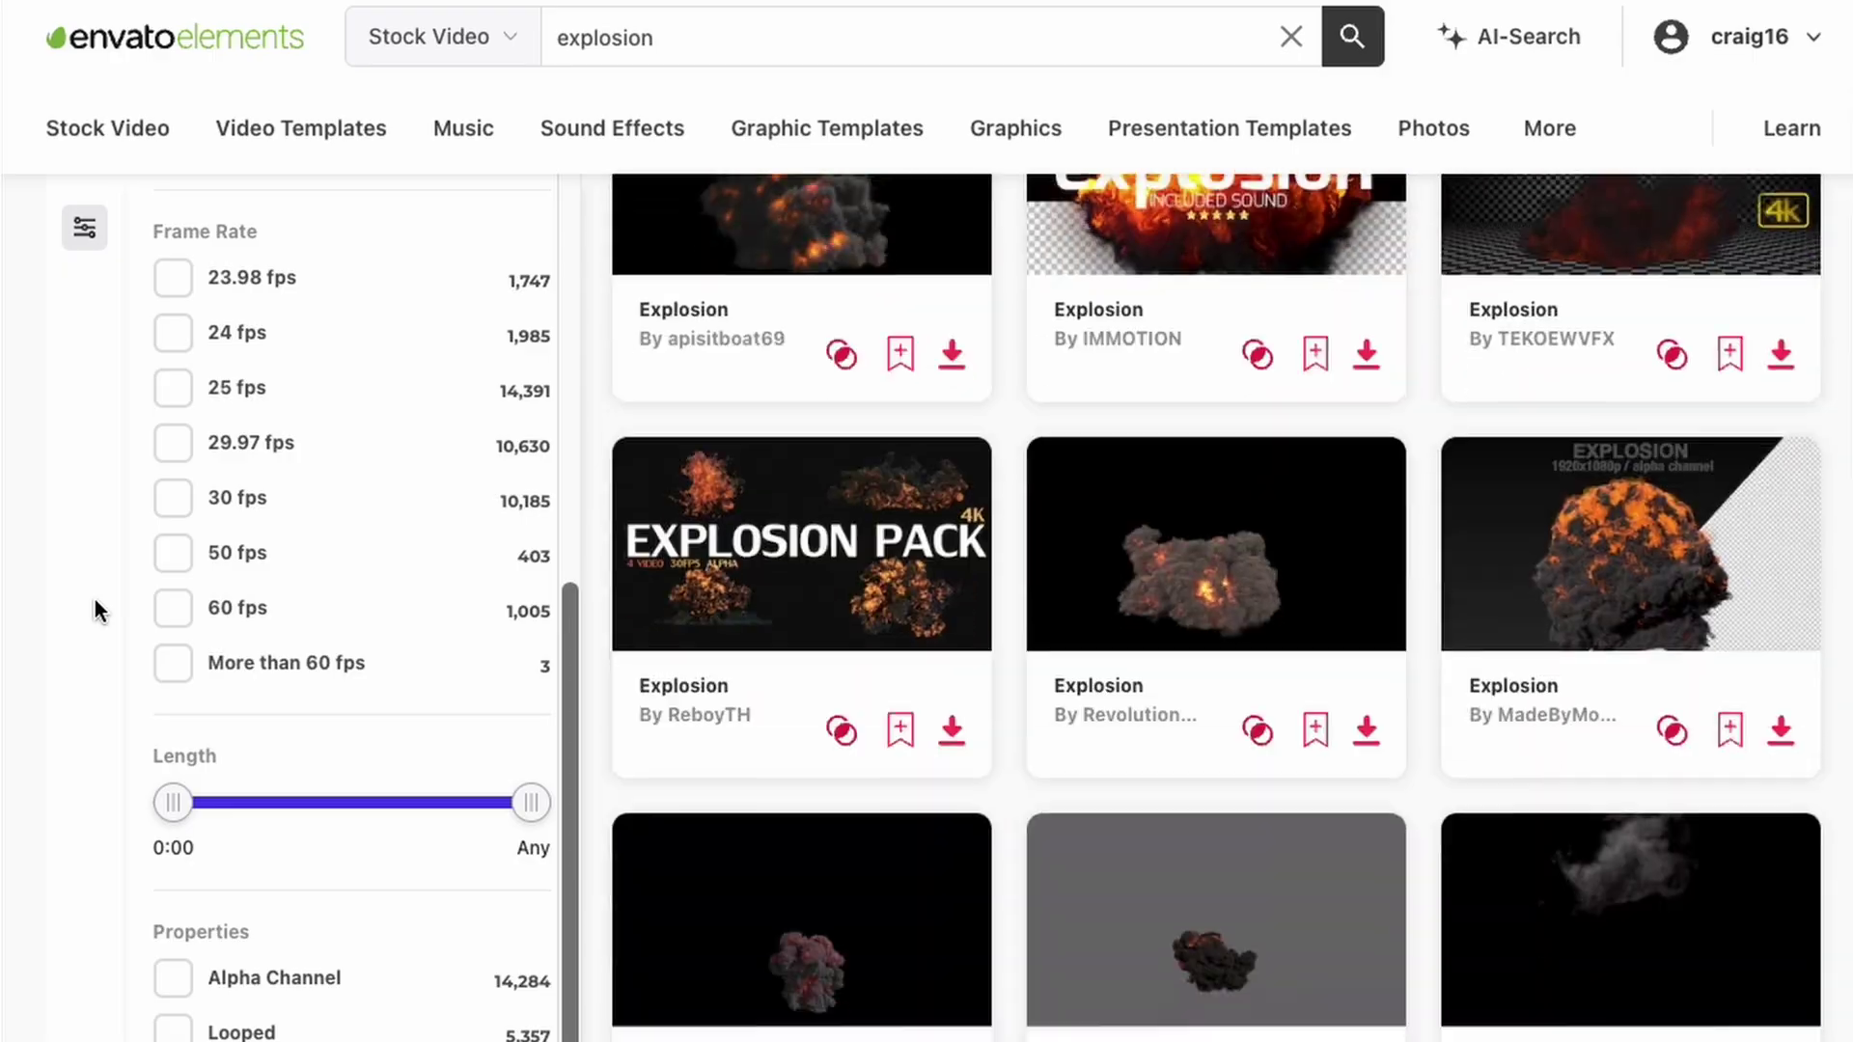
pyautogui.scroll(-9, 92, 595)
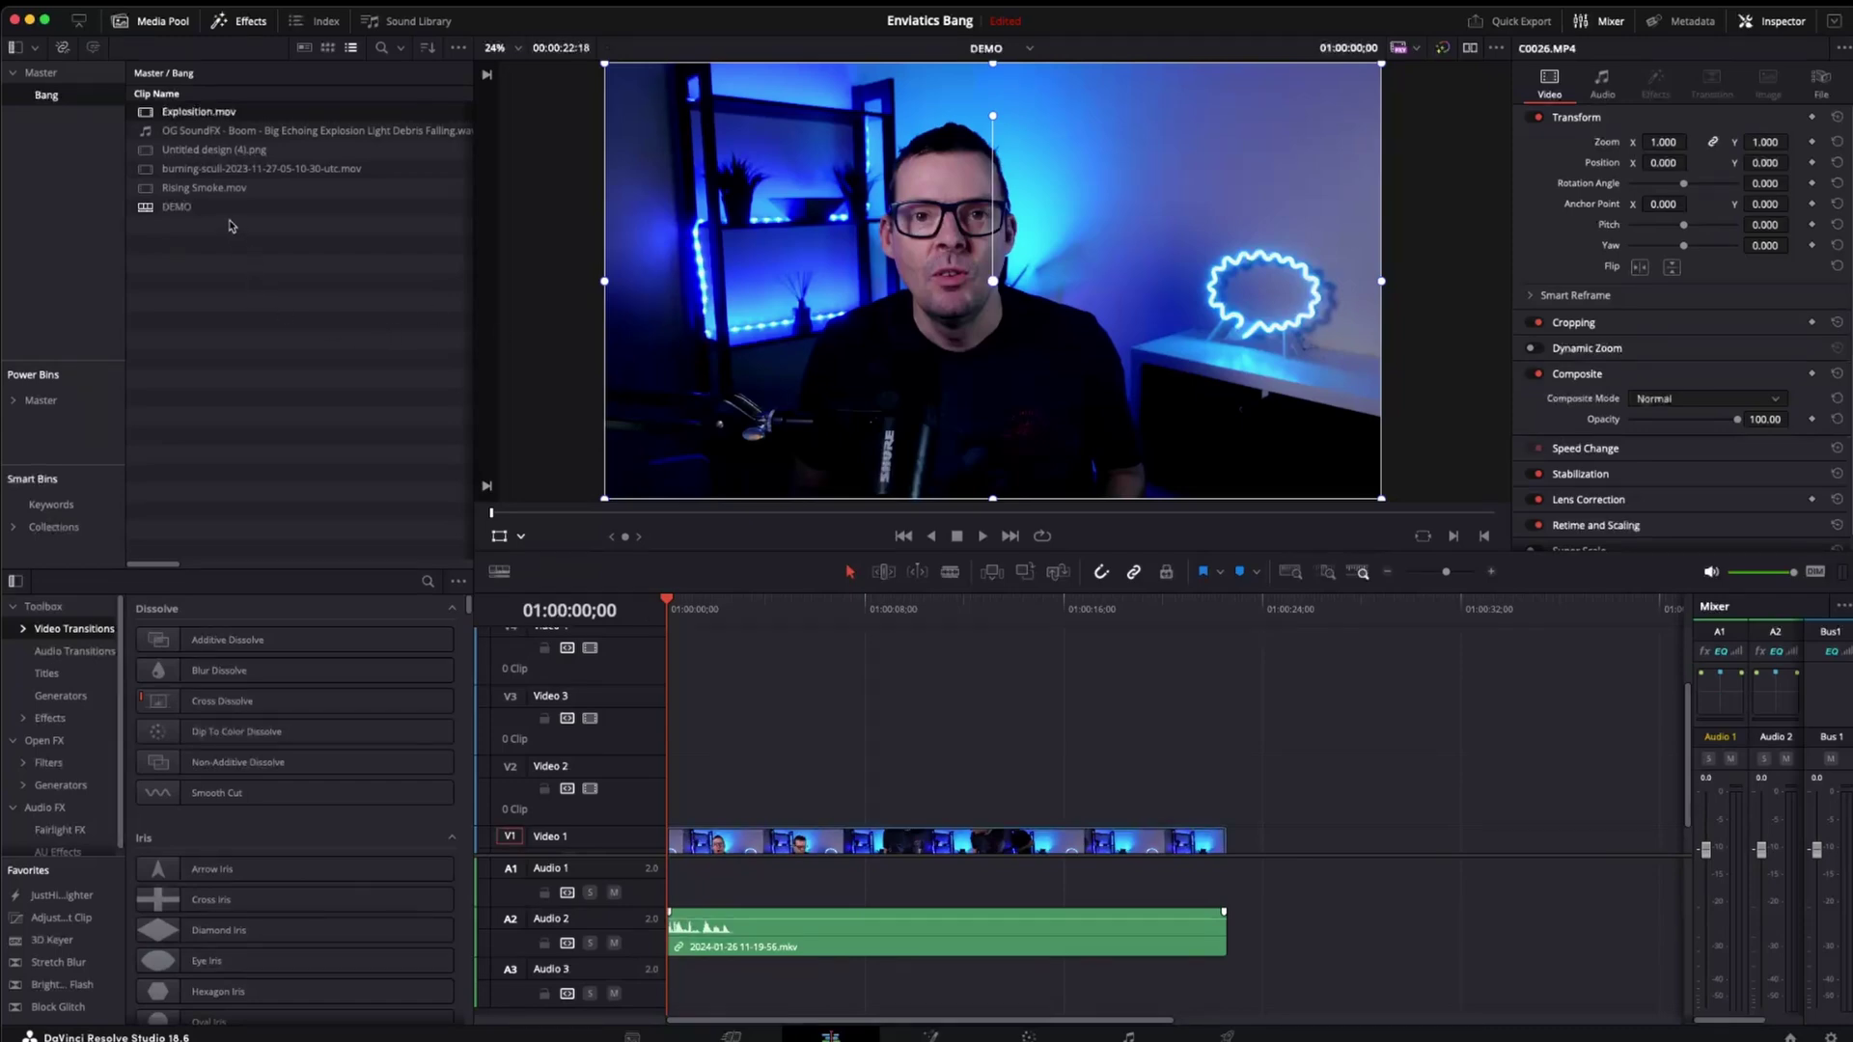
pyautogui.doubleClick(146, 115)
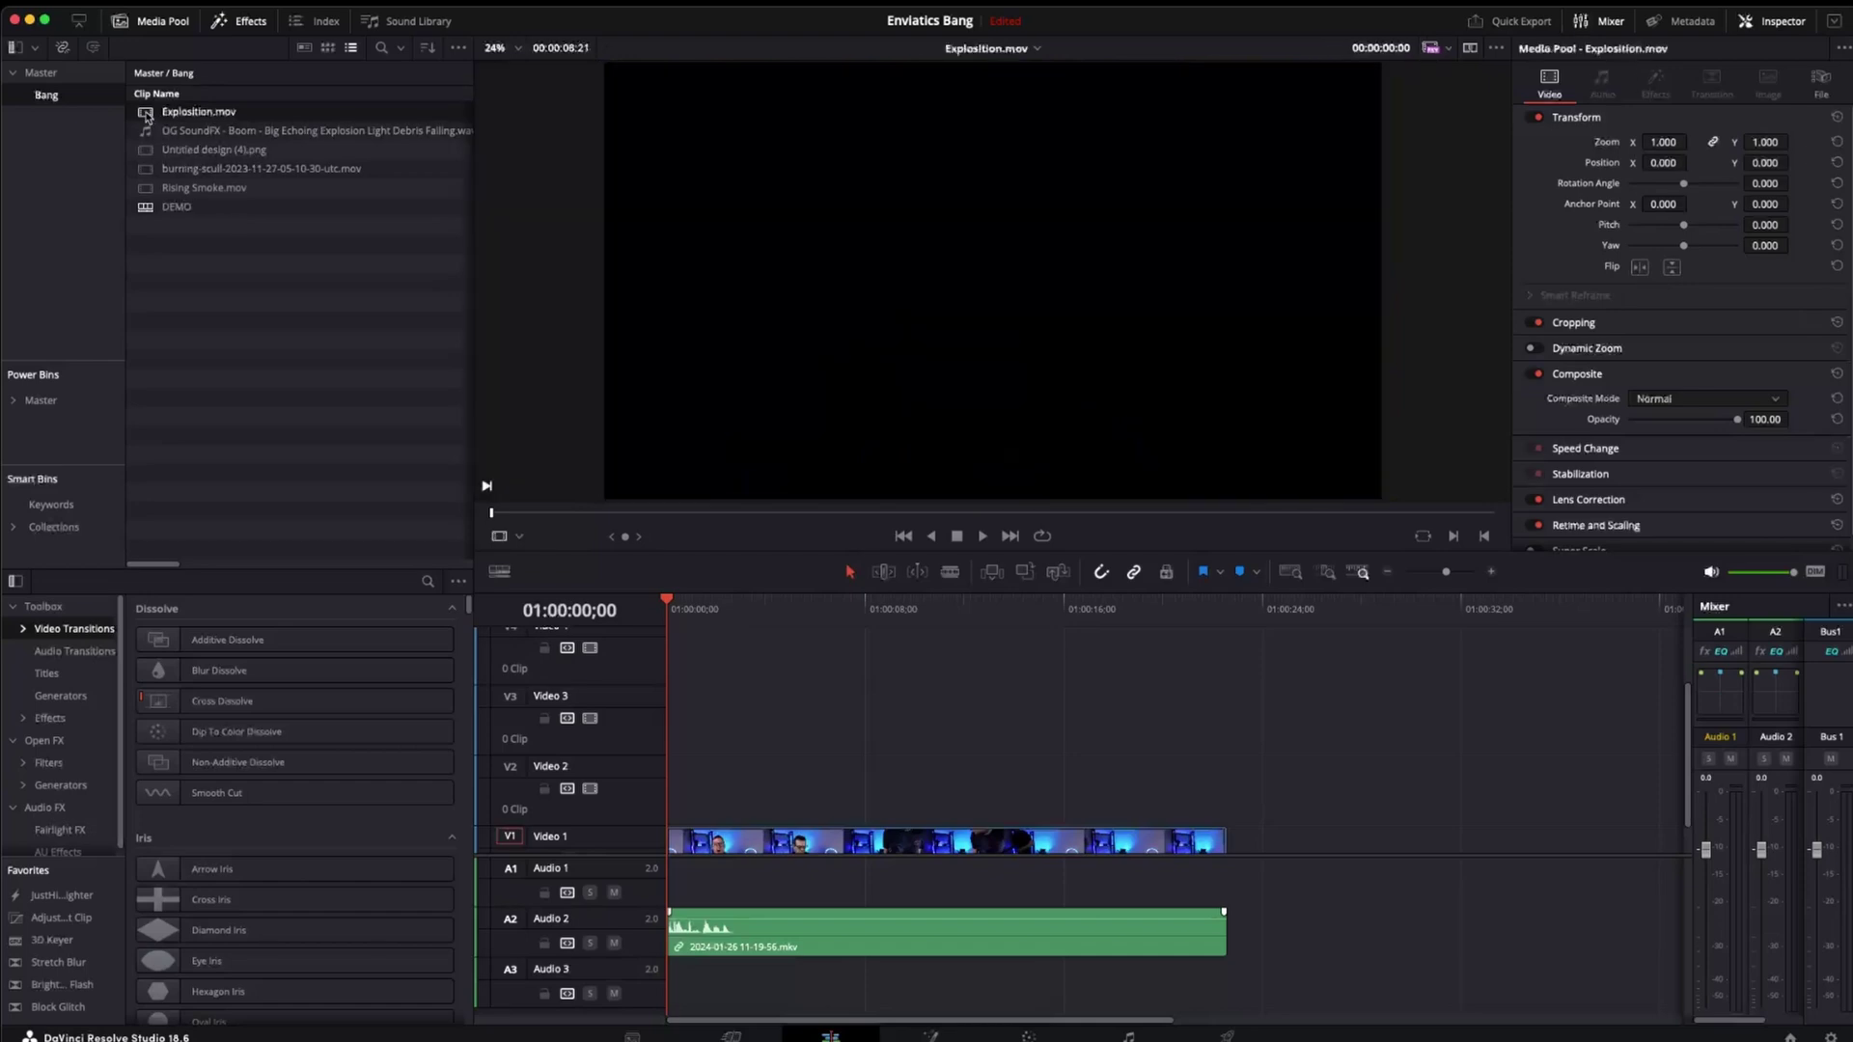
pyautogui.click(958, 538)
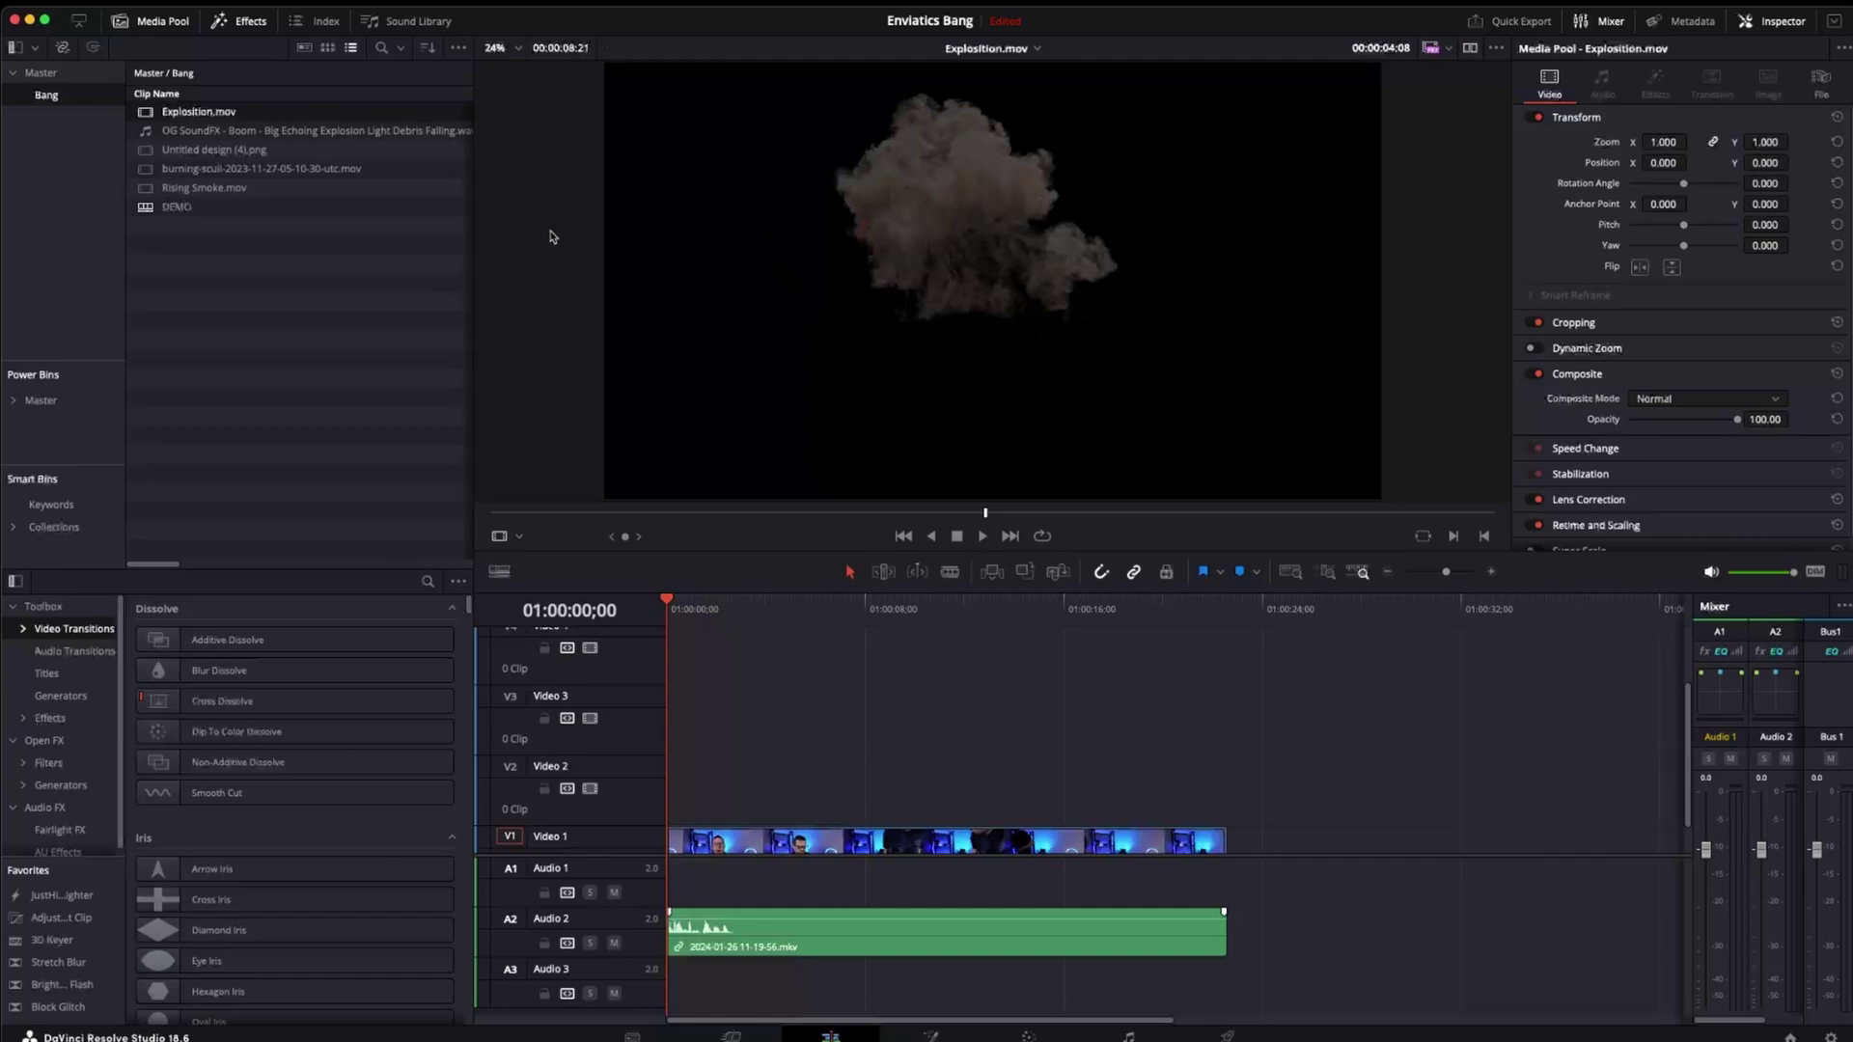
pyautogui.moveTo(673, 613); pyautogui.dragTo(685, 616)
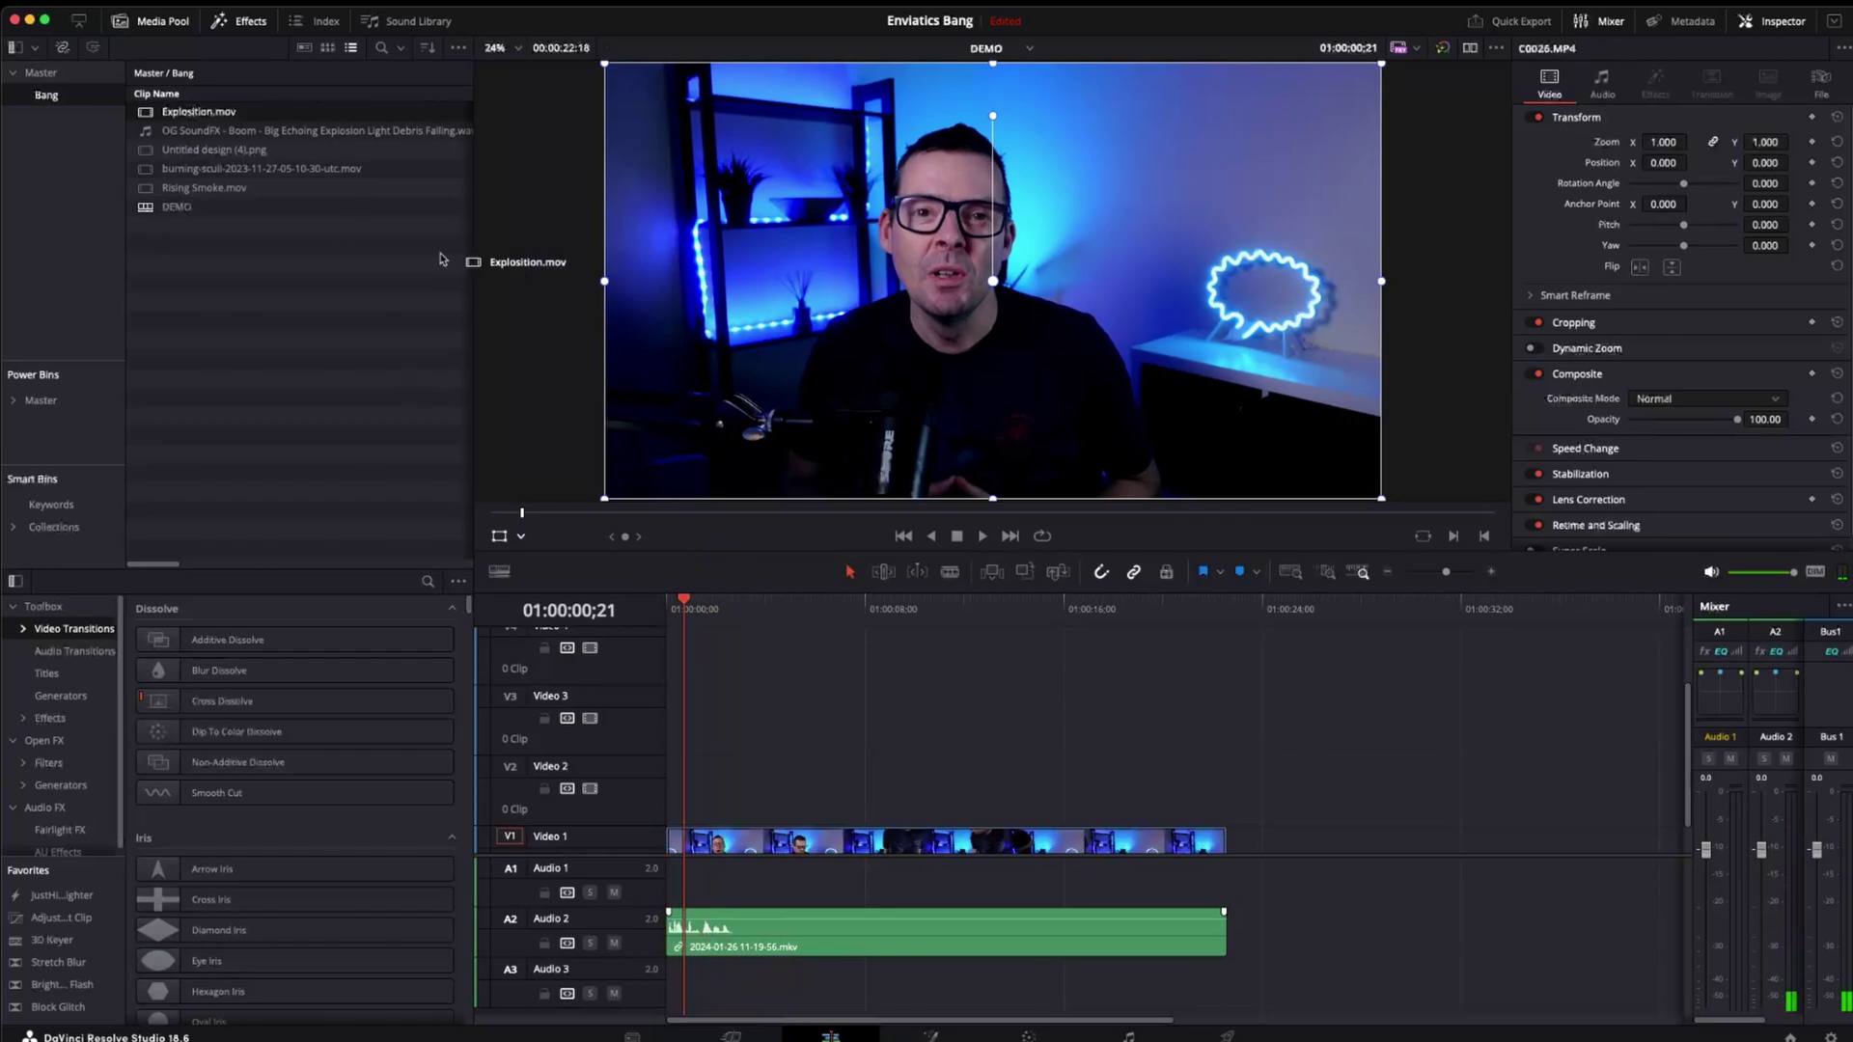
pyautogui.moveTo(441, 258); pyautogui.dragTo(668, 797)
pyautogui.moveTo(223, 118); pyautogui.dragTo(668, 779)
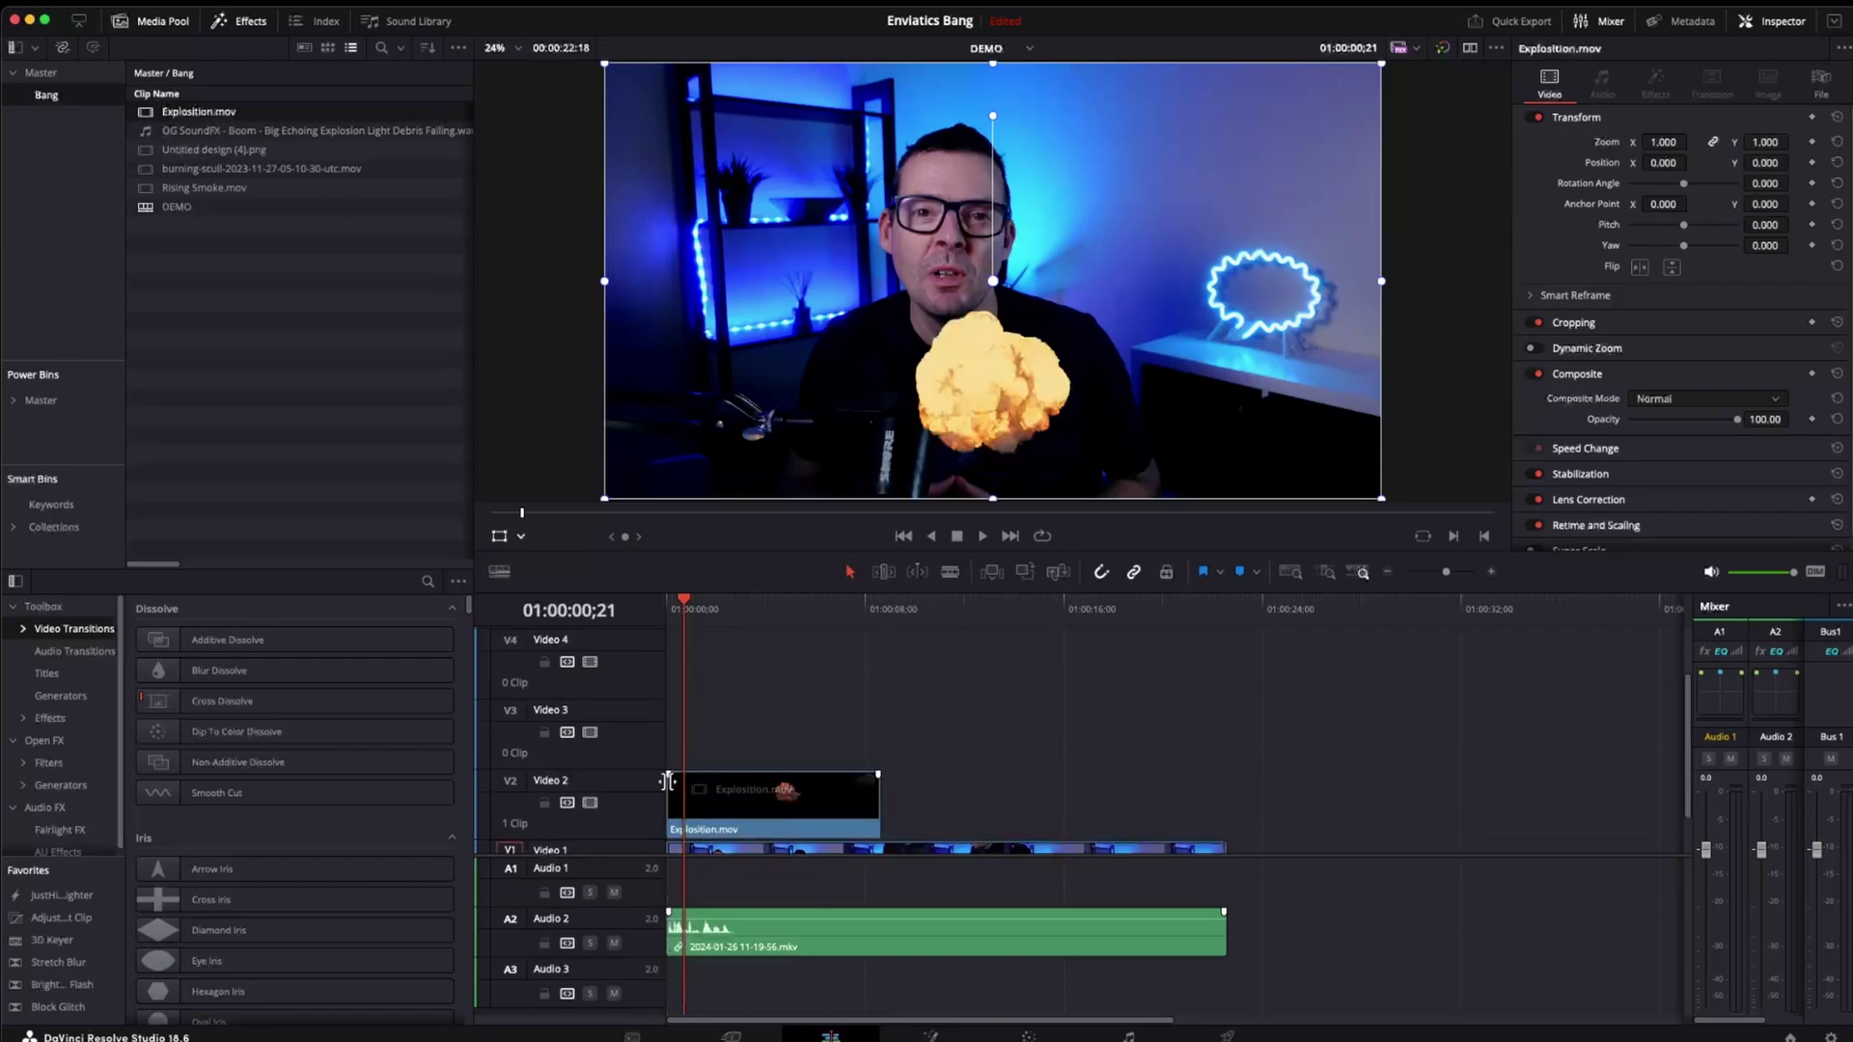
pyautogui.moveTo(683, 603)
pyautogui.mouseDown()
pyautogui.moveTo(745, 612)
pyautogui.moveTo(693, 608)
pyautogui.mouseUp()
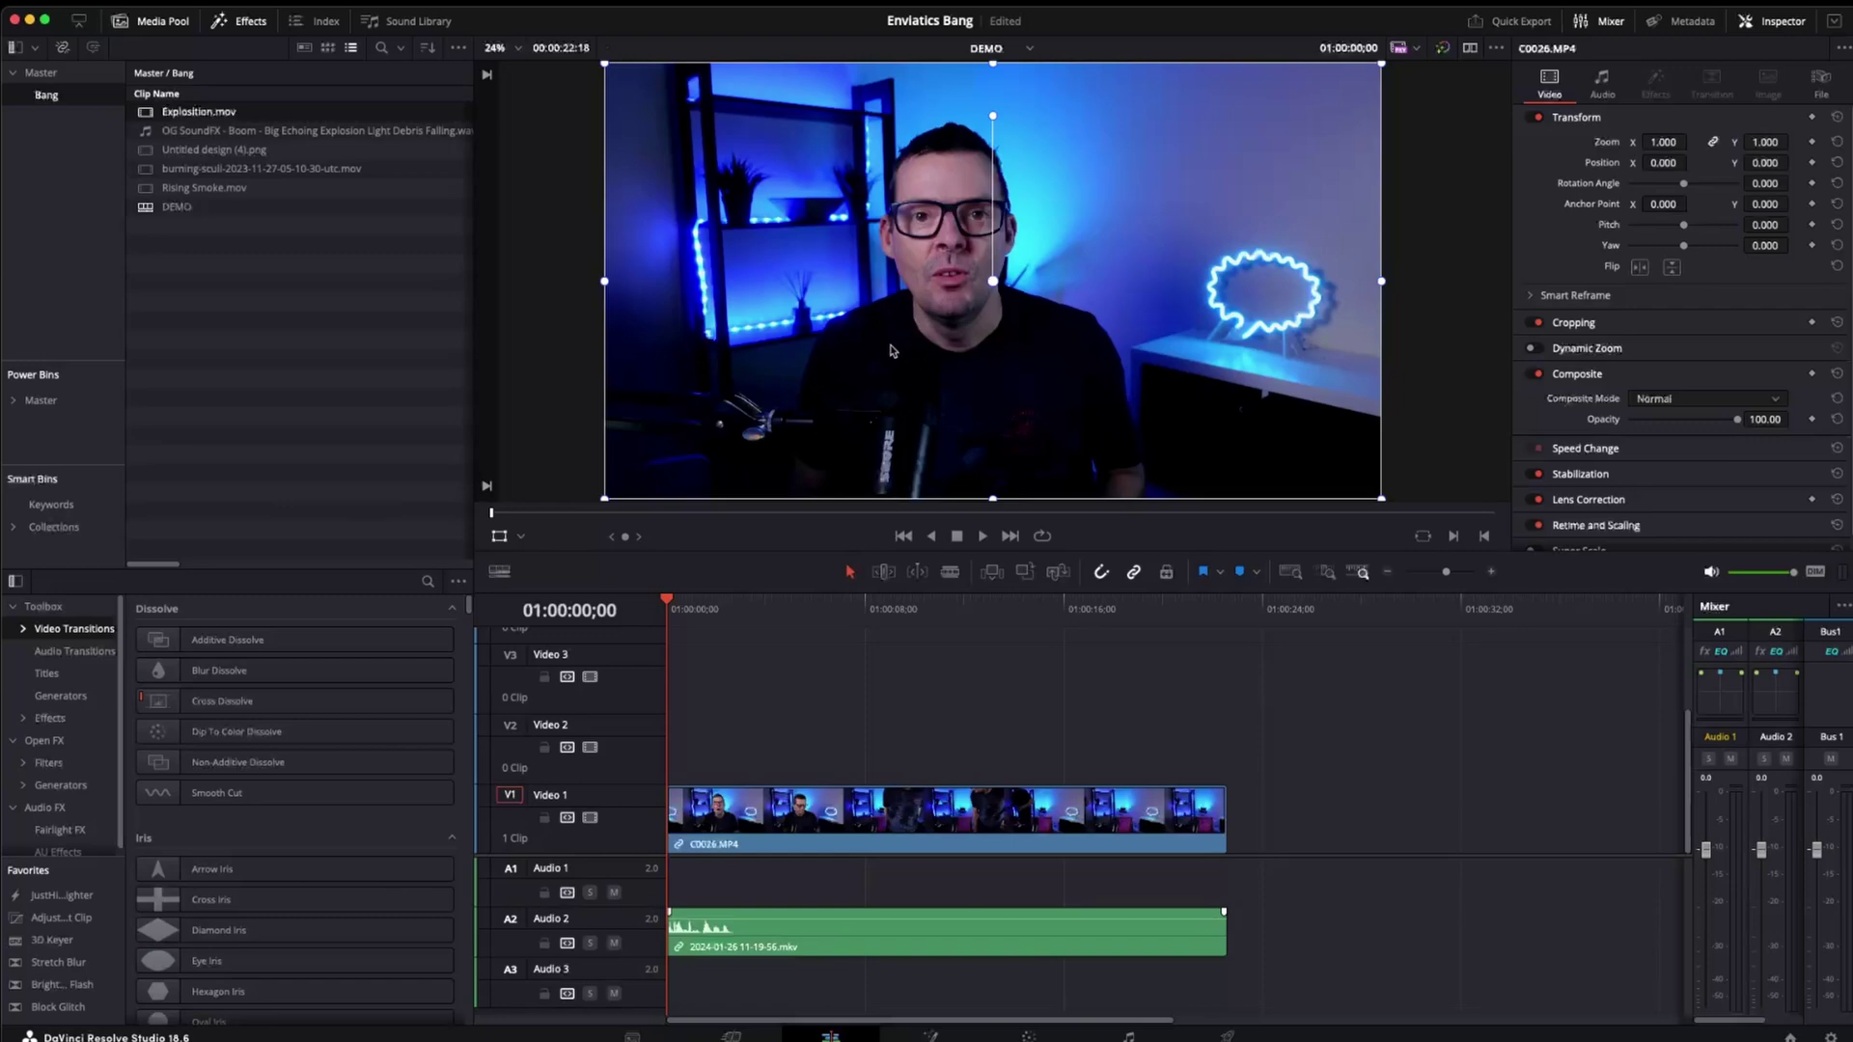
pyautogui.doubleClick(146, 191)
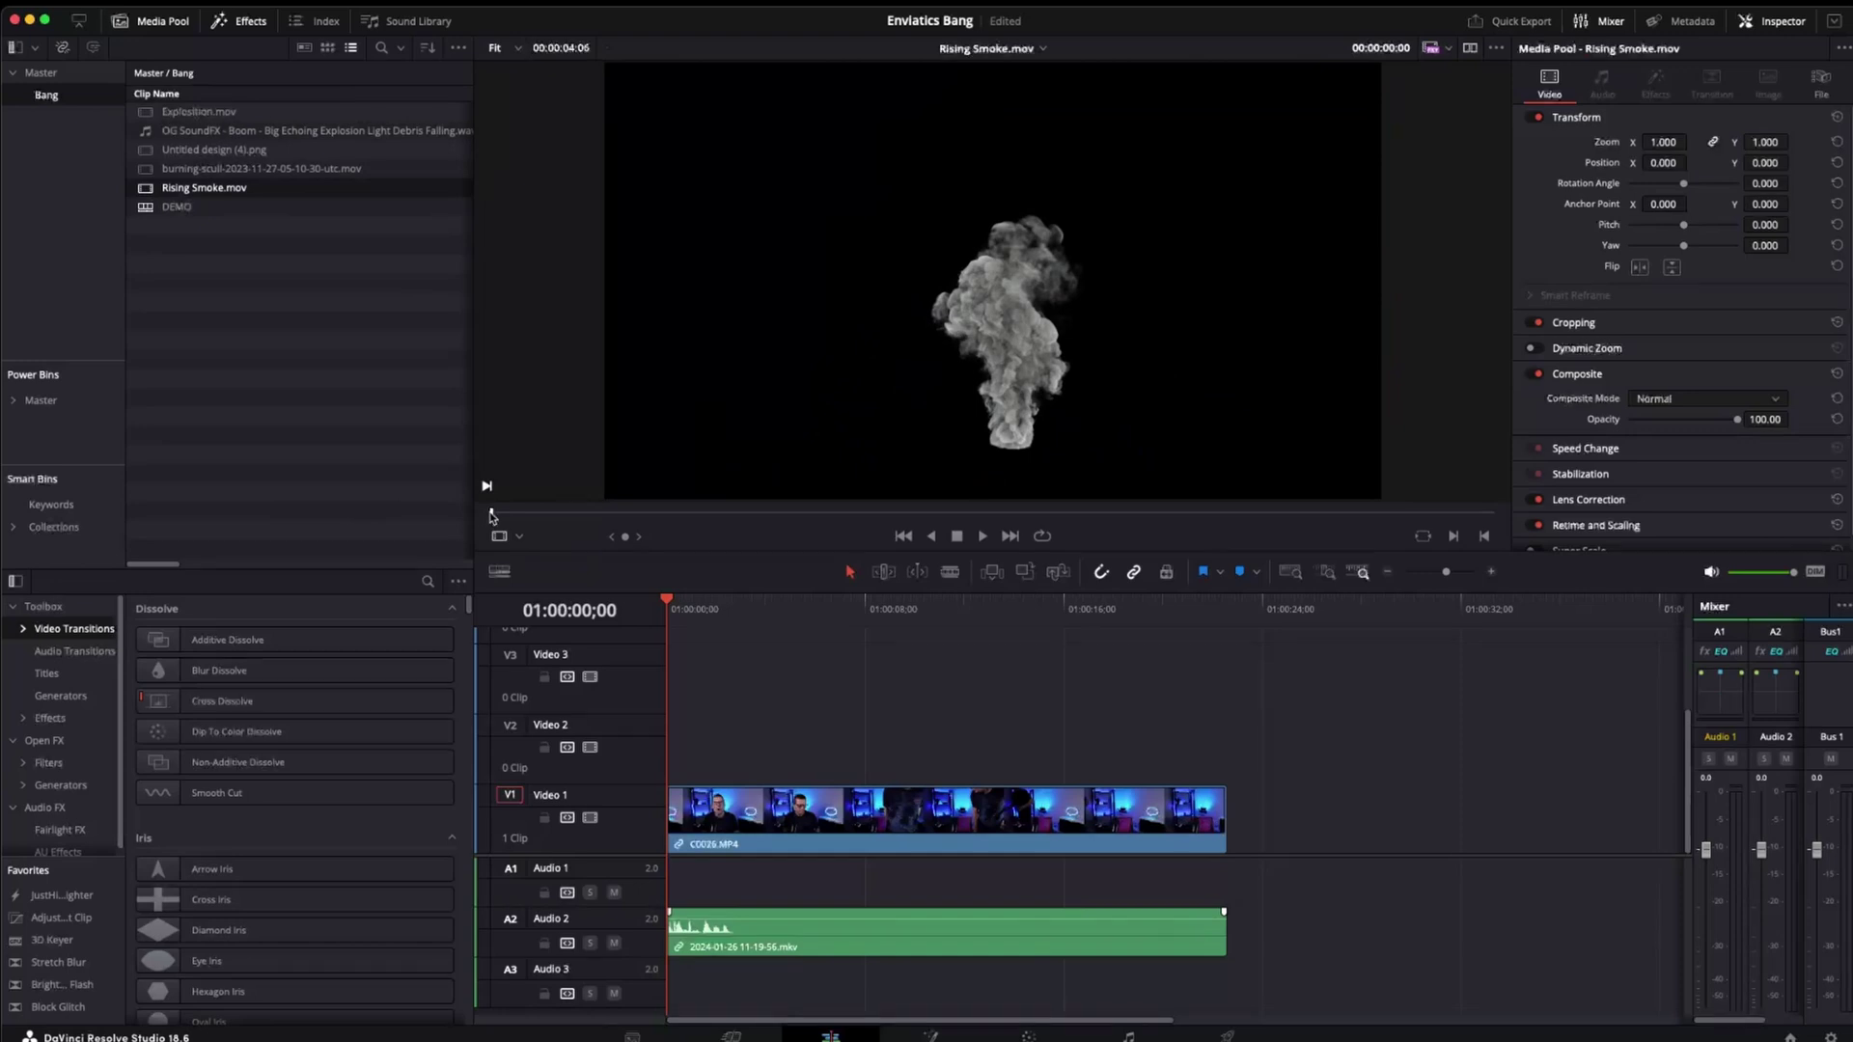
pyautogui.moveTo(491, 516)
pyautogui.mouseDown()
pyautogui.moveTo(662, 518)
pyautogui.moveTo(500, 516)
pyautogui.mouseUp()
pyautogui.click(760, 654)
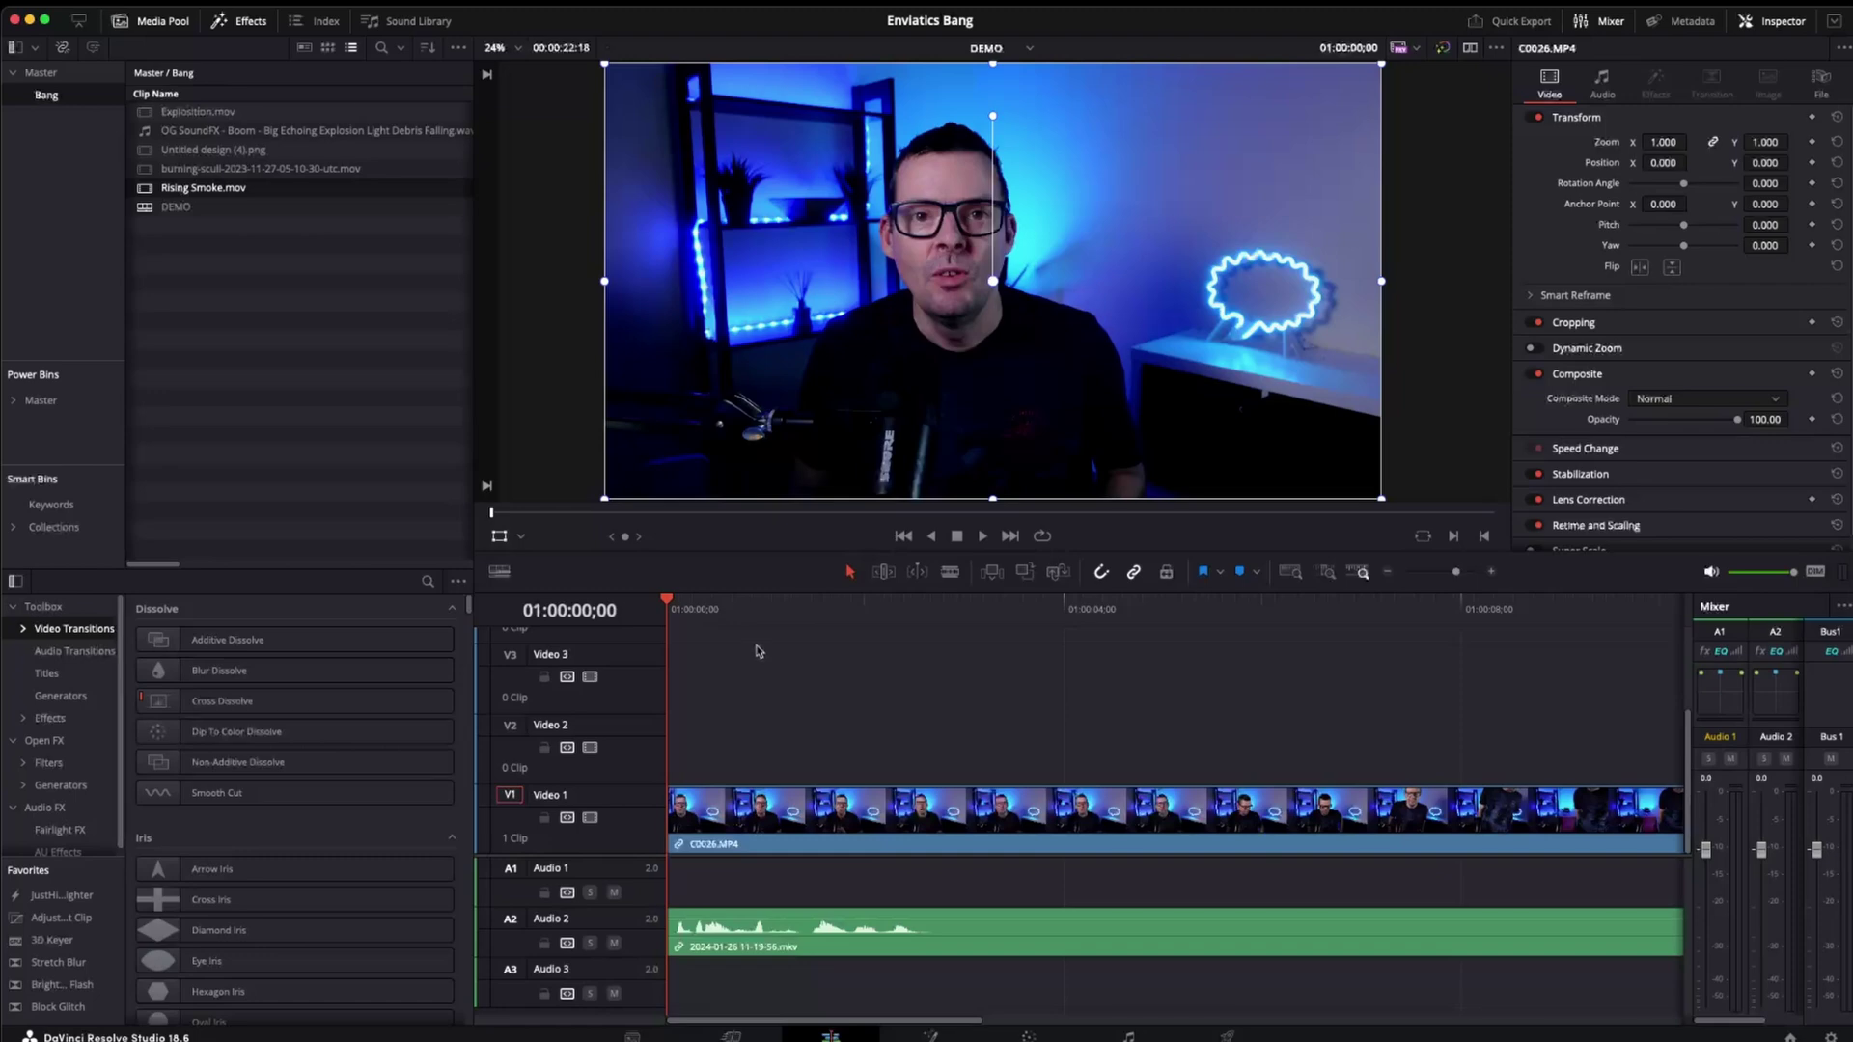
# Preview the timeline and split the presenter clip and its audio at 01:00:04;25
pyautogui.press('space')
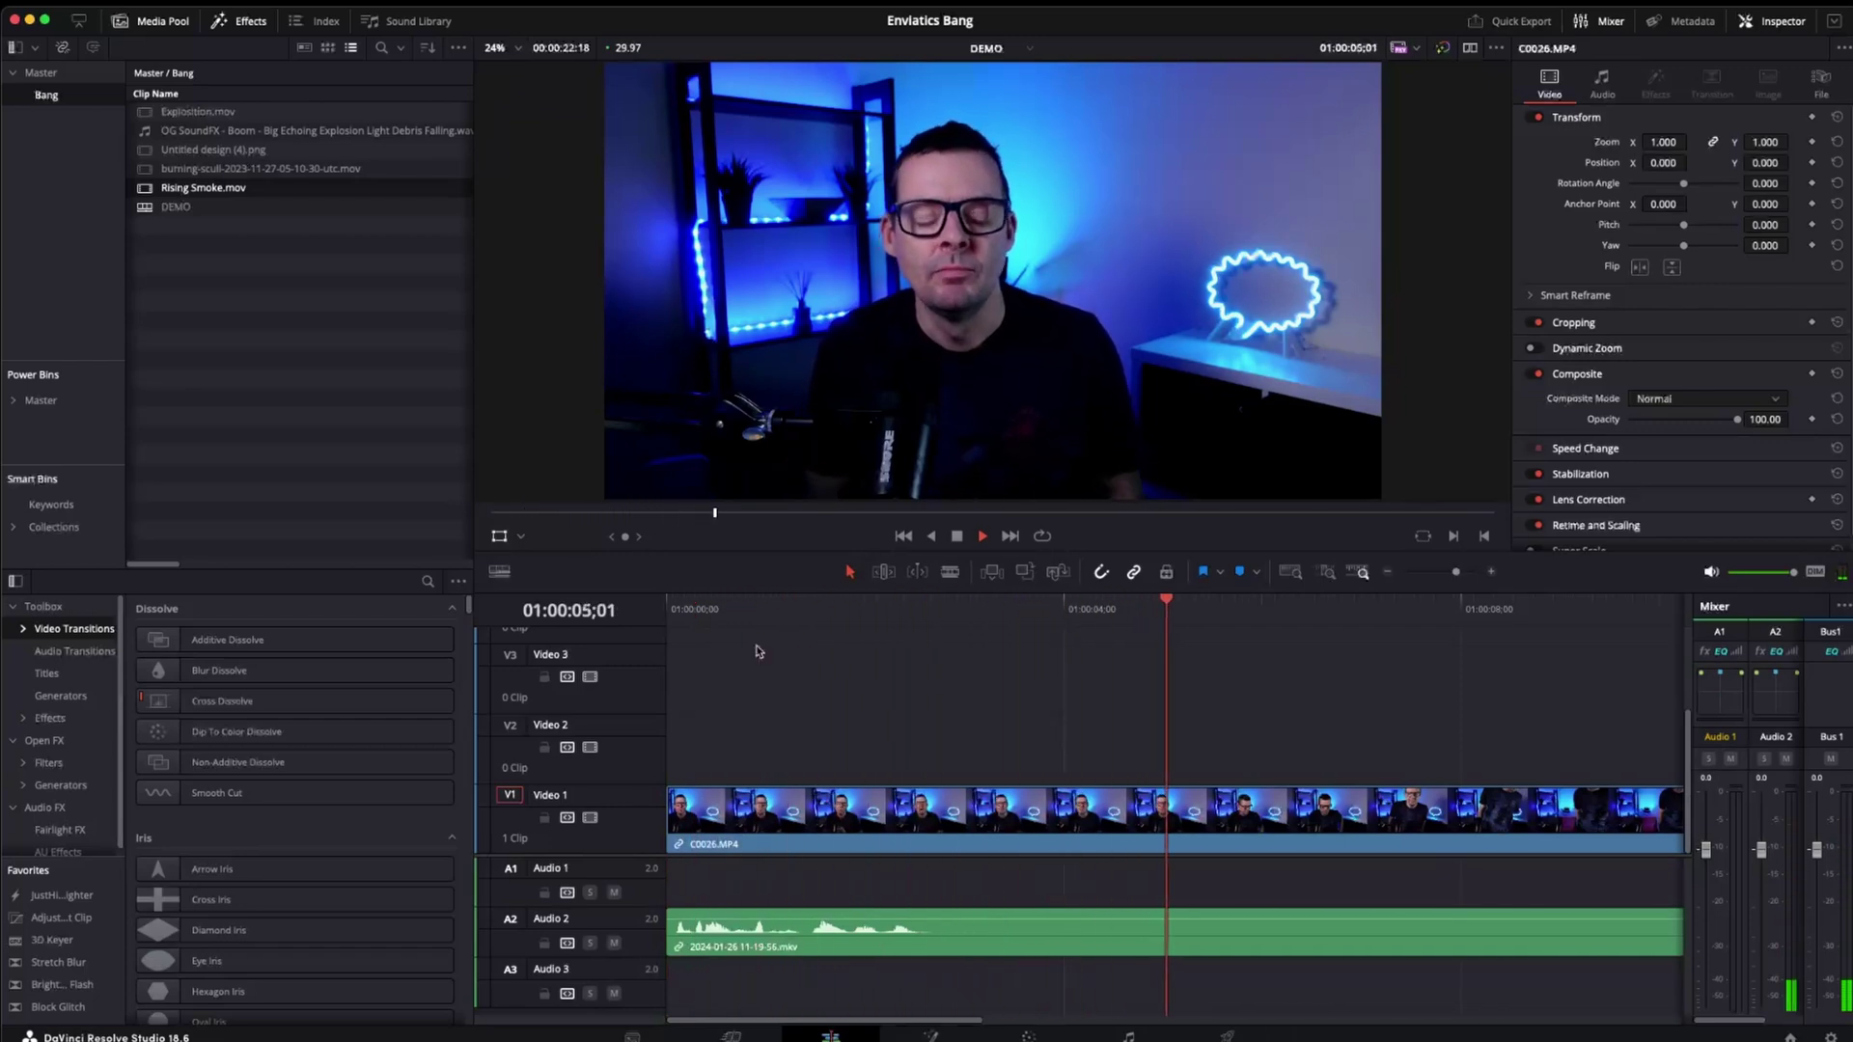
pyautogui.press('space')
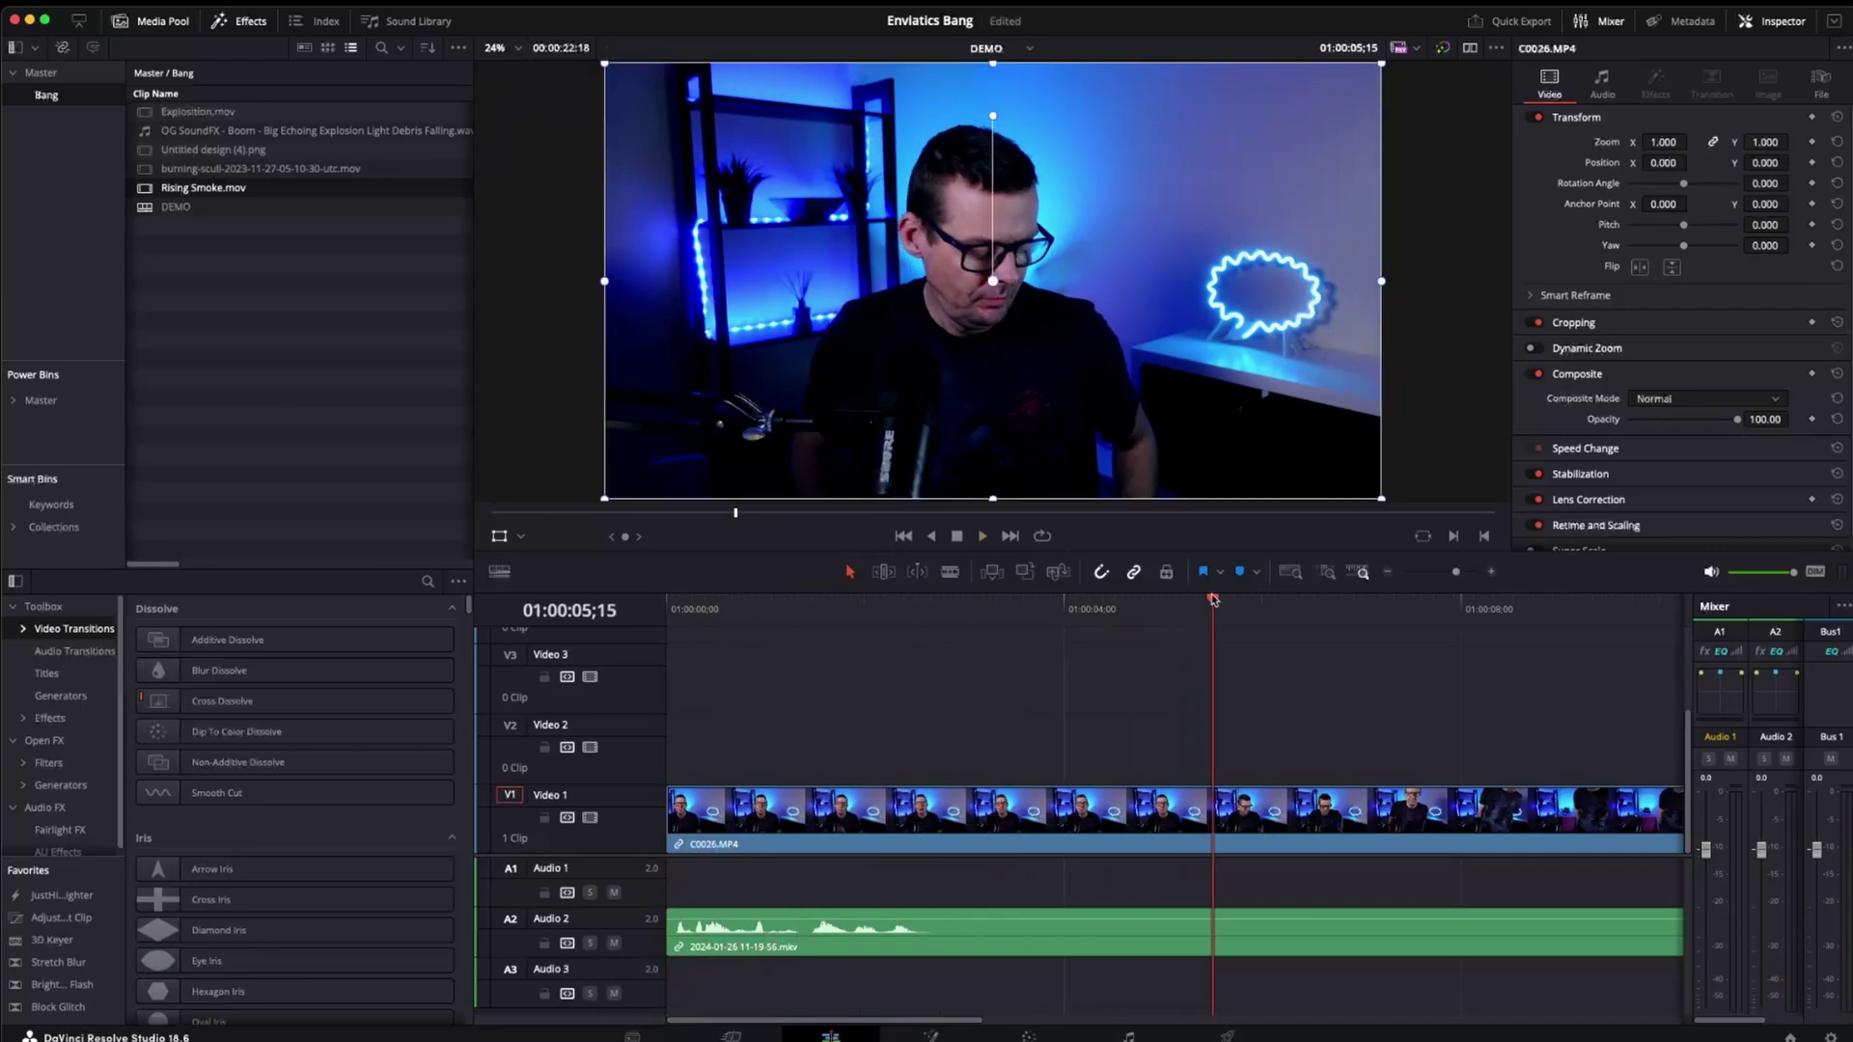
pyautogui.moveTo(1214, 600); pyautogui.dragTo(1147, 605)
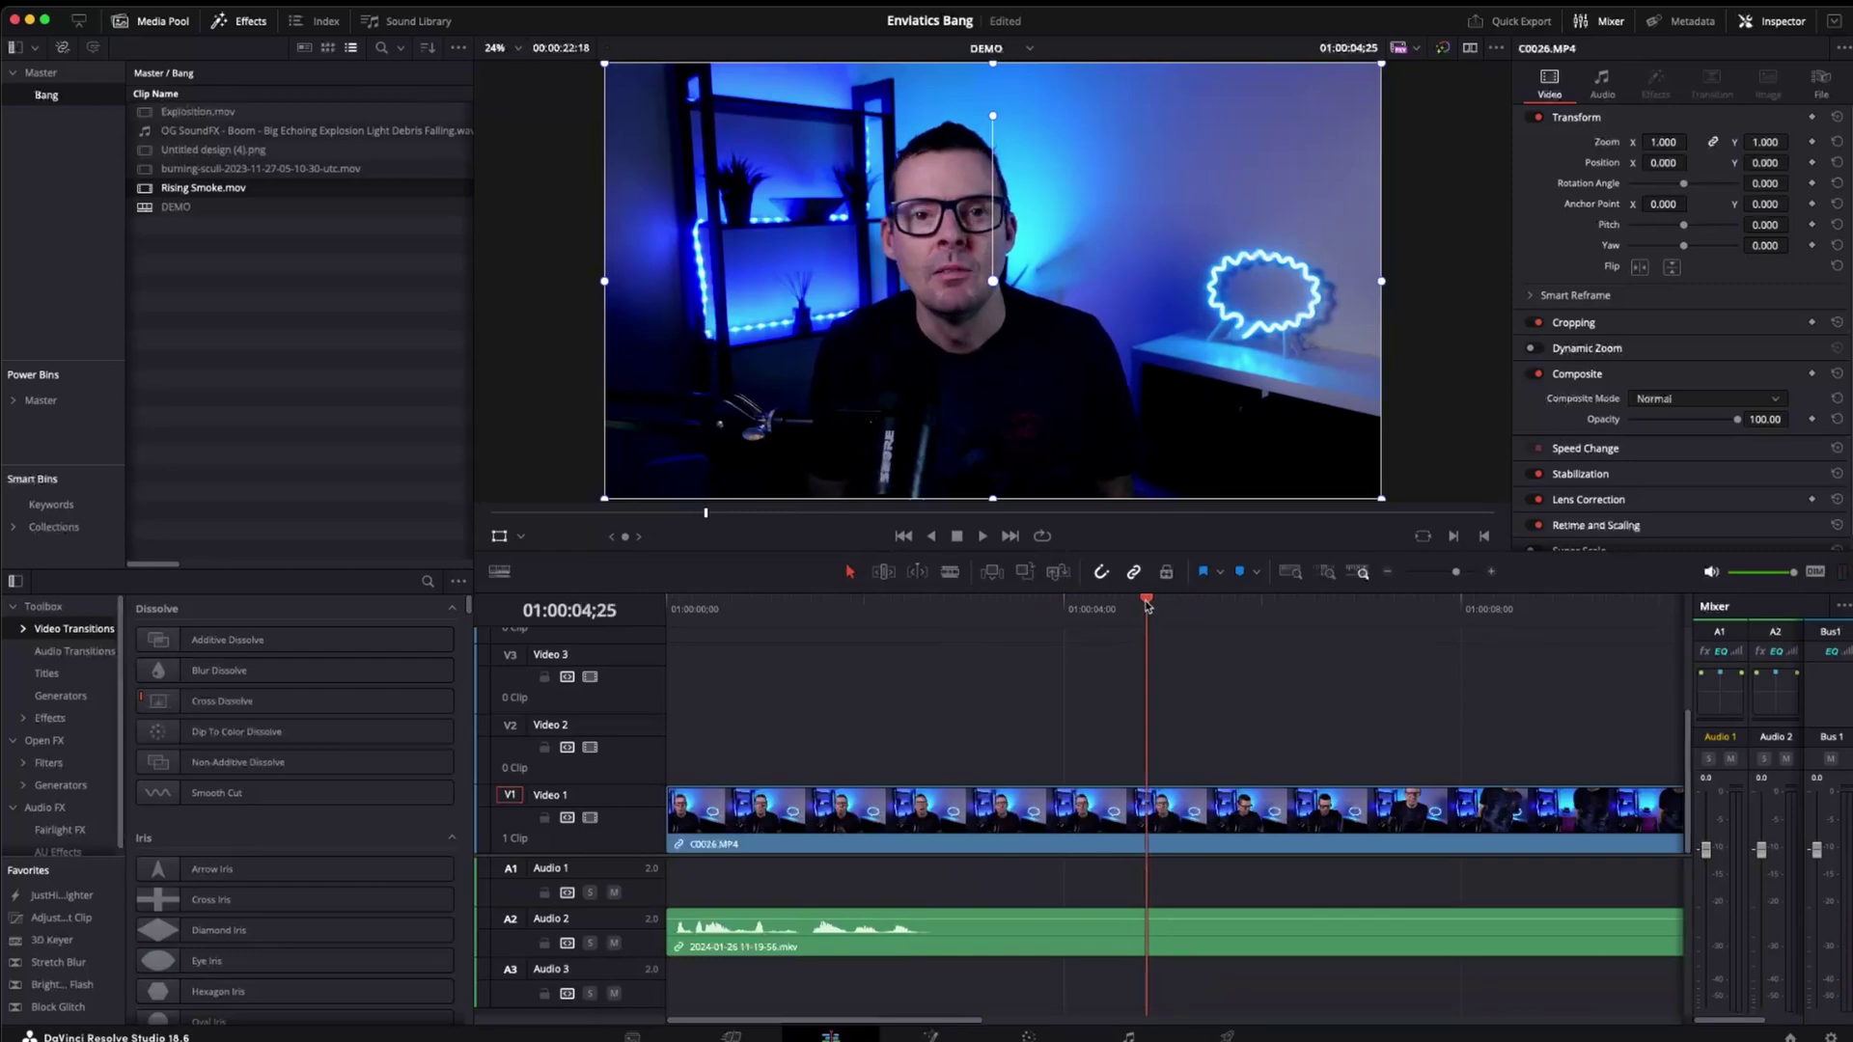
pyautogui.click(1249, 834)
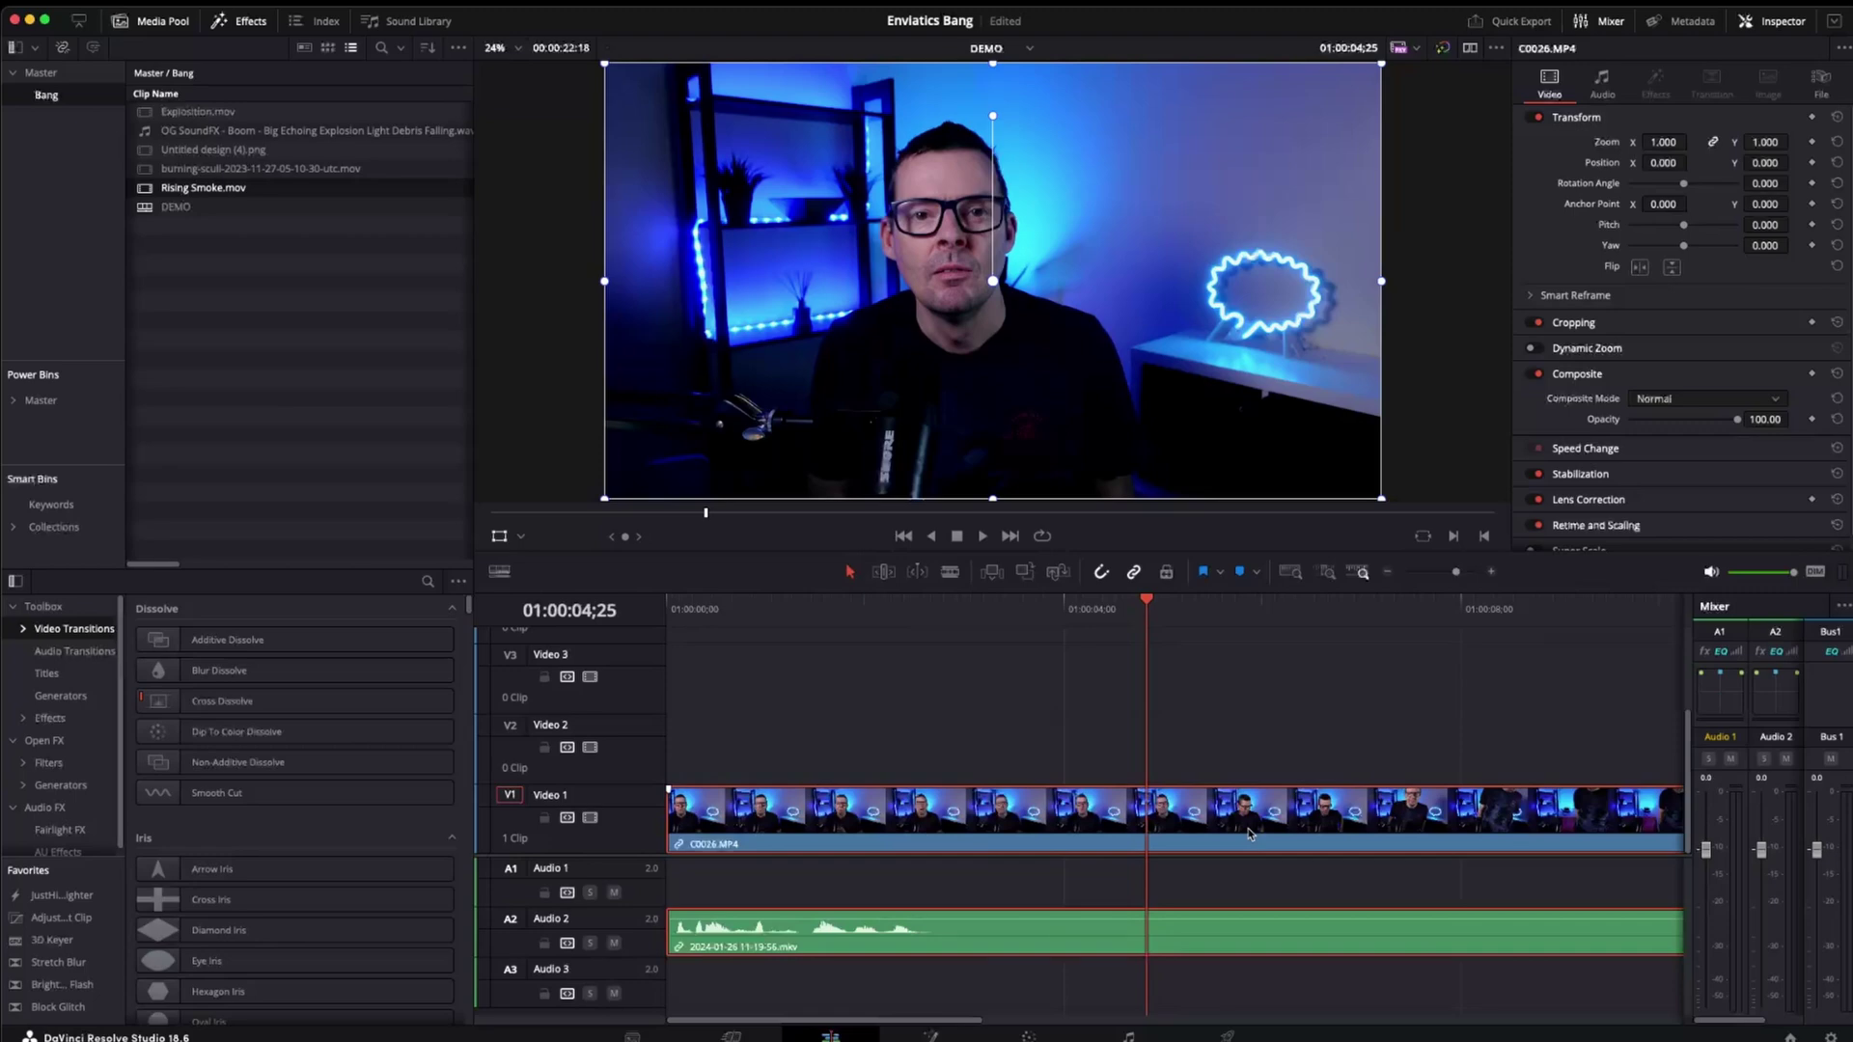
pyautogui.press('super+b')
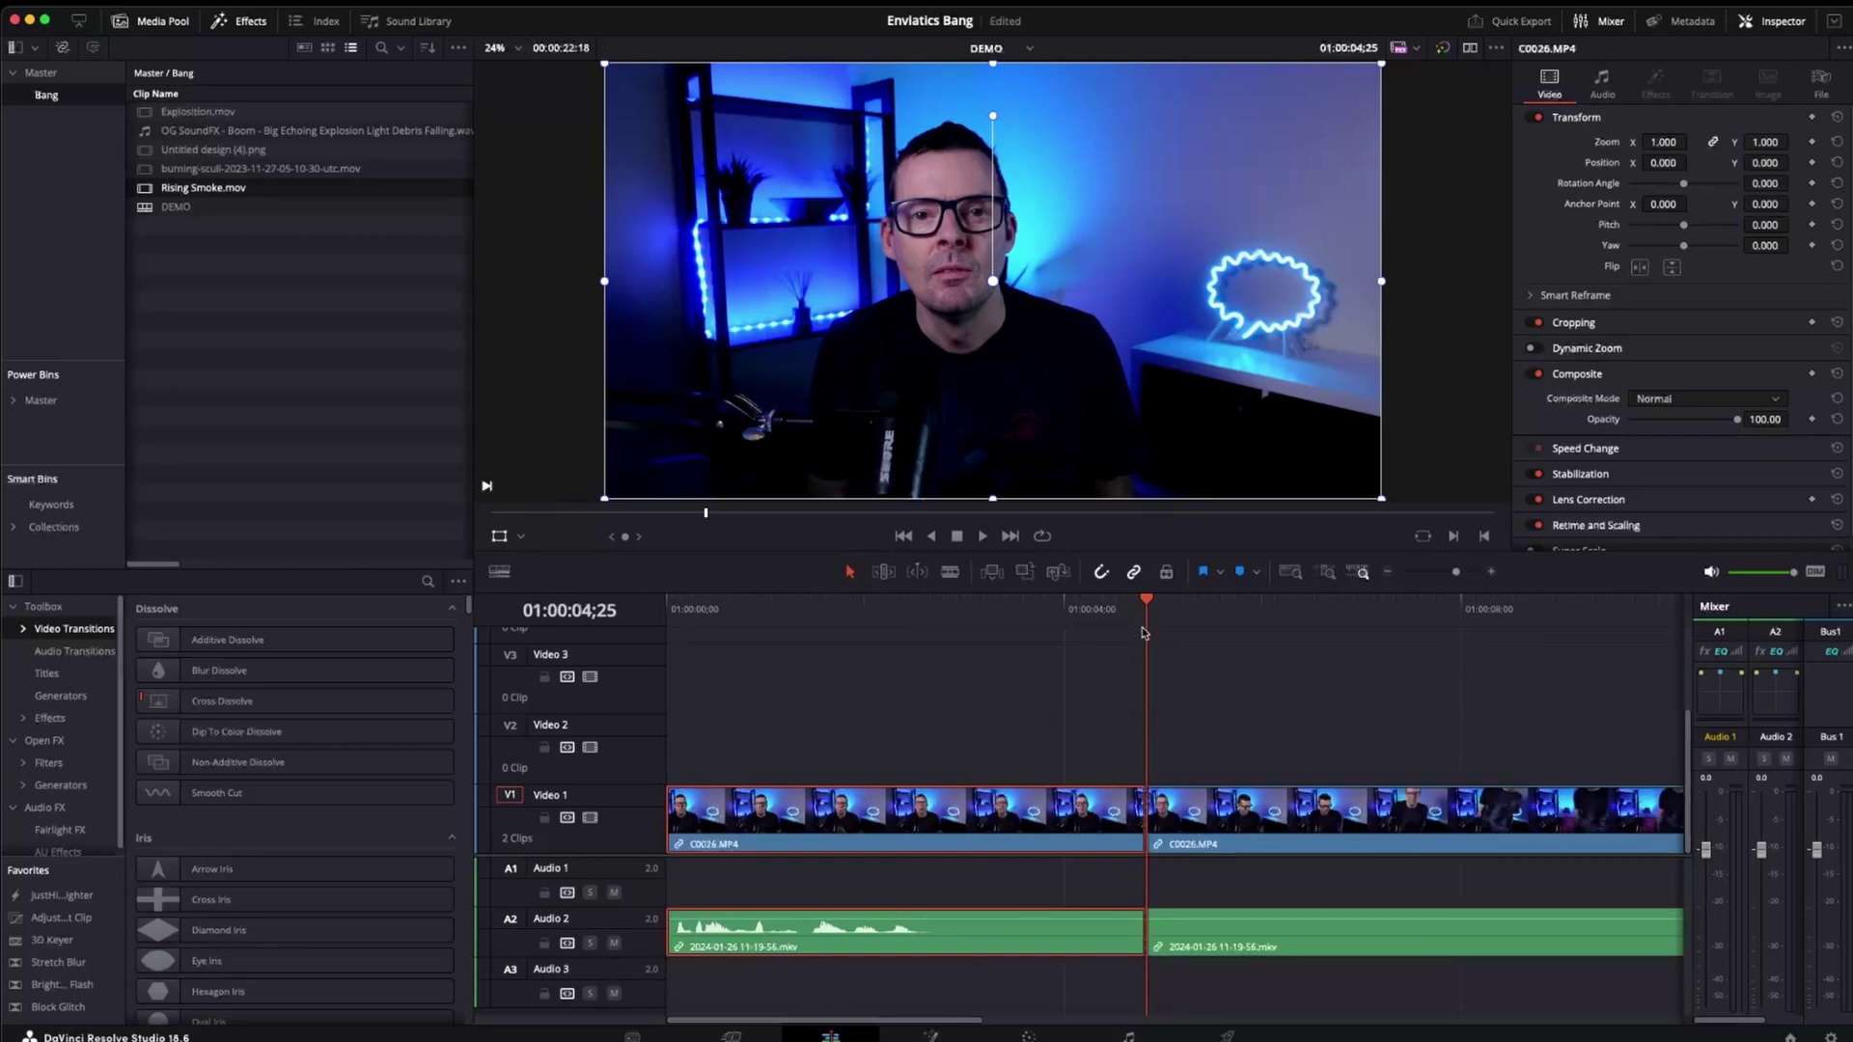
# Split again at 01:00:17;29 and drag the final empty-room section toward the start
pyautogui.hscroll(5, 1143, 632)
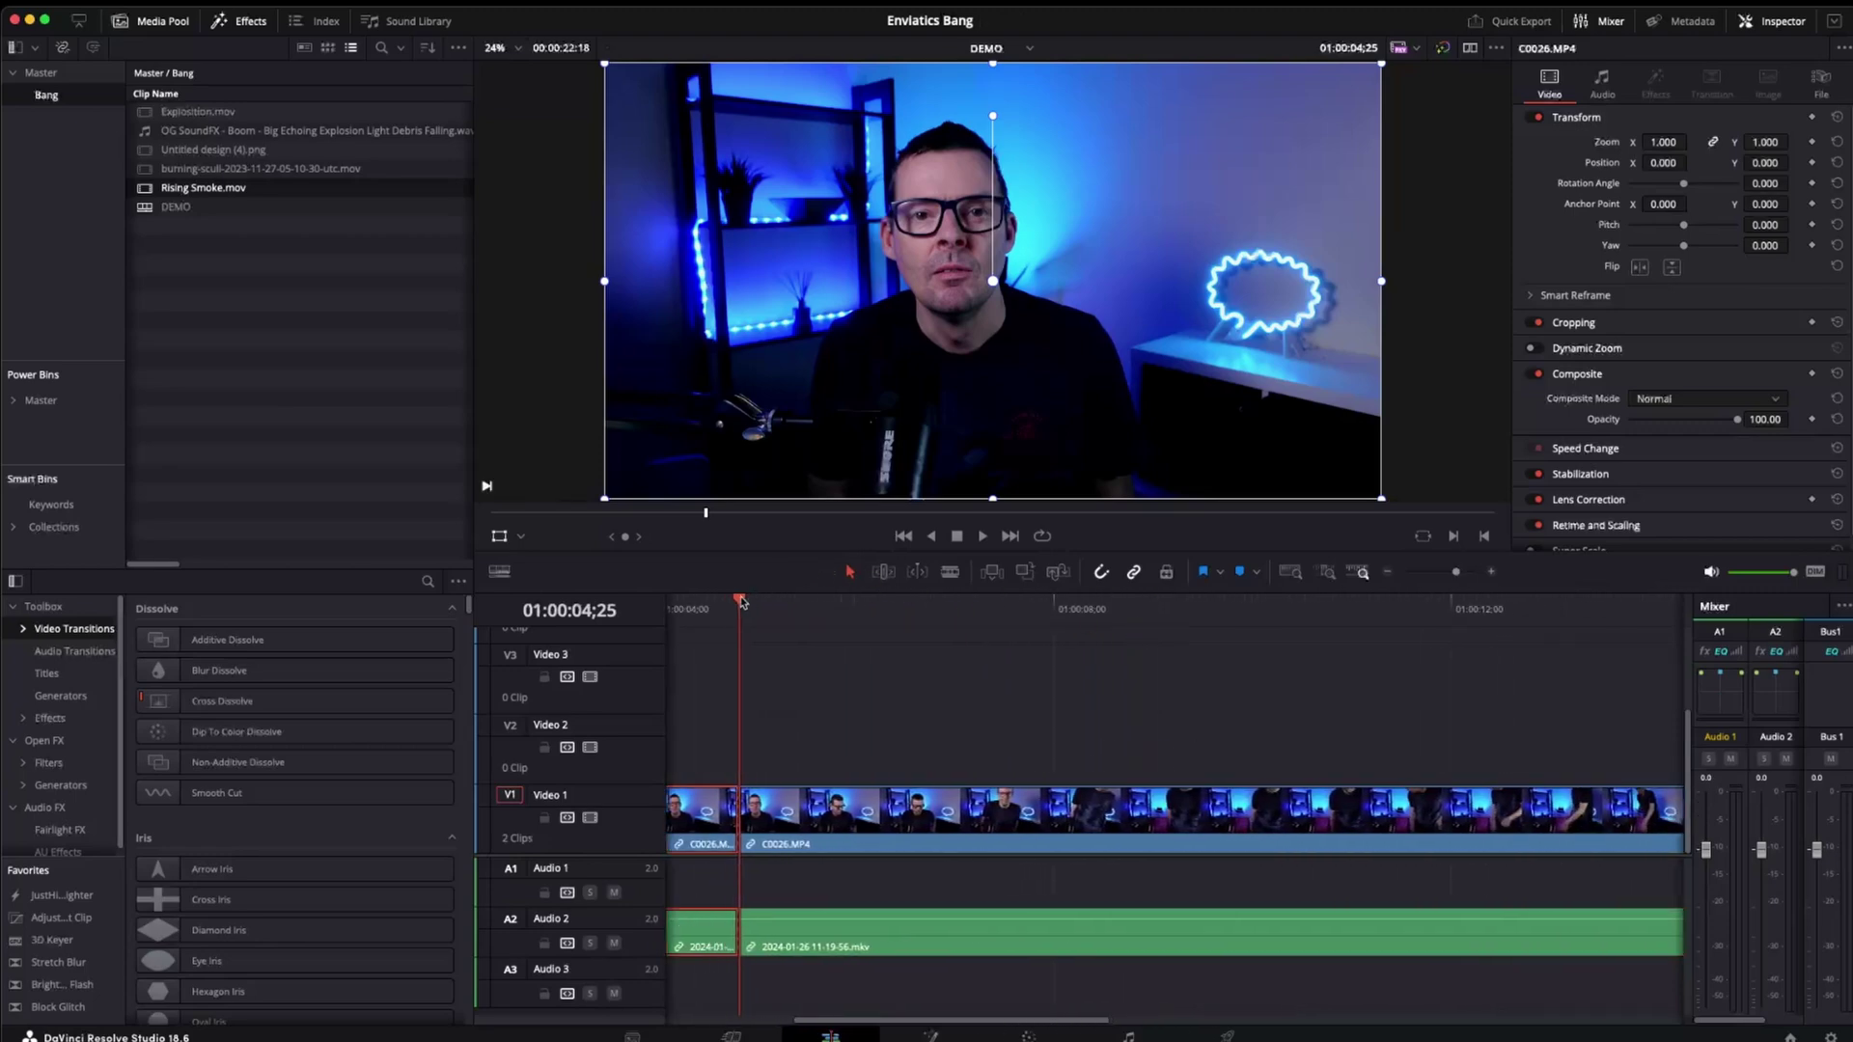
pyautogui.moveTo(741, 601); pyautogui.dragTo(803, 606)
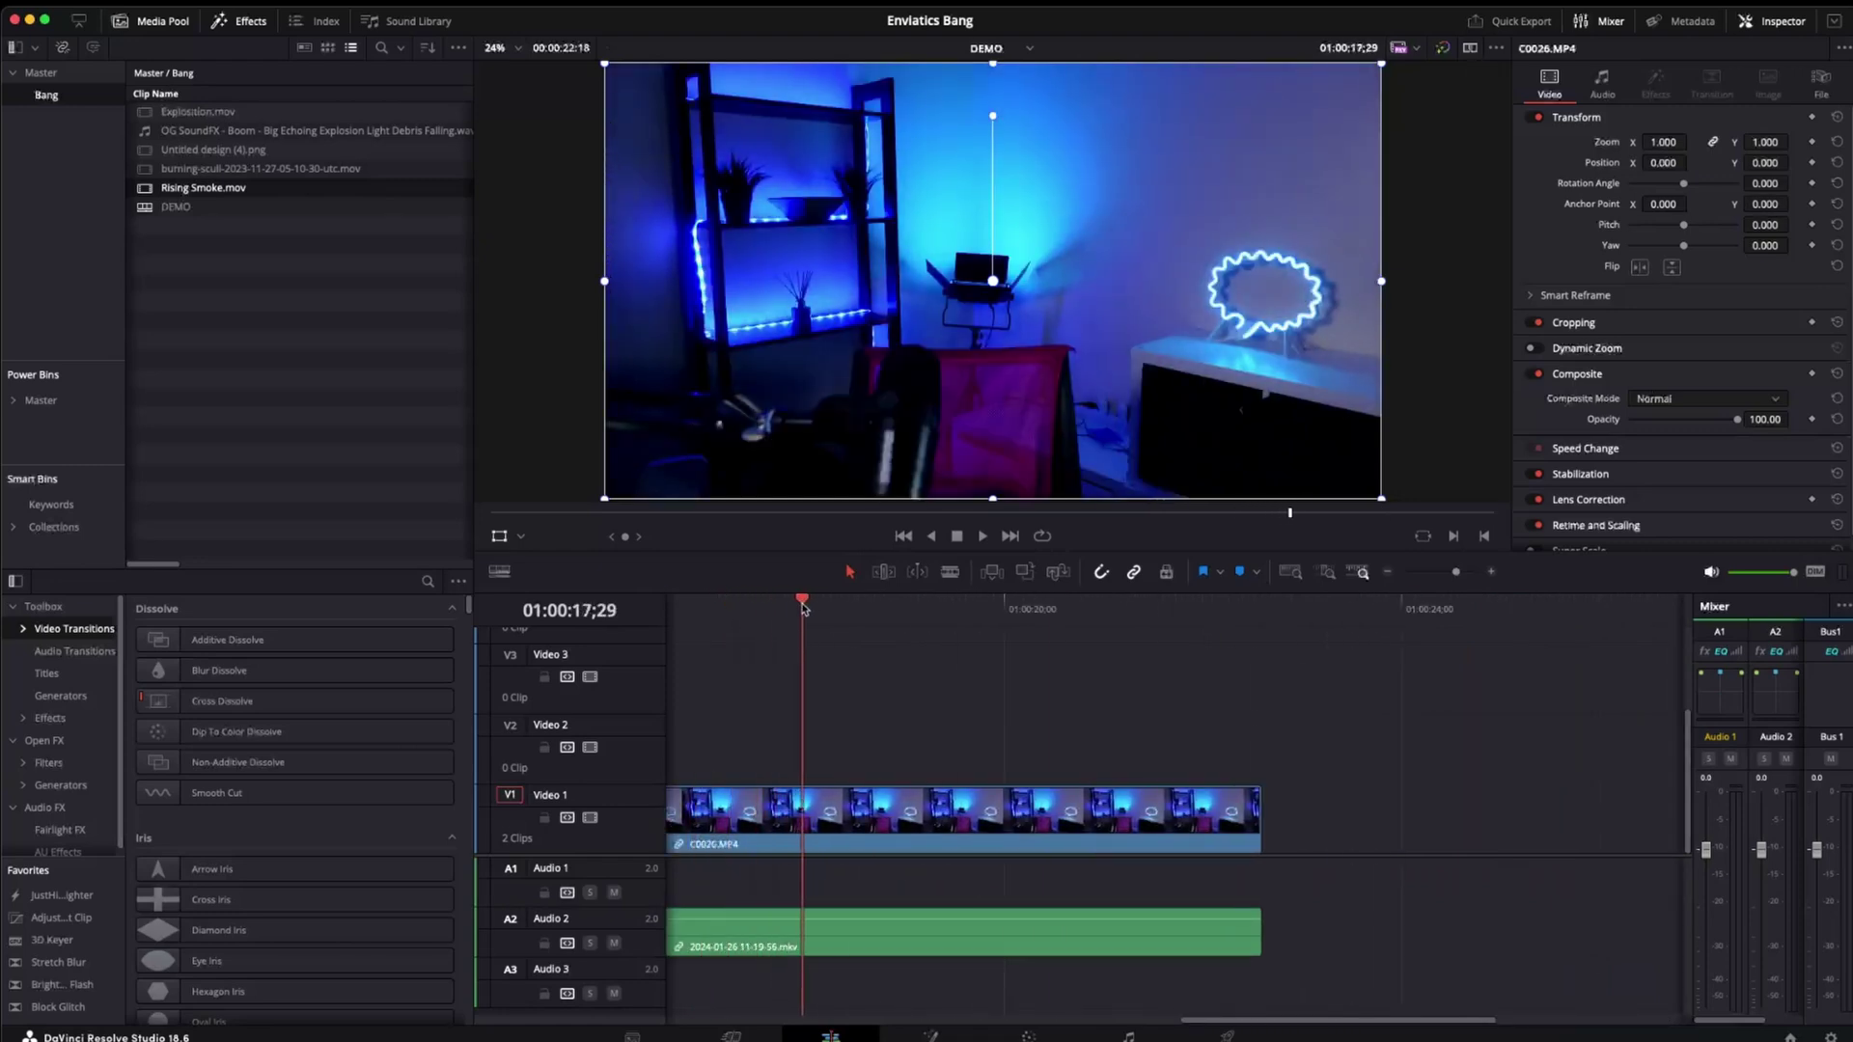
pyautogui.press('super+b')
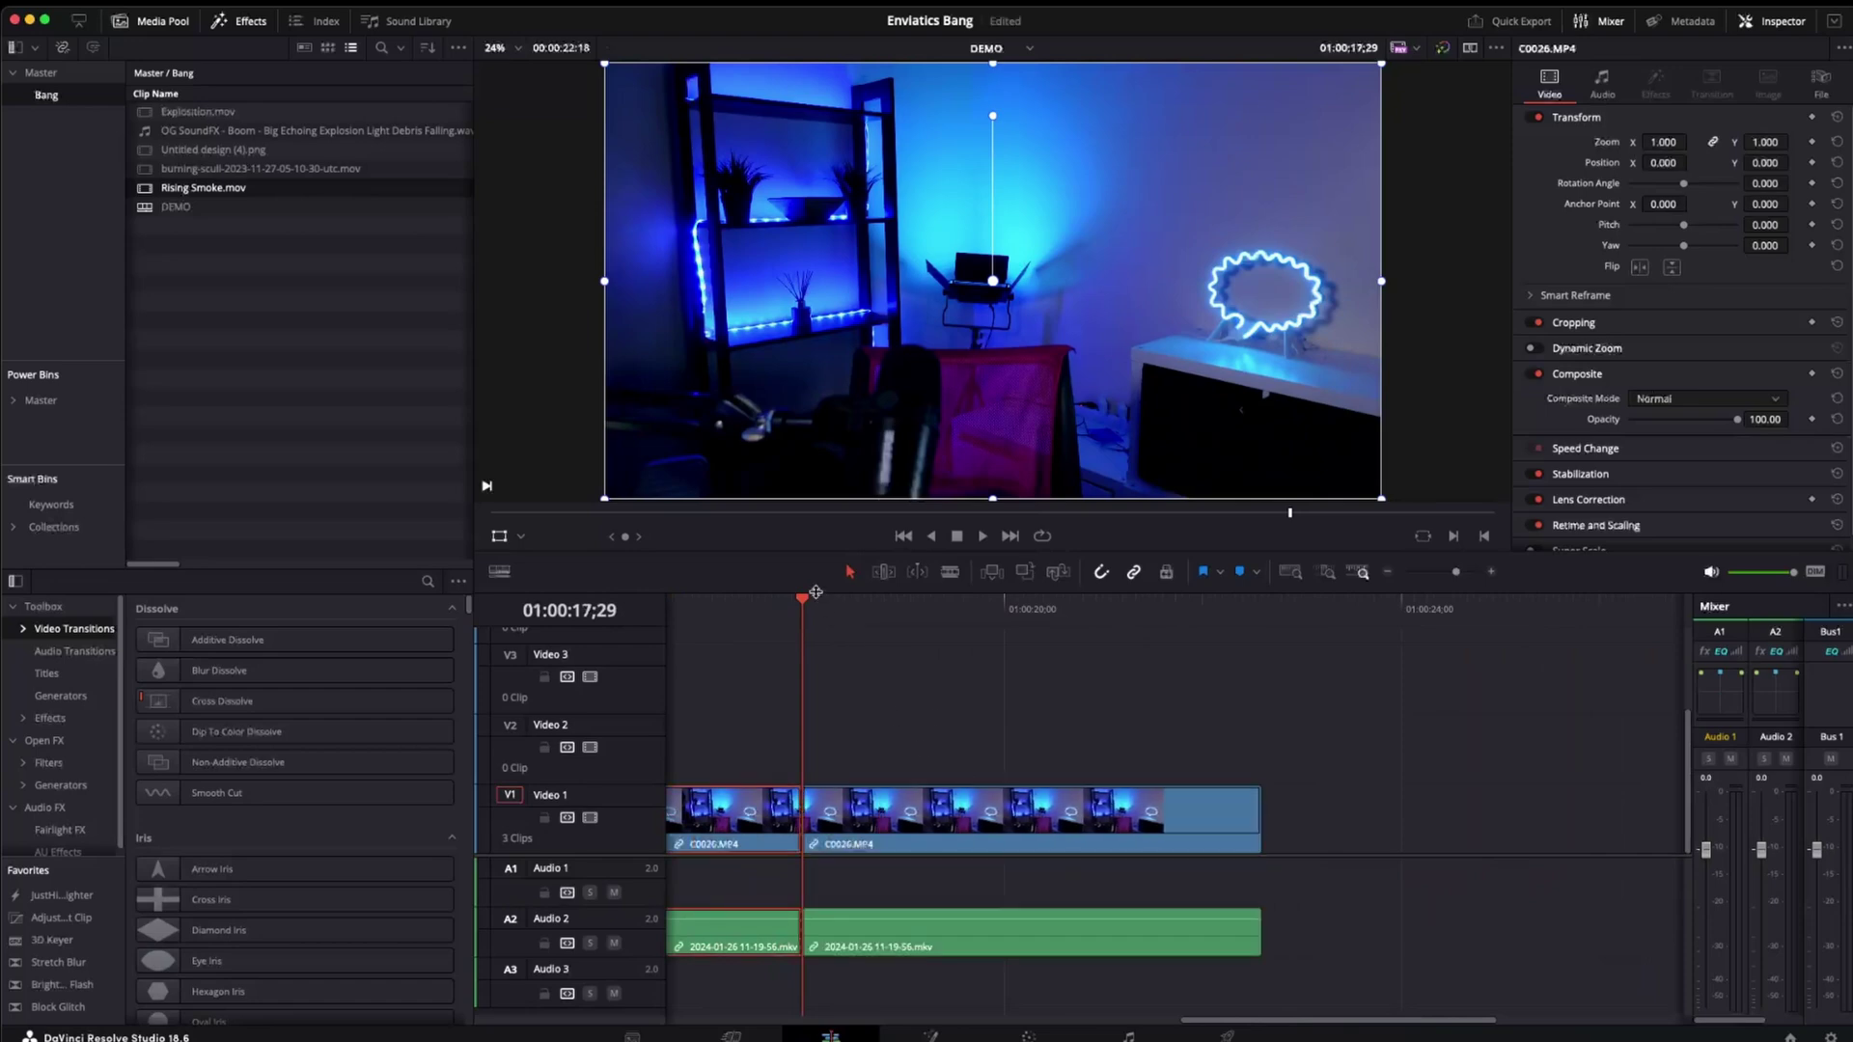
pyautogui.moveTo(834, 606); pyautogui.dragTo(1228, 627)
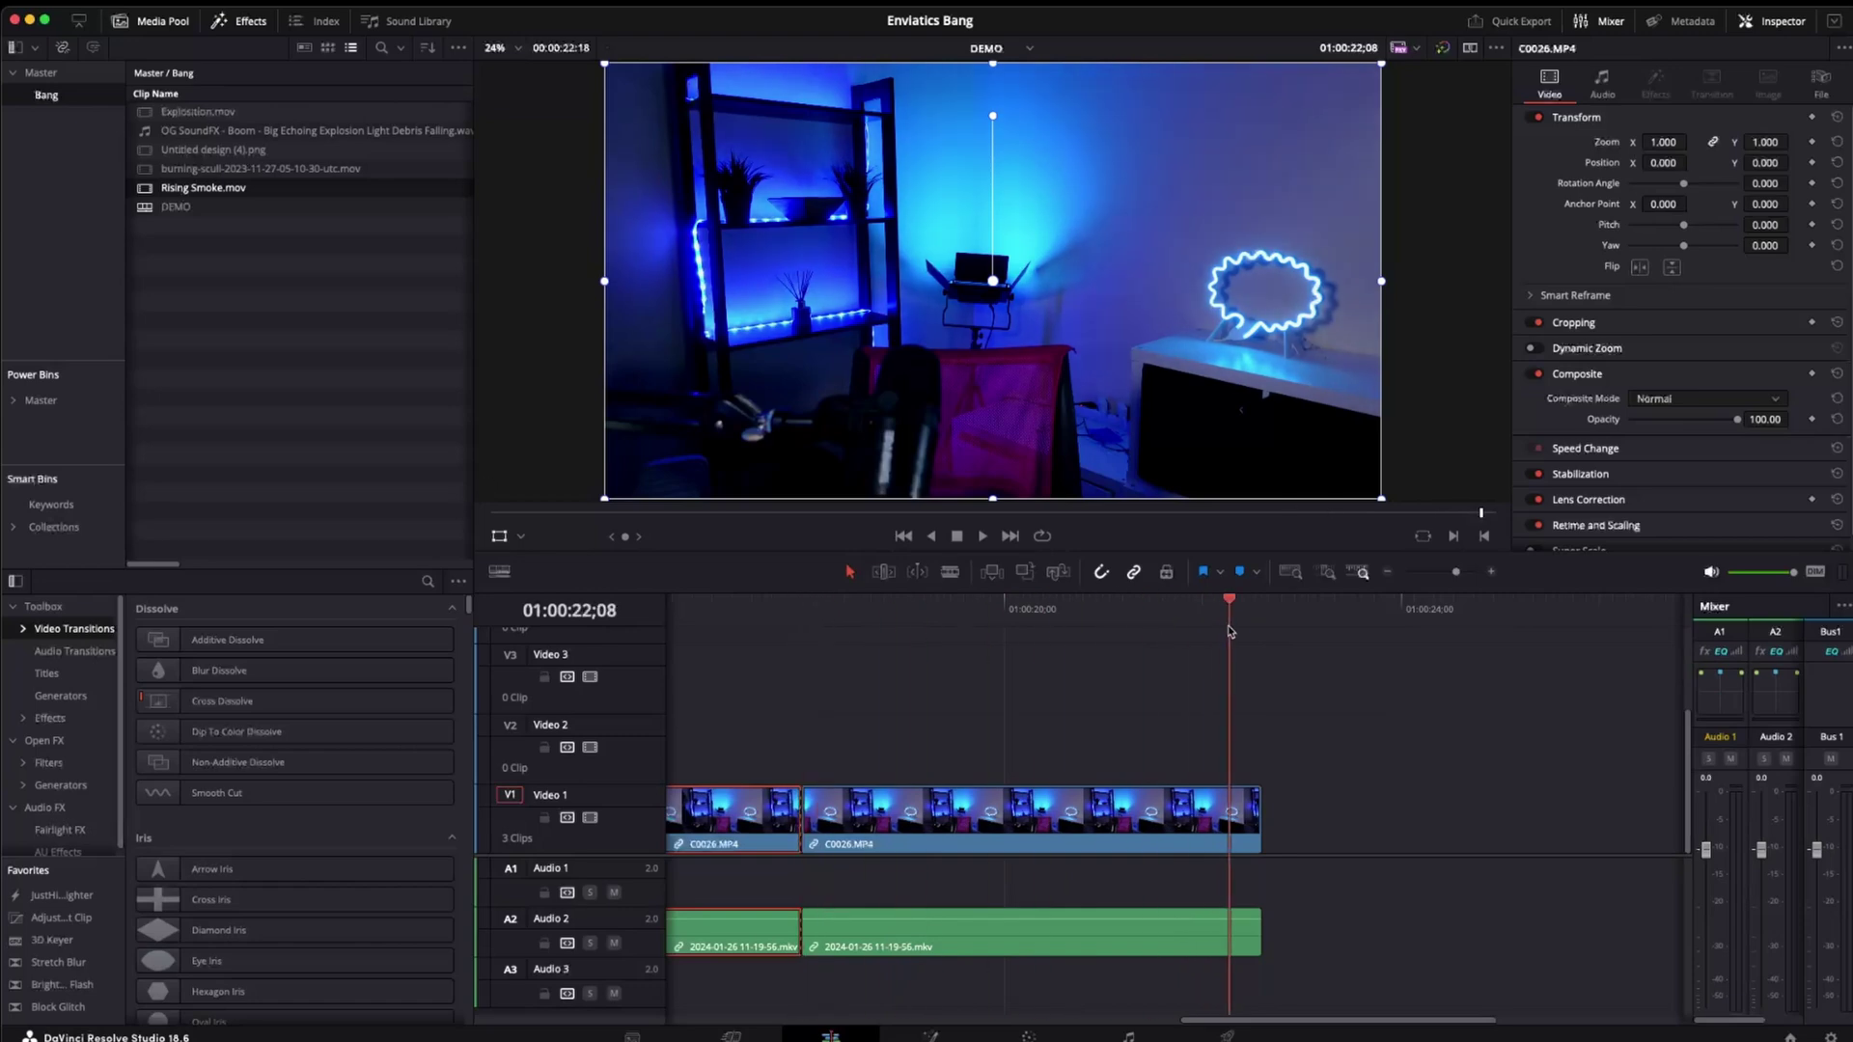
pyautogui.hscroll(-5, 1107, 636)
pyautogui.hscroll(-4, 1107, 636)
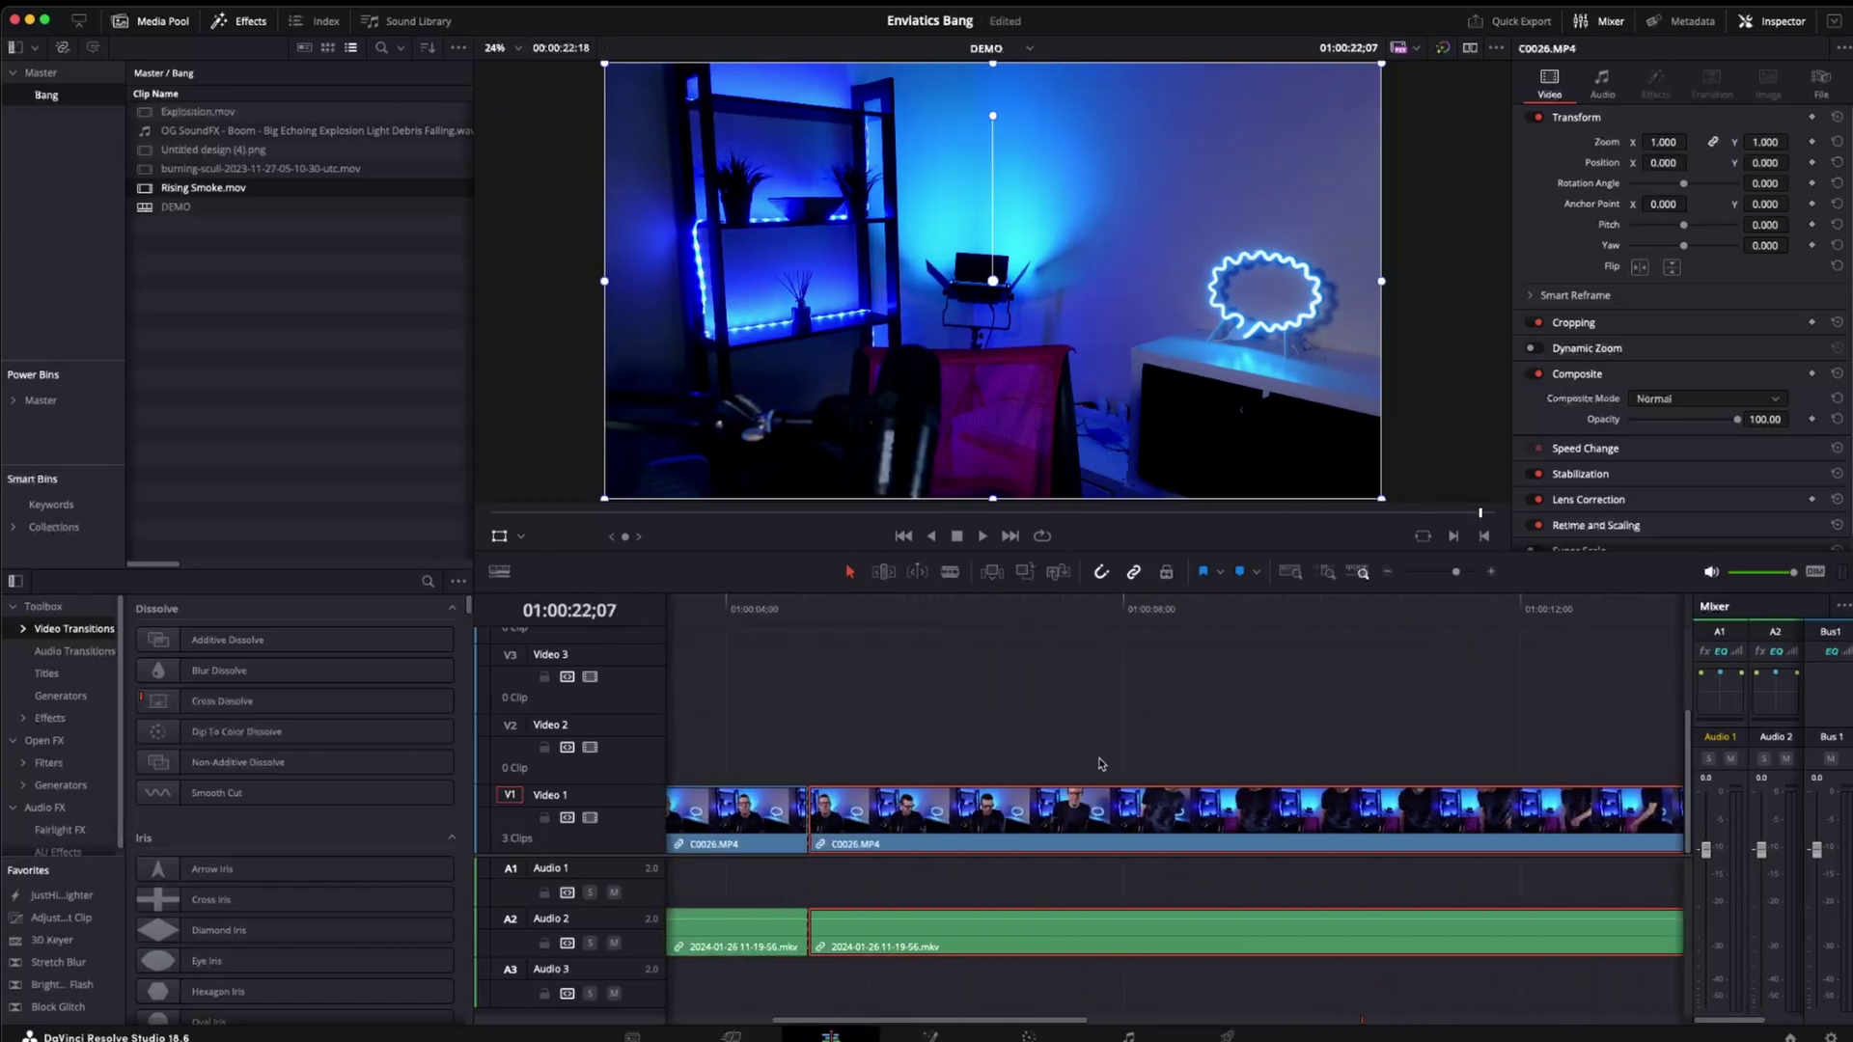
pyautogui.hscroll(10, 1112, 810)
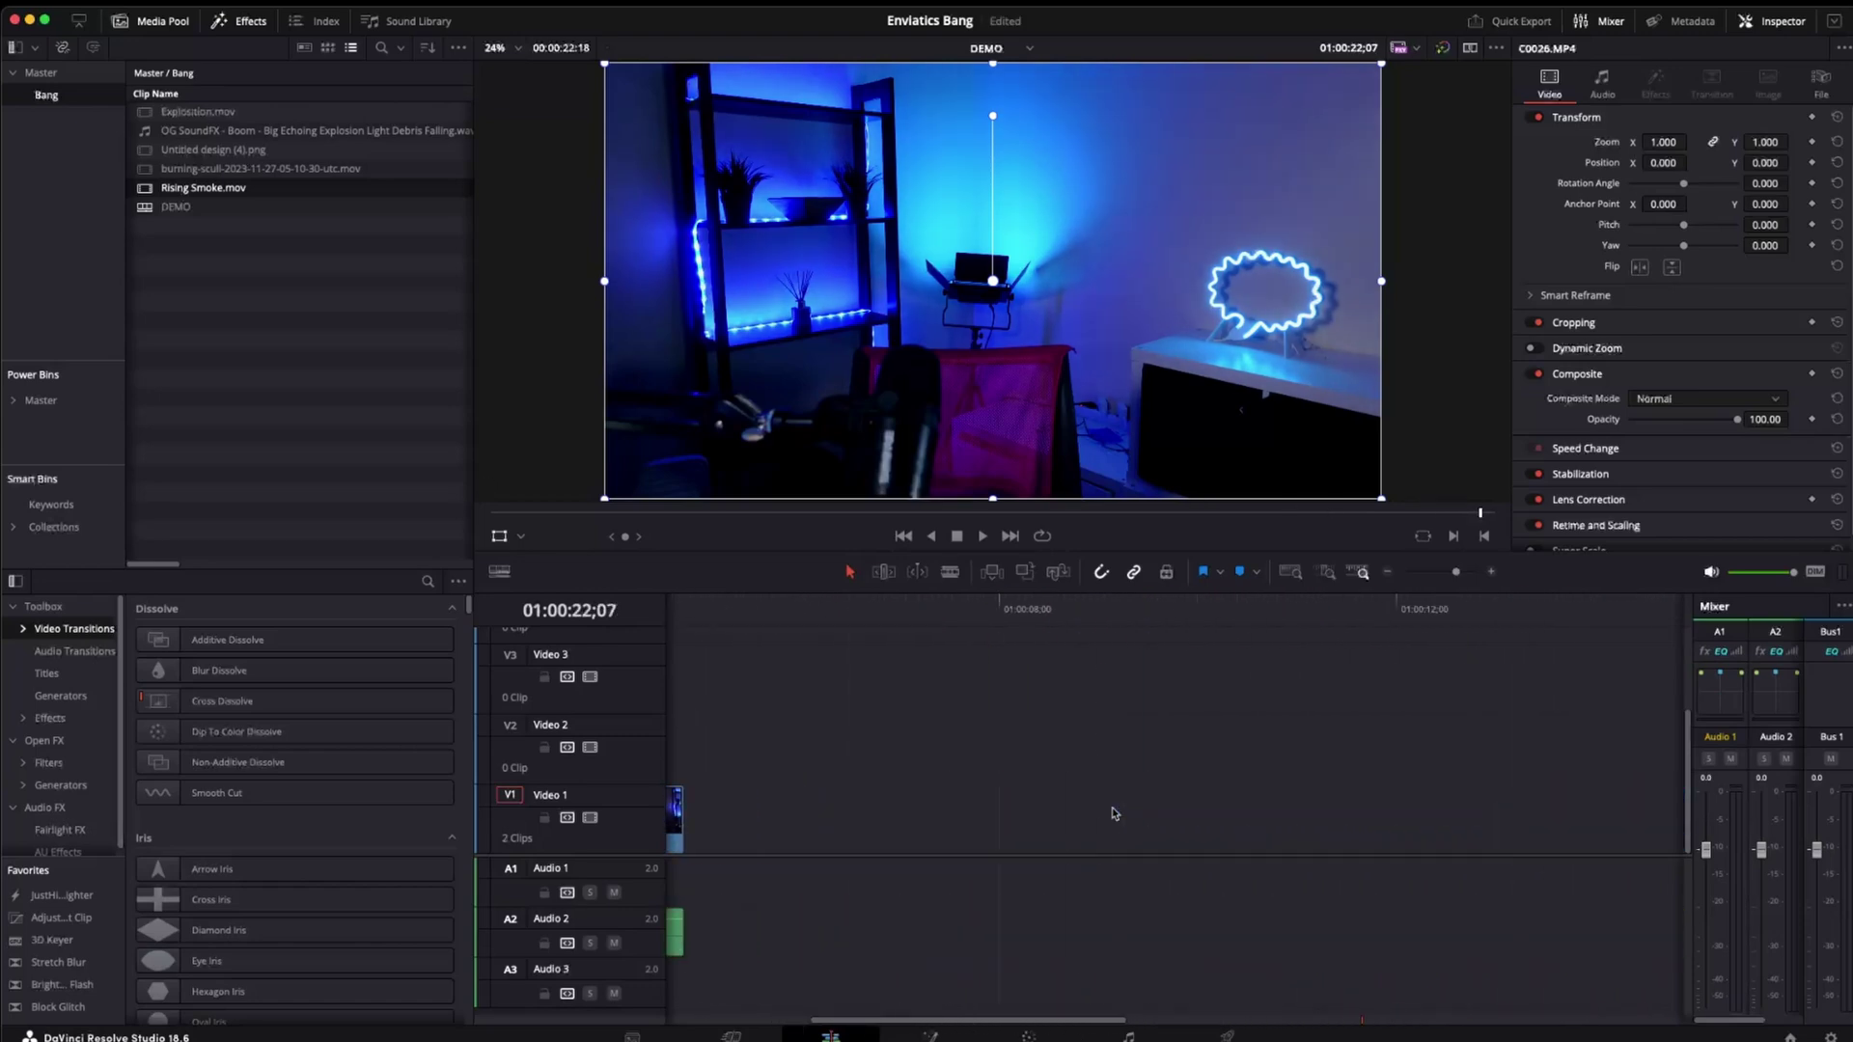
pyautogui.moveTo(1160, 813); pyautogui.dragTo(796, 806)
pyautogui.click(663, 610)
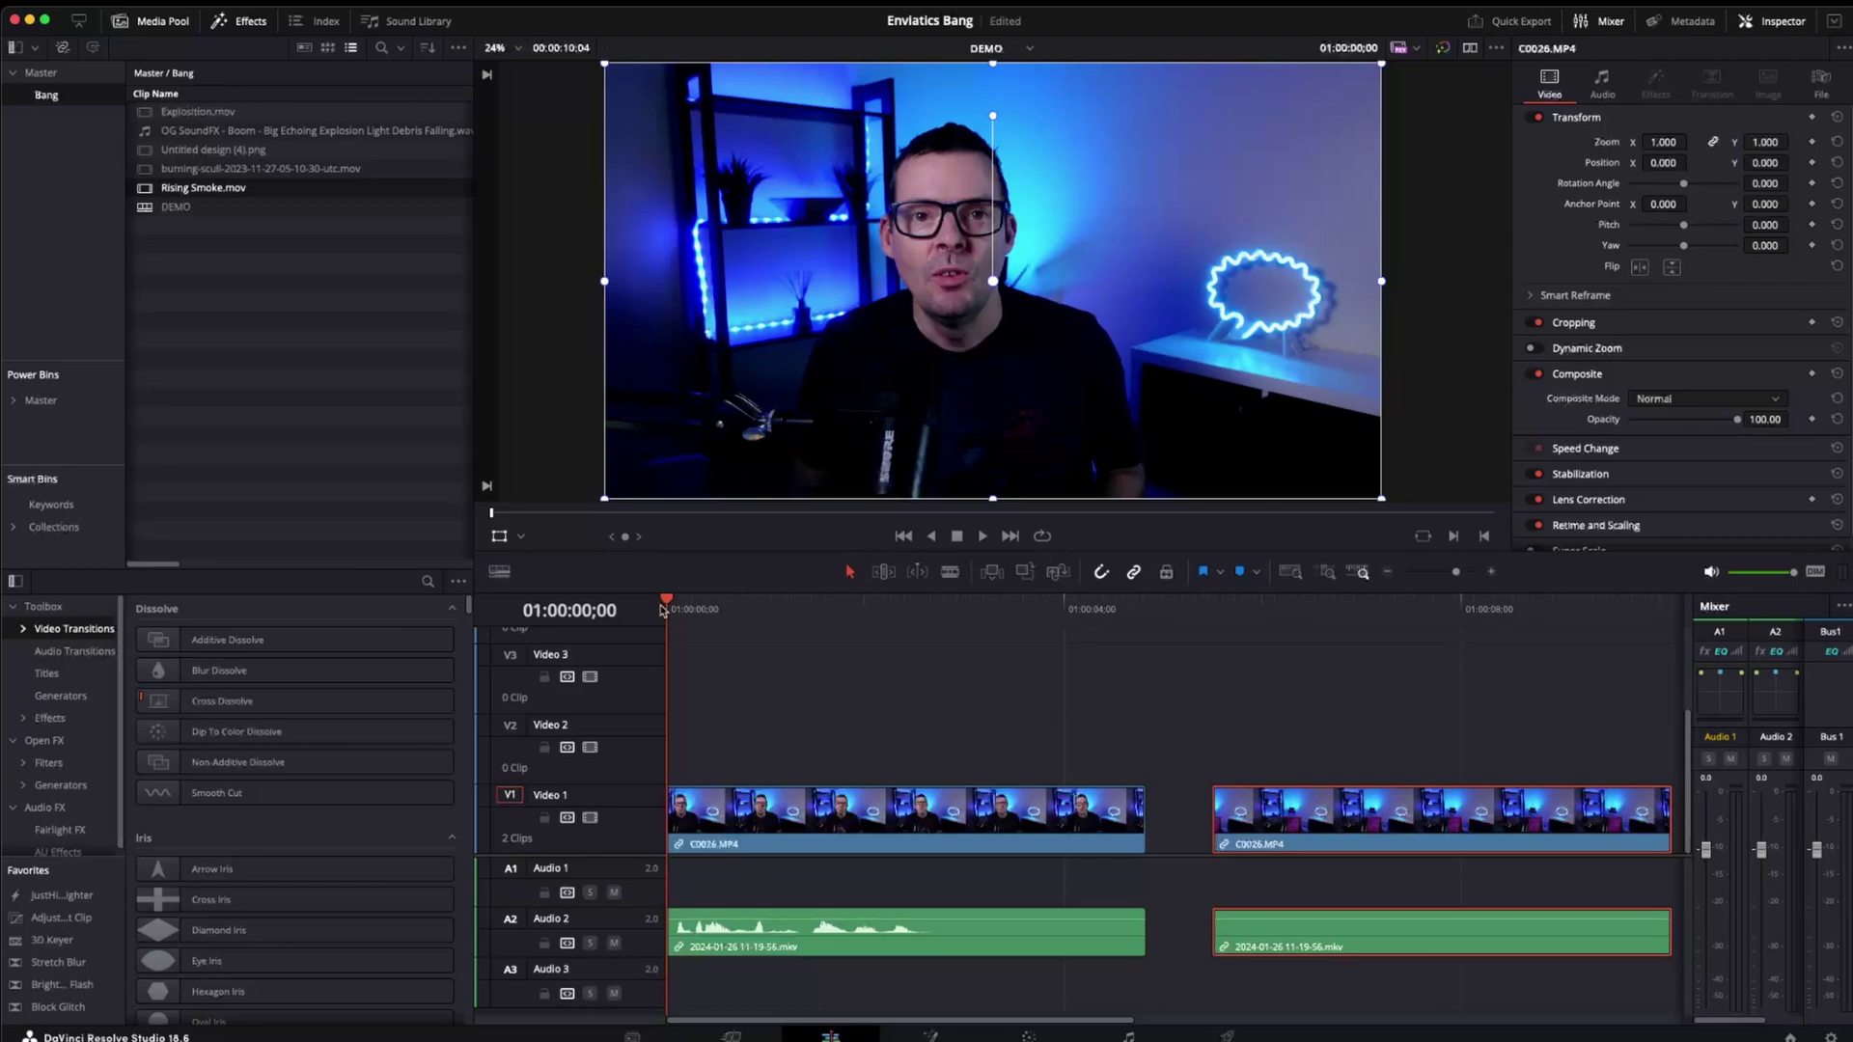
# Find the frame 01:00:02;04 and cut the opening clip and its audio there
pyautogui.press('space')
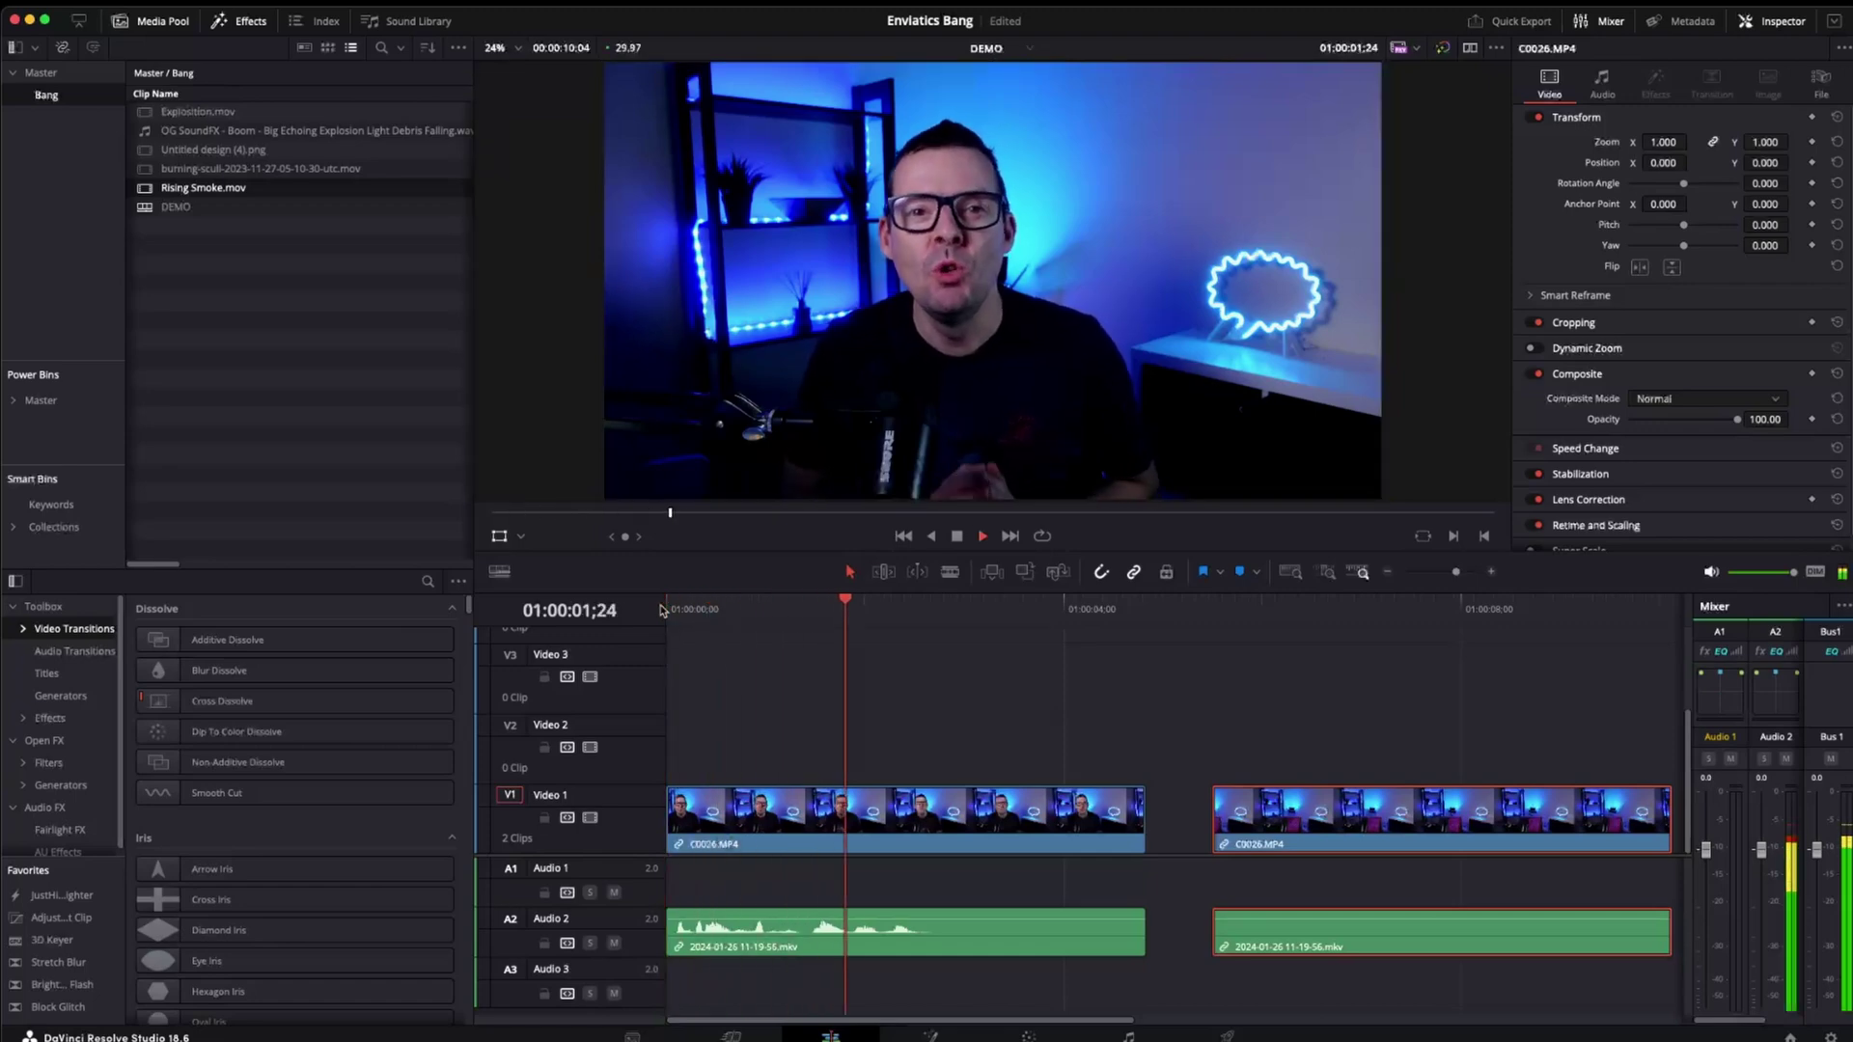
pyautogui.press('space')
pyautogui.press('Left')
pyautogui.press('Left')
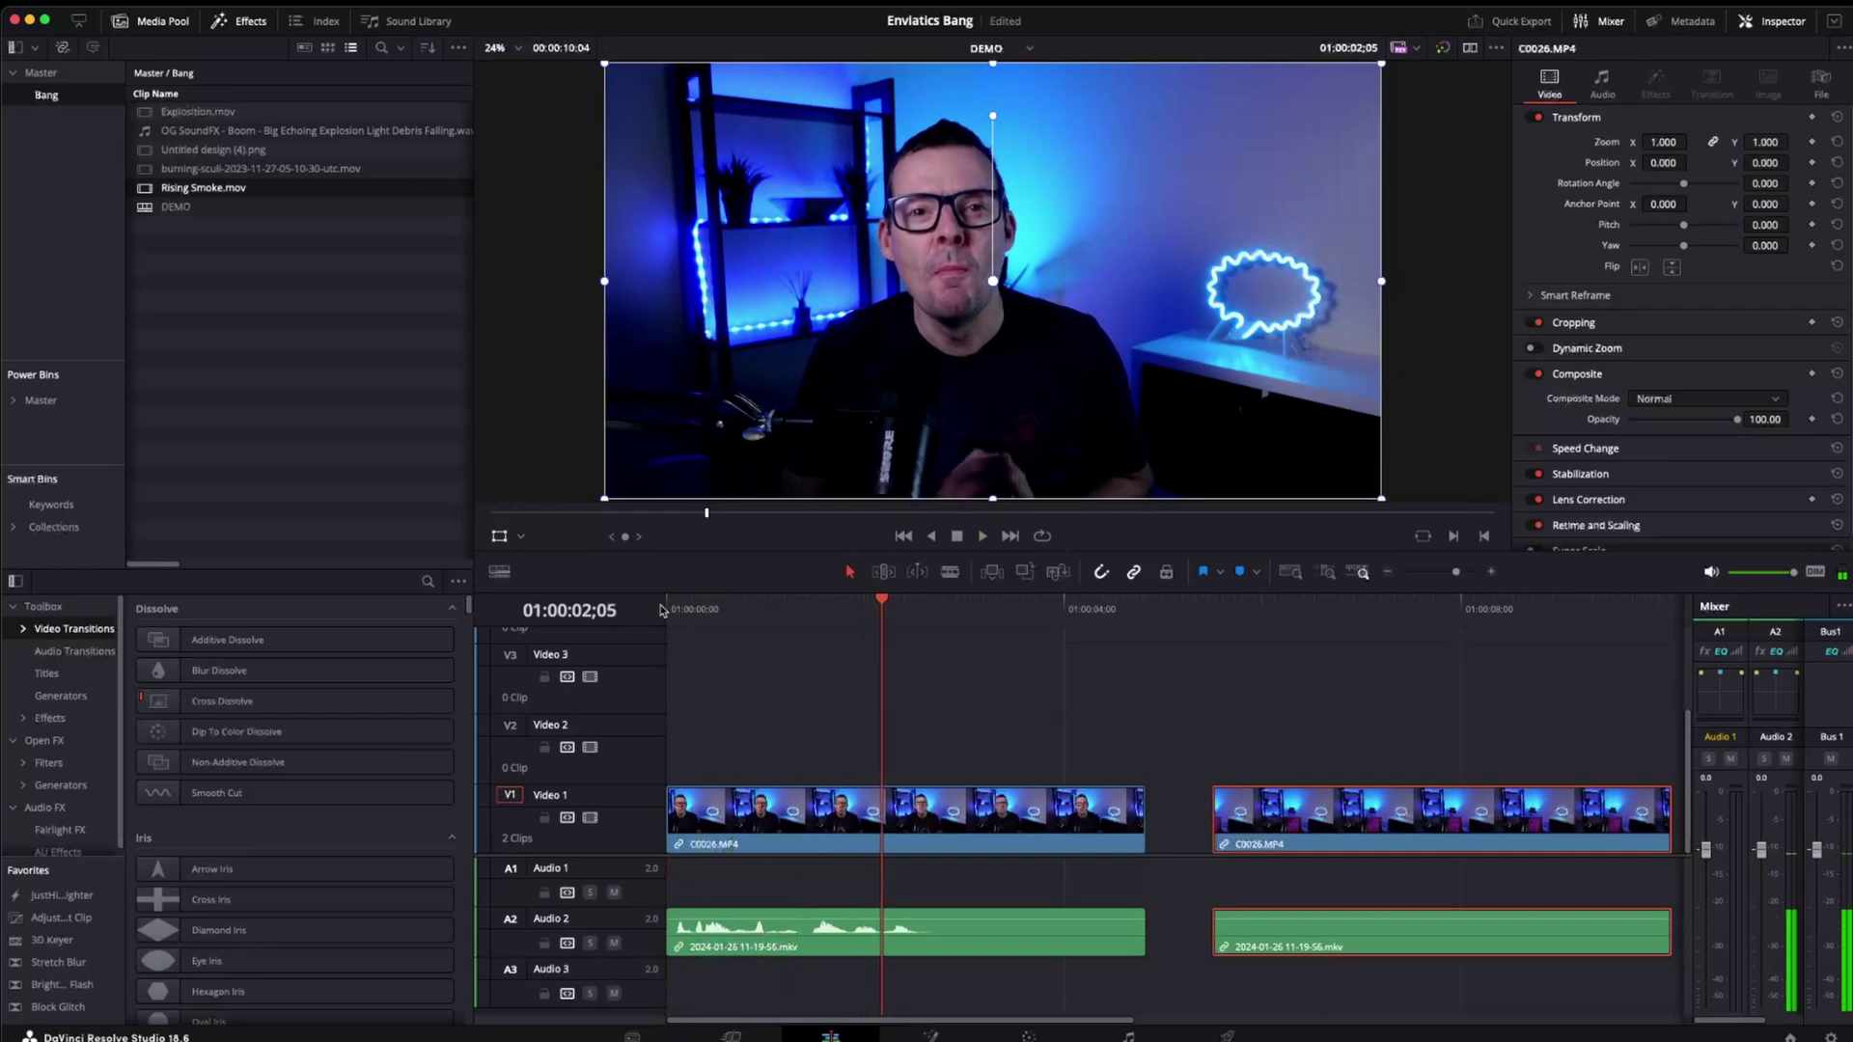
pyautogui.press('space')
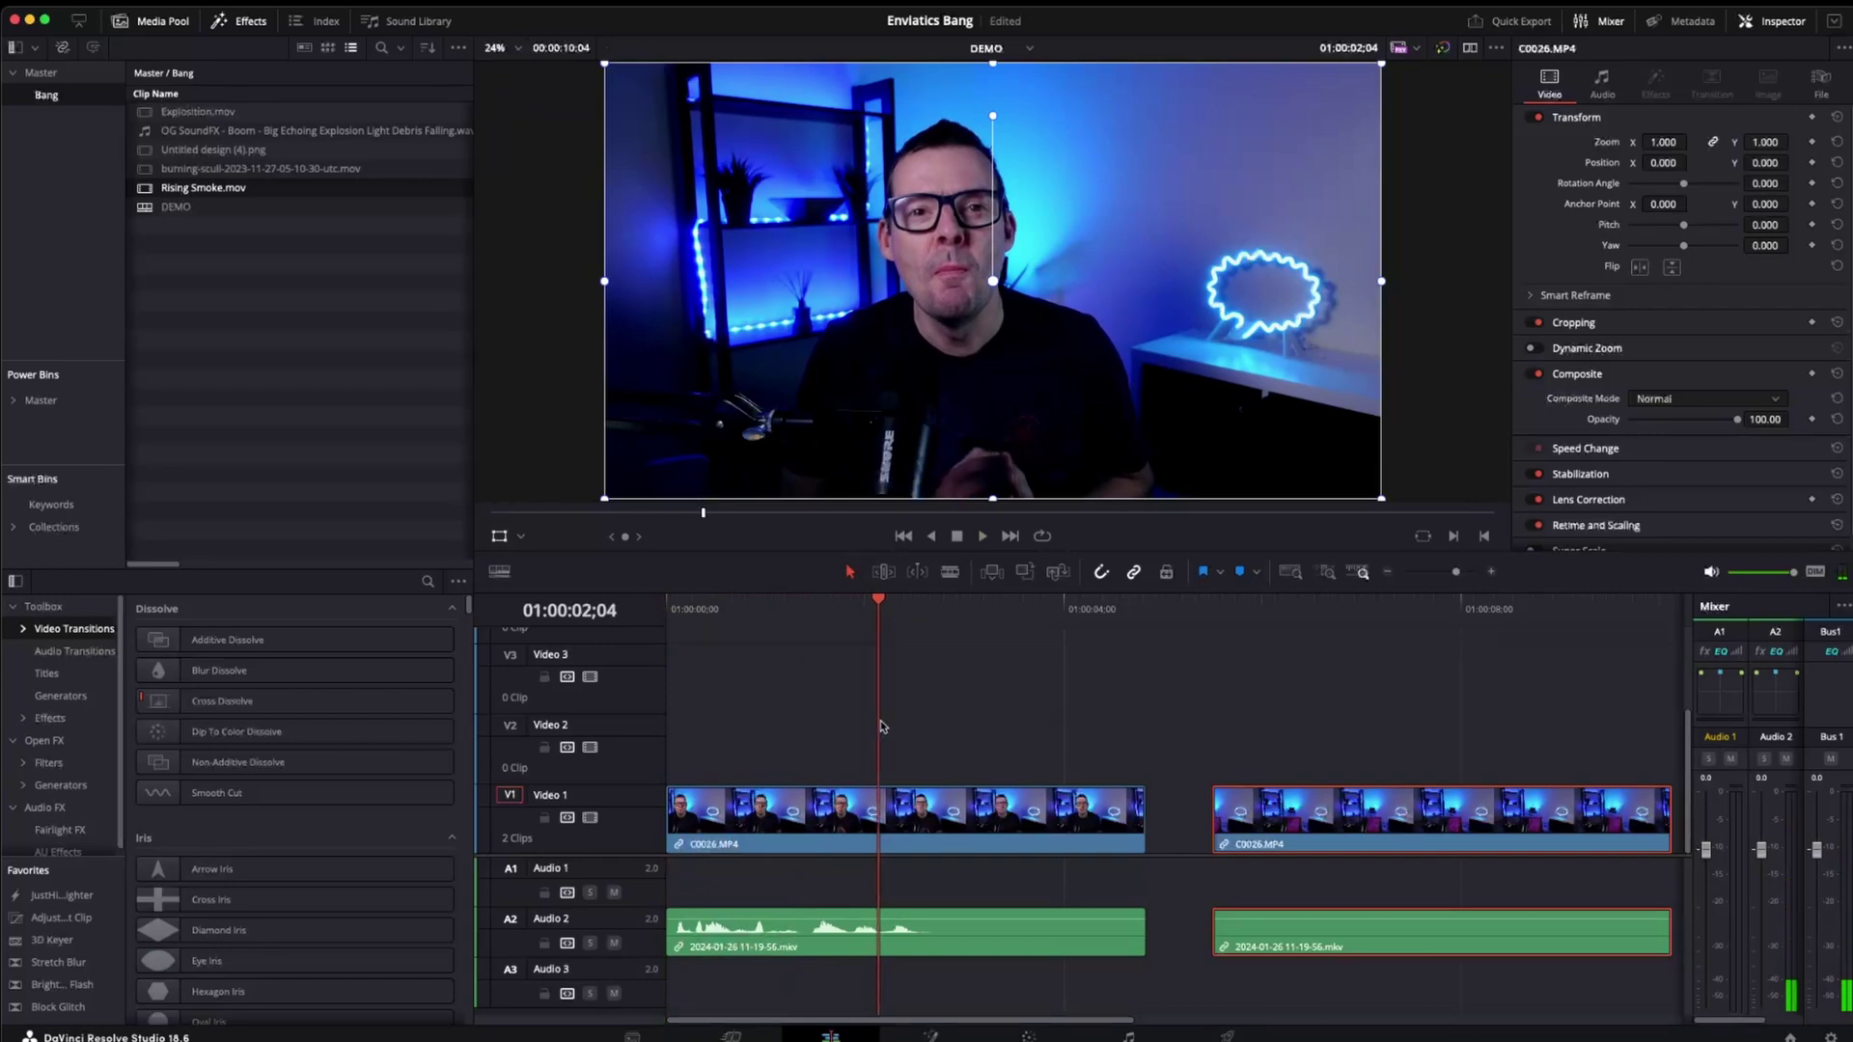
pyautogui.hotkey('ctrl', 'b')
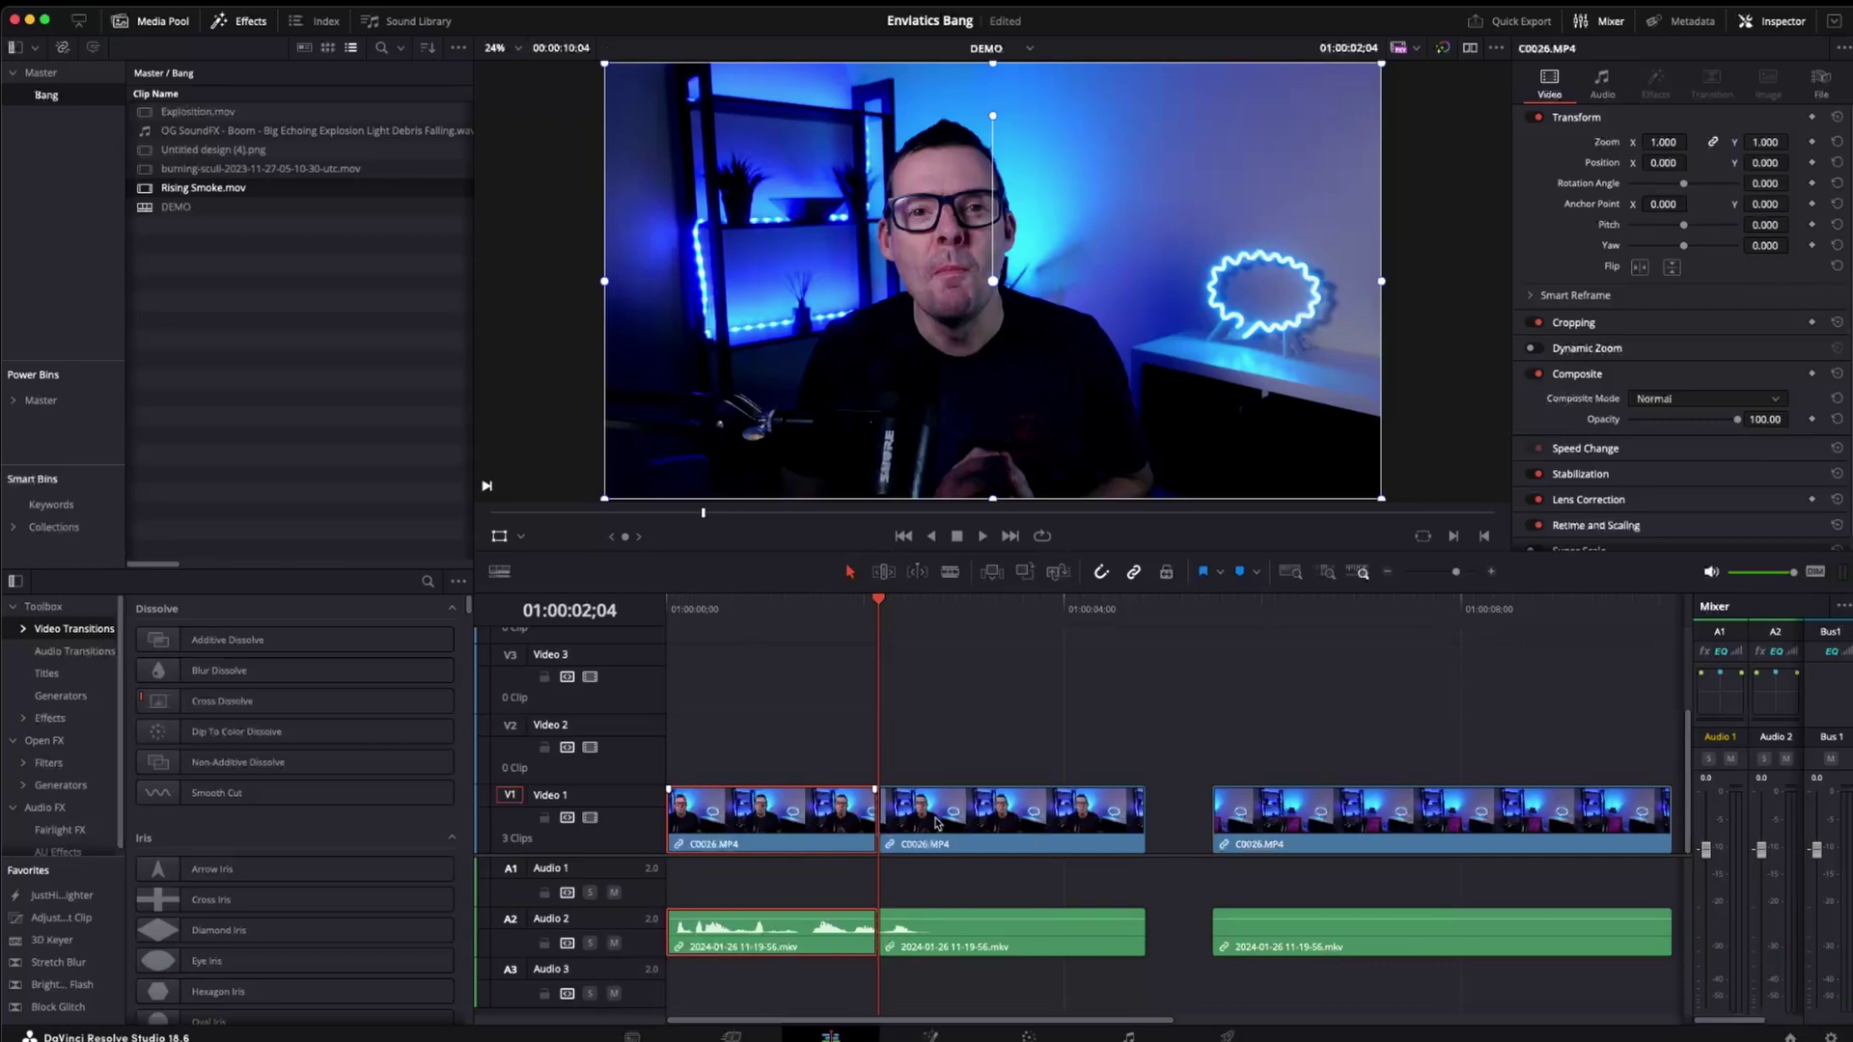
# Cut a second point, delete the short slice and close the gap
pyautogui.press('space')
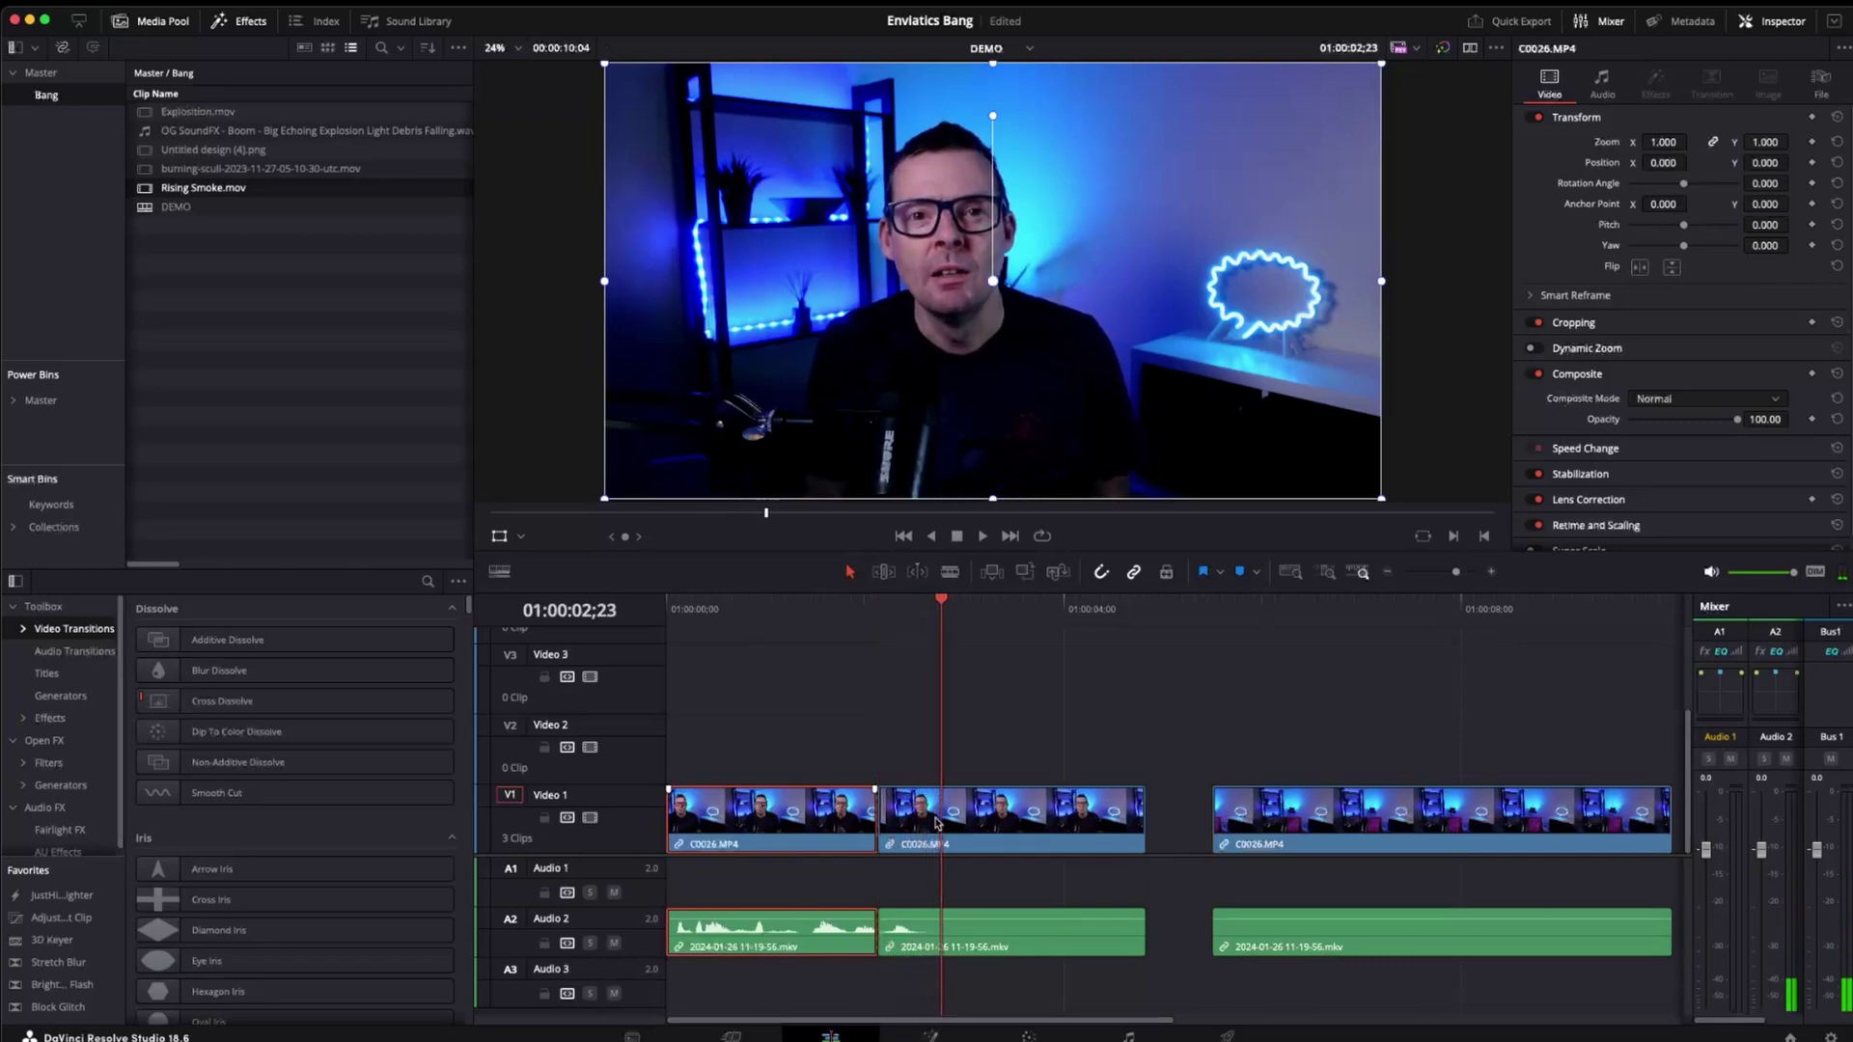
pyautogui.hotkey('ctrl', 'b')
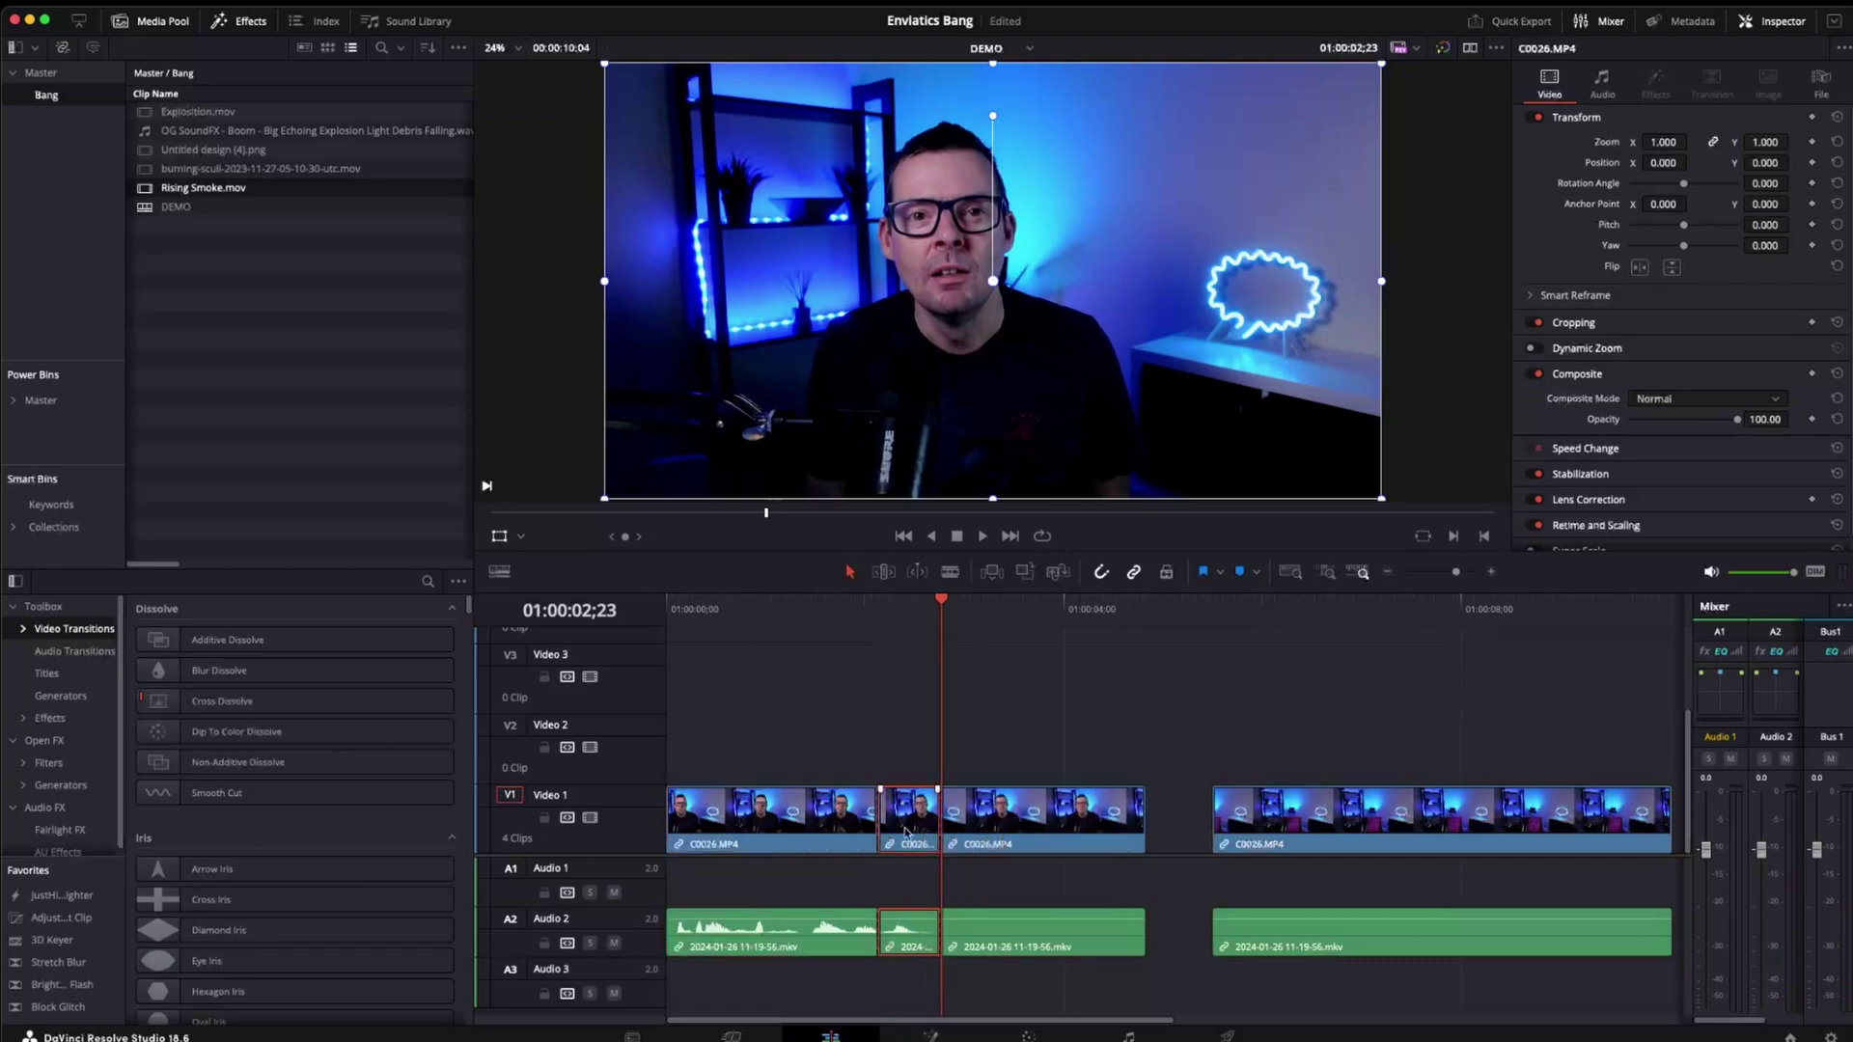
pyautogui.press('BackSpace')
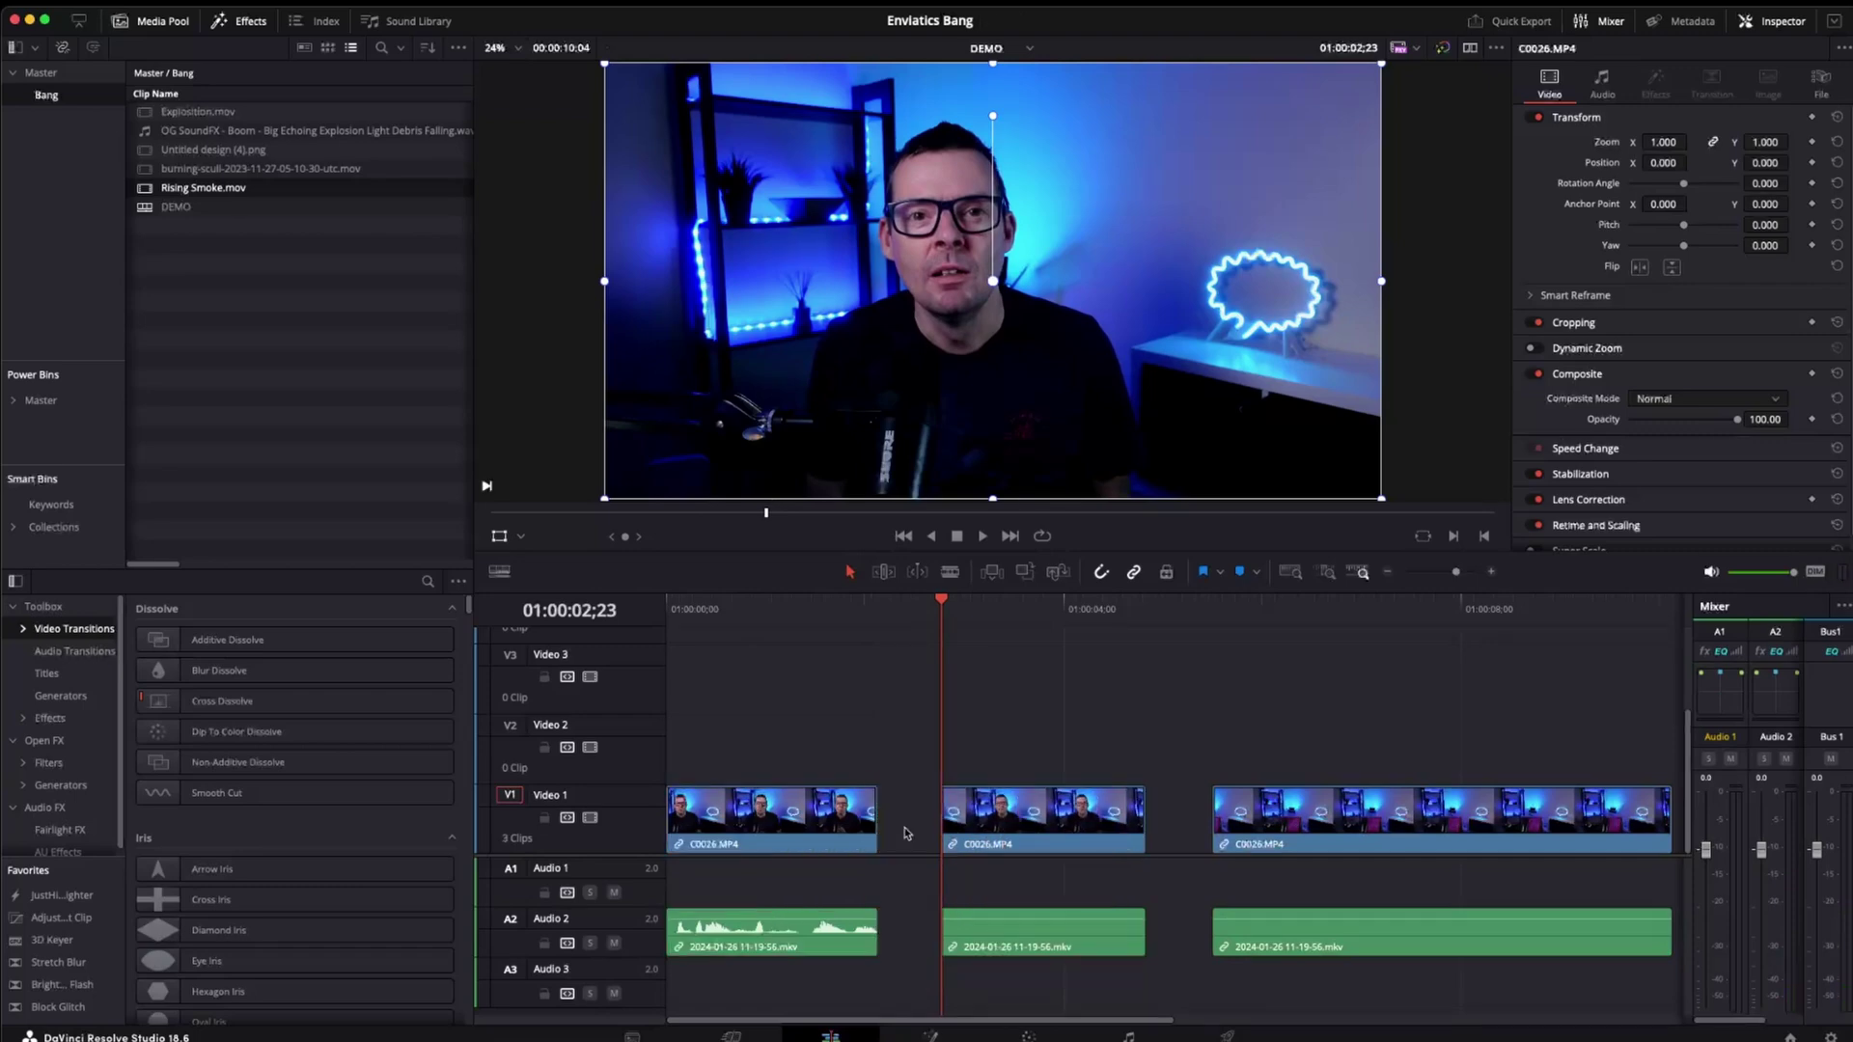
pyautogui.moveTo(1028, 825); pyautogui.dragTo(963, 825)
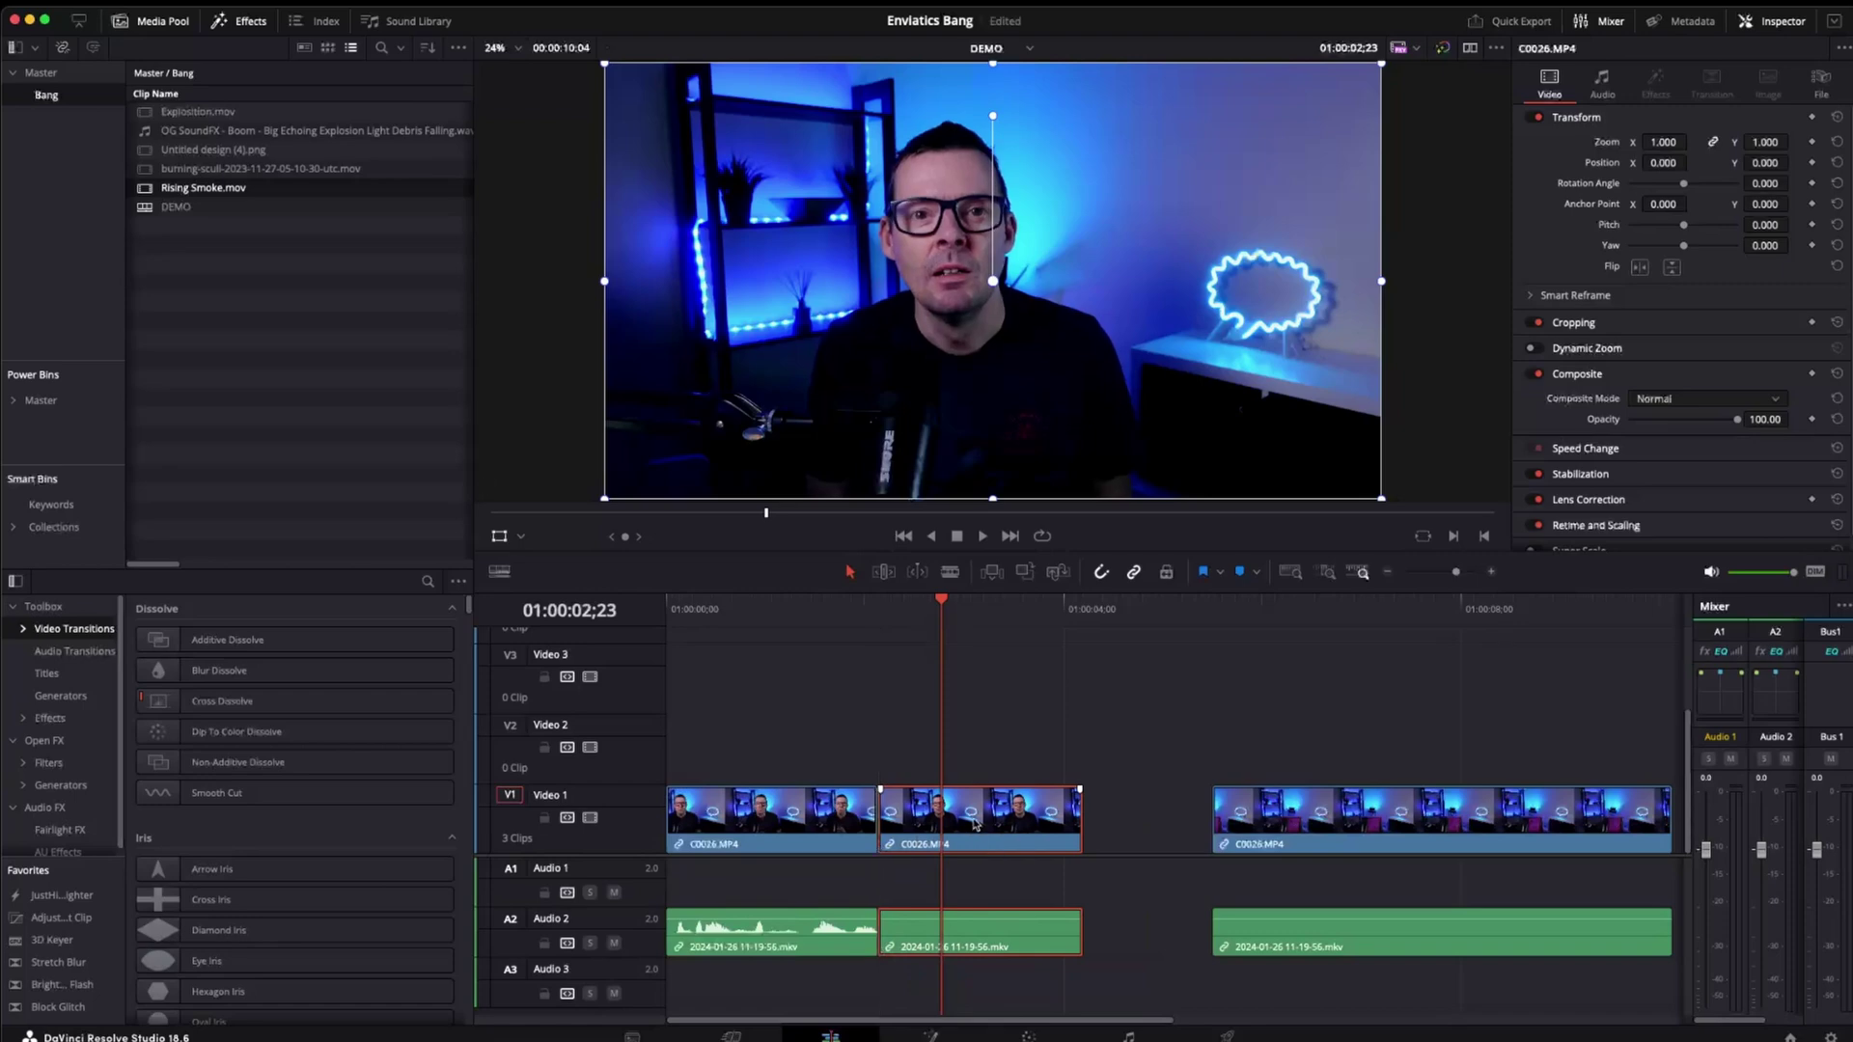
# Move the two opening talking-head pieces up to Video 3, leaving the empty-room clip on Video 1
pyautogui.moveTo(1086, 613); pyautogui.dragTo(997, 639)
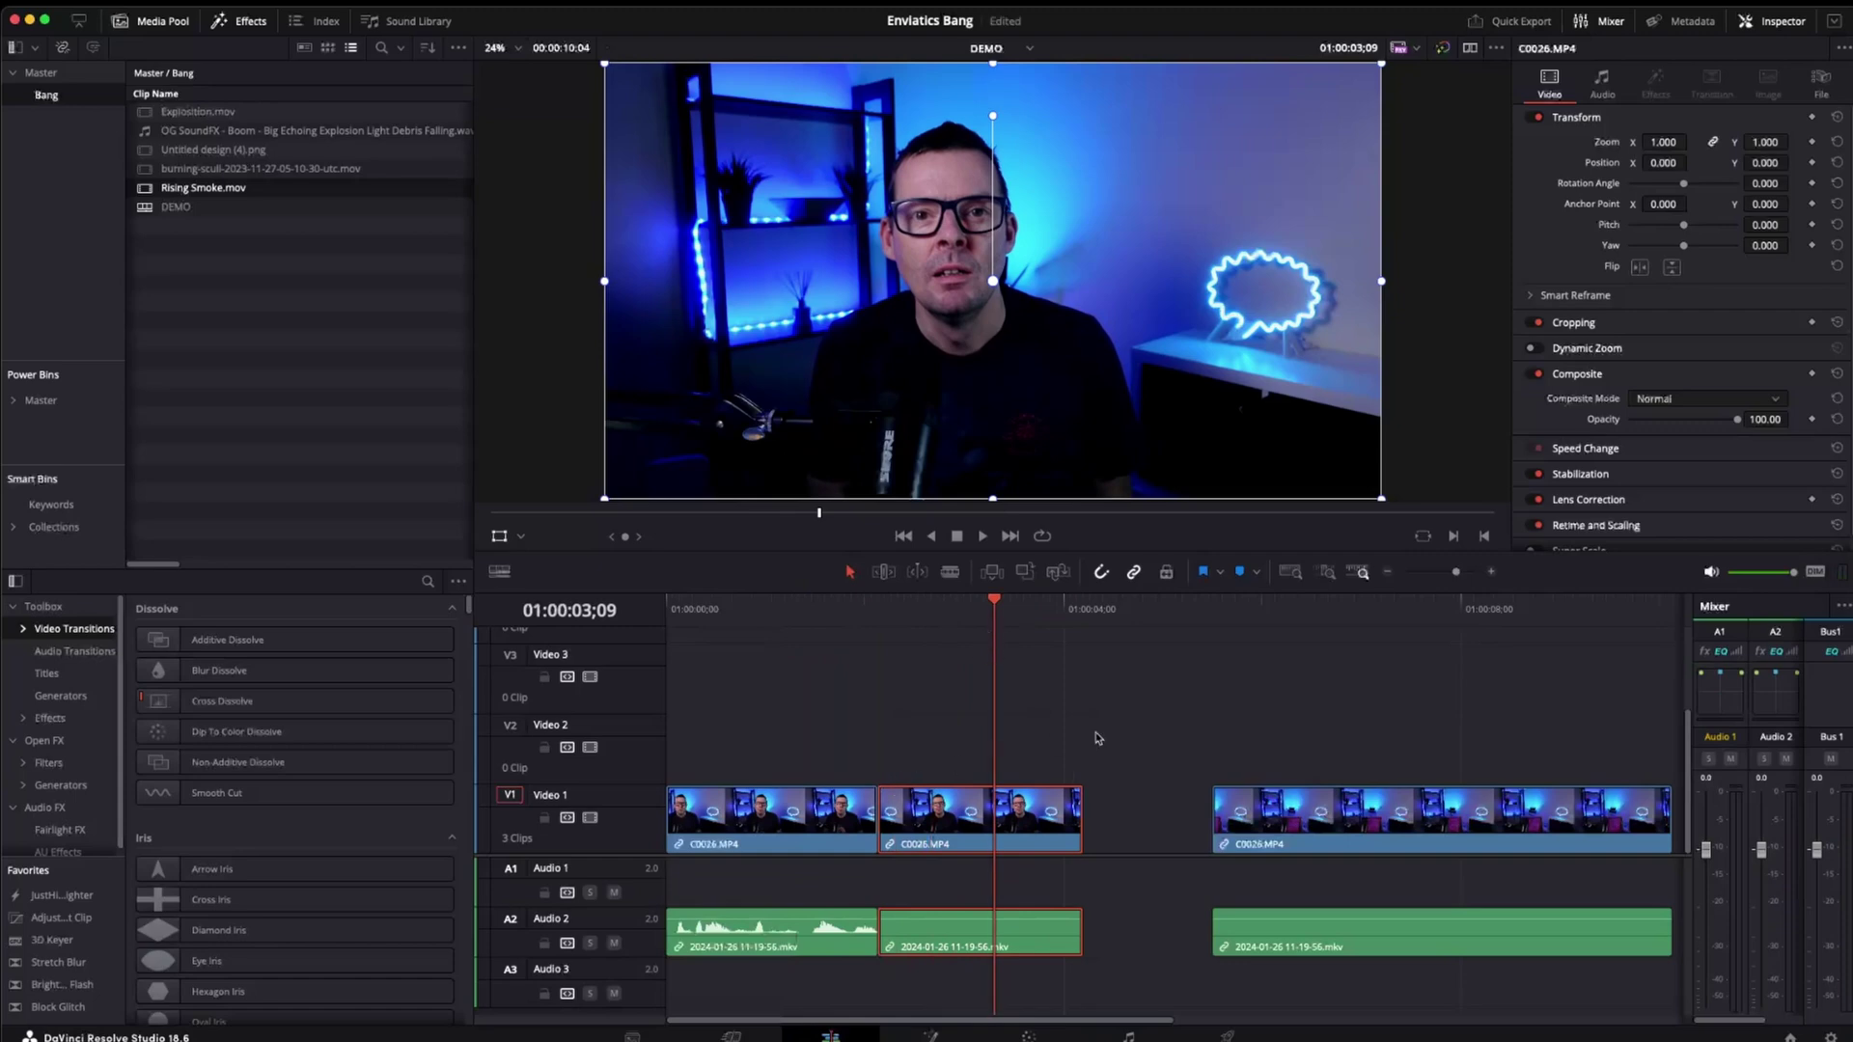
pyautogui.moveTo(1137, 737); pyautogui.dragTo(702, 956)
pyautogui.moveTo(734, 816); pyautogui.dragTo(748, 703)
pyautogui.moveTo(1382, 819); pyautogui.dragTo(832, 810)
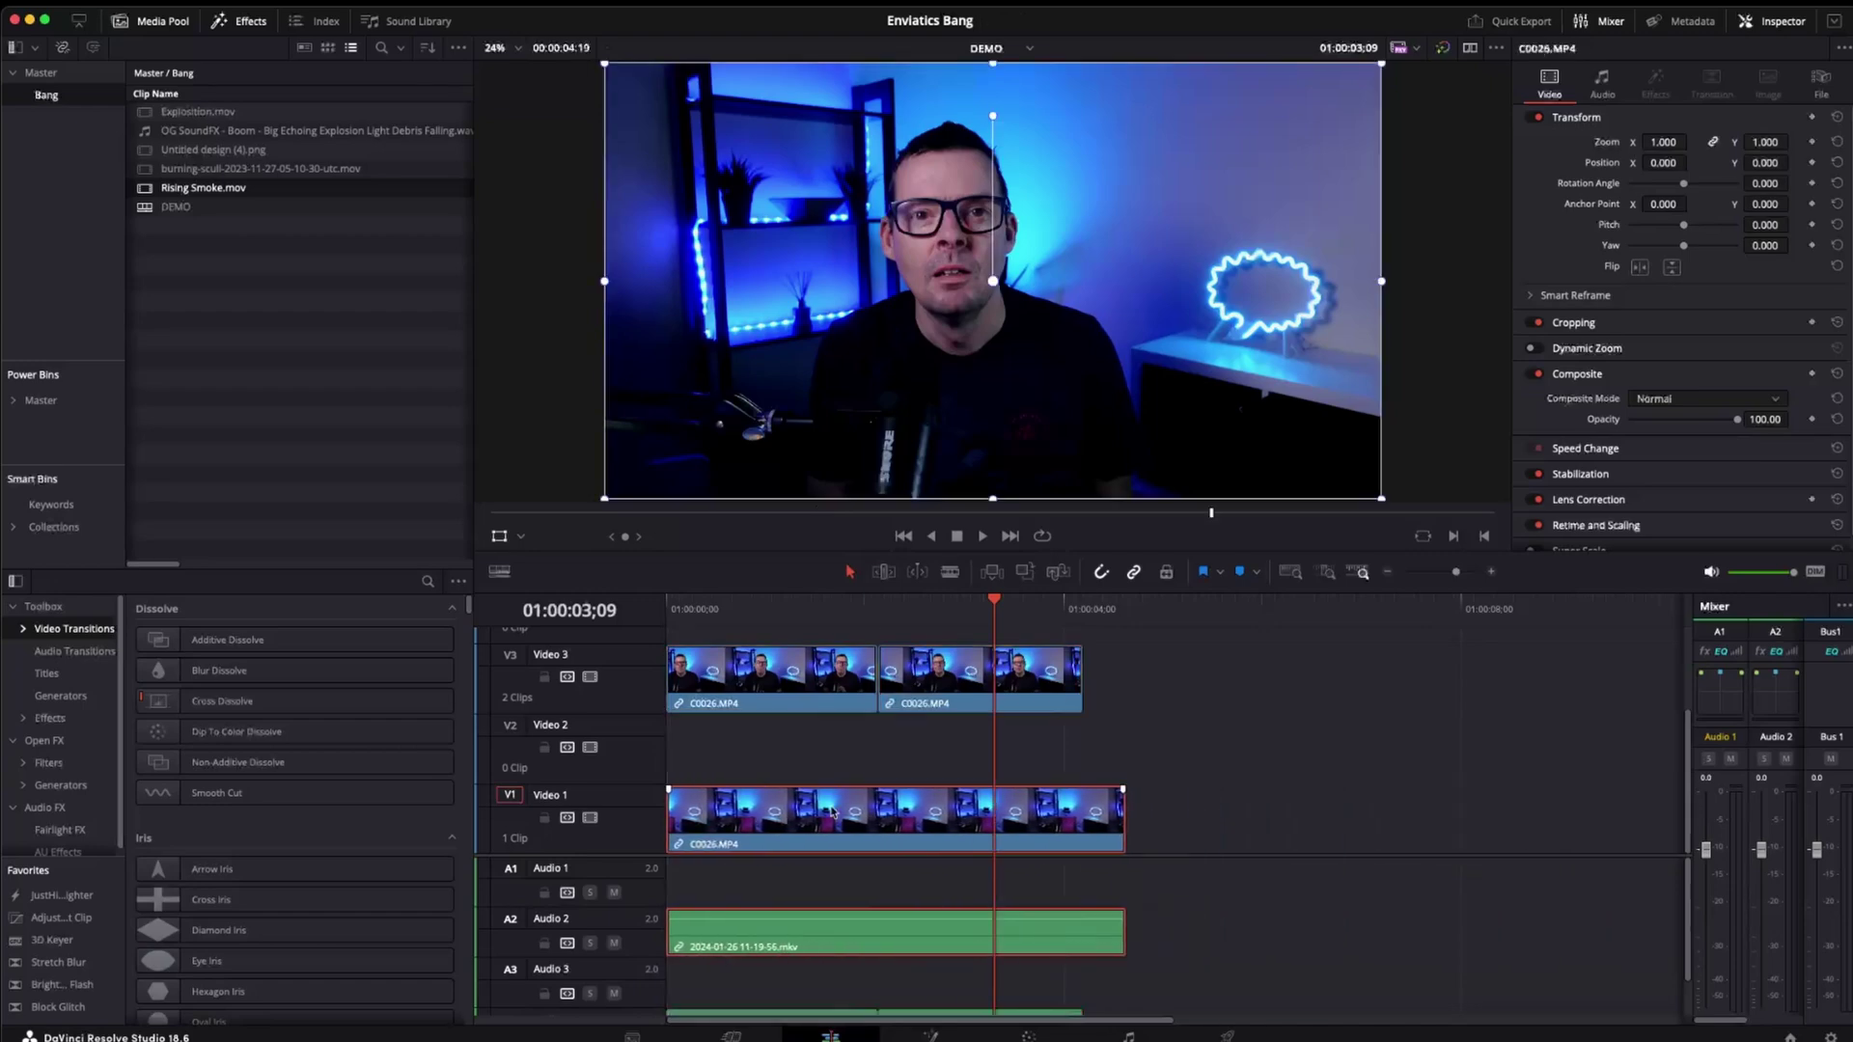
pyautogui.moveTo(943, 606); pyautogui.dragTo(980, 605)
# Change the second Video 3 clip's speed to 43%
pyautogui.rightClick(1029, 676)
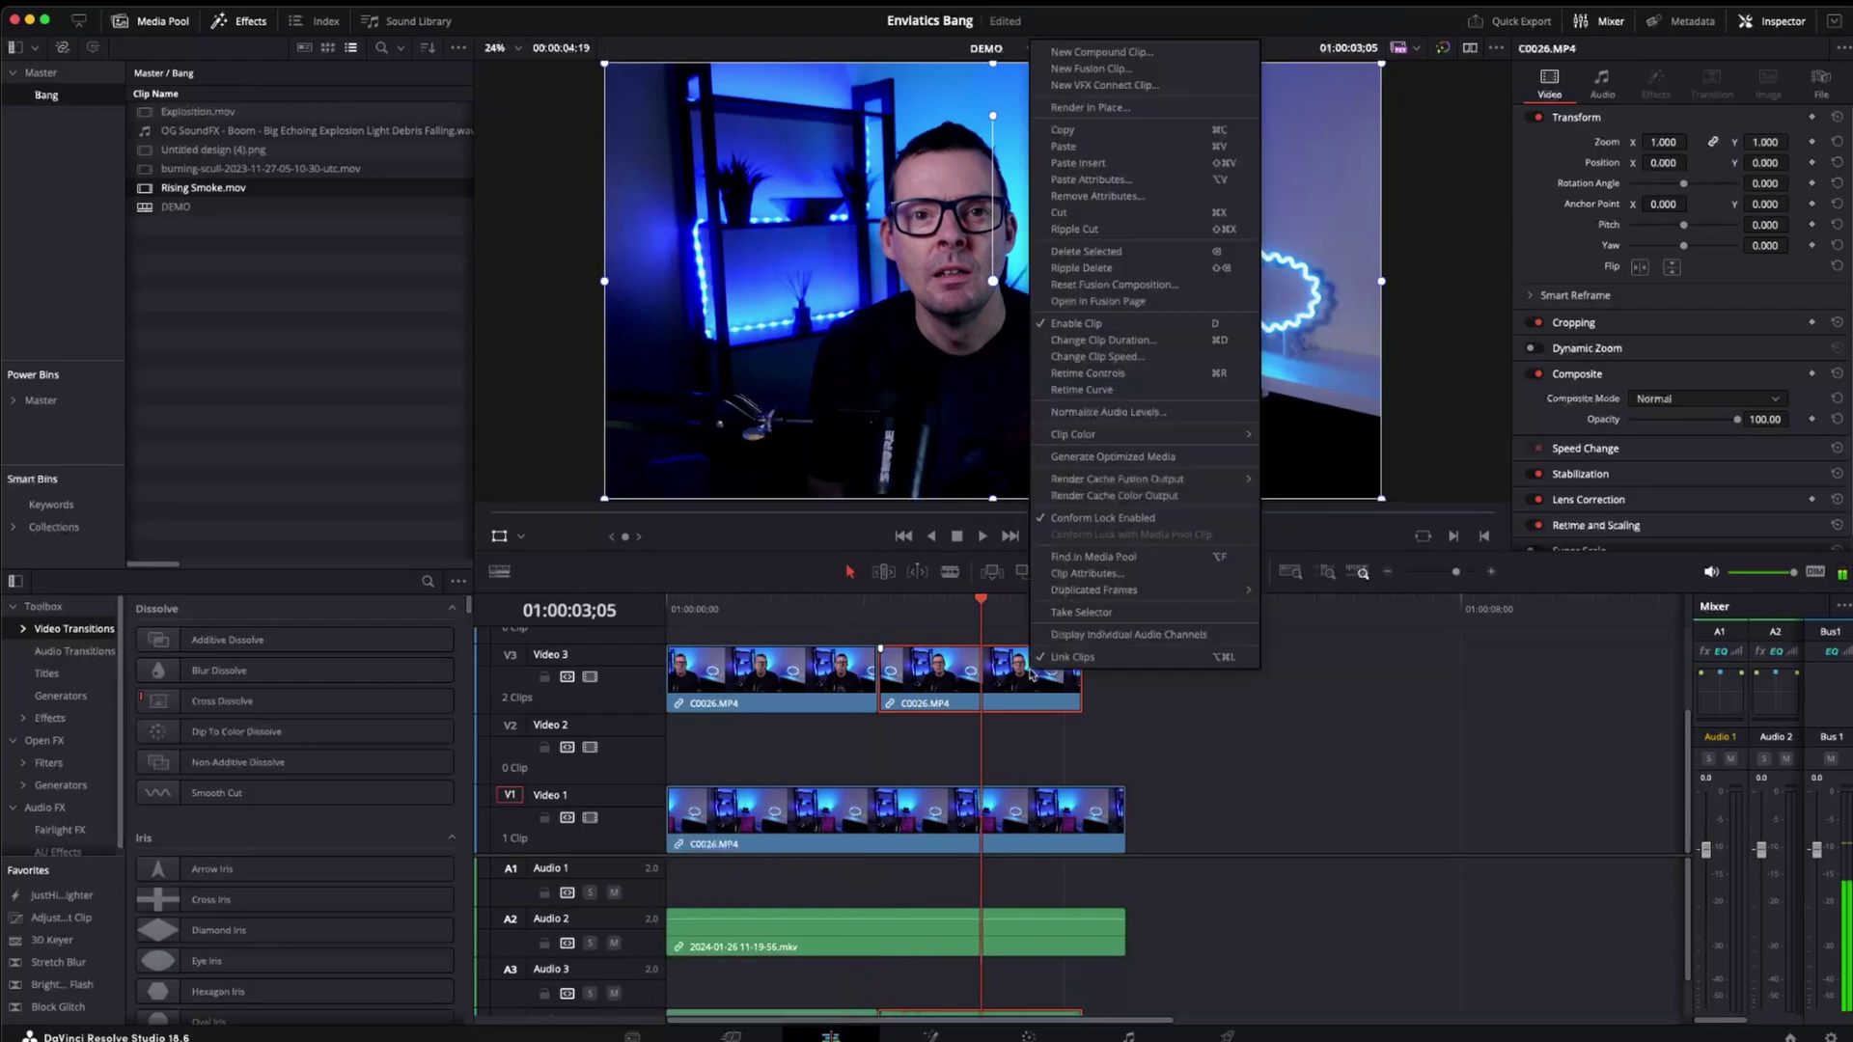
pyautogui.click(1122, 357)
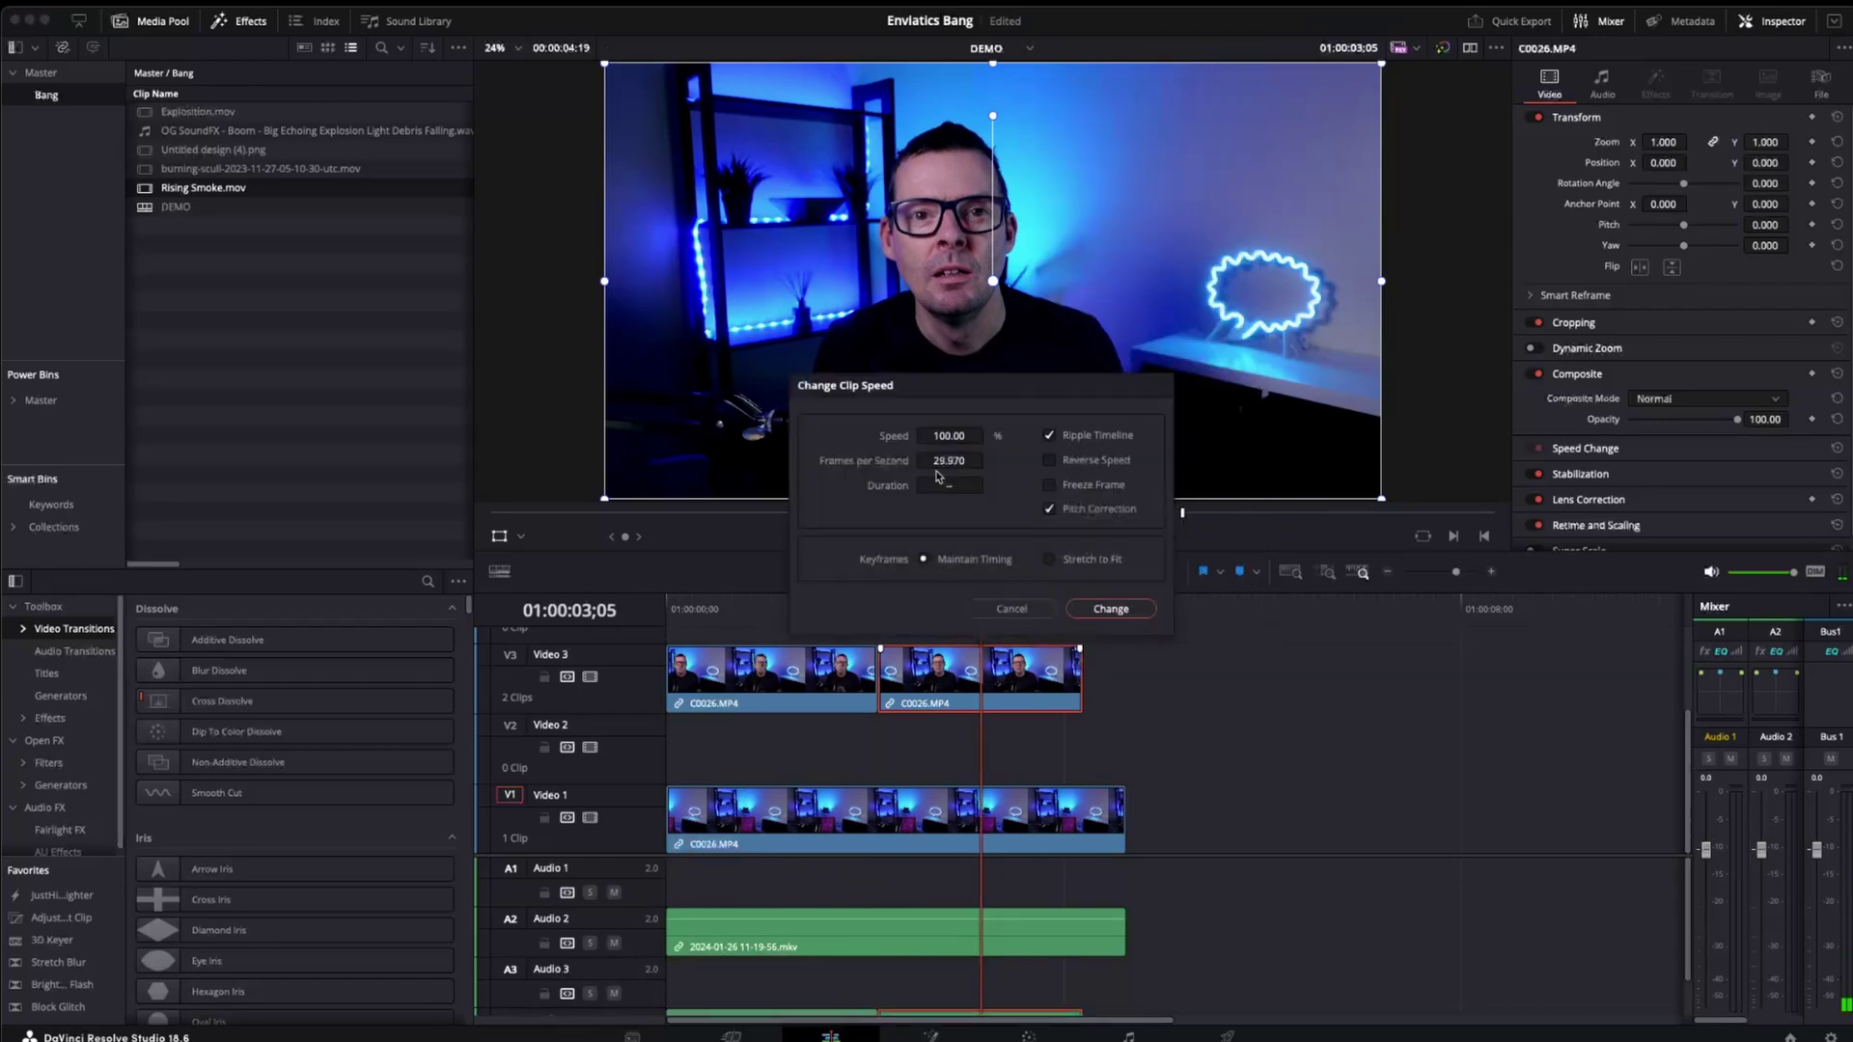
pyautogui.click(949, 435)
pyautogui.write('43')
pyautogui.press('Return')
pyautogui.click(1110, 609)
# Slow the Video 1 clip to 22% speed and slide the retimed Video 3 piece against the first
pyautogui.click(1043, 814)
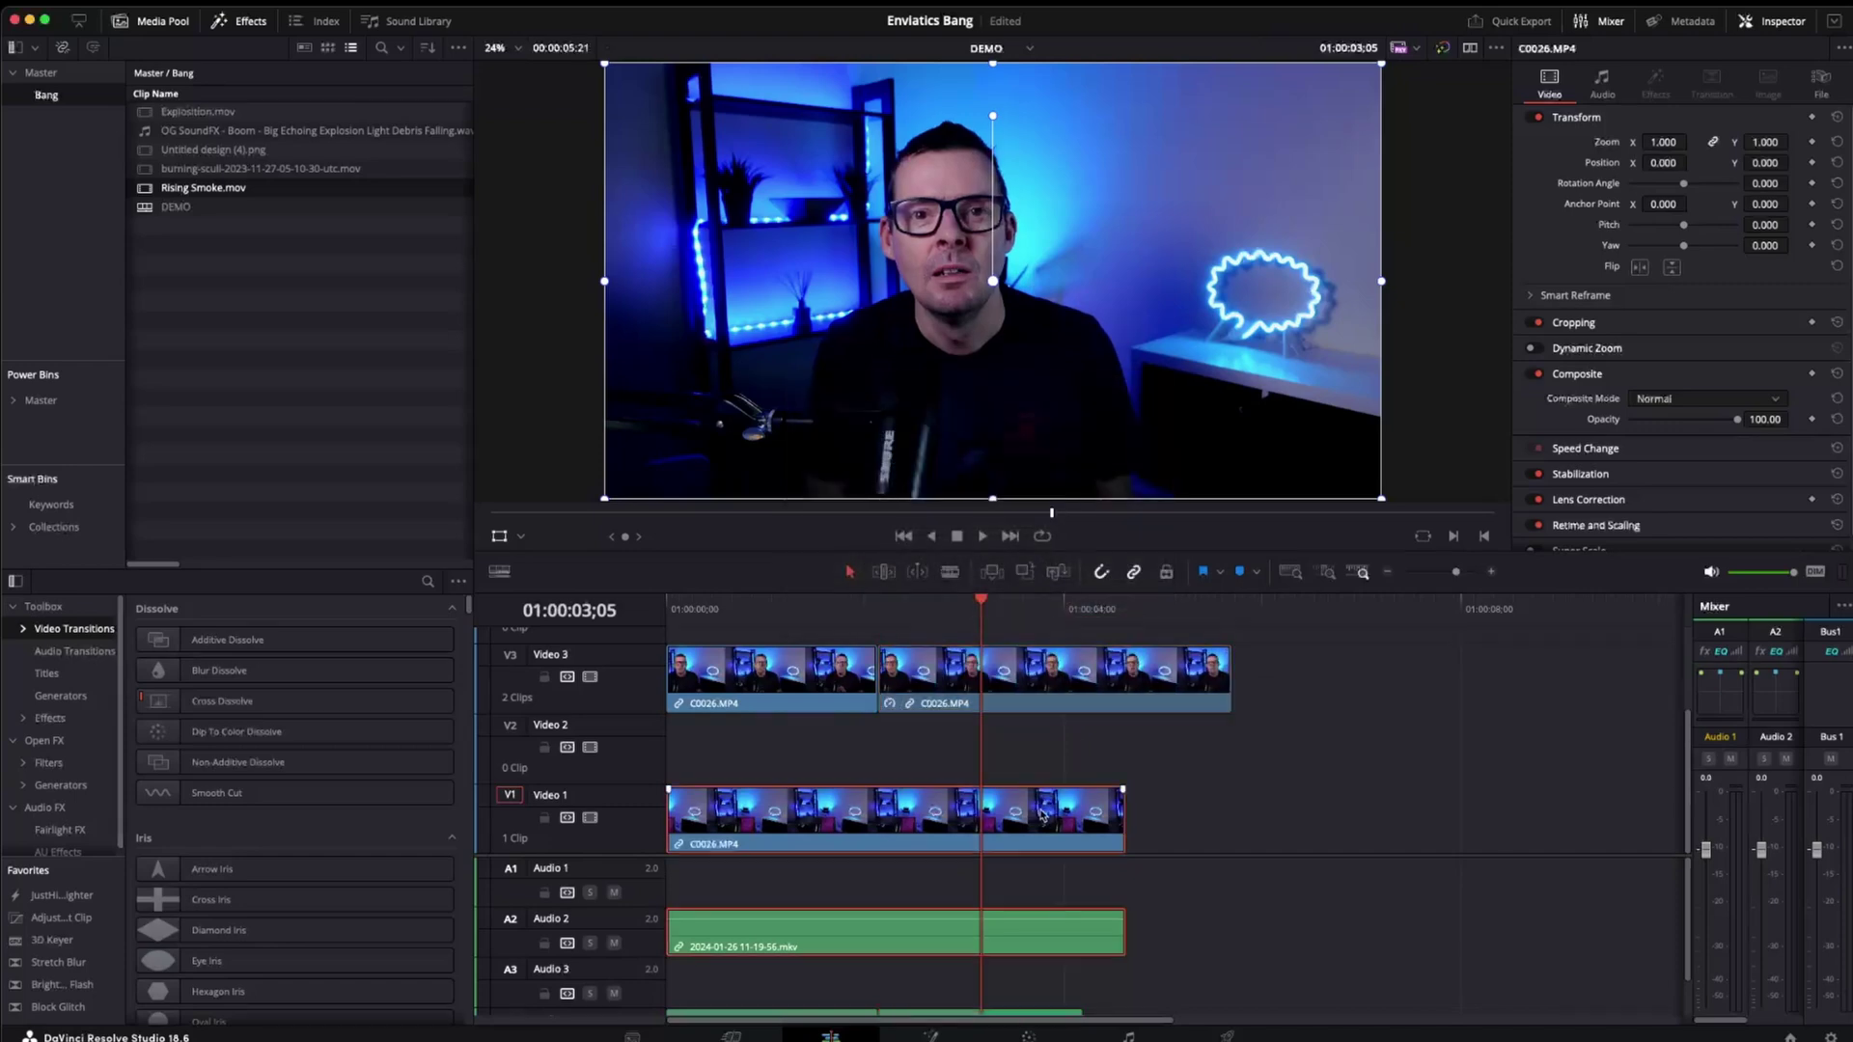
pyautogui.rightClick(1043, 814)
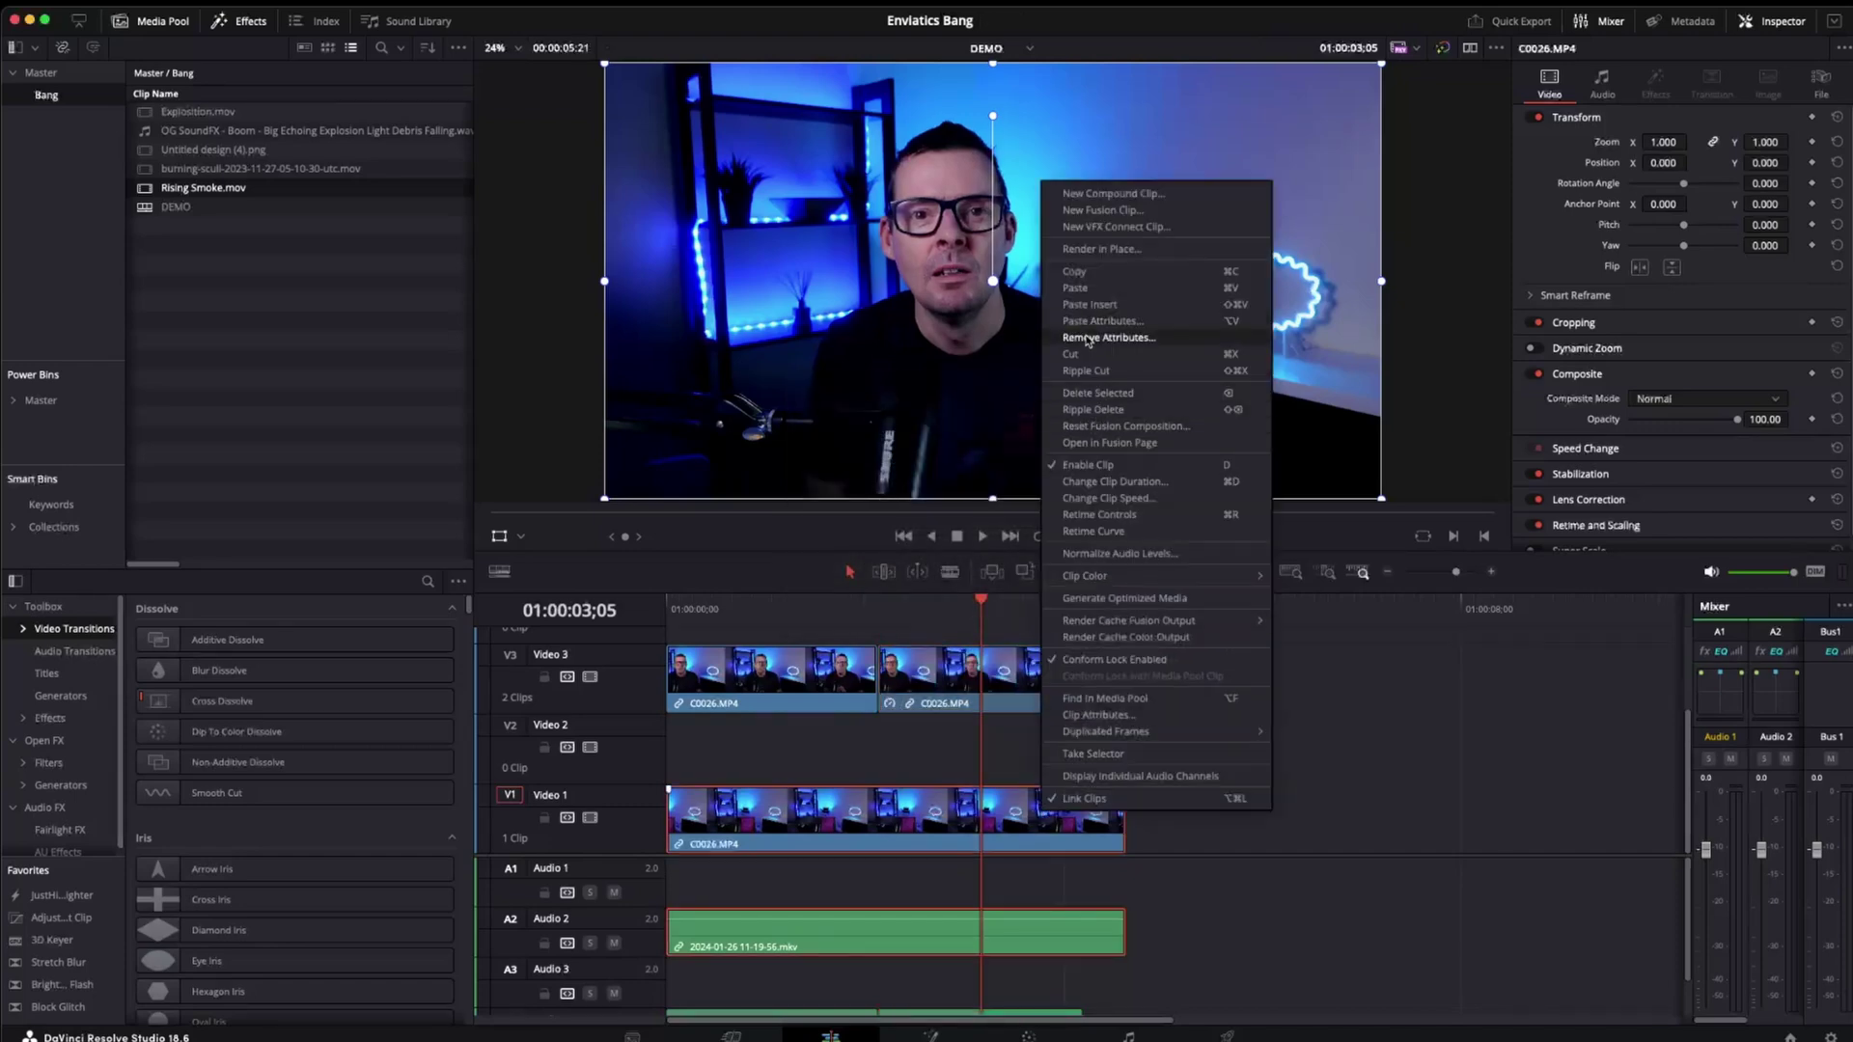
pyautogui.click(1090, 498)
pyautogui.write('22')
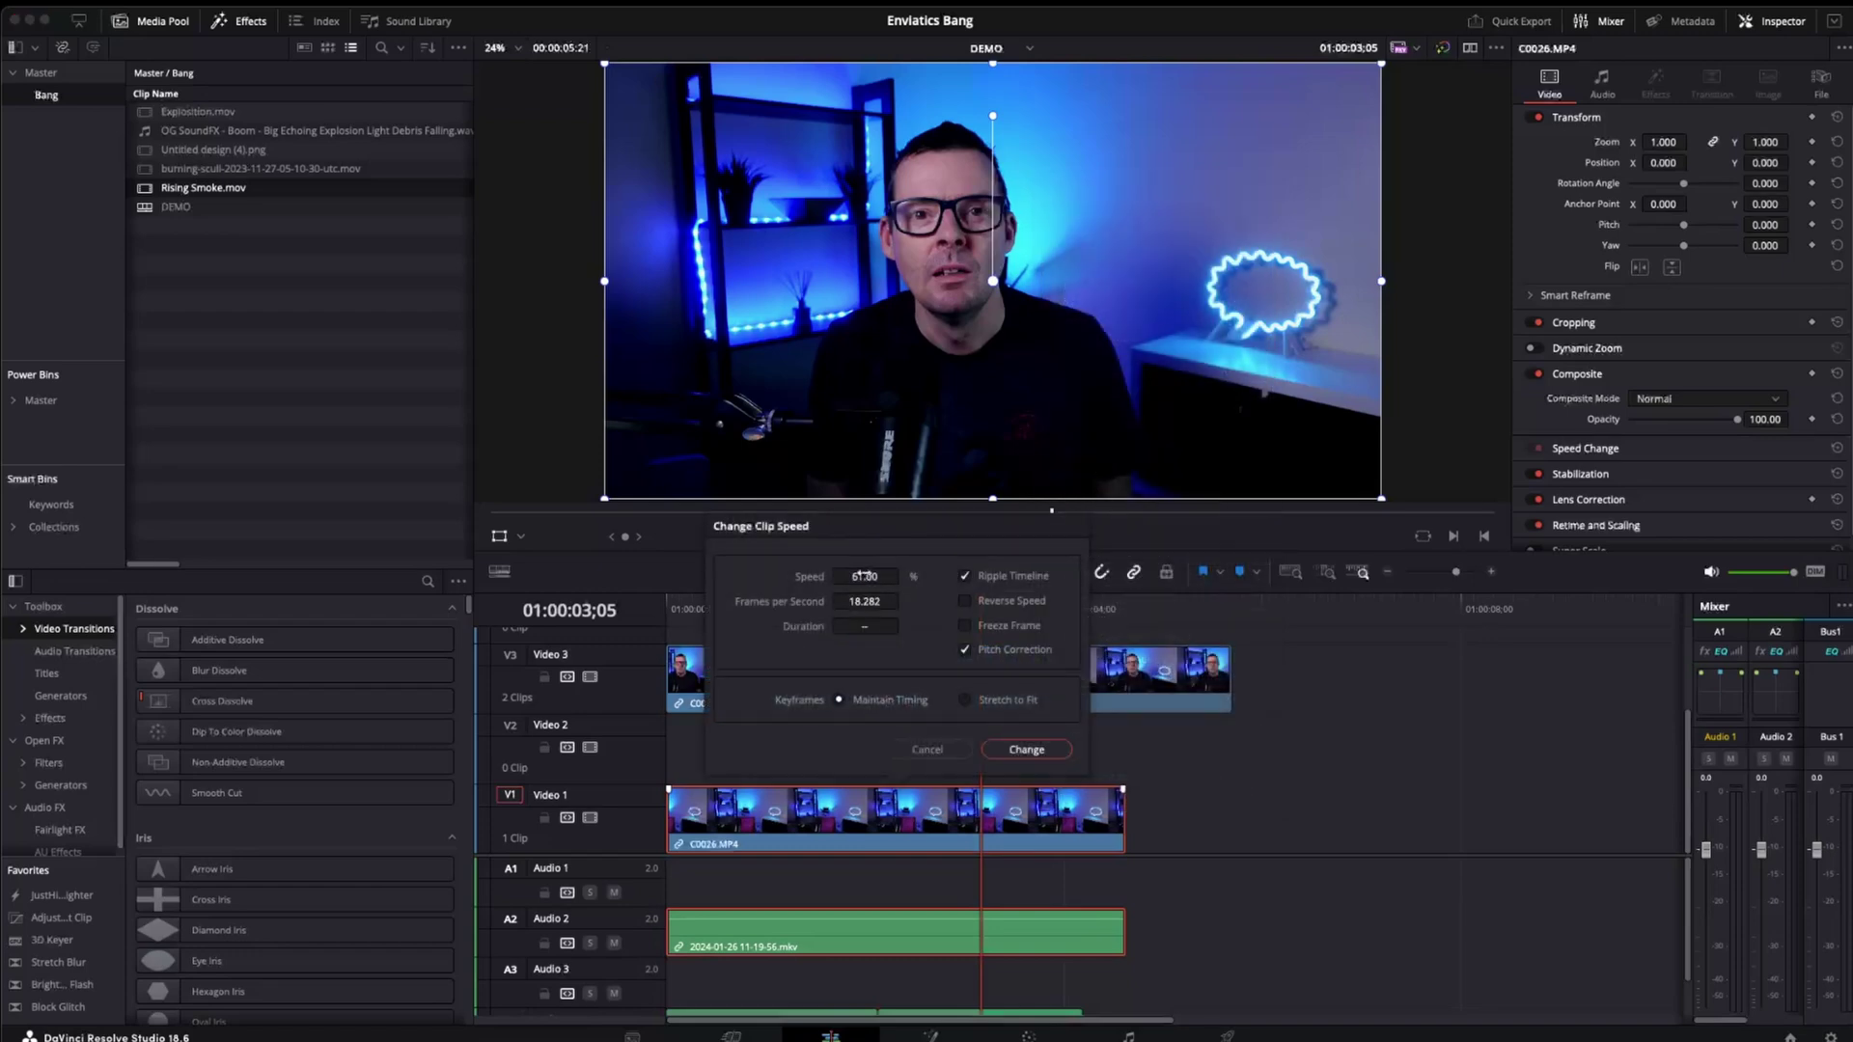
pyautogui.click(1045, 750)
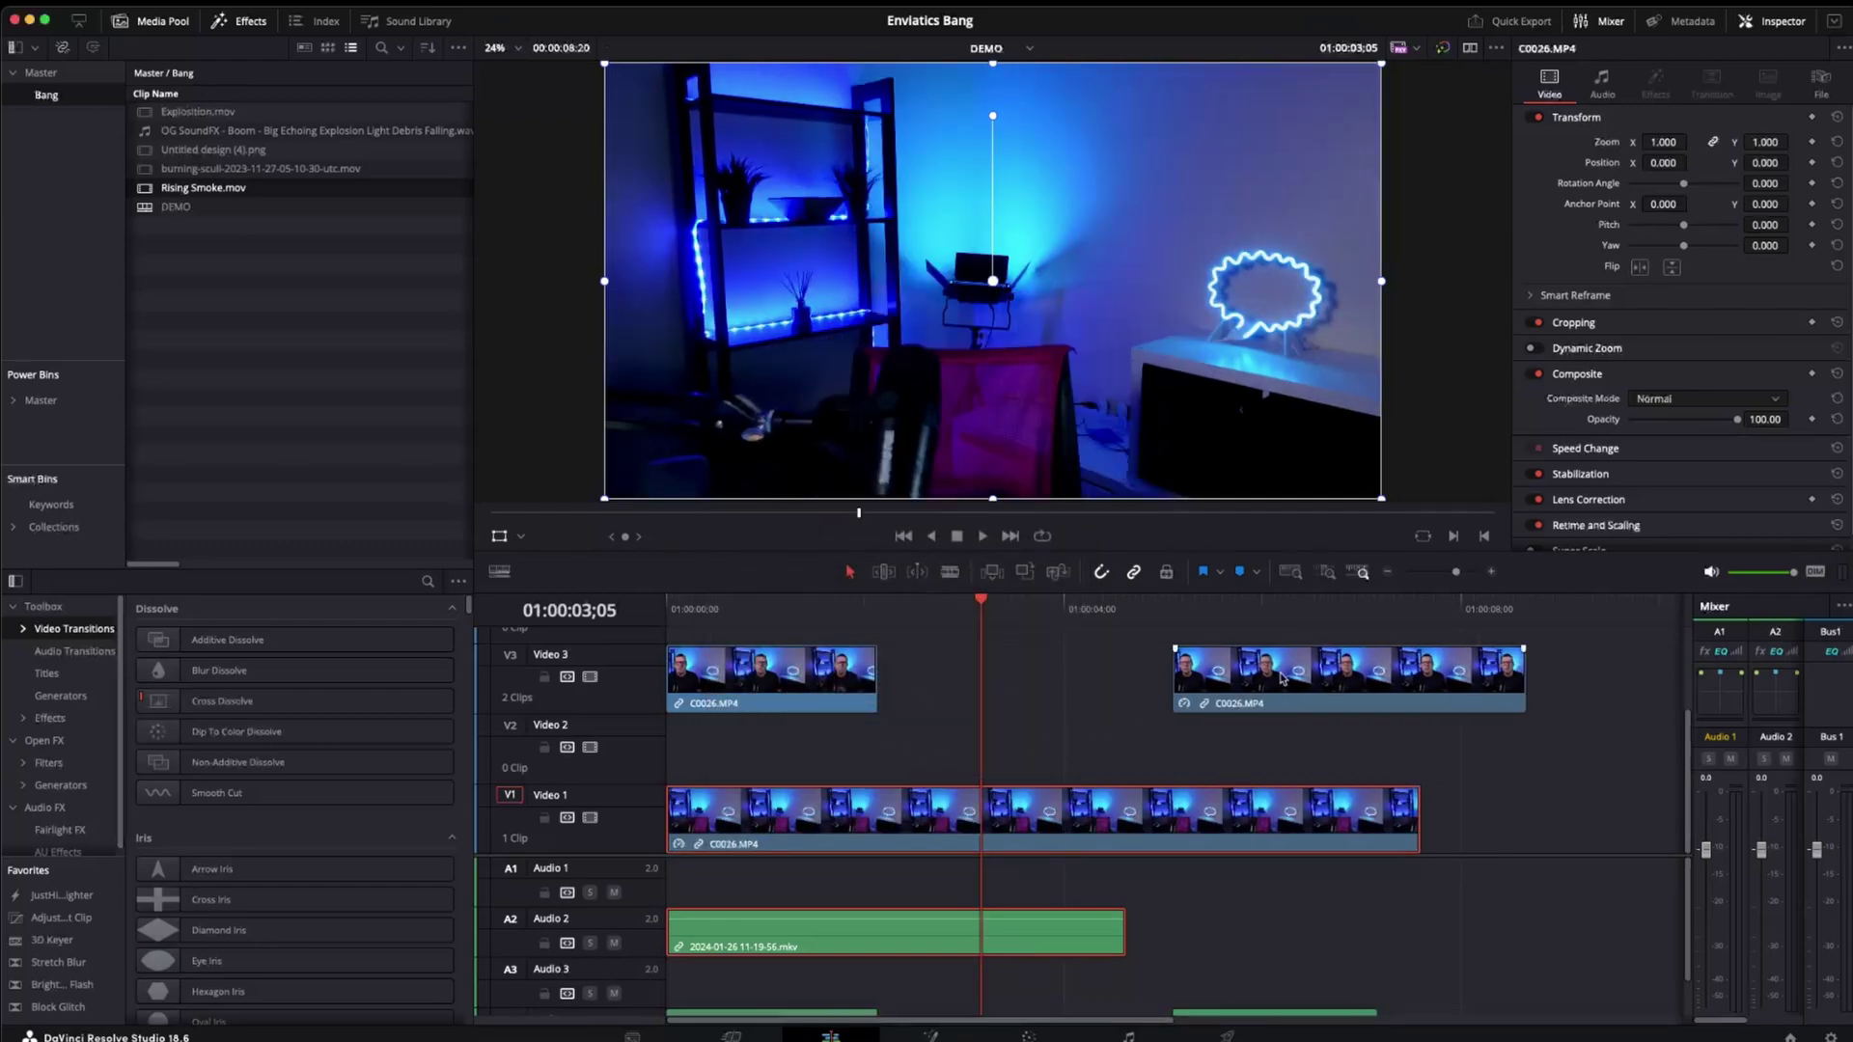
pyautogui.moveTo(1276, 678); pyautogui.dragTo(986, 678)
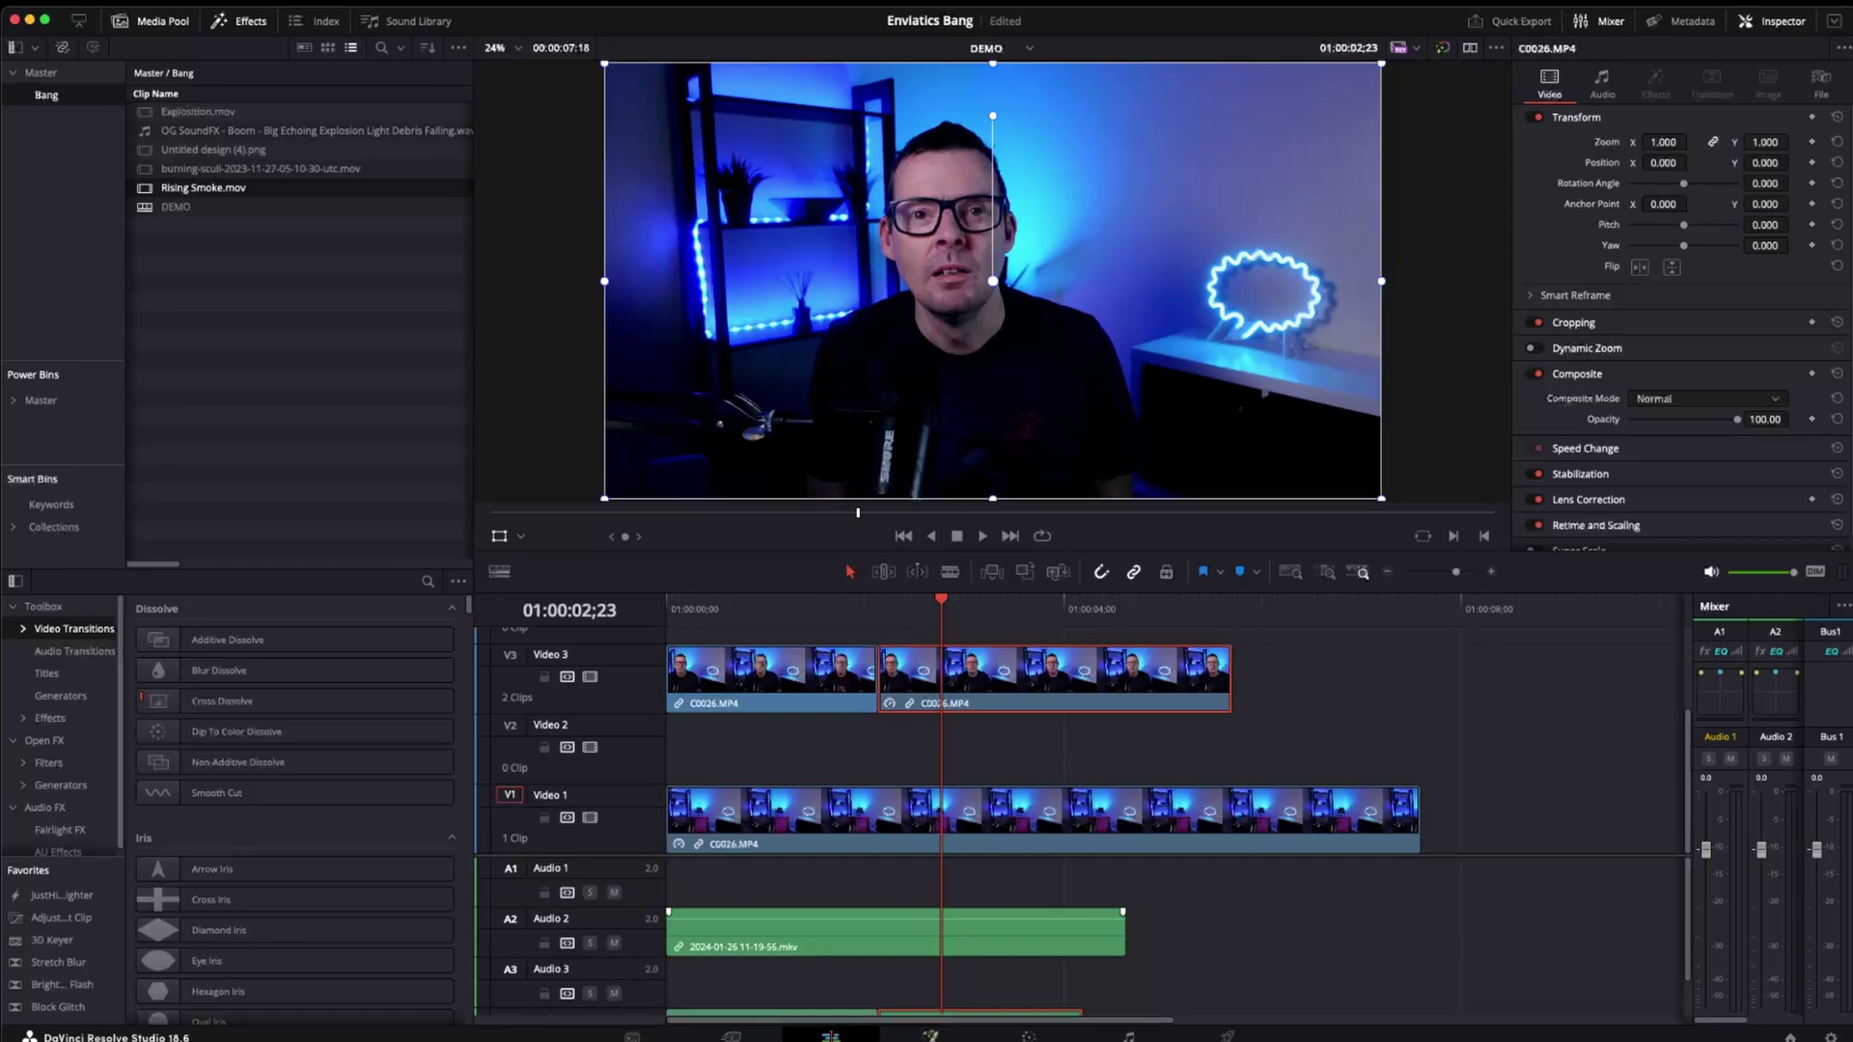
pyautogui.click(929, 1036)
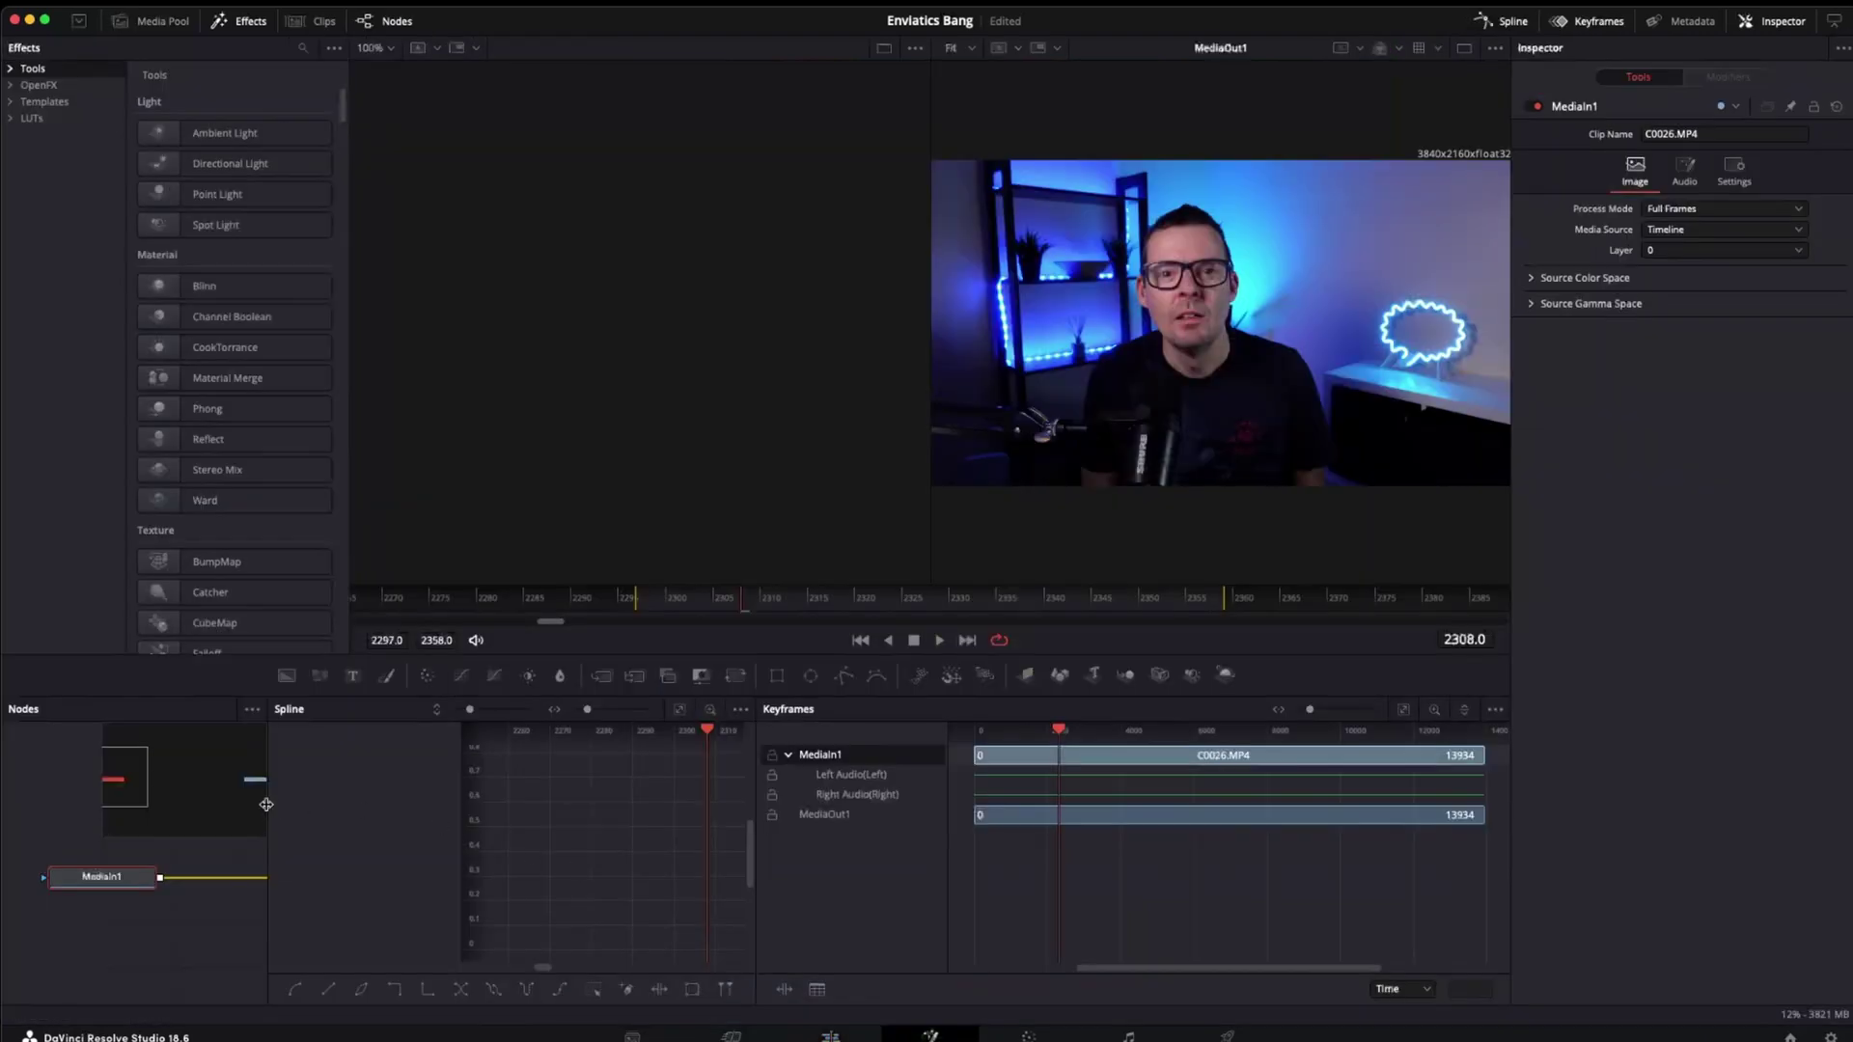
# Enlarge the Fusion viewer and add a Polygon node from the tool search
pyautogui.moveTo(269, 808); pyautogui.dragTo(722, 808)
pyautogui.moveTo(932, 122); pyautogui.dragTo(565, 123)
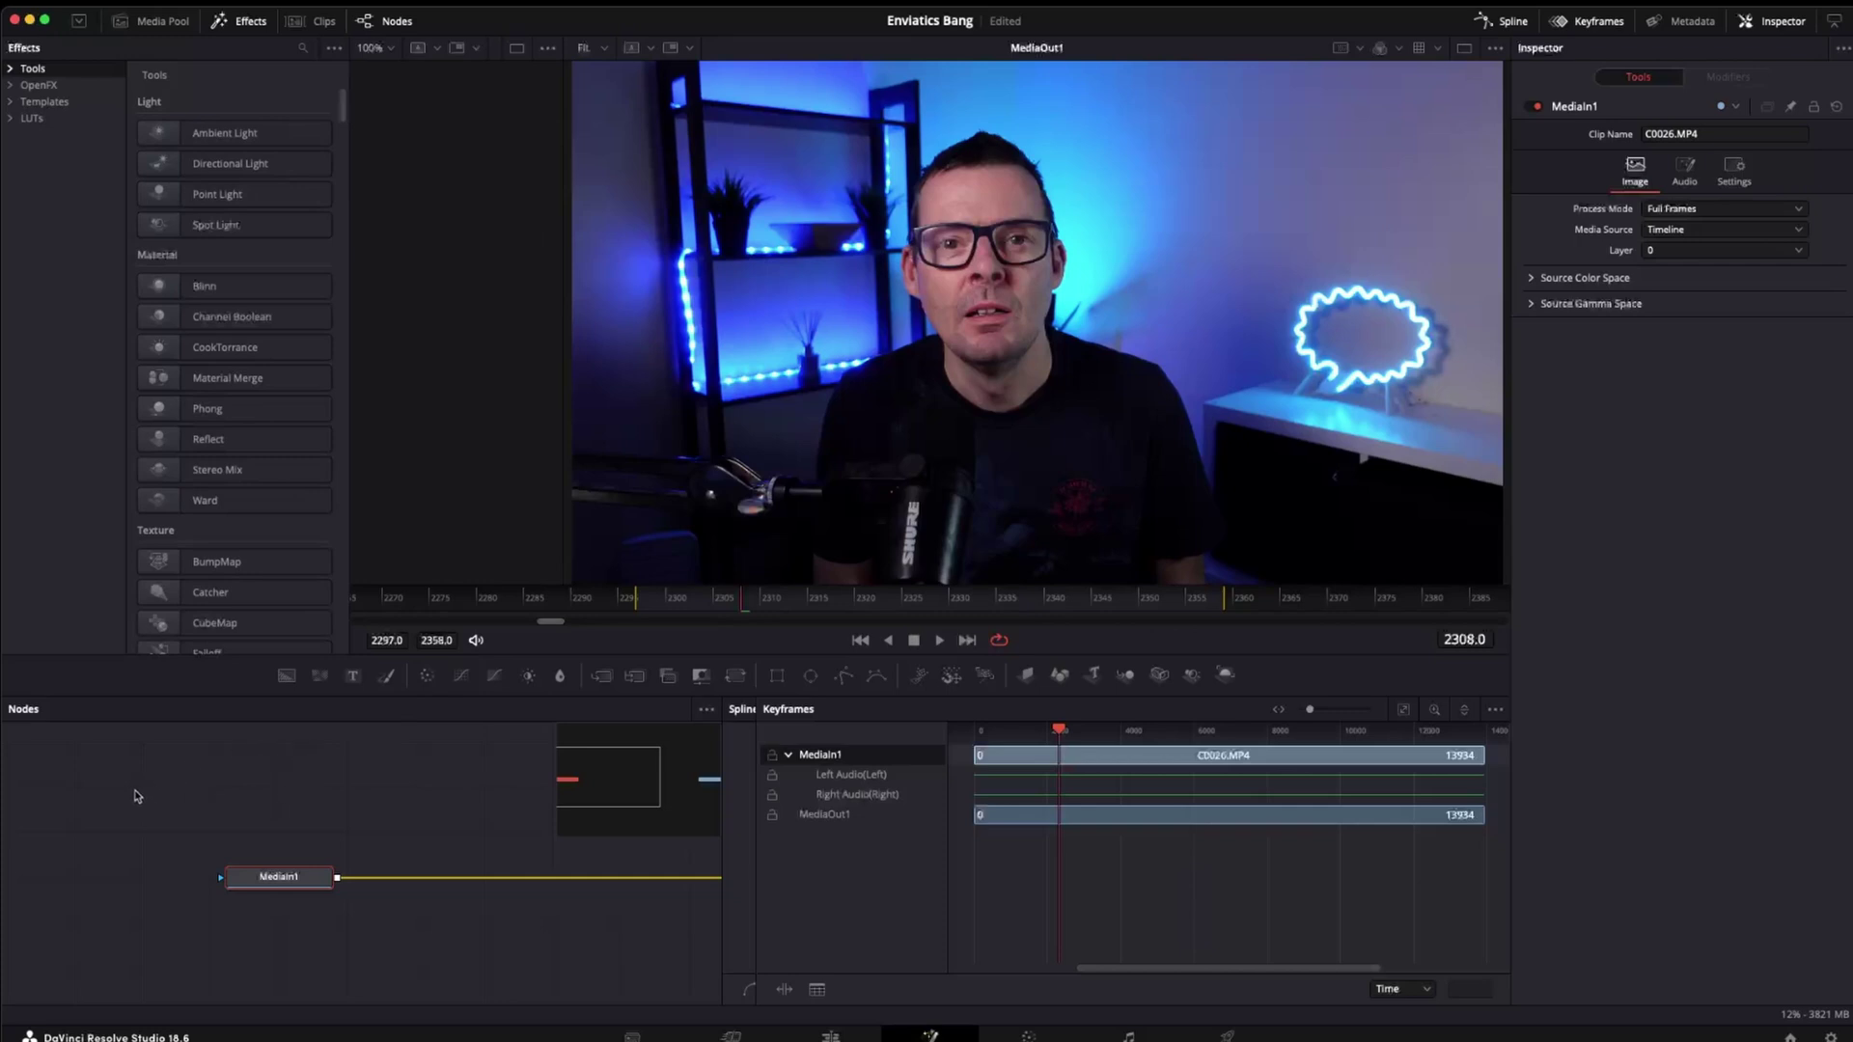
pyautogui.click(170, 786)
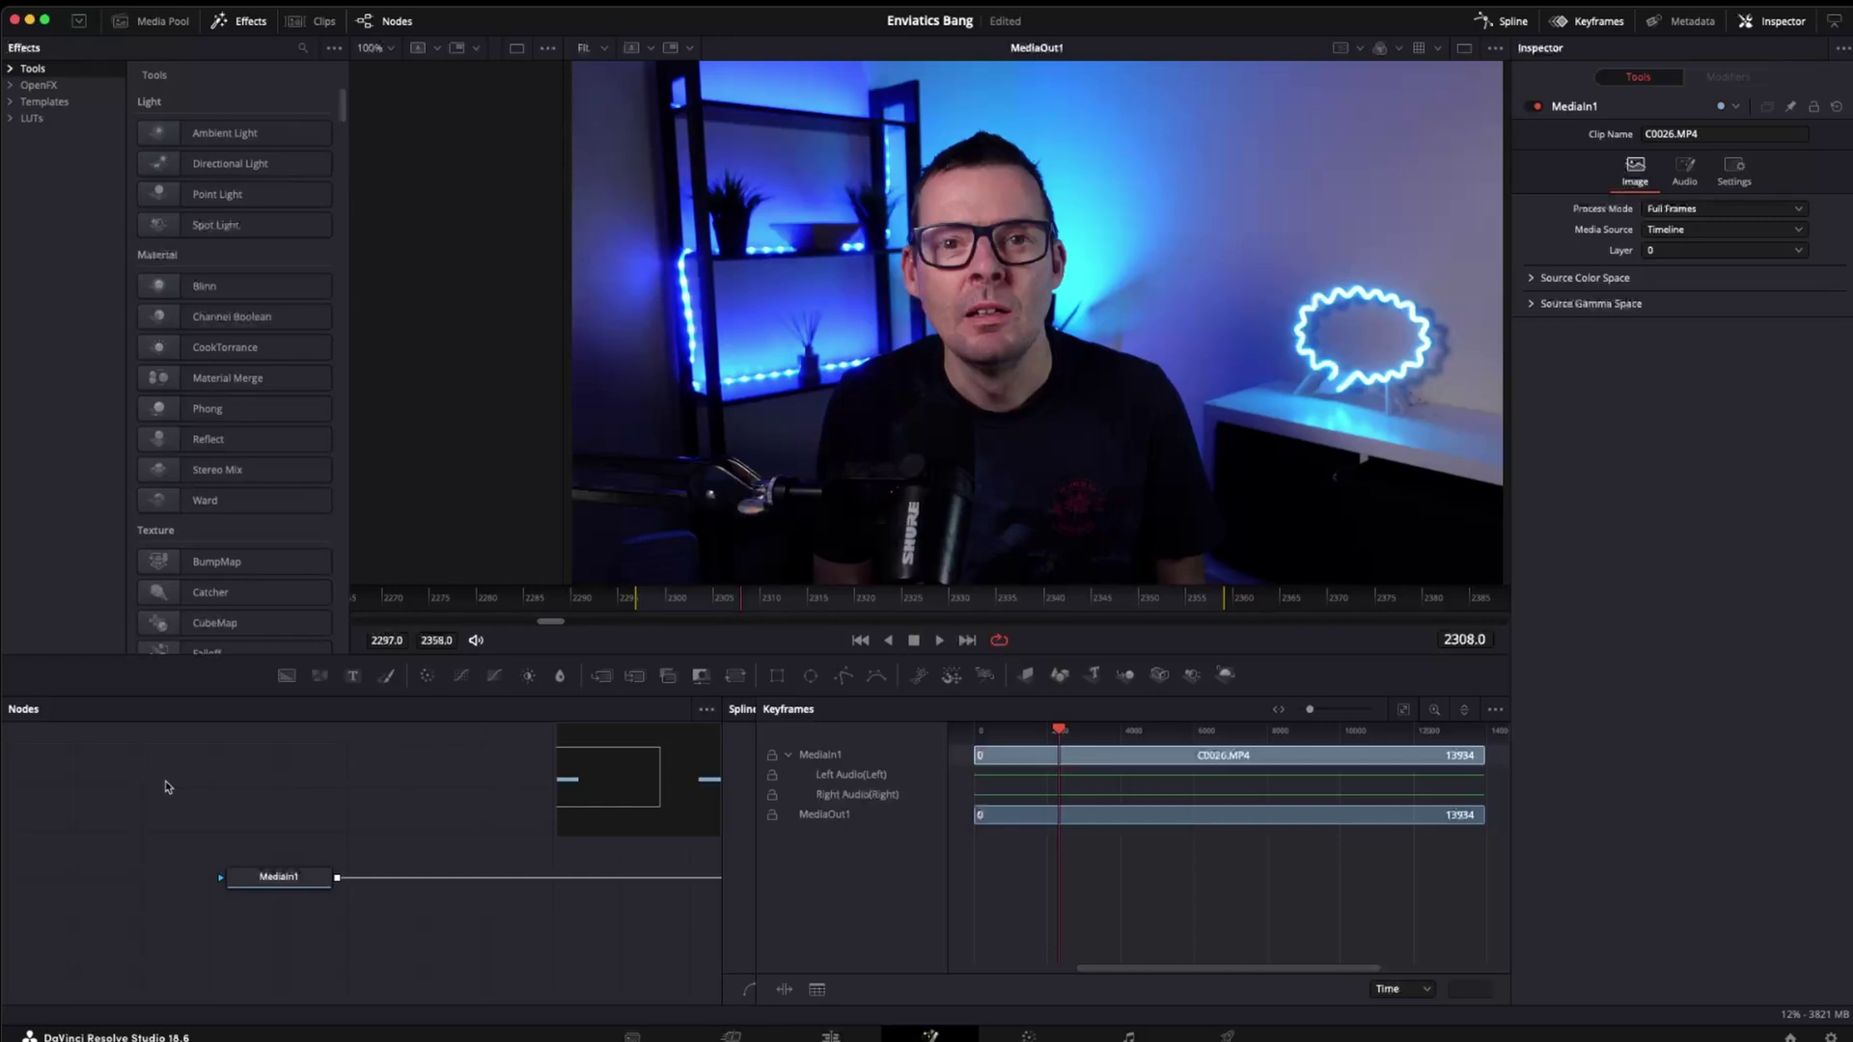
pyautogui.hotkey('shift', 'space')
pyautogui.write('poluy')
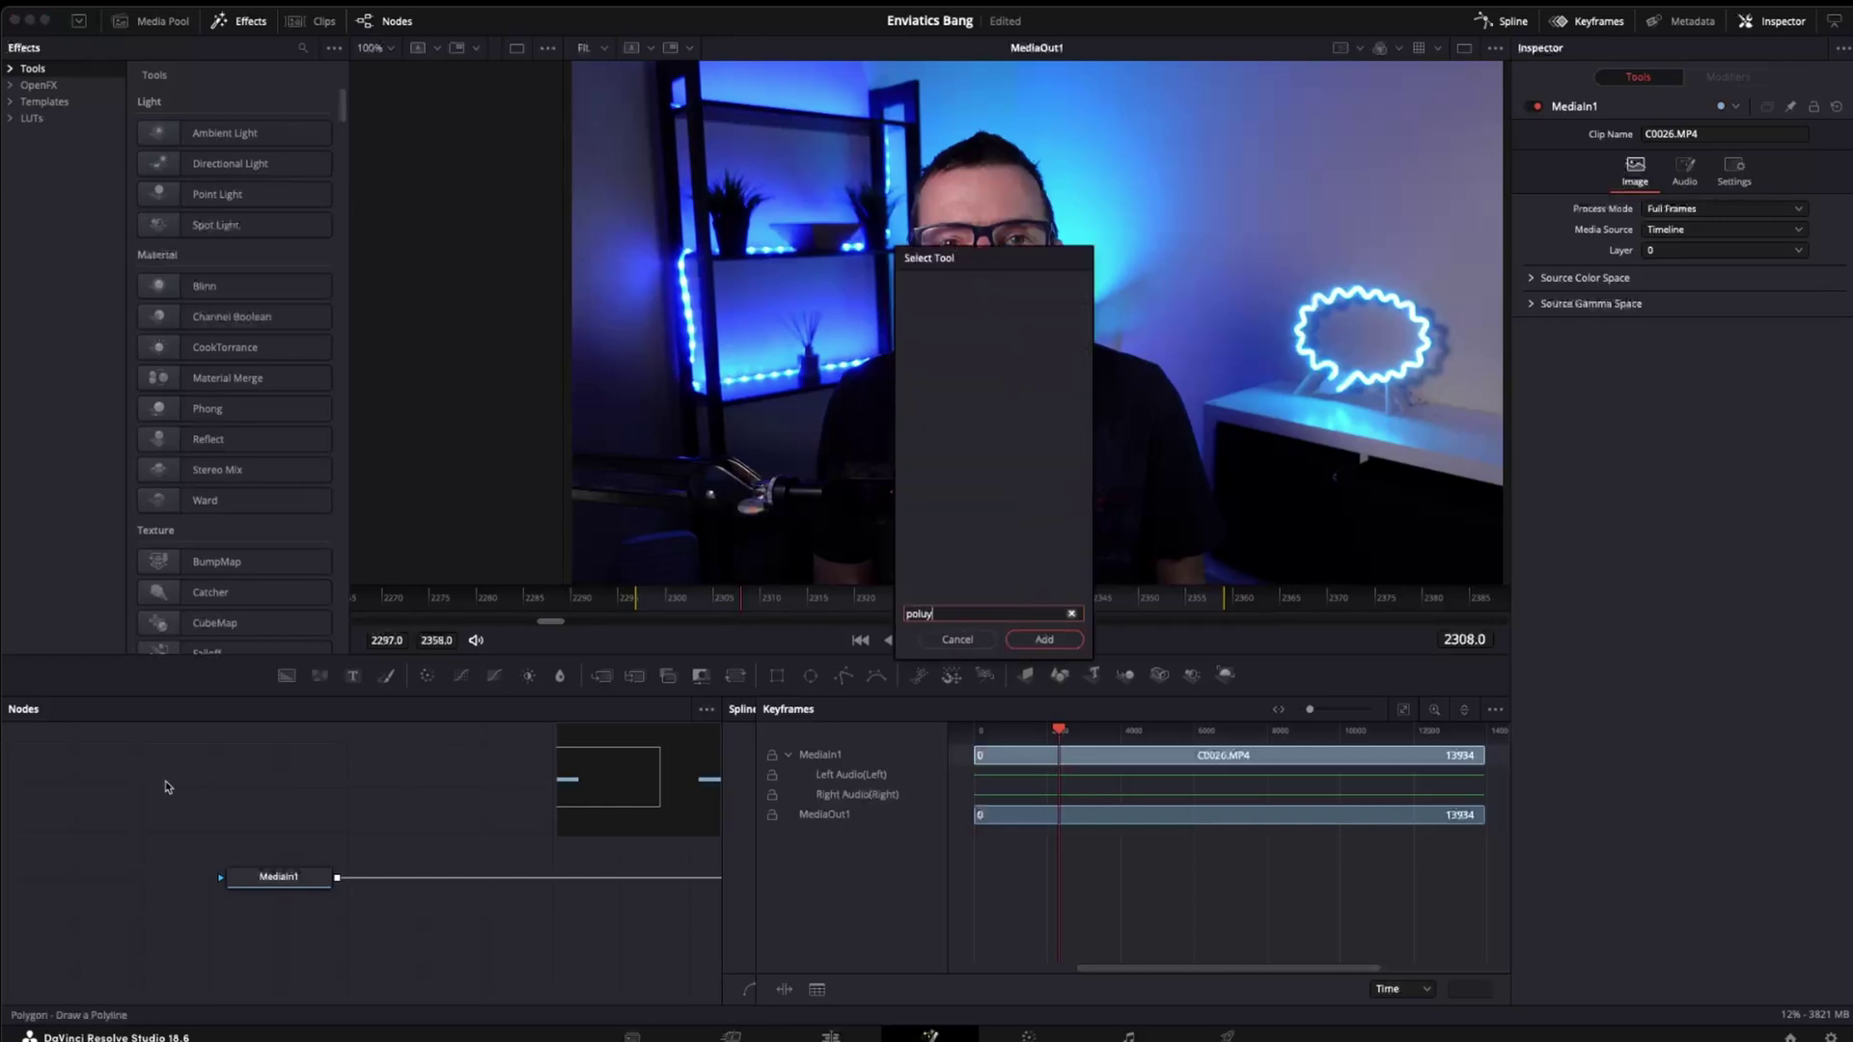
pyautogui.press('BackSpace')
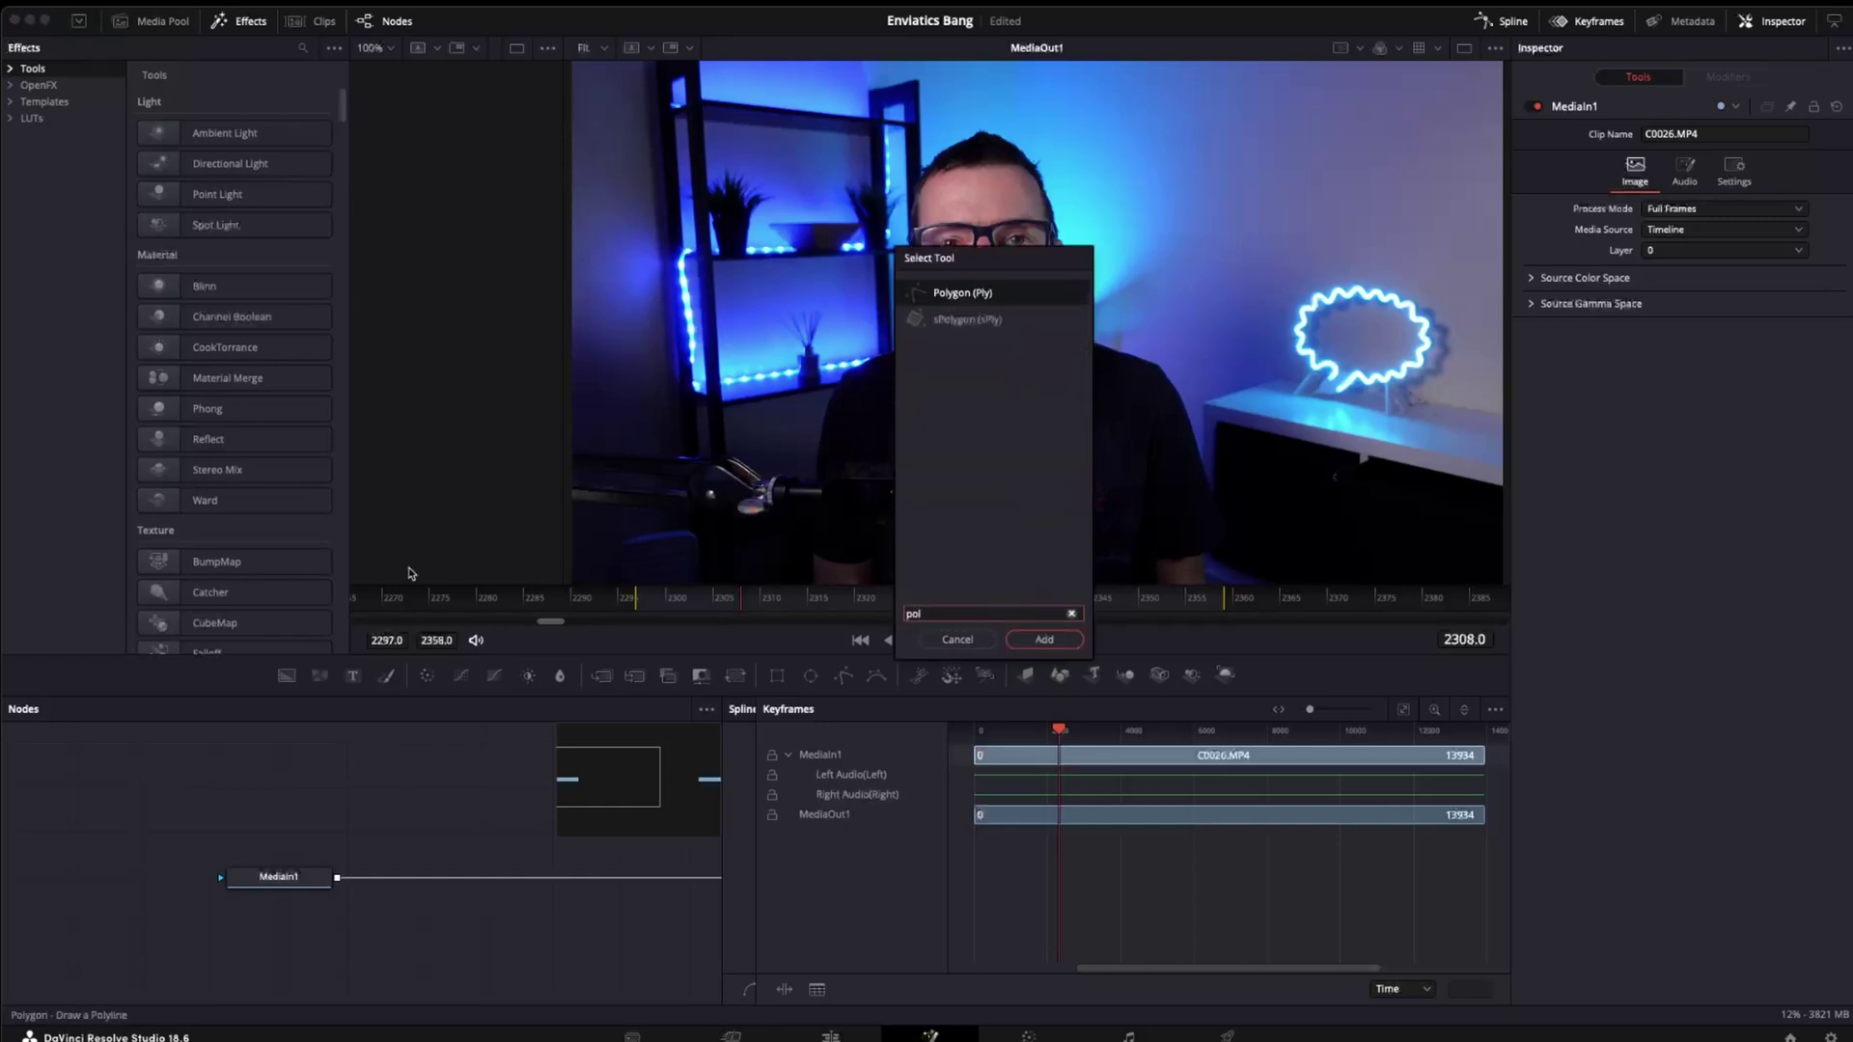
pyautogui.click(962, 292)
pyautogui.click(1044, 640)
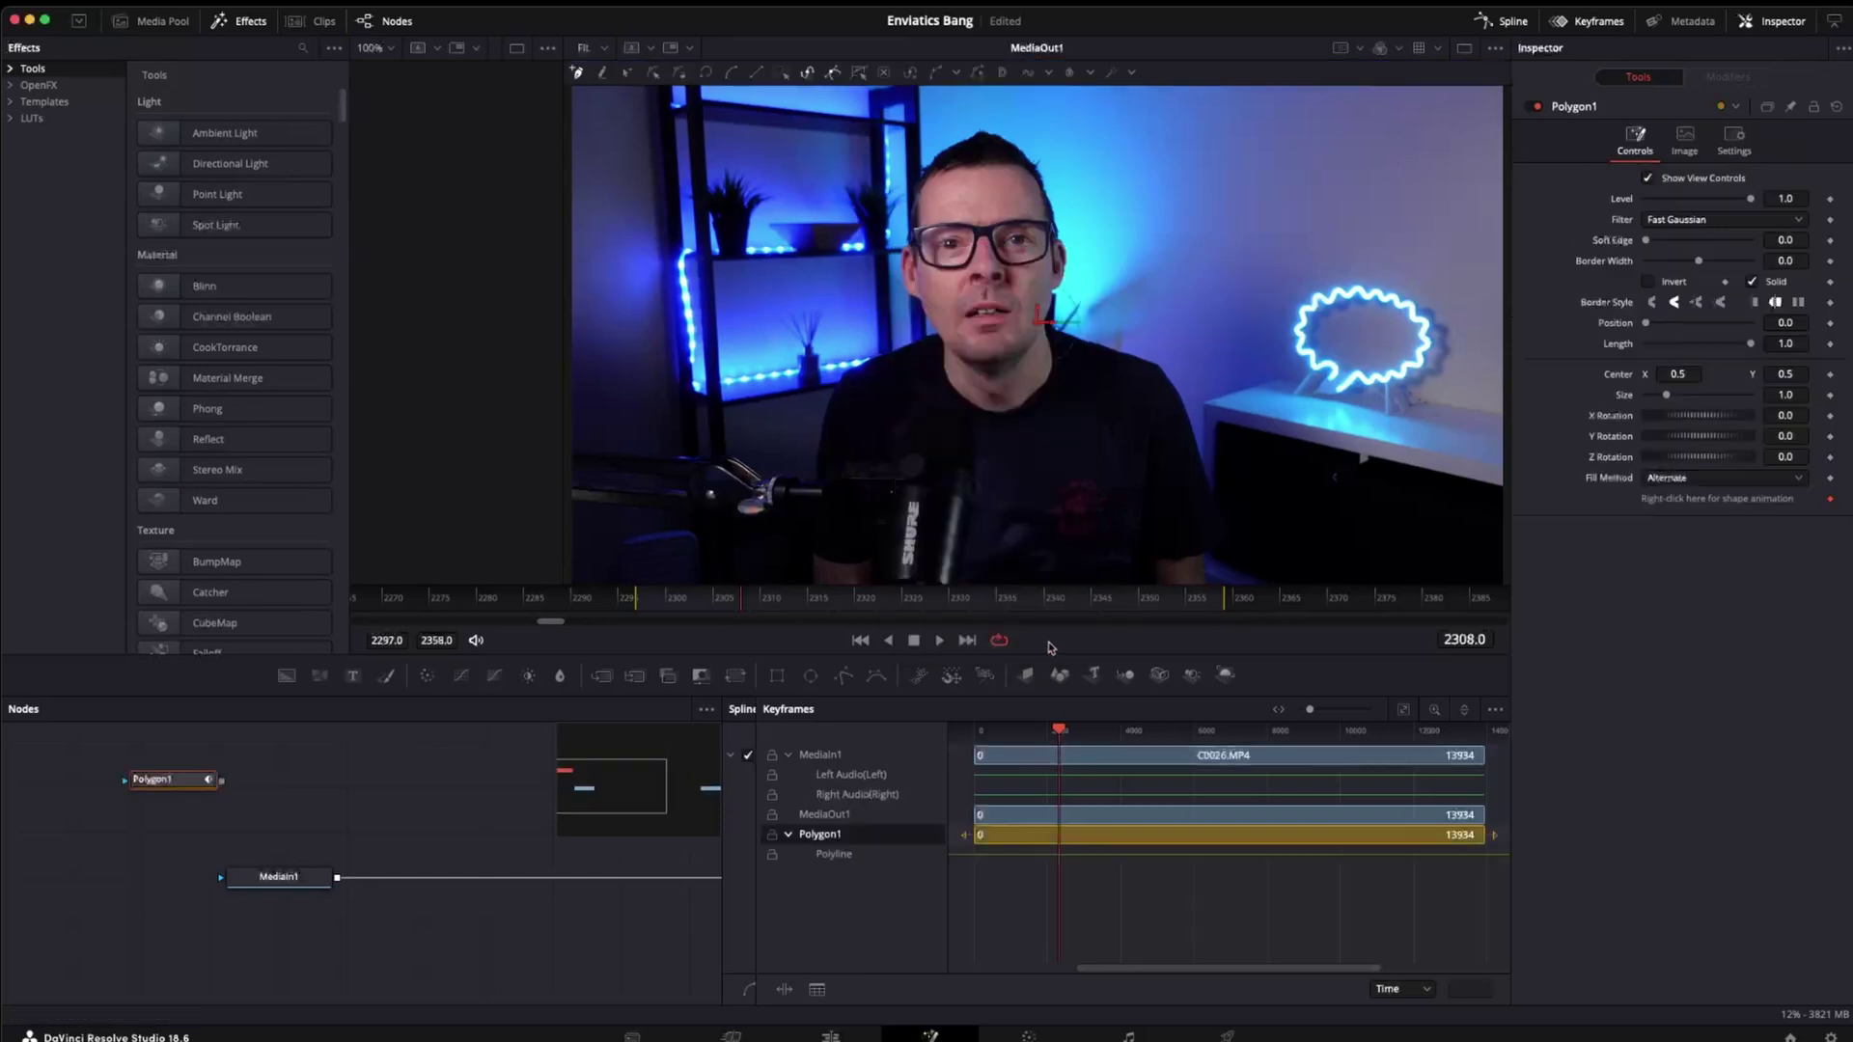
# Place polygon points from the frame bottom up the body's left side toward the neck
pyautogui.click(787, 580)
pyautogui.click(791, 520)
pyautogui.moveTo(823, 369); pyautogui.dragTo(909, 334)
pyautogui.scroll(5, 946, 350)
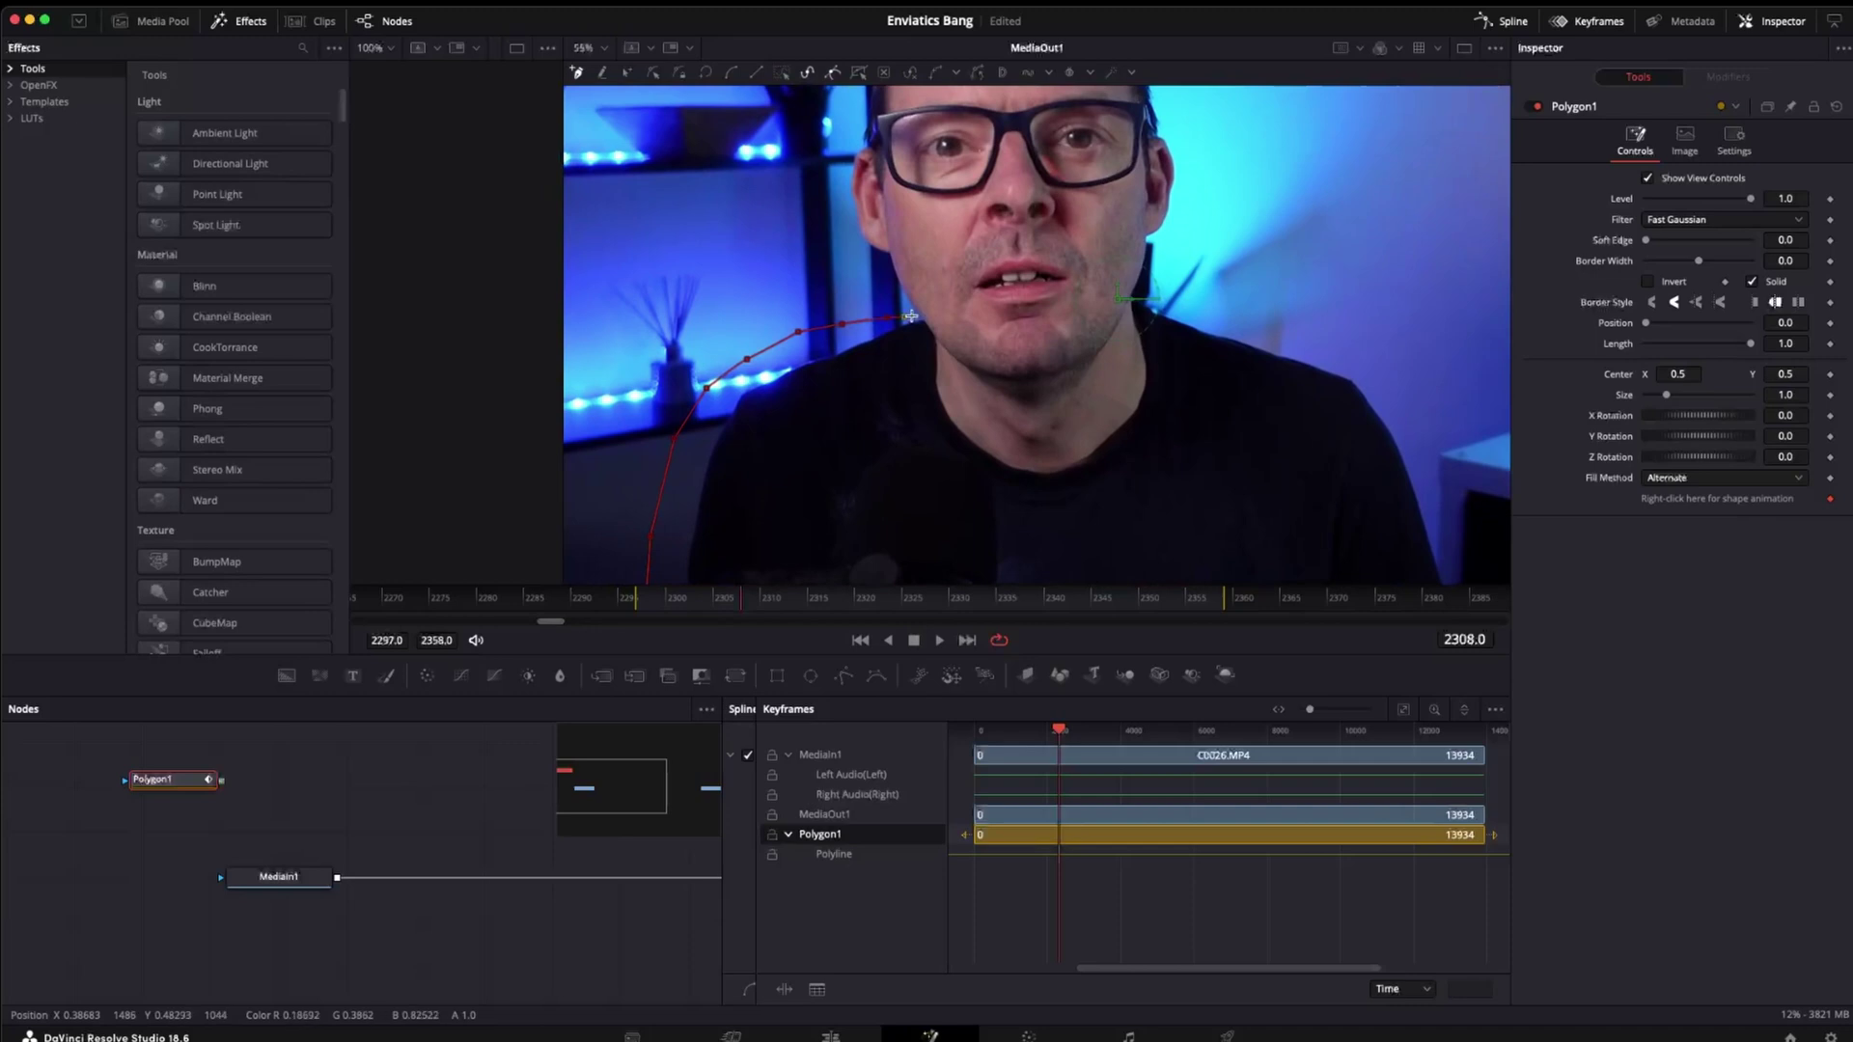
pyautogui.click(920, 320)
pyautogui.click(929, 334)
# Trace along the chin and right shoulder, close the shape at the bottom, and check playback
pyautogui.moveTo(961, 396)
pyautogui.mouseDown()
pyautogui.moveTo(1064, 412)
pyautogui.moveTo(1134, 300)
pyautogui.mouseUp()
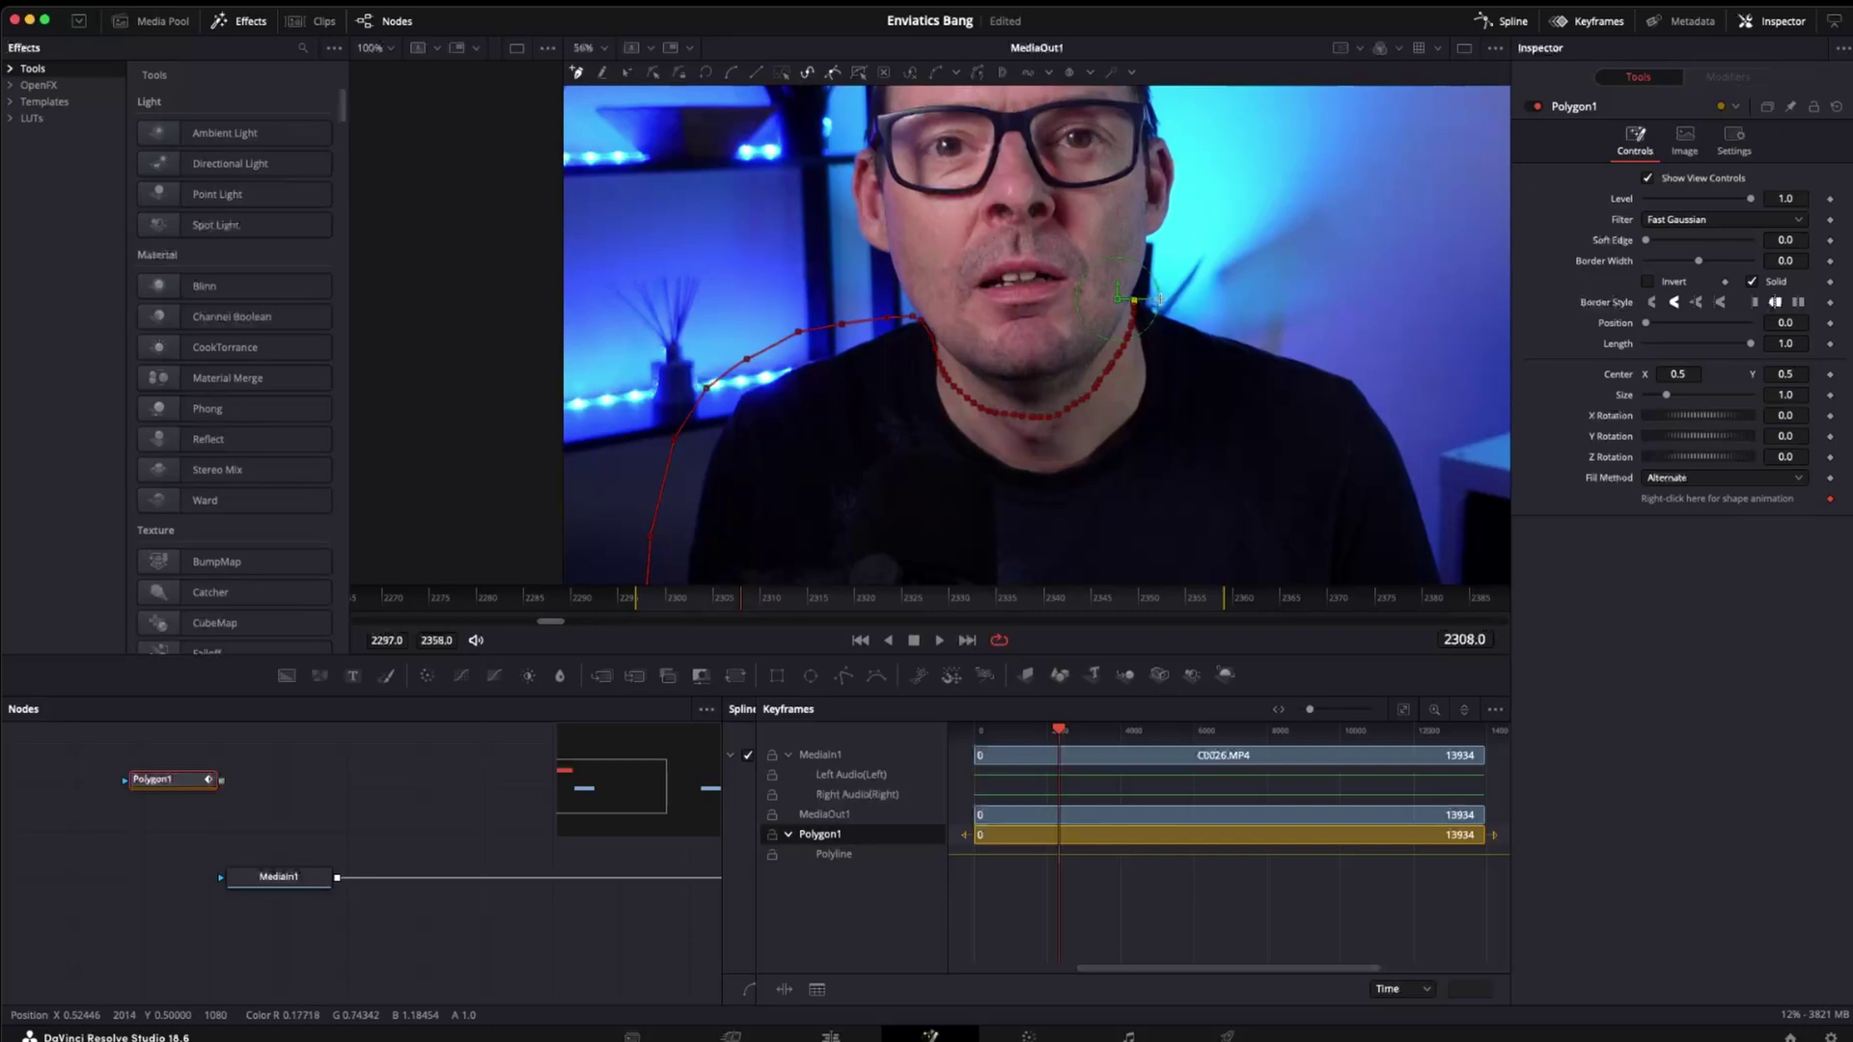
pyautogui.moveTo(1165, 304)
pyautogui.mouseDown()
pyautogui.moveTo(1302, 333)
pyautogui.moveTo(1404, 403)
pyautogui.mouseUp()
pyautogui.scroll(-4, 1393, 412)
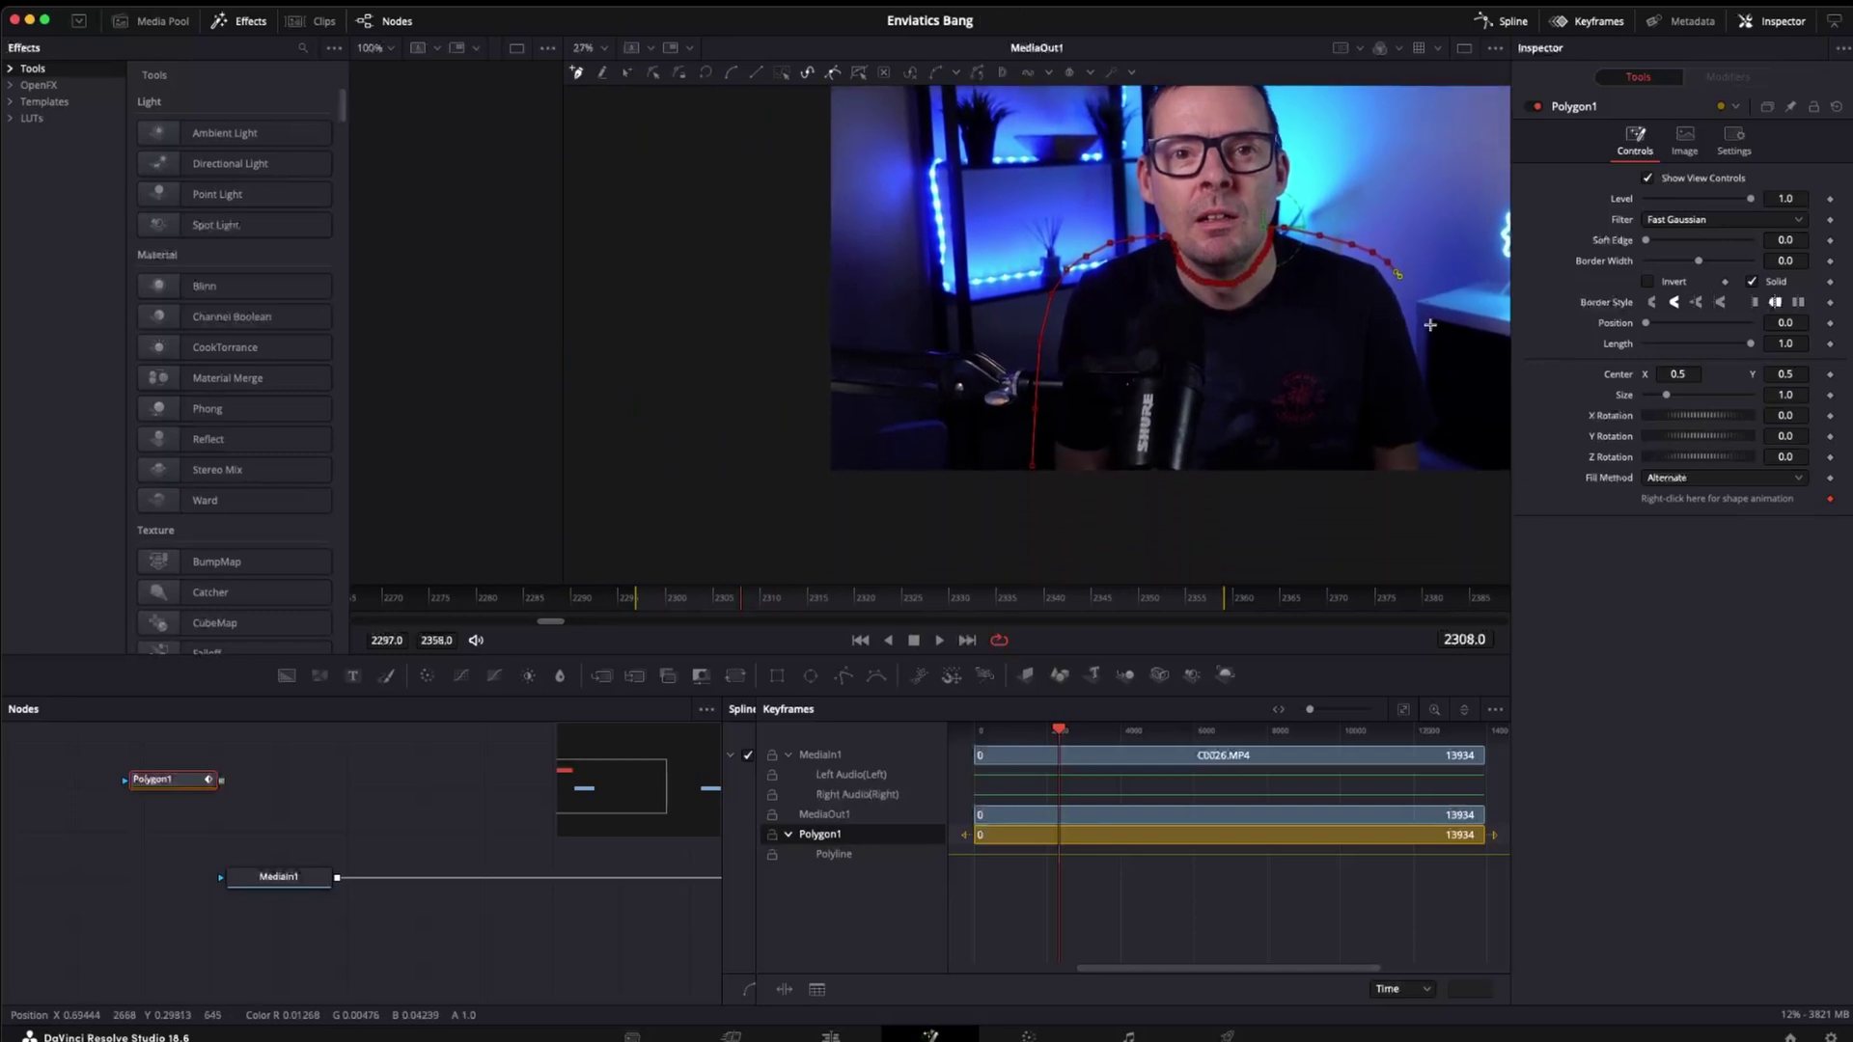
pyautogui.moveTo(1423, 331)
pyautogui.mouseDown()
pyautogui.moveTo(1449, 414)
pyautogui.moveTo(1436, 482)
pyautogui.mouseUp()
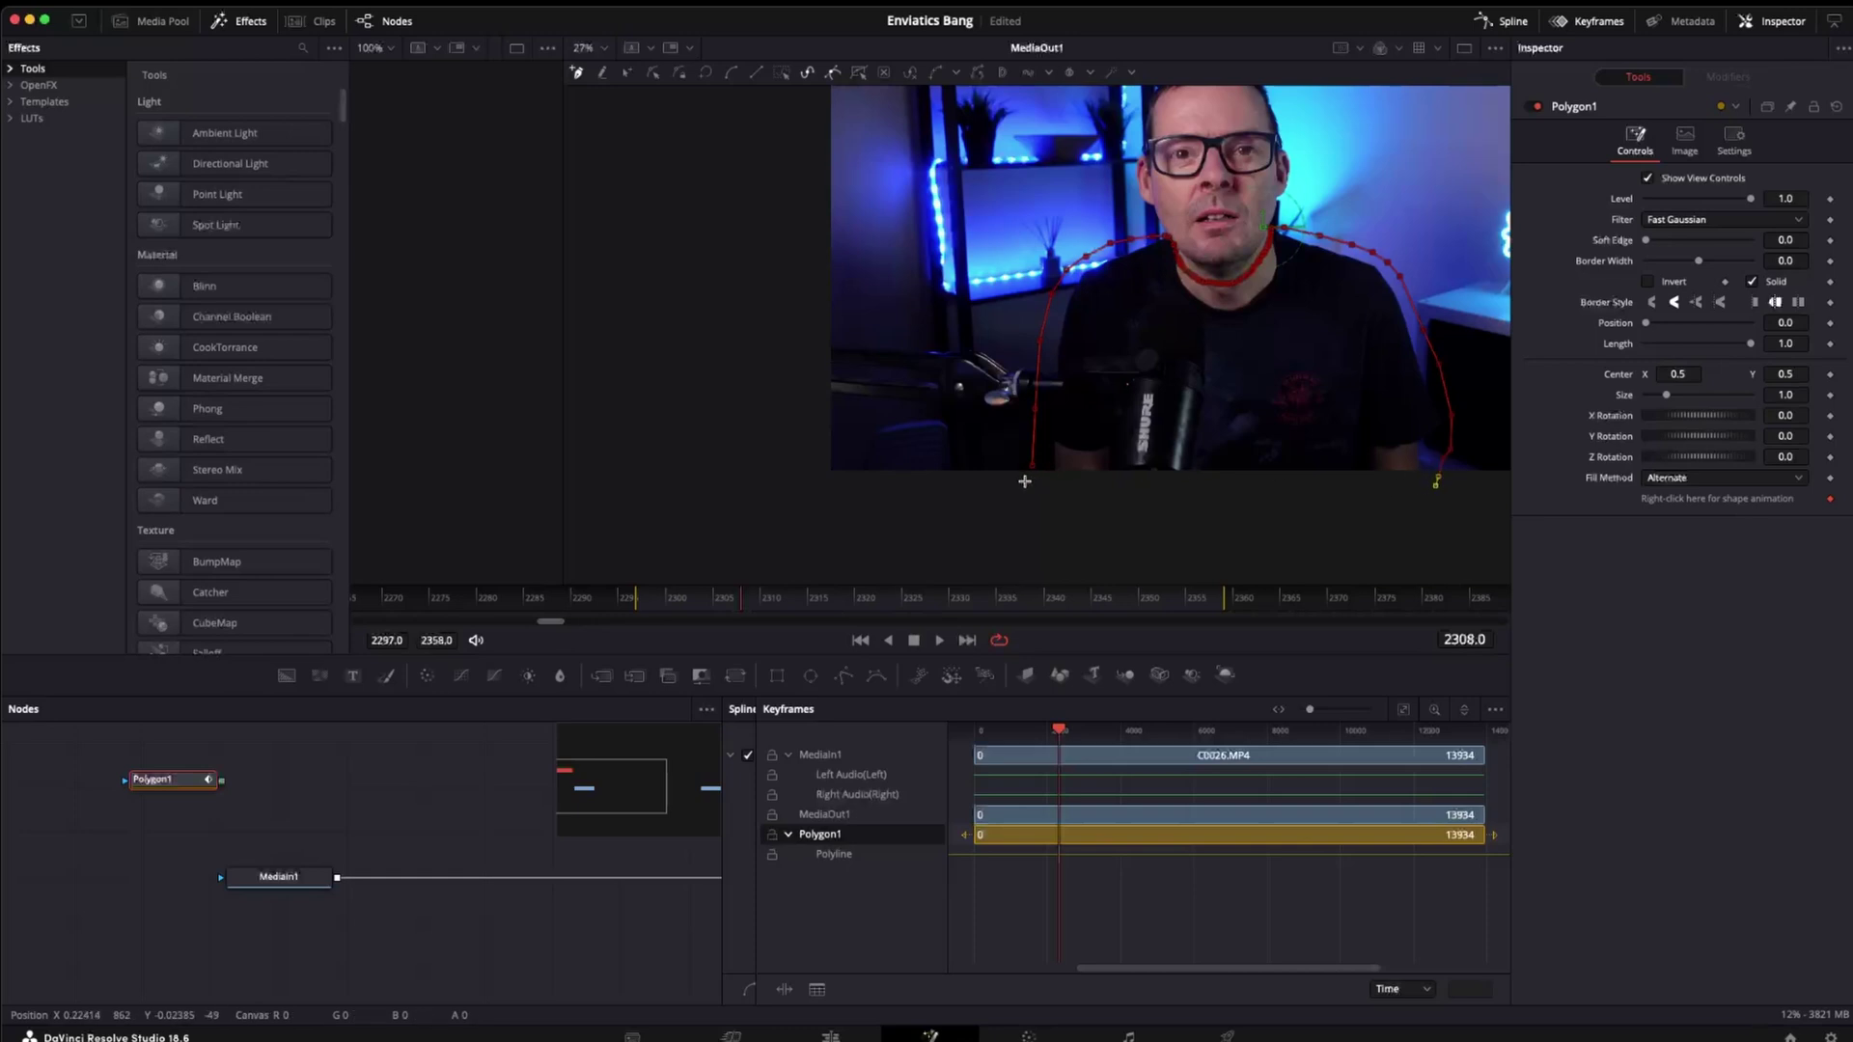
pyautogui.click(1031, 481)
pyautogui.press('space')
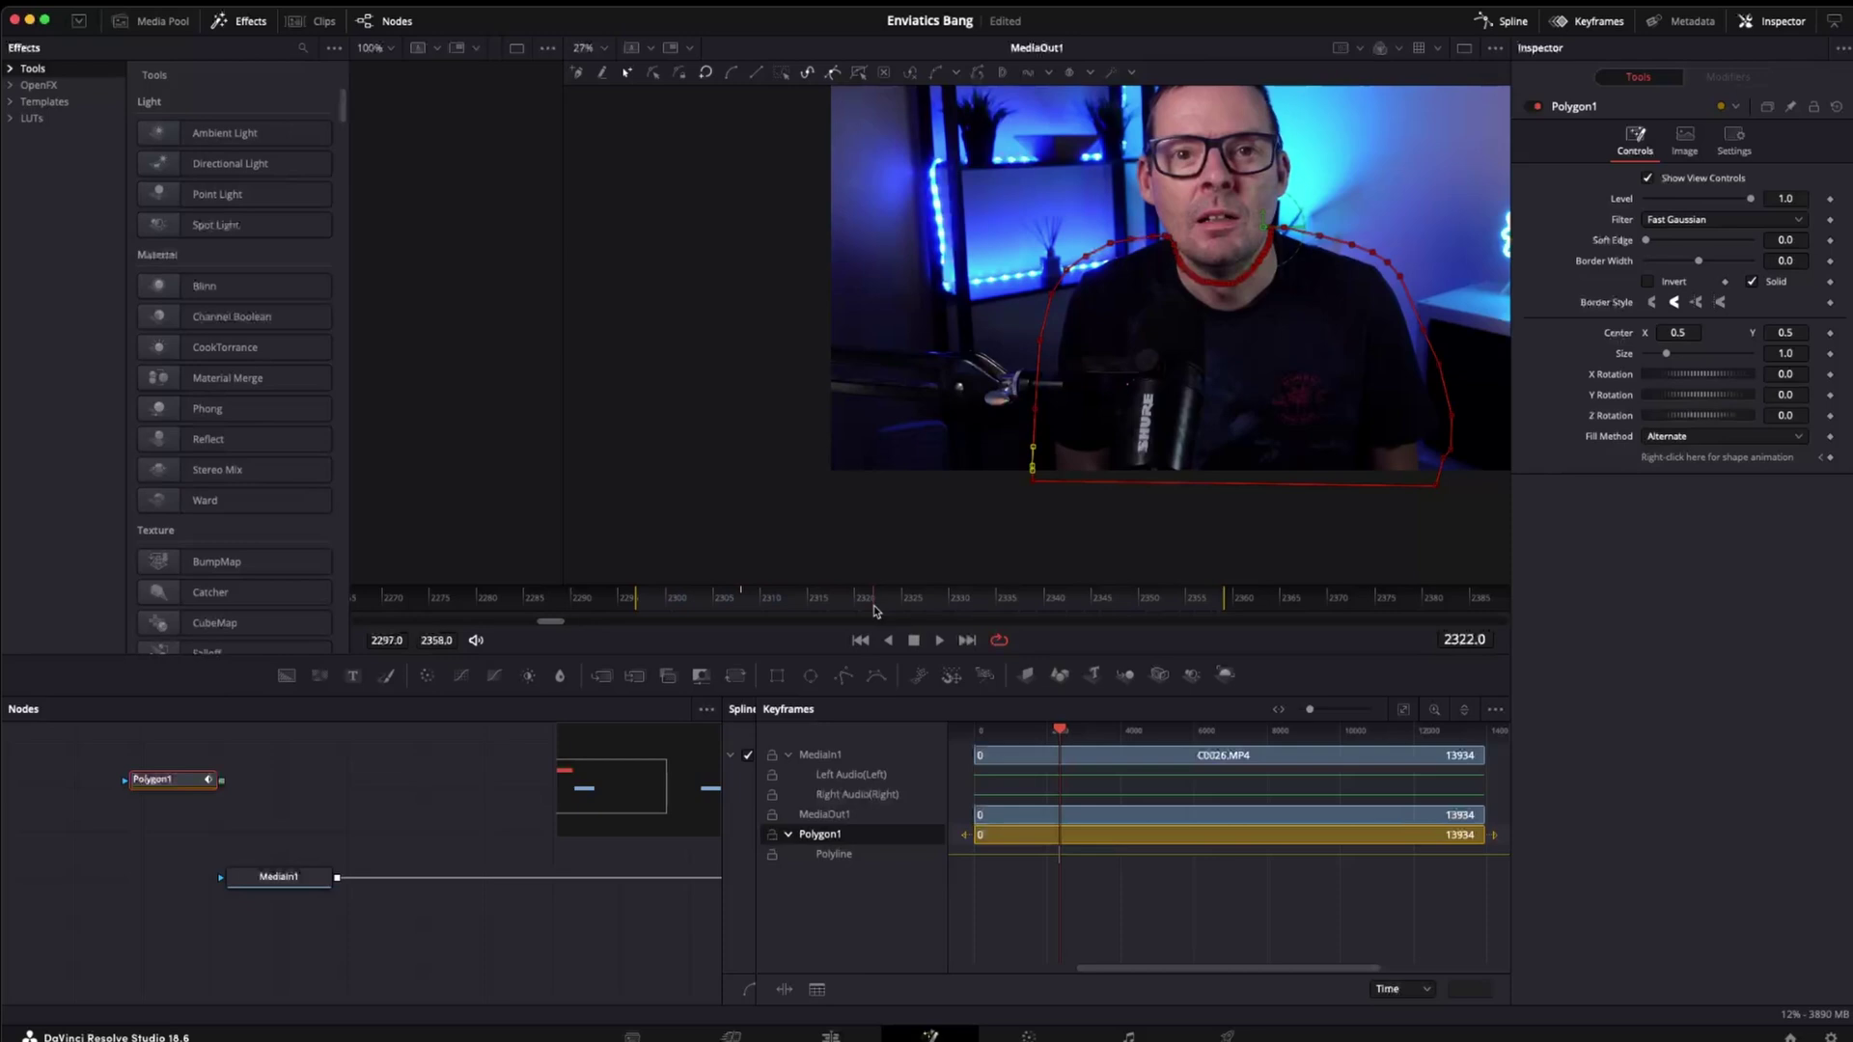
pyautogui.moveTo(875, 610)
pyautogui.mouseDown()
pyautogui.moveTo(1165, 611)
pyautogui.moveTo(769, 608)
pyautogui.moveTo(981, 621)
pyautogui.moveTo(906, 613)
pyautogui.mouseUp()
# Wire Polygon1 into MediaIn1's effect mask input so only the torso shows
pyautogui.moveTo(164, 786); pyautogui.dragTo(116, 792)
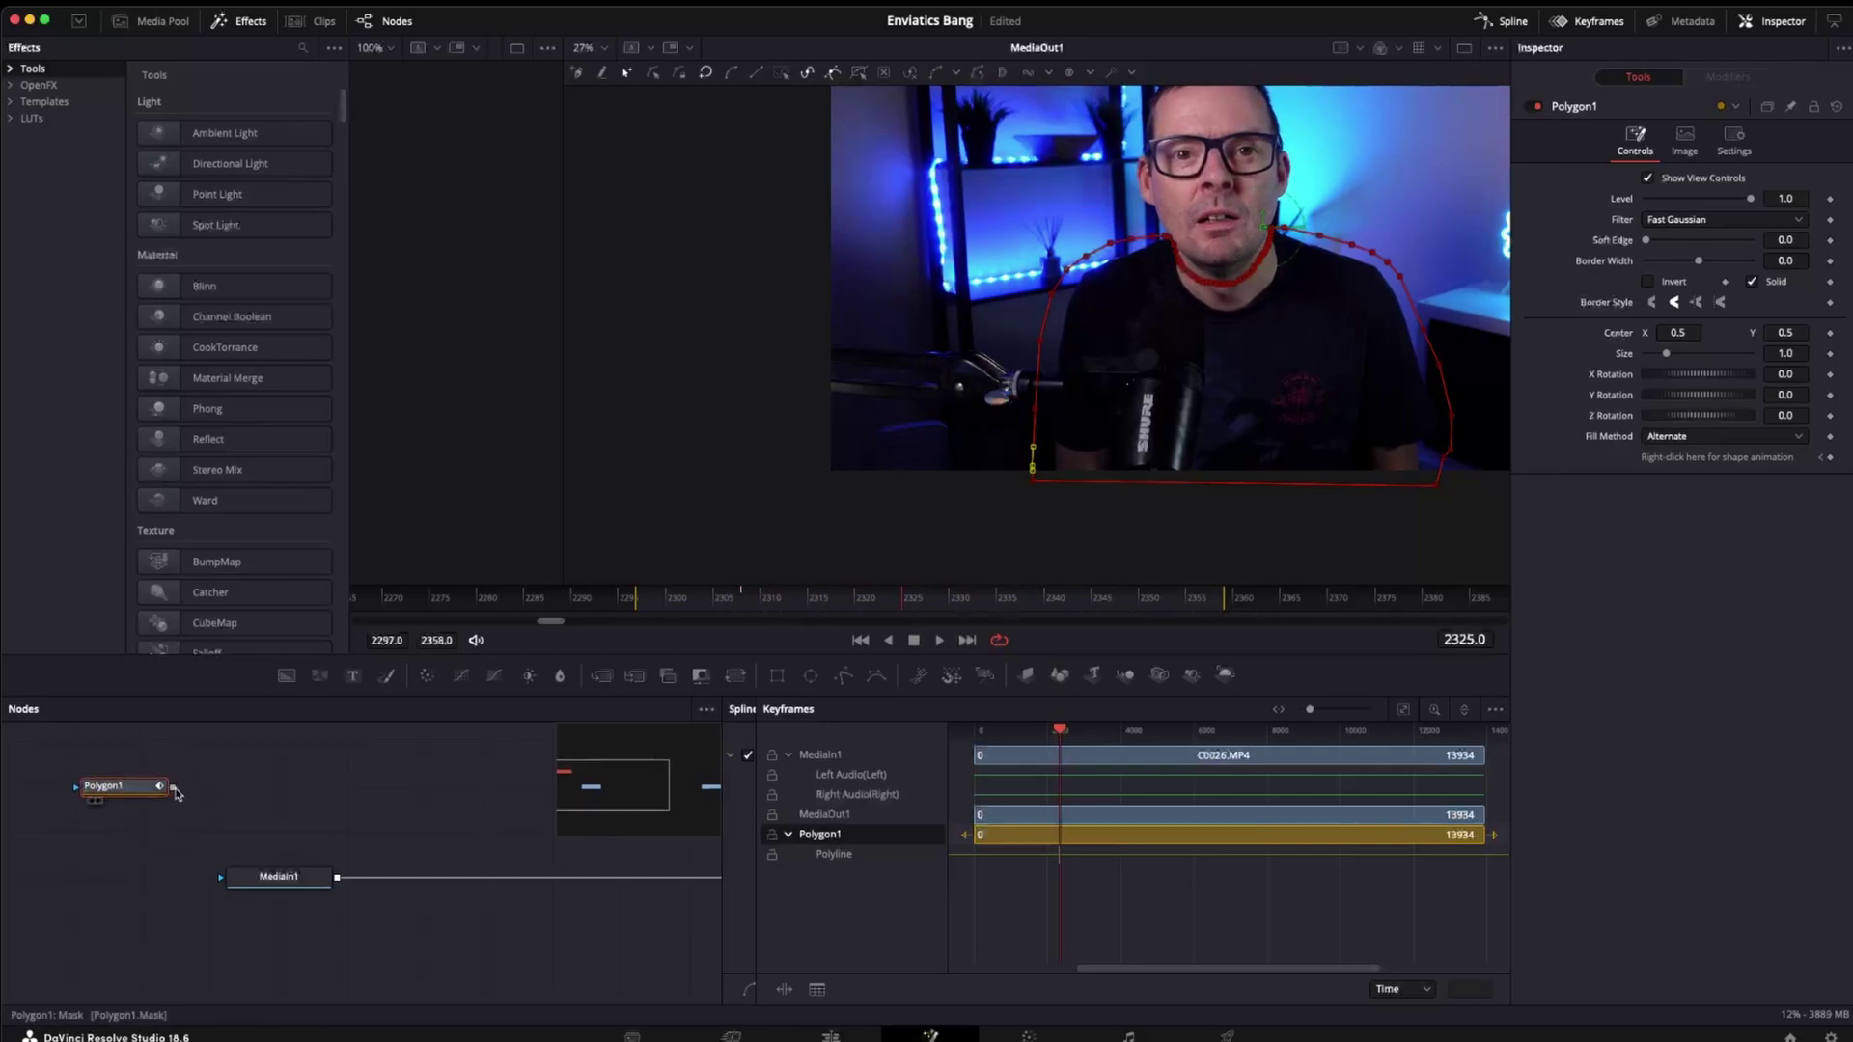
pyautogui.moveTo(174, 790); pyautogui.dragTo(222, 884)
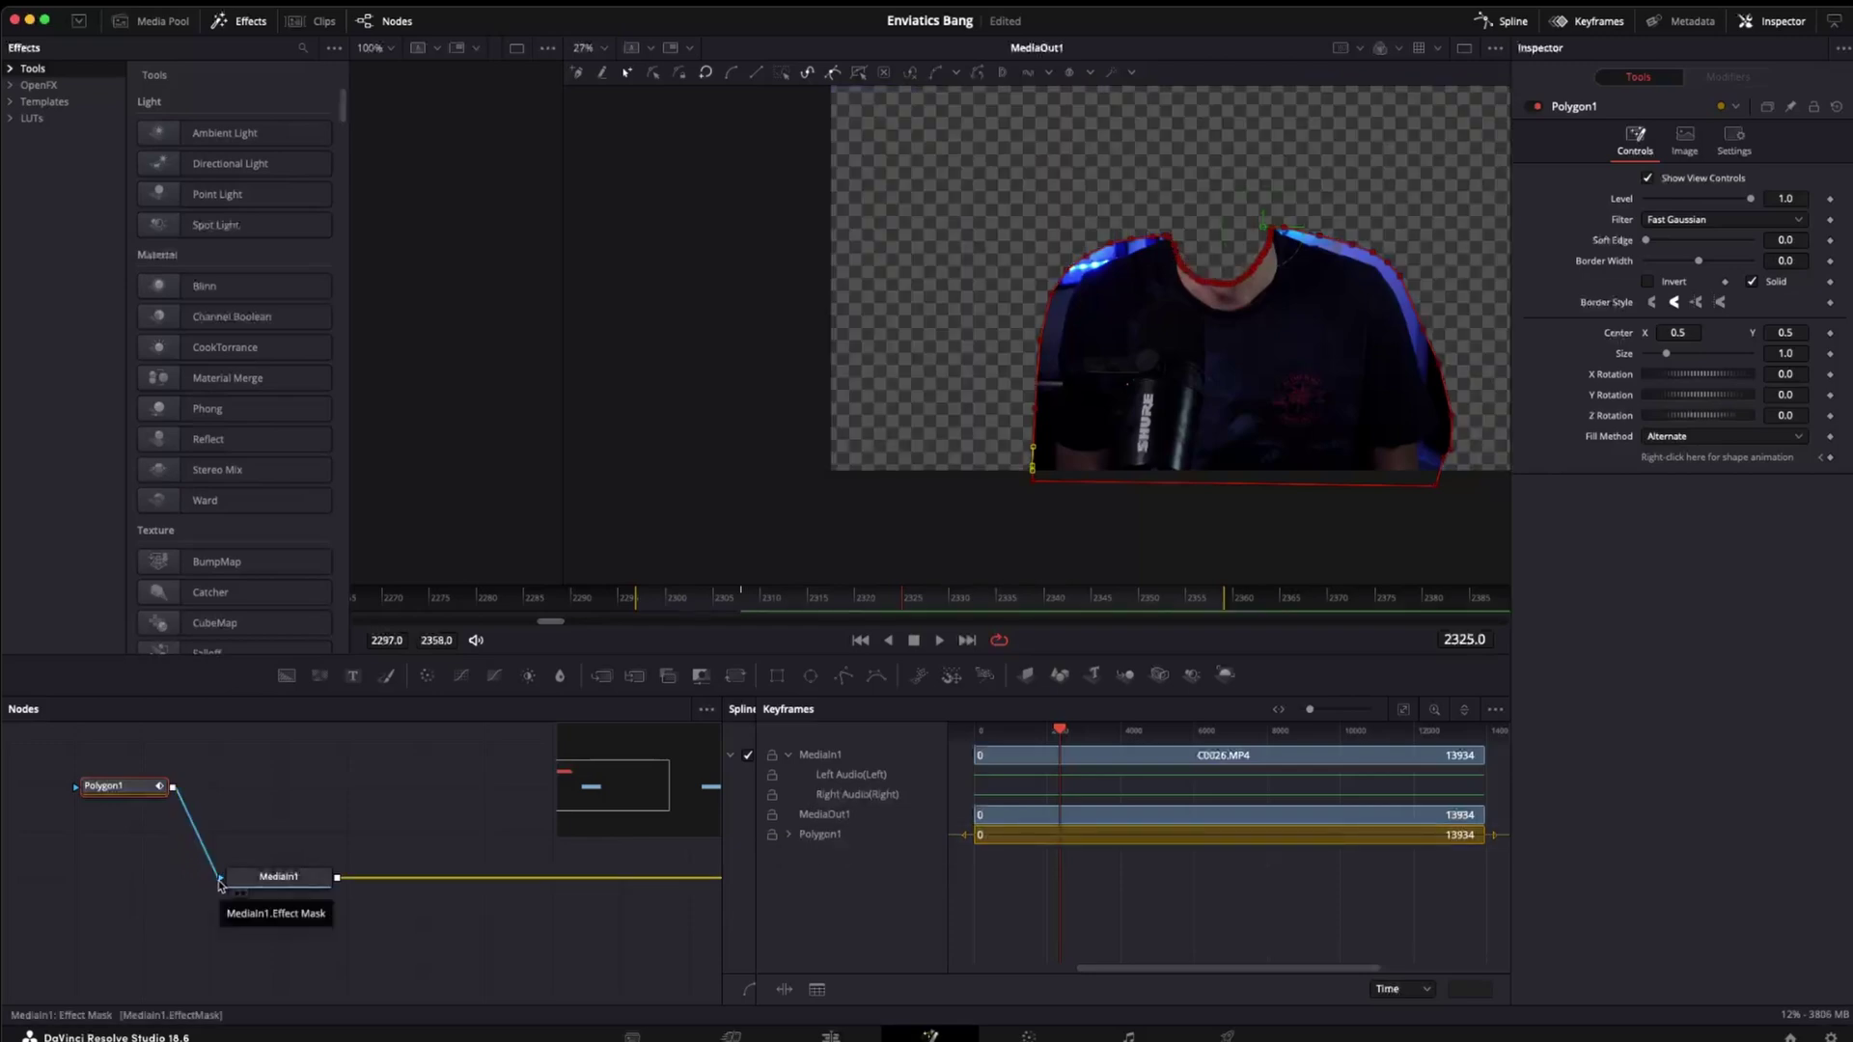
pyautogui.hotkey('shift', '4')
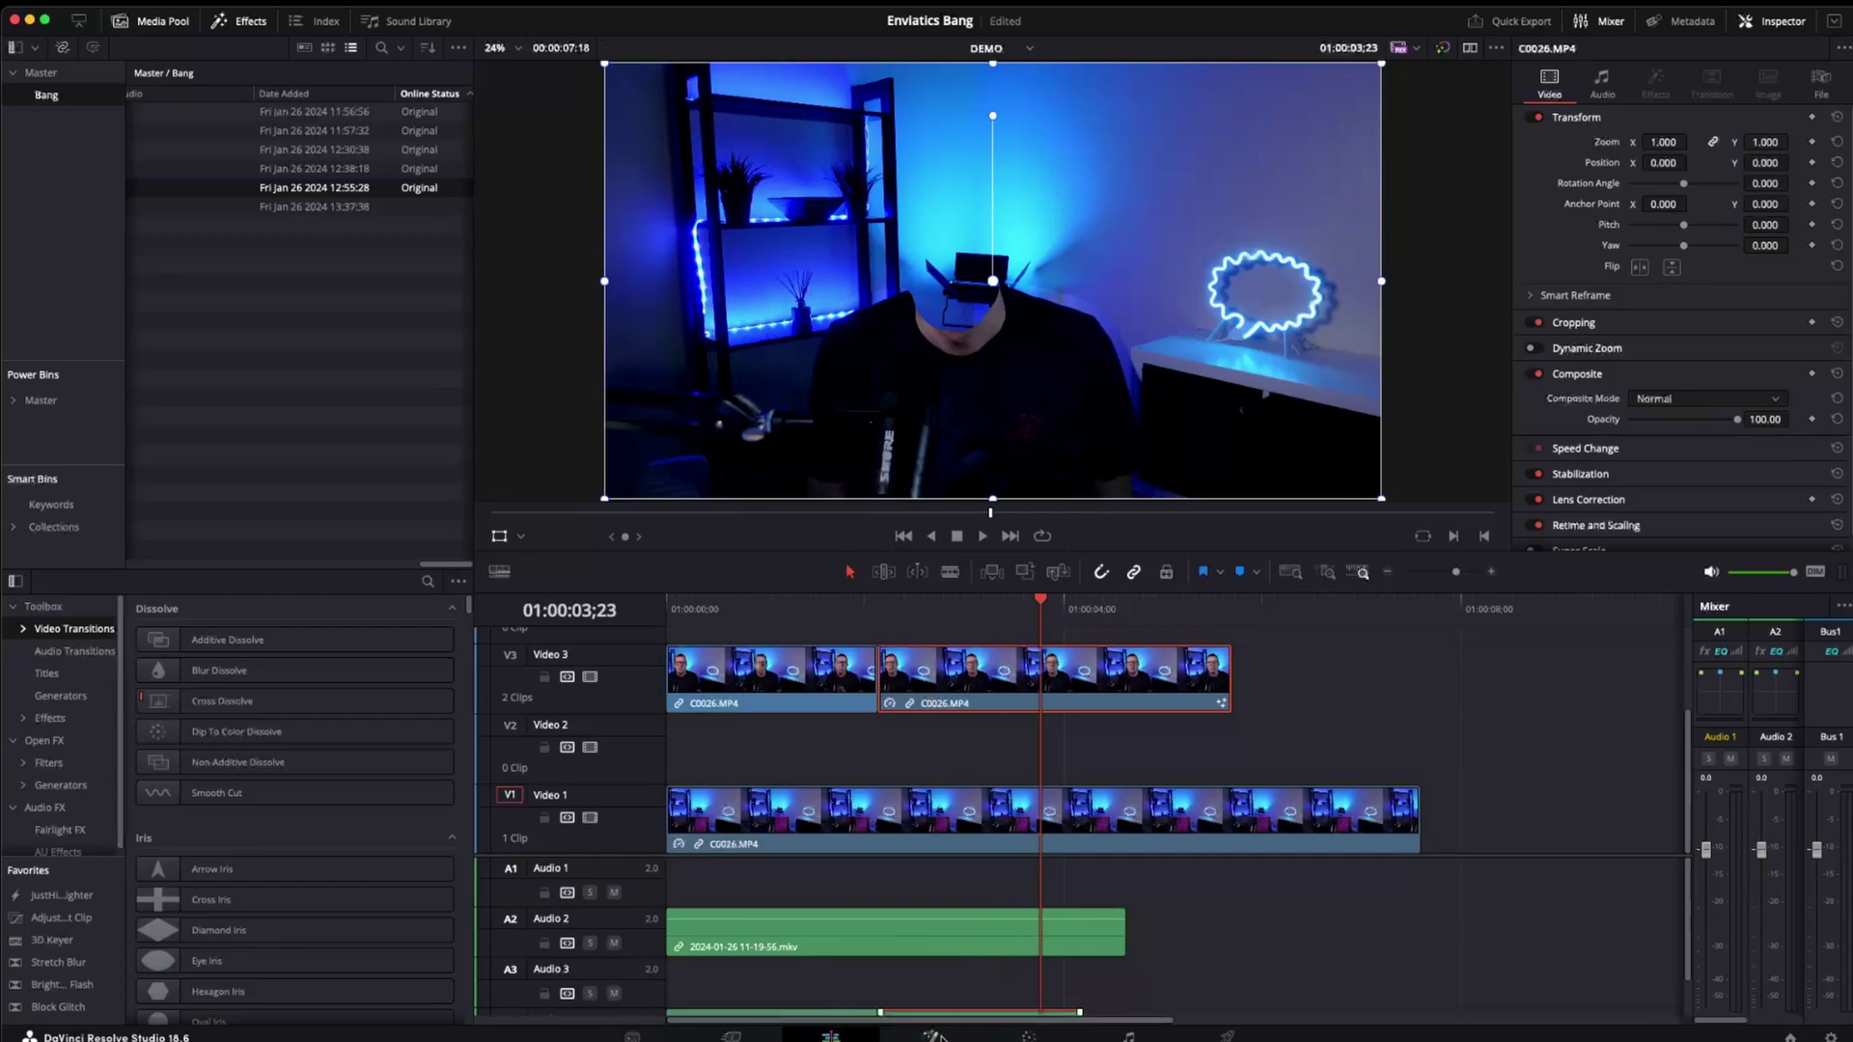
pyautogui.click(929, 1036)
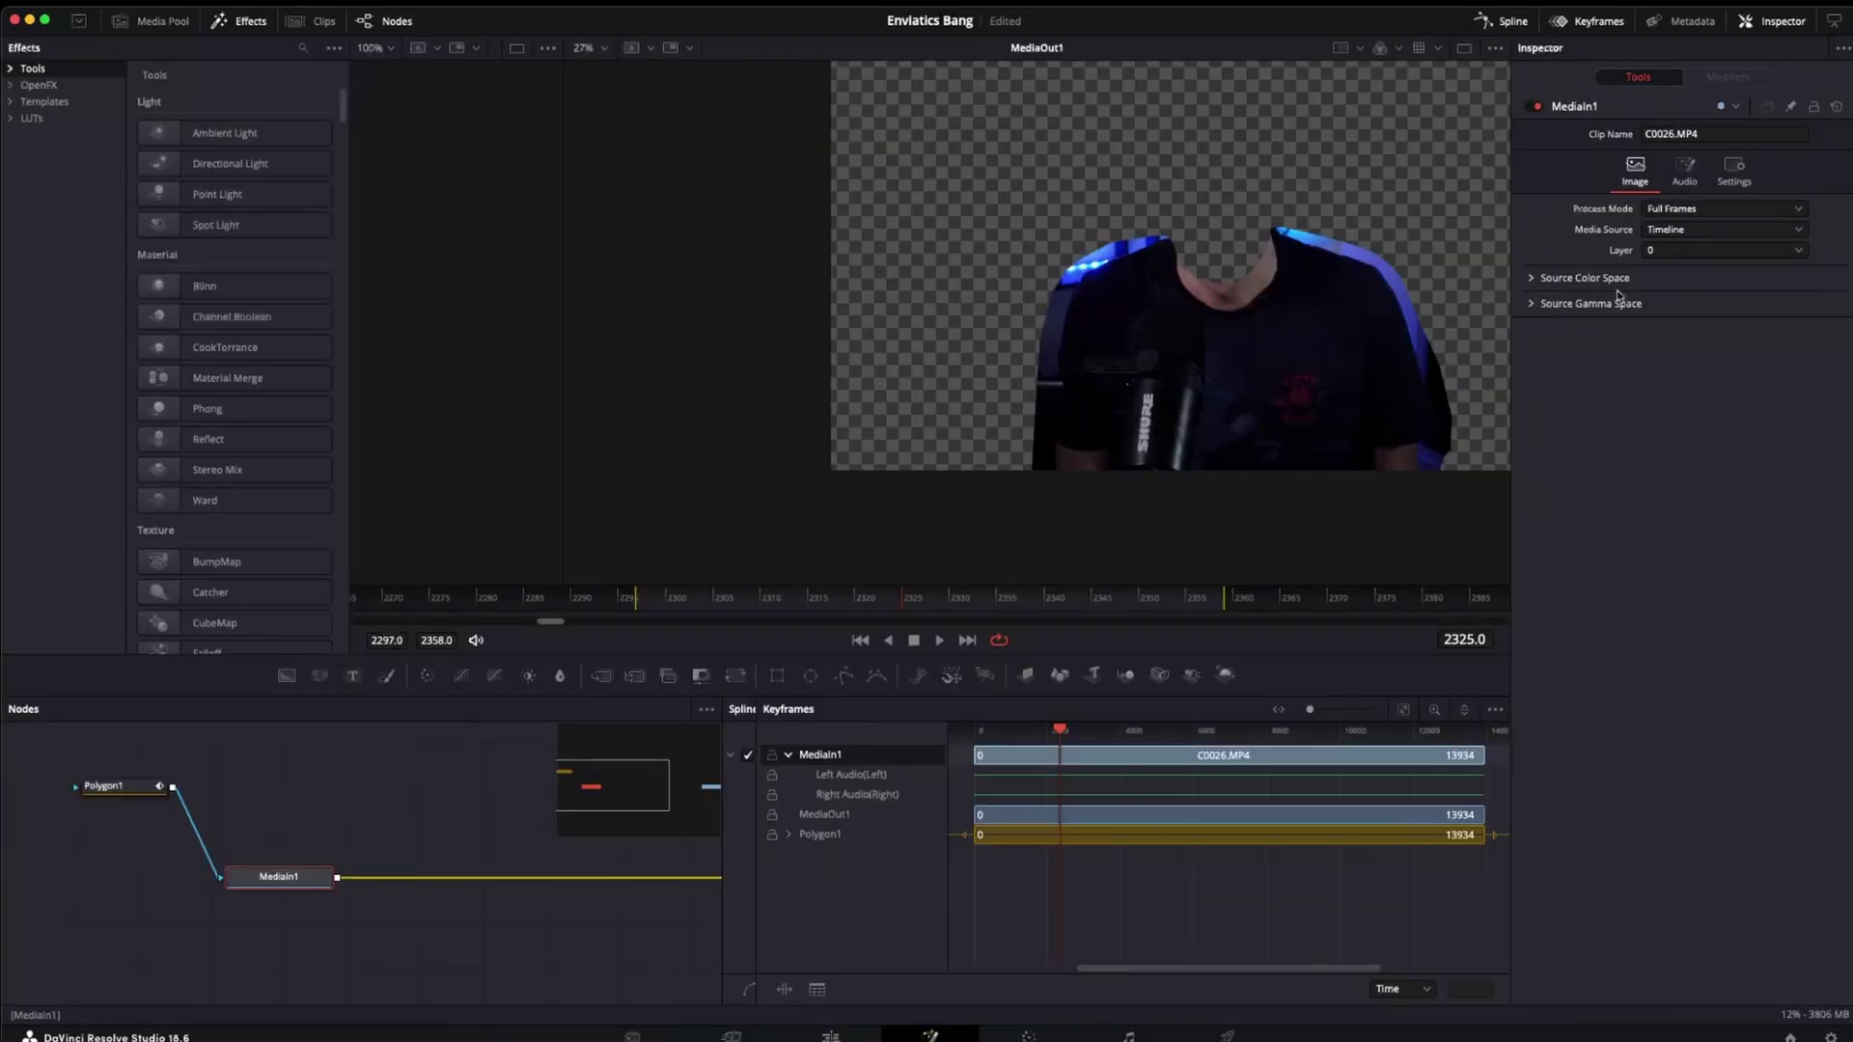
# Raise Polygon1's Soft Edge slightly to feather the torso mask, then go back to Edit
pyautogui.click(124, 791)
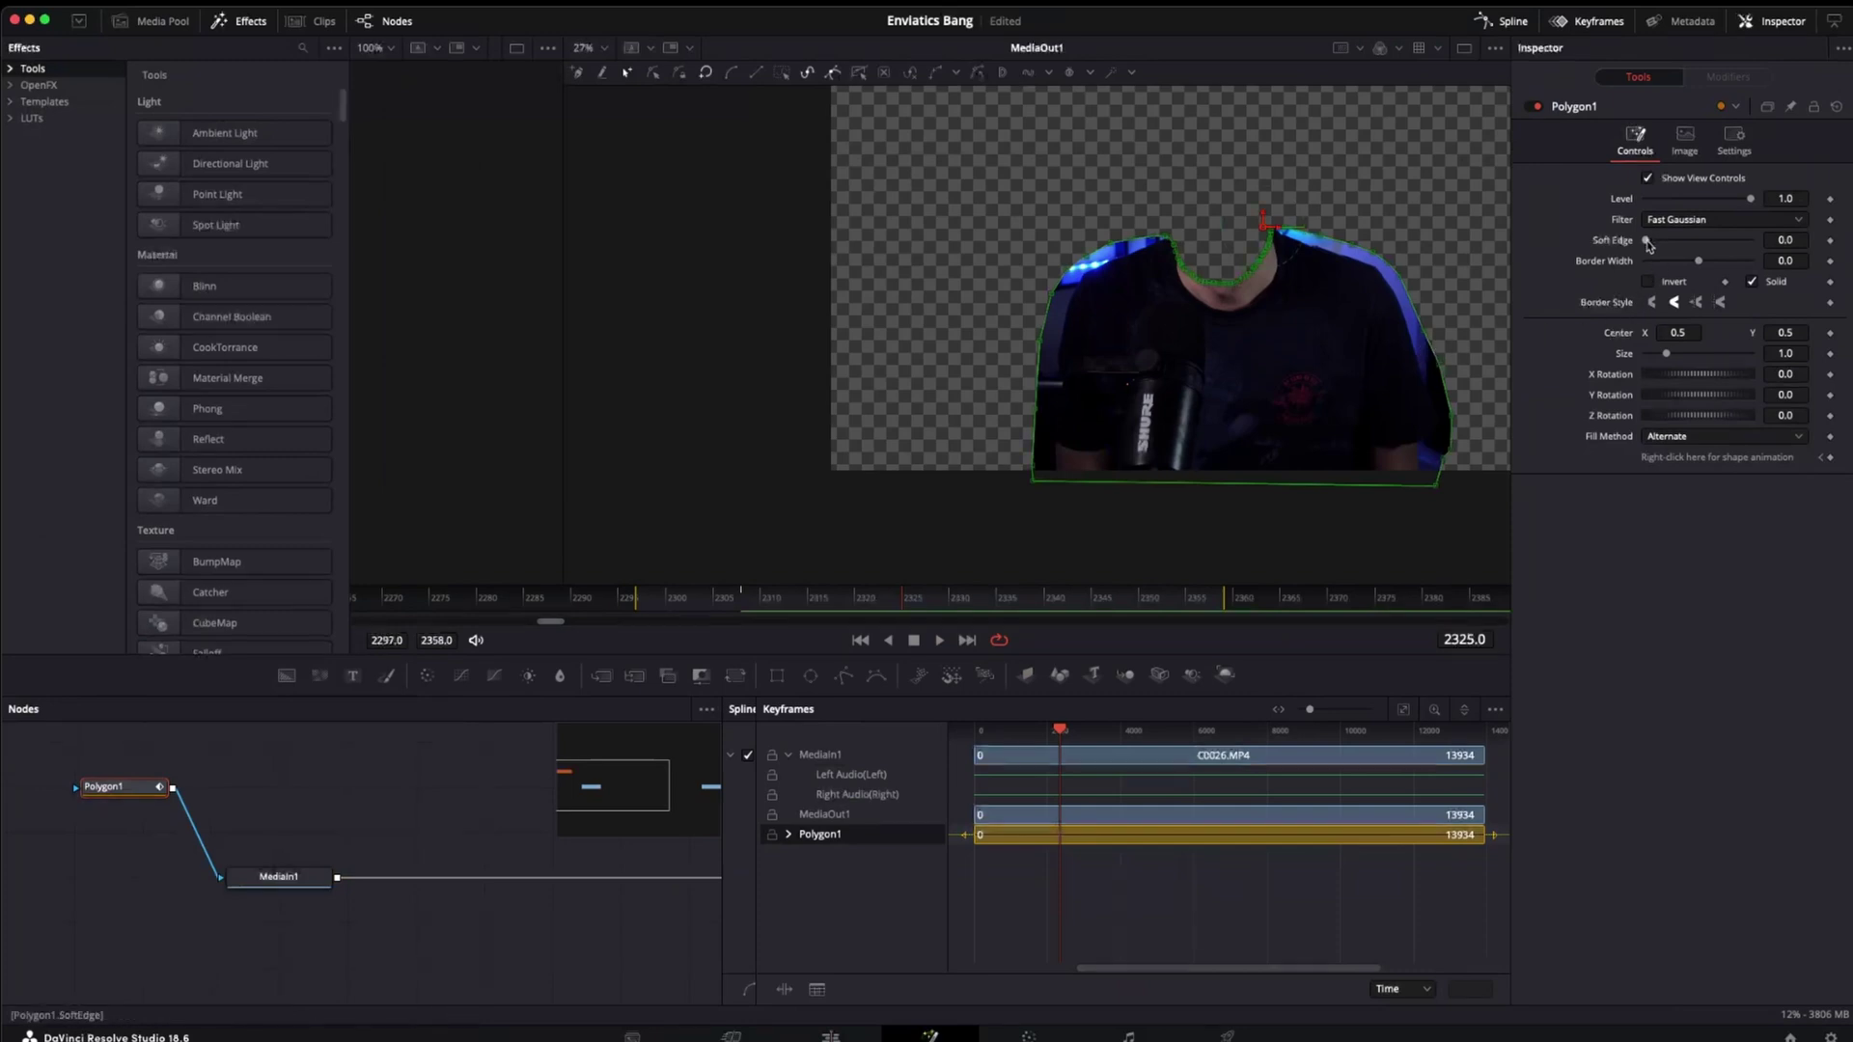
pyautogui.moveTo(1650, 245); pyautogui.dragTo(1659, 245)
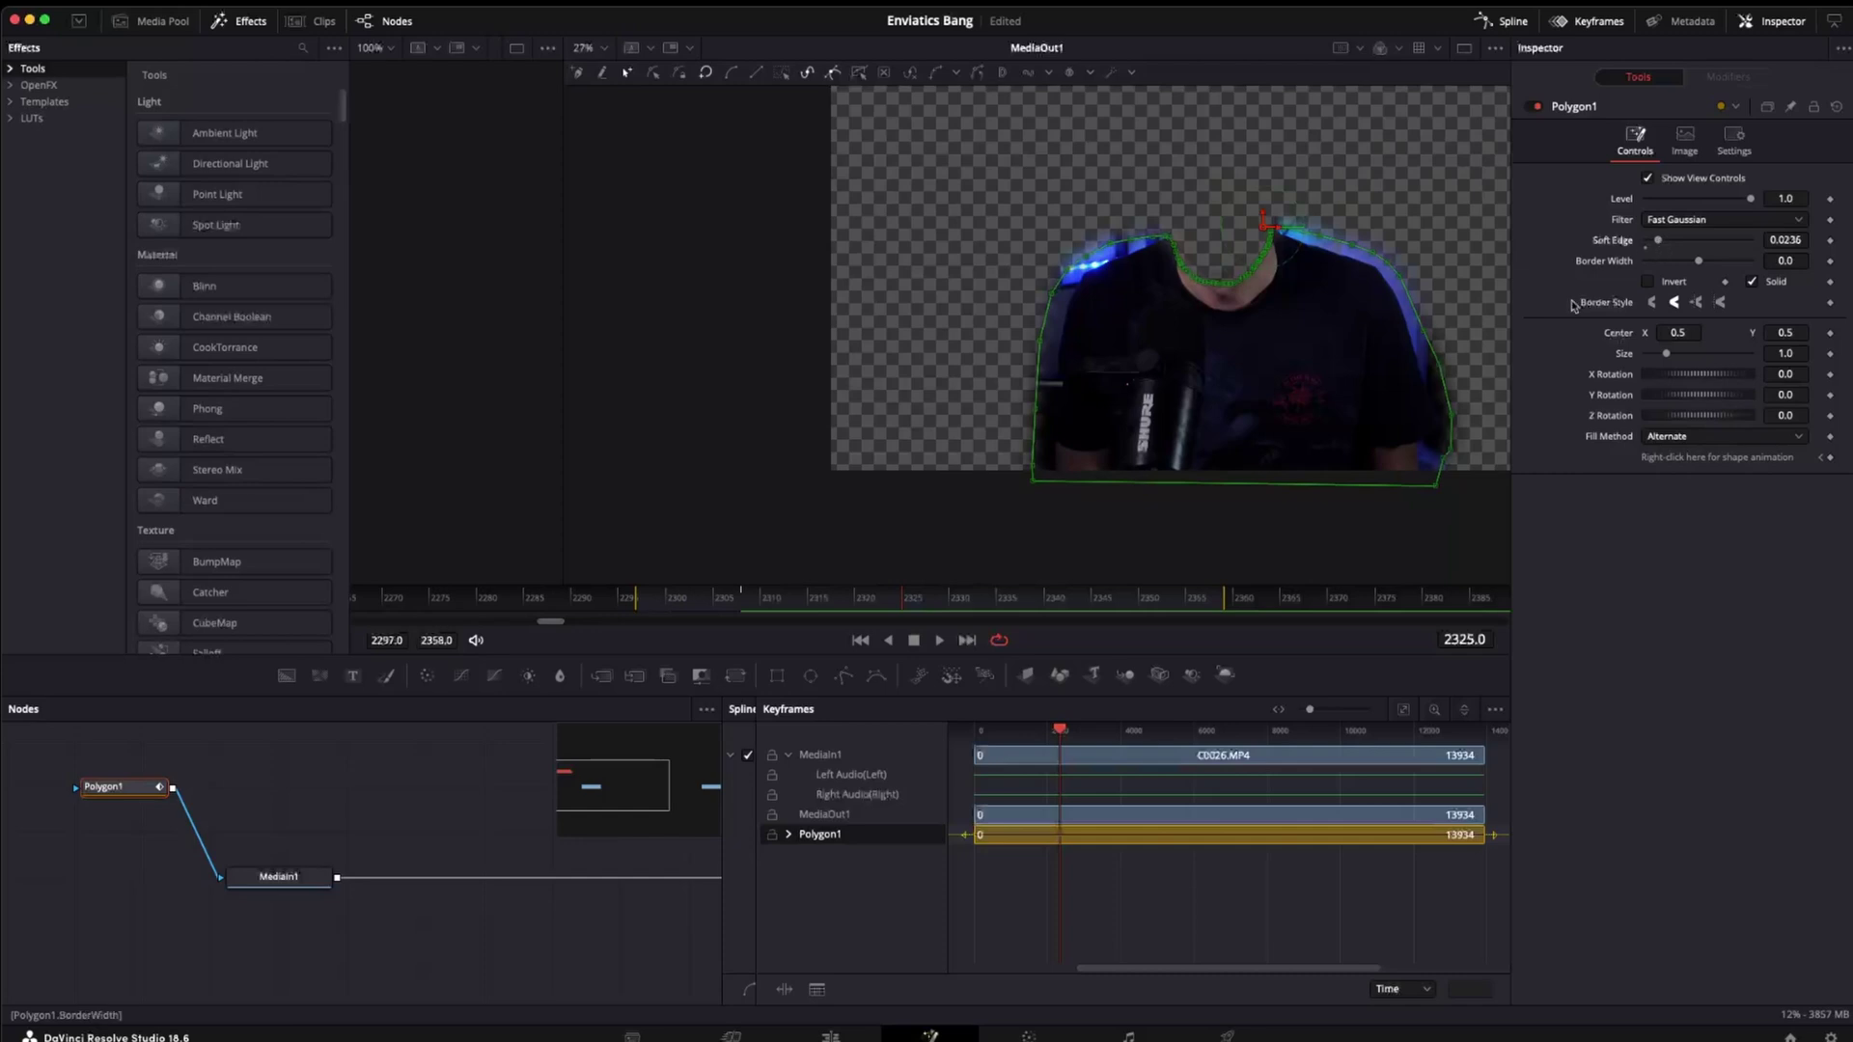
pyautogui.click(830, 1037)
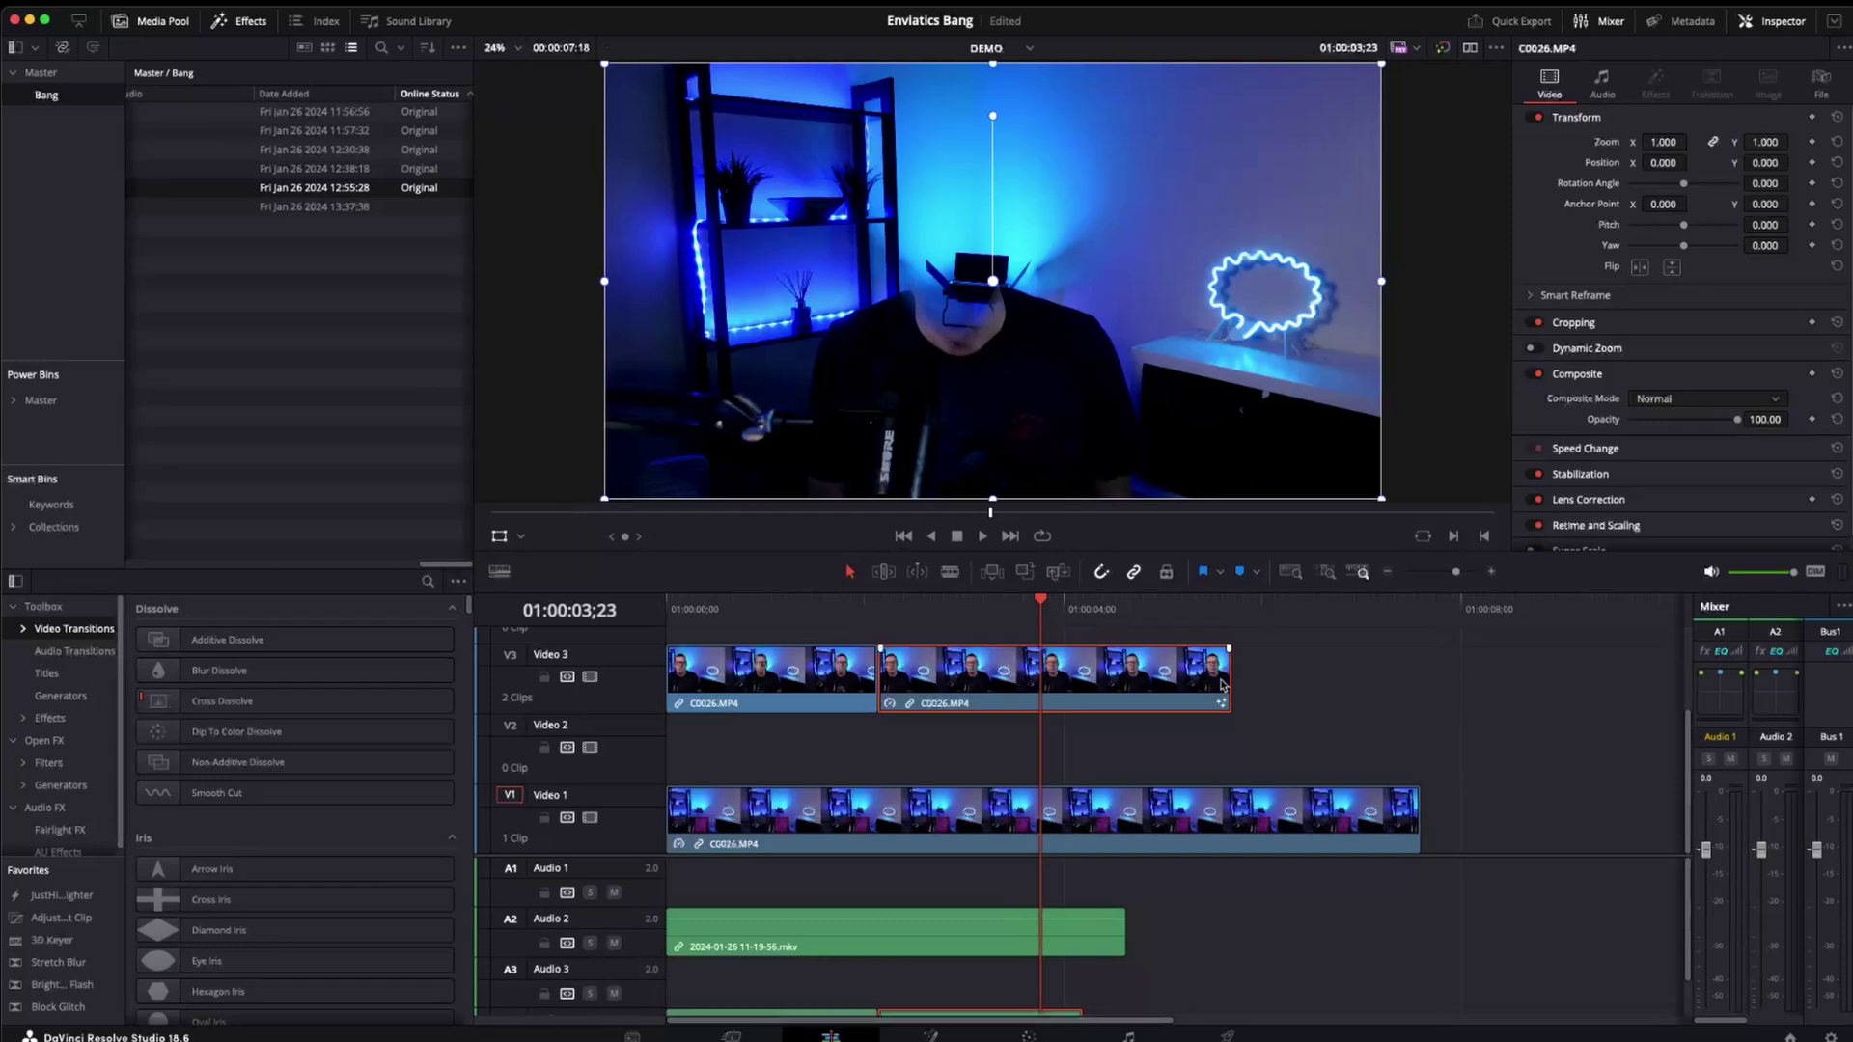
# Place Explosion.mov on Video 4 at the cut, trimming its start and closing the gap
pyautogui.scroll(2, 1029, 668)
pyautogui.hscroll(-5, 187, 112)
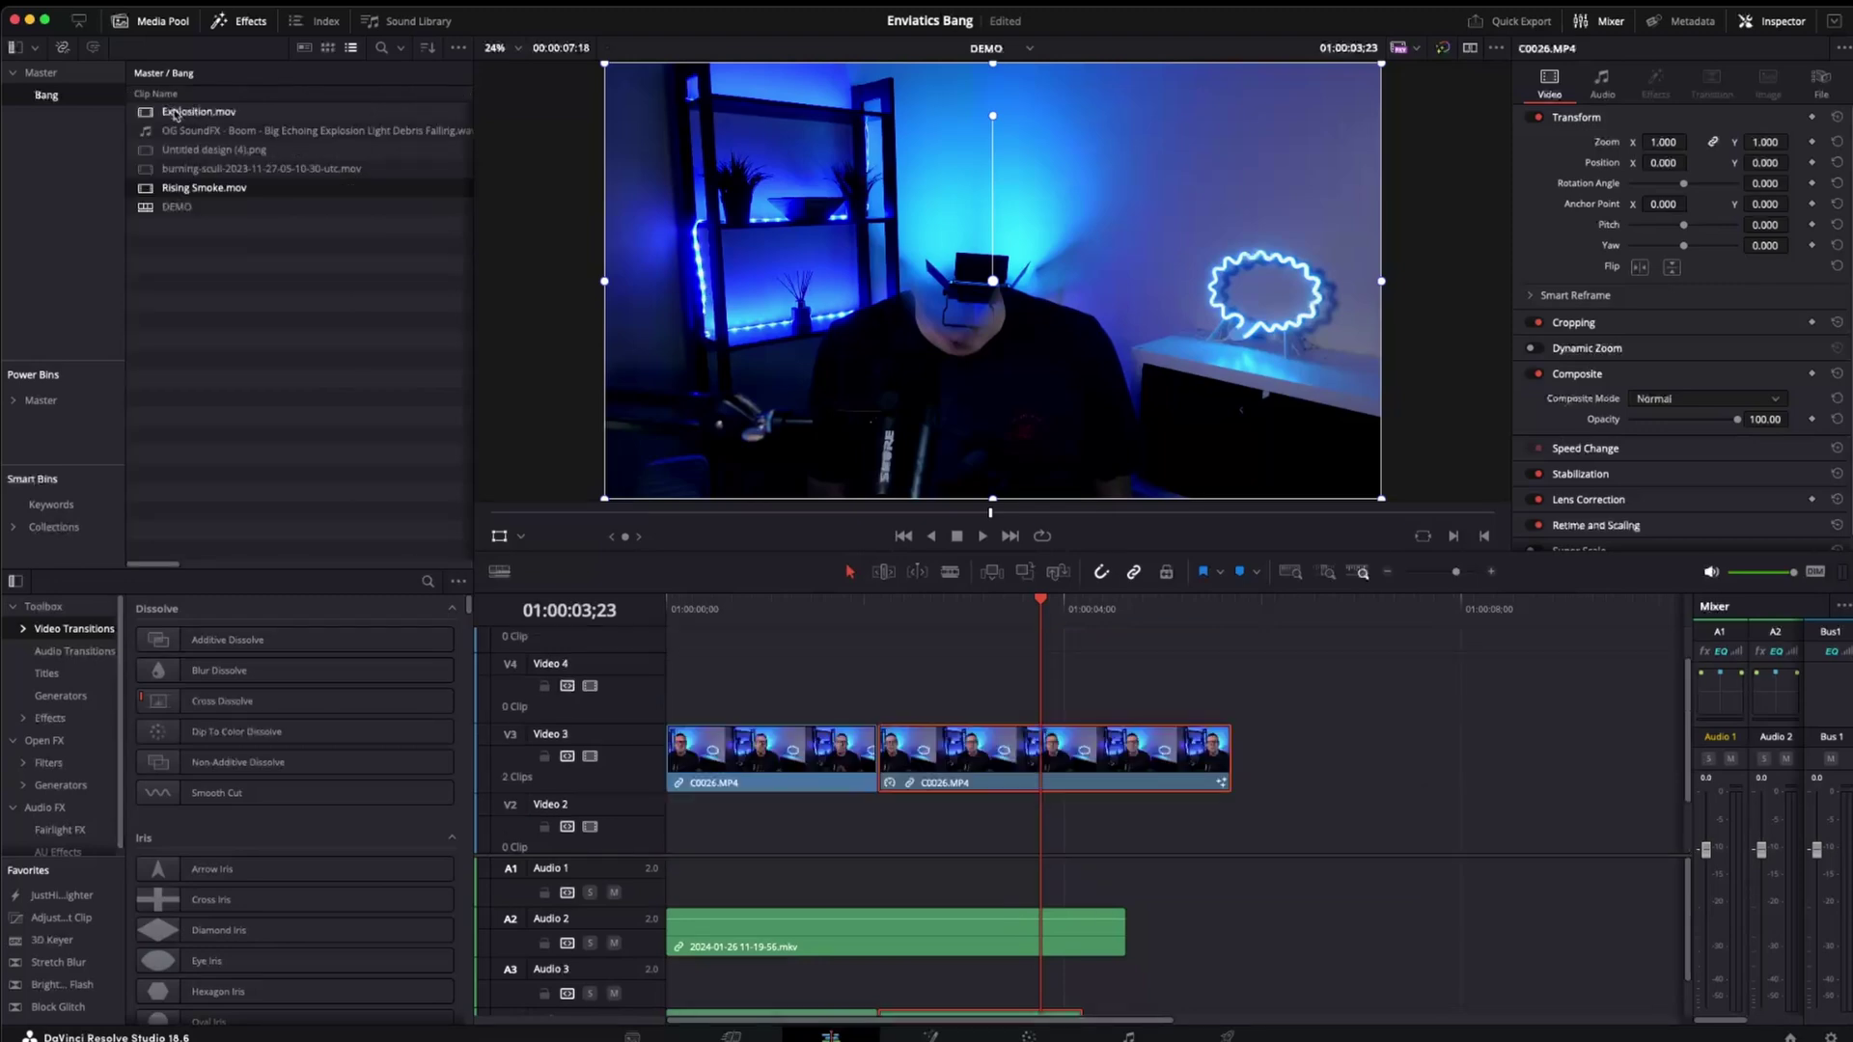
pyautogui.moveTo(176, 114); pyautogui.dragTo(880, 676)
pyautogui.moveTo(881, 606); pyautogui.dragTo(932, 611)
pyautogui.click(977, 691)
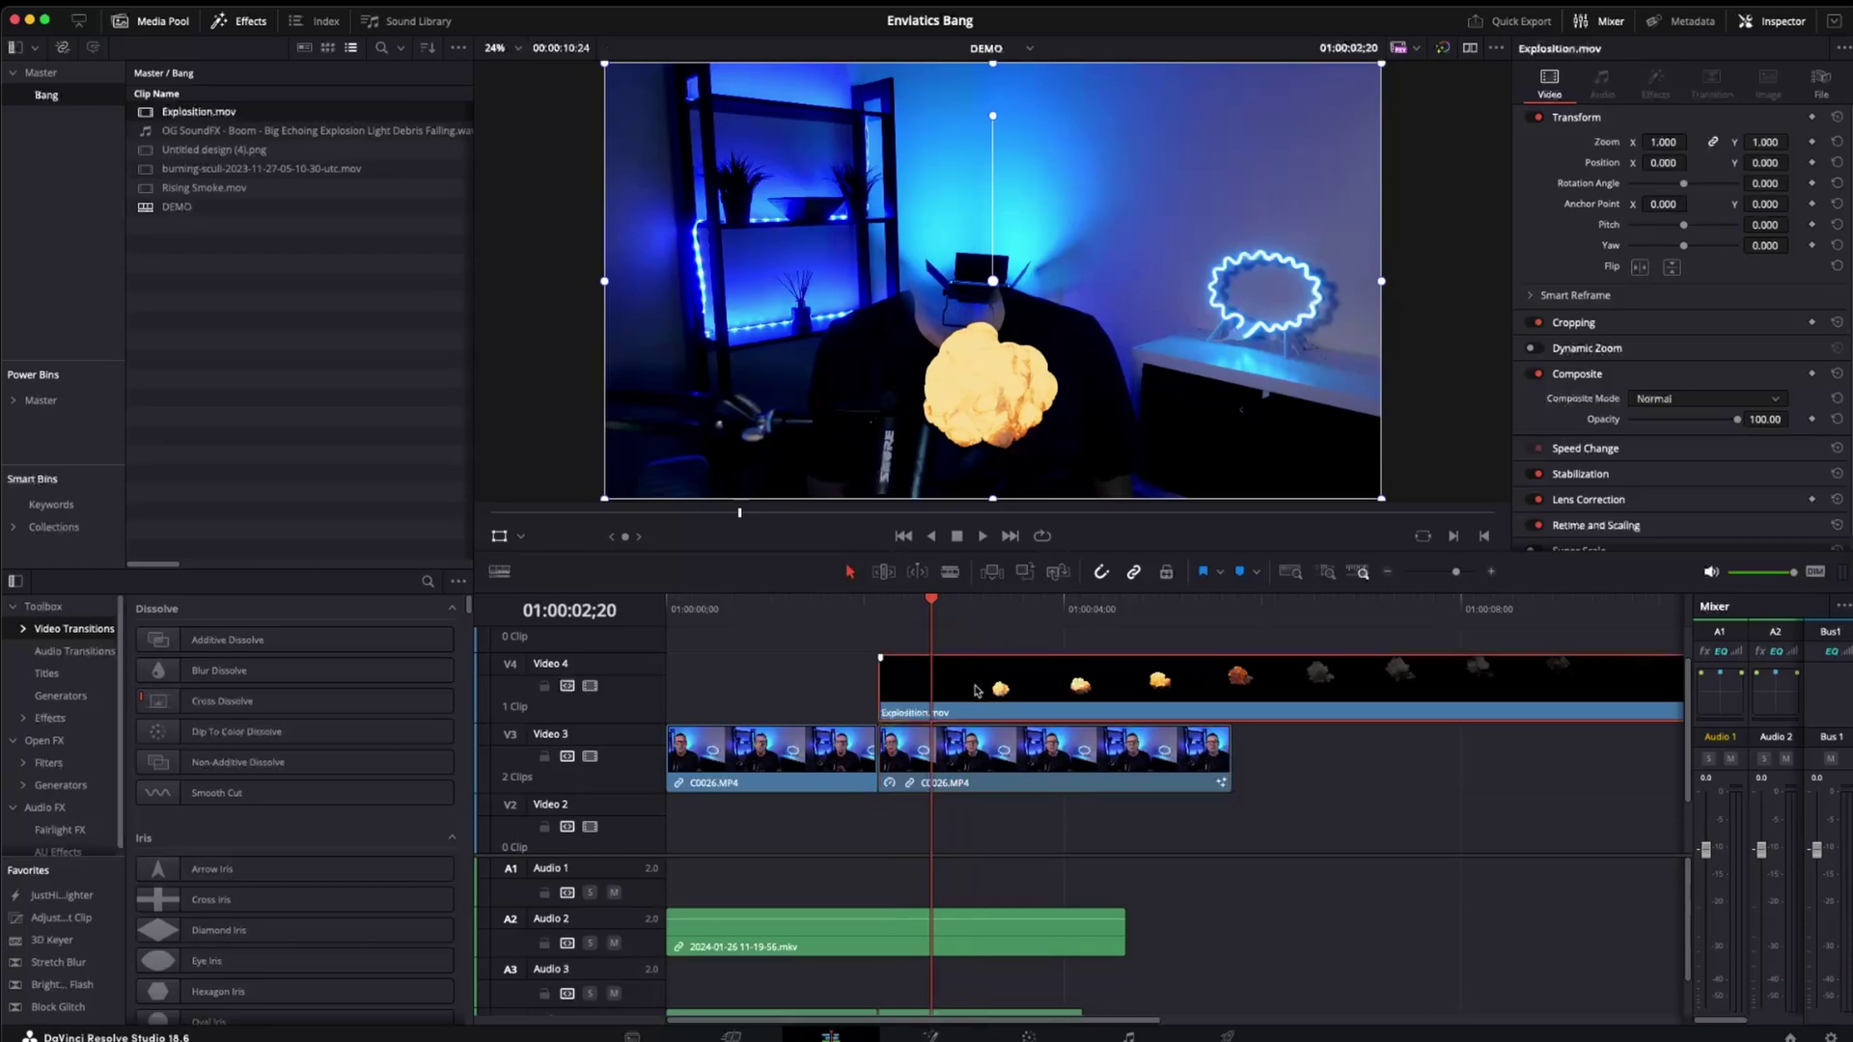
pyautogui.press('super+b')
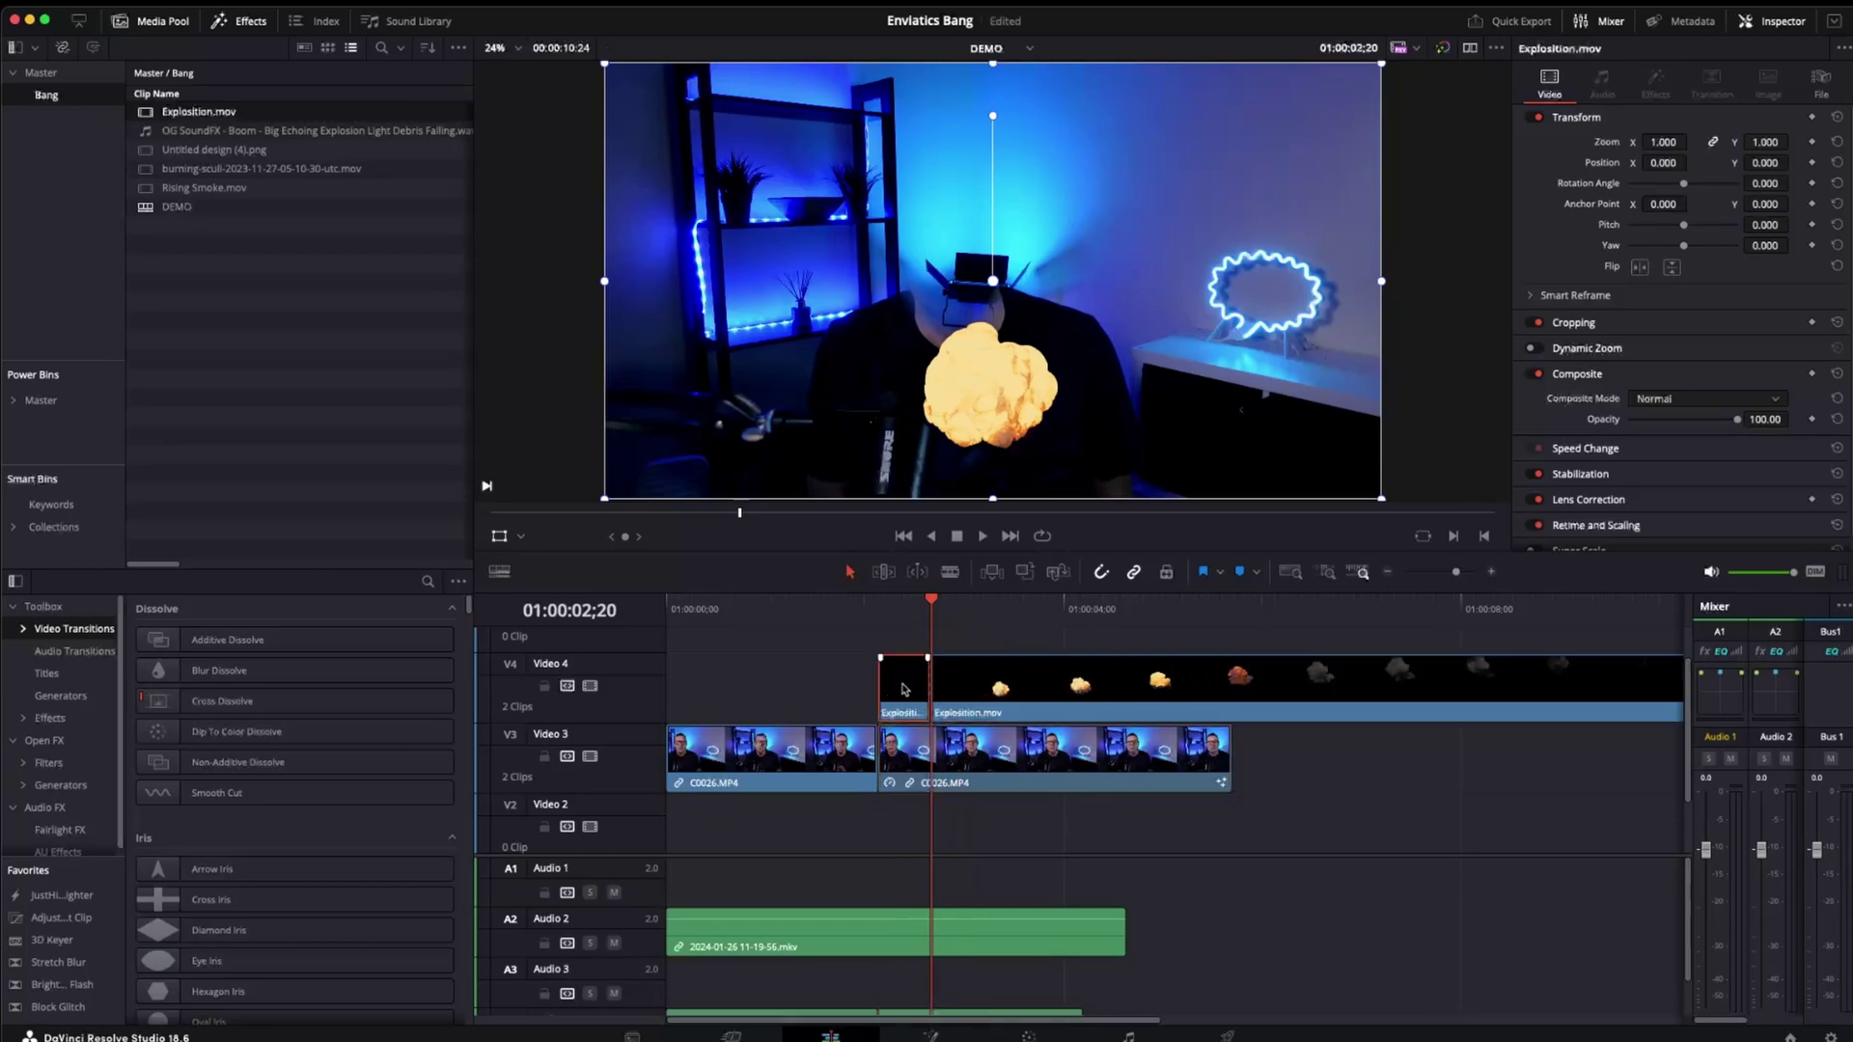
pyautogui.press('Delete')
pyautogui.moveTo(990, 678); pyautogui.dragTo(936, 679)
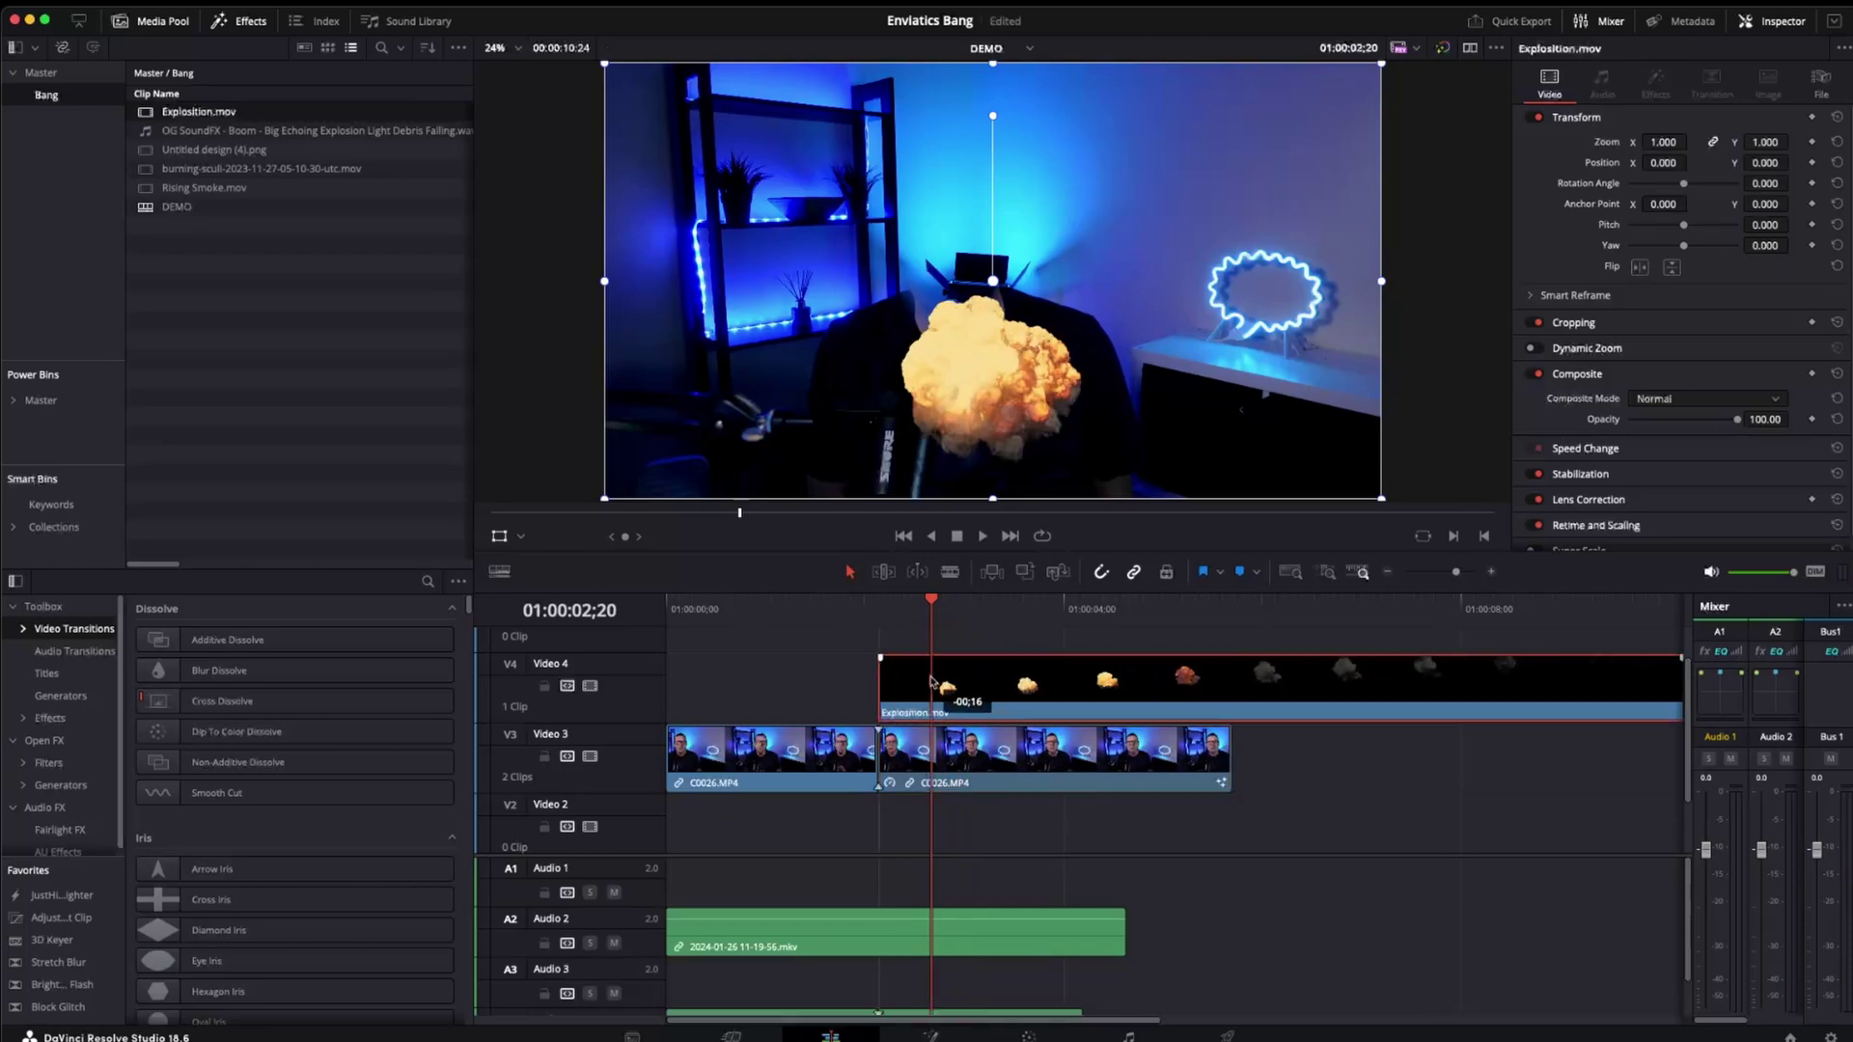
pyautogui.click(880, 601)
# Move the explosion over the head at 1.350 zoom and preview it
pyautogui.moveTo(963, 397); pyautogui.dragTo(958, 342)
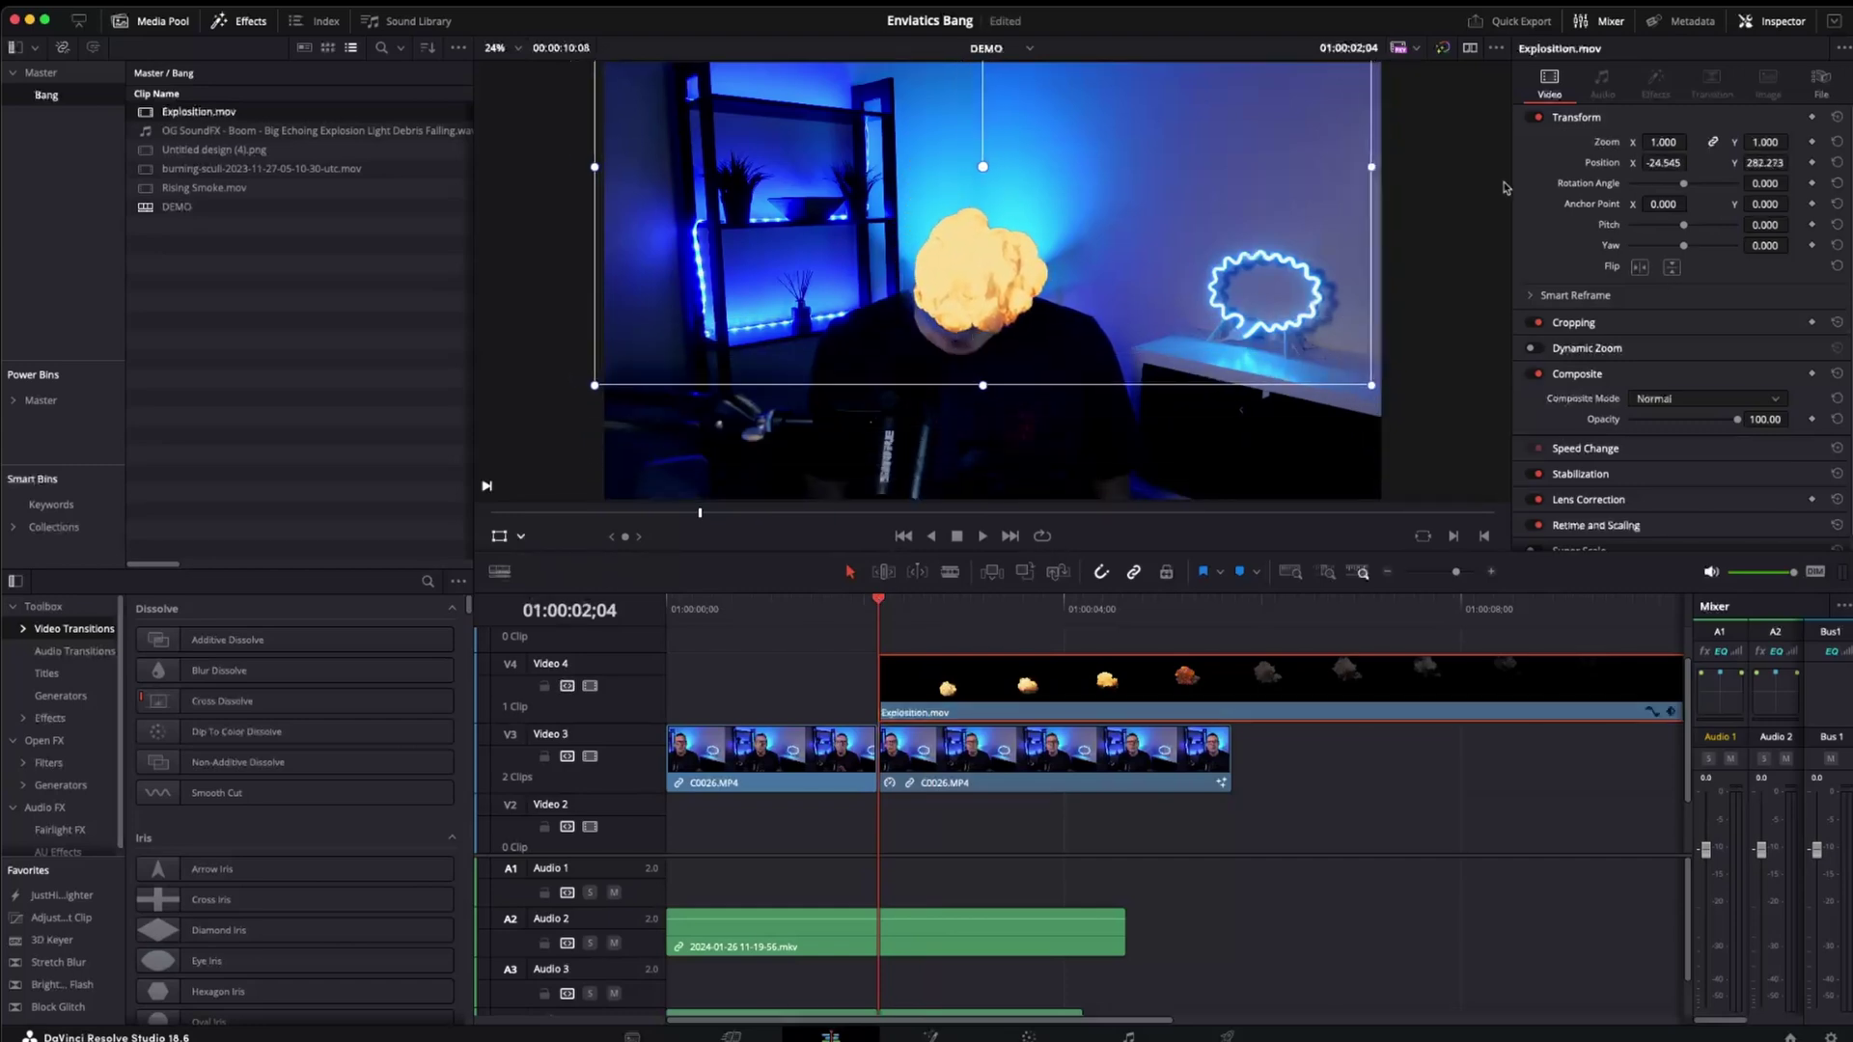
pyautogui.moveTo(1652, 141); pyautogui.dragTo(1653, 142)
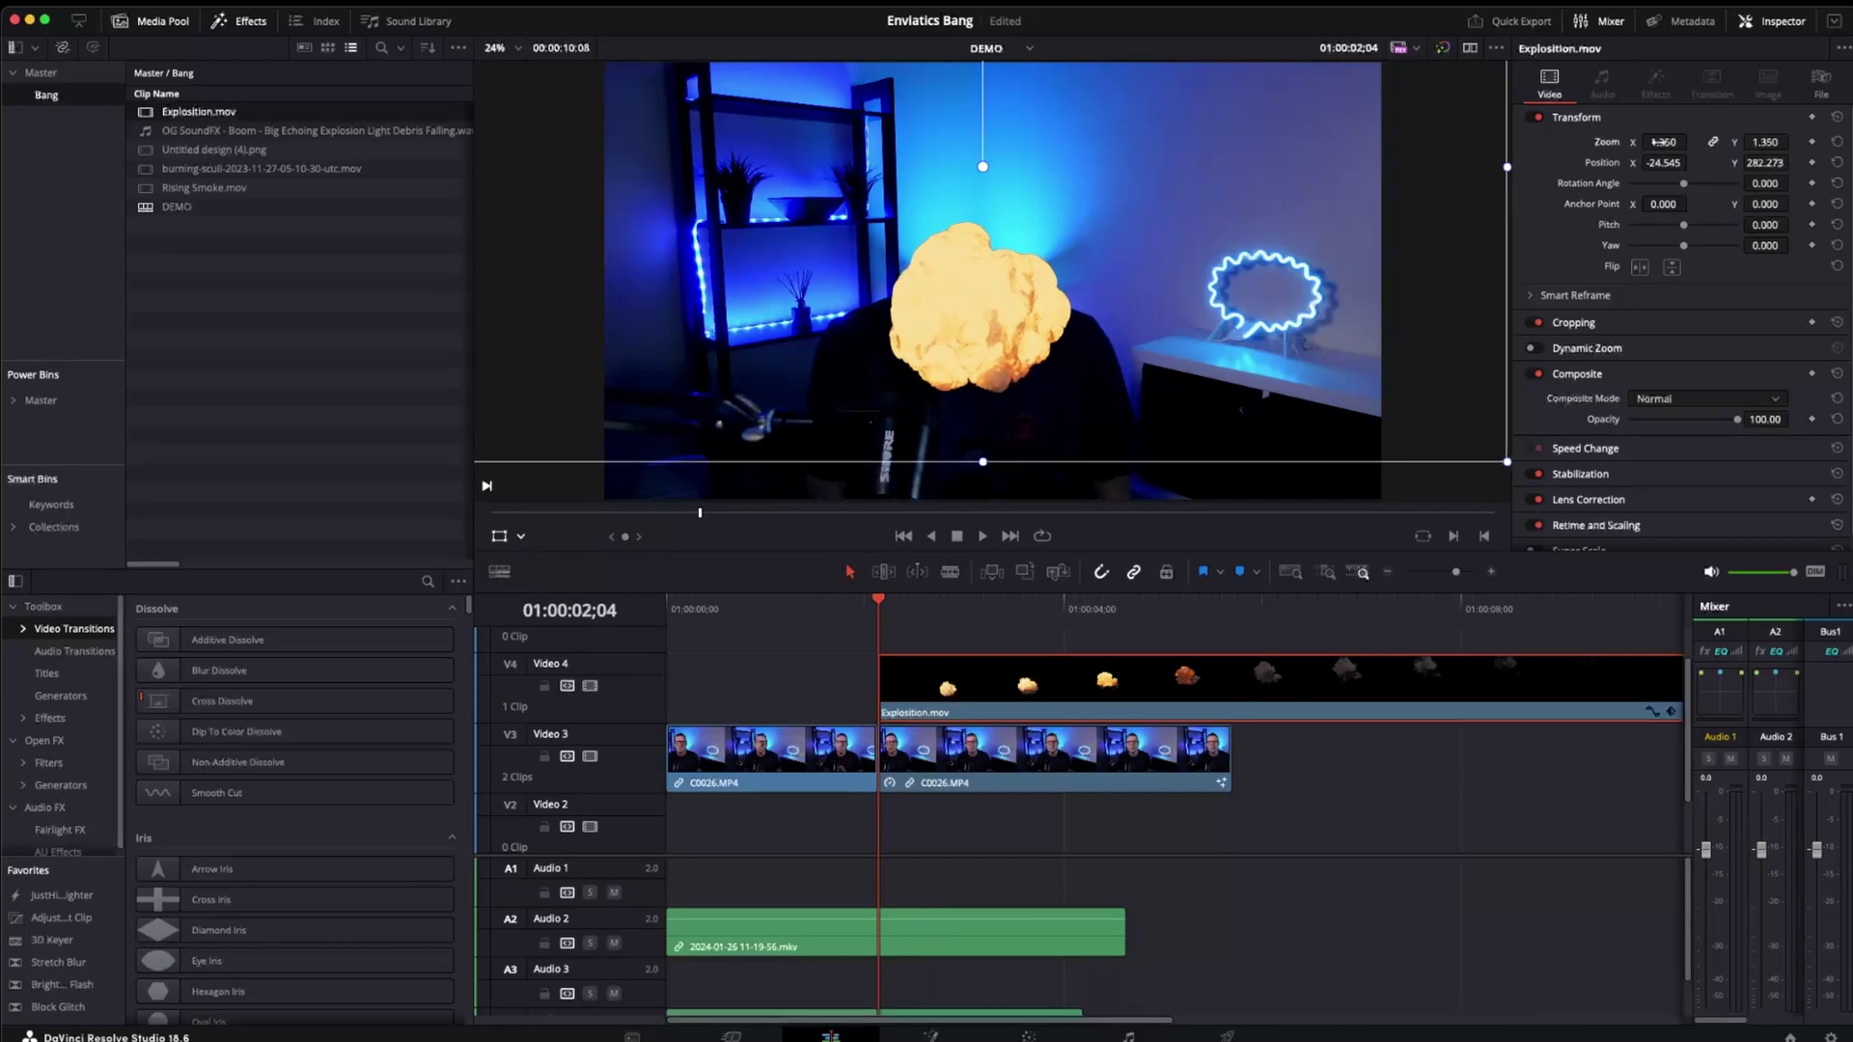
pyautogui.moveTo(1021, 291)
pyautogui.mouseDown()
pyautogui.moveTo(1009, 248)
pyautogui.moveTo(999, 267)
pyautogui.mouseUp()
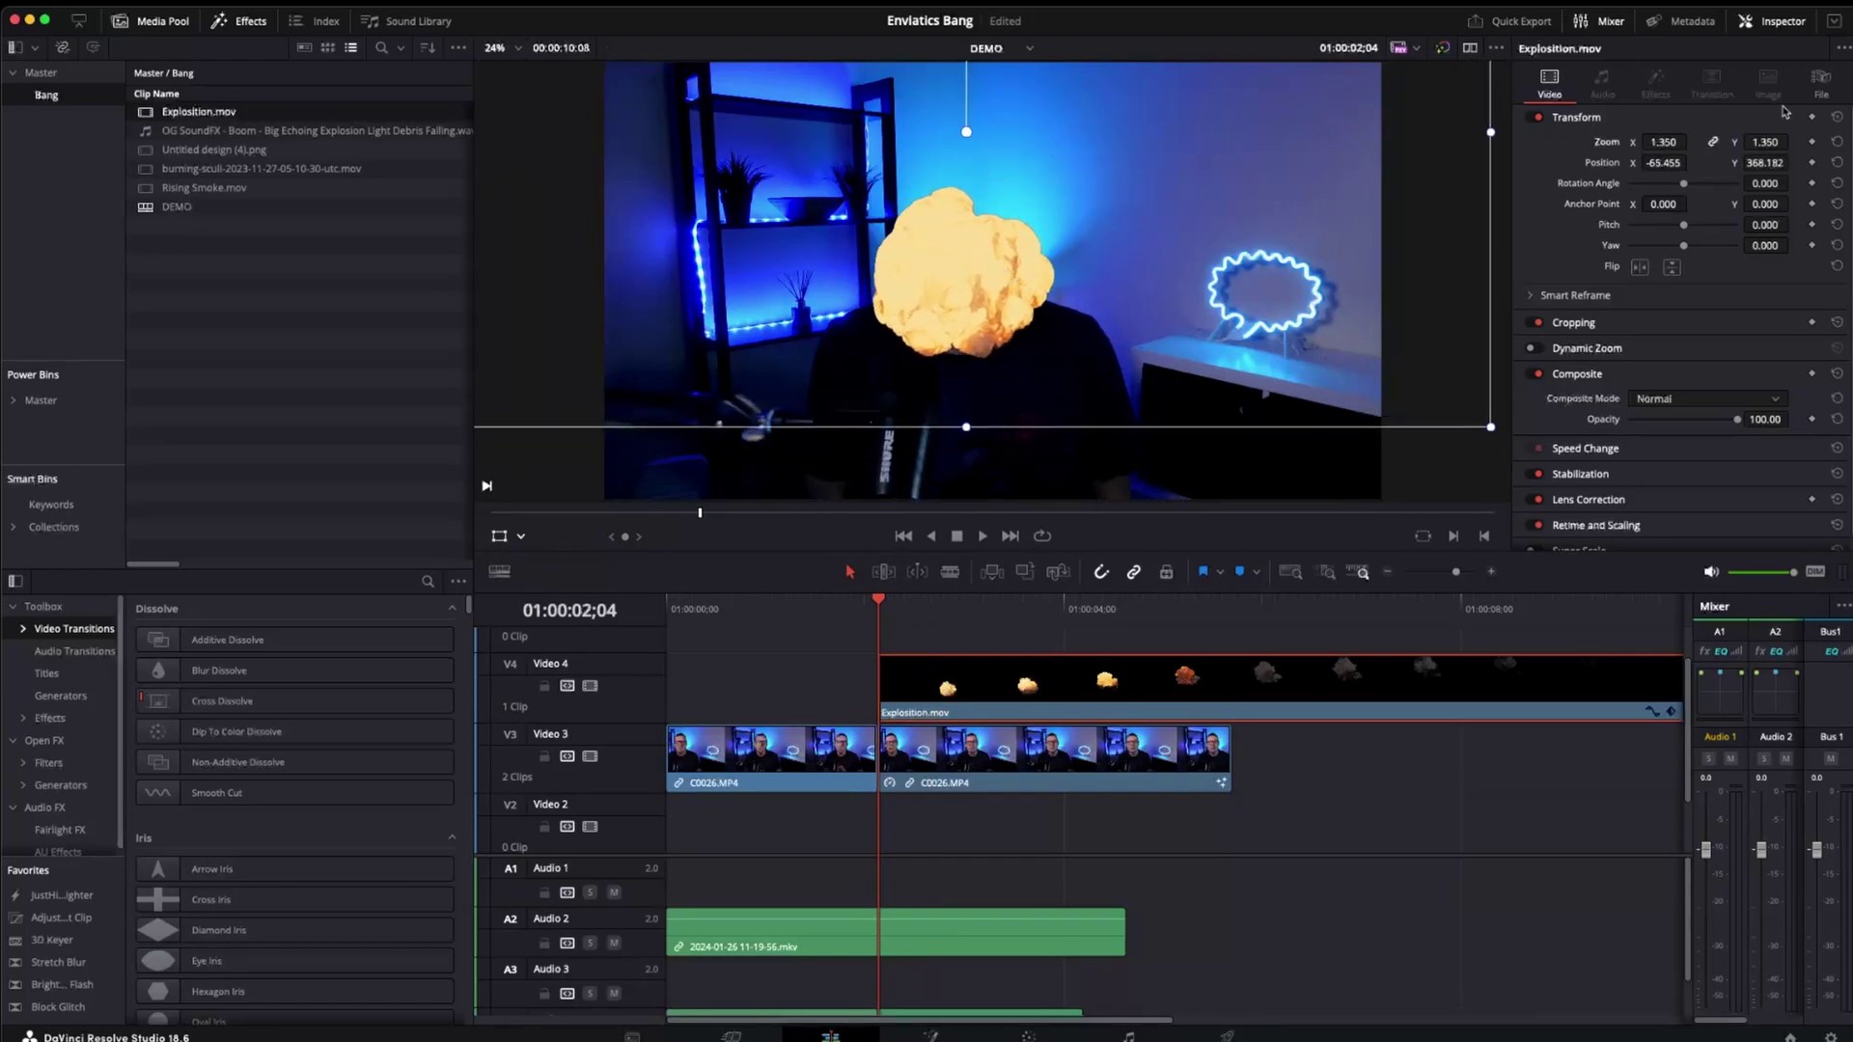
pyautogui.click(839, 611)
pyautogui.press('space')
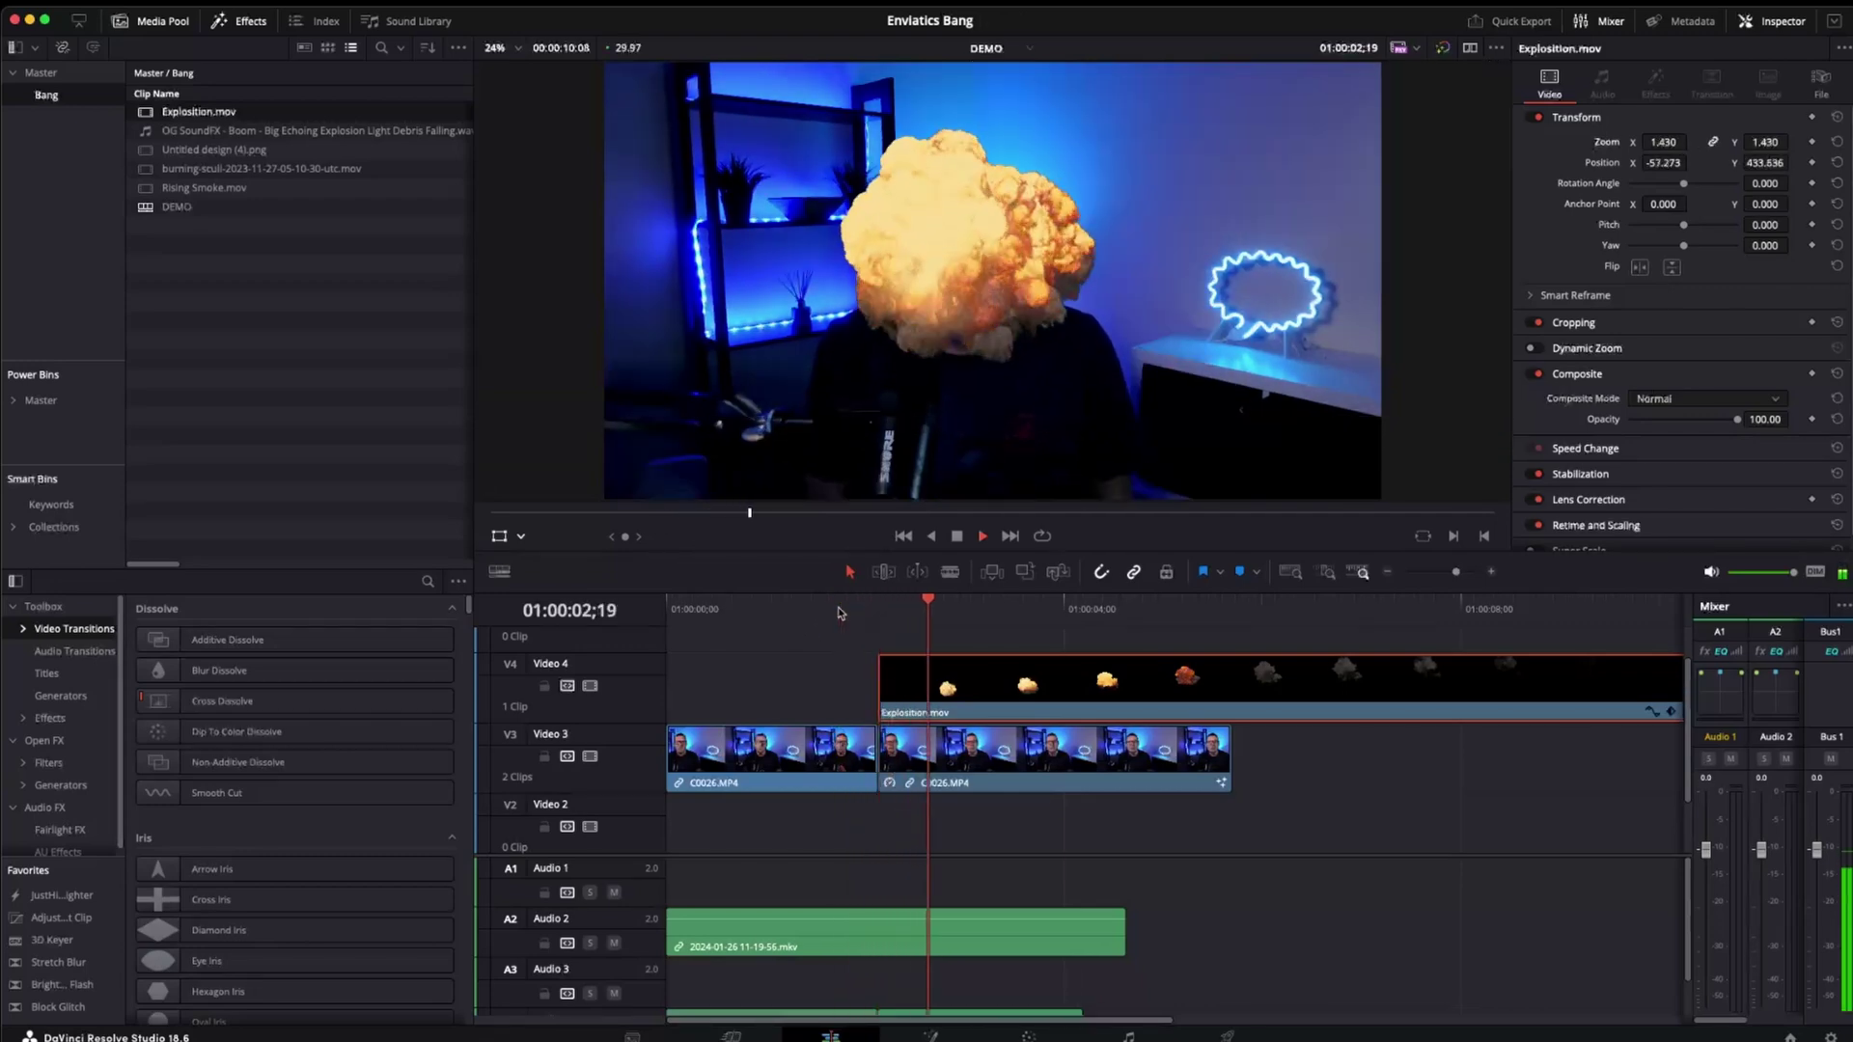
pyautogui.press('space')
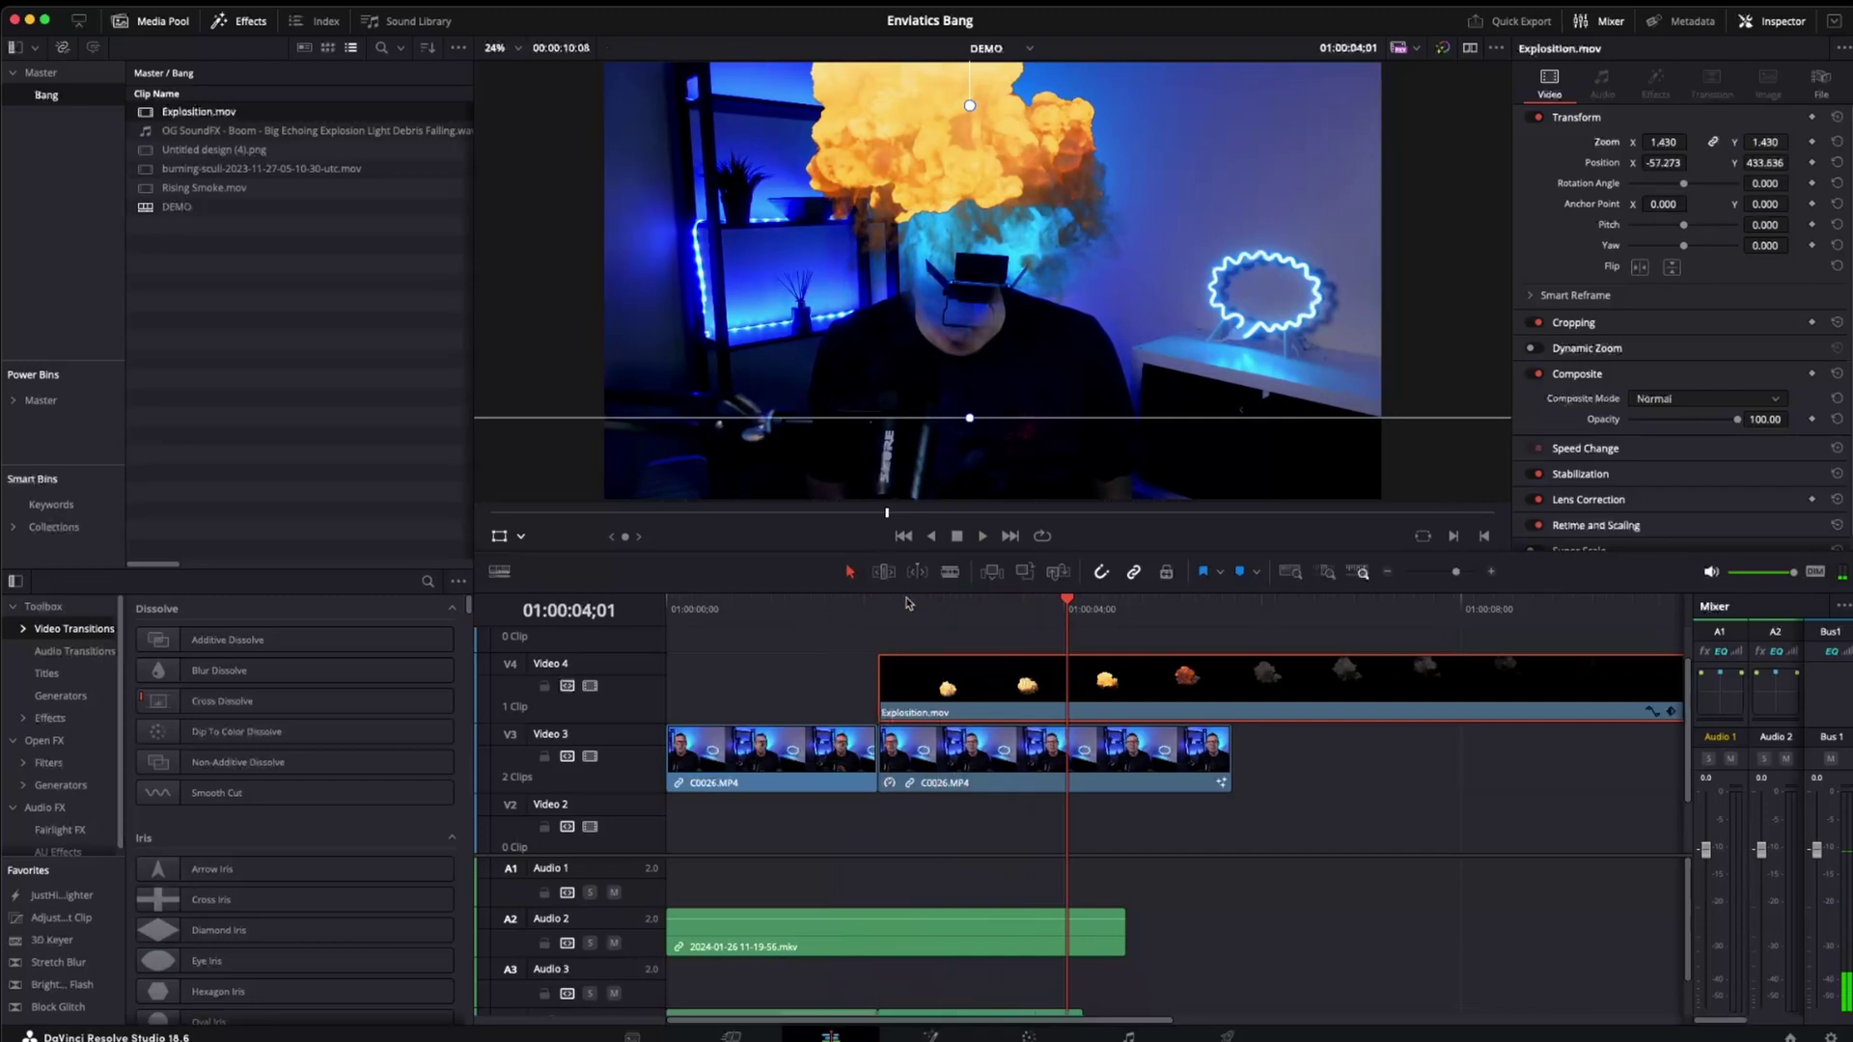
# Raise the explosion higher and enlarge it to 1.540 zoom, replaying to check
pyautogui.click(905, 603)
pyautogui.moveTo(967, 313); pyautogui.dragTo(967, 309)
pyautogui.click(857, 610)
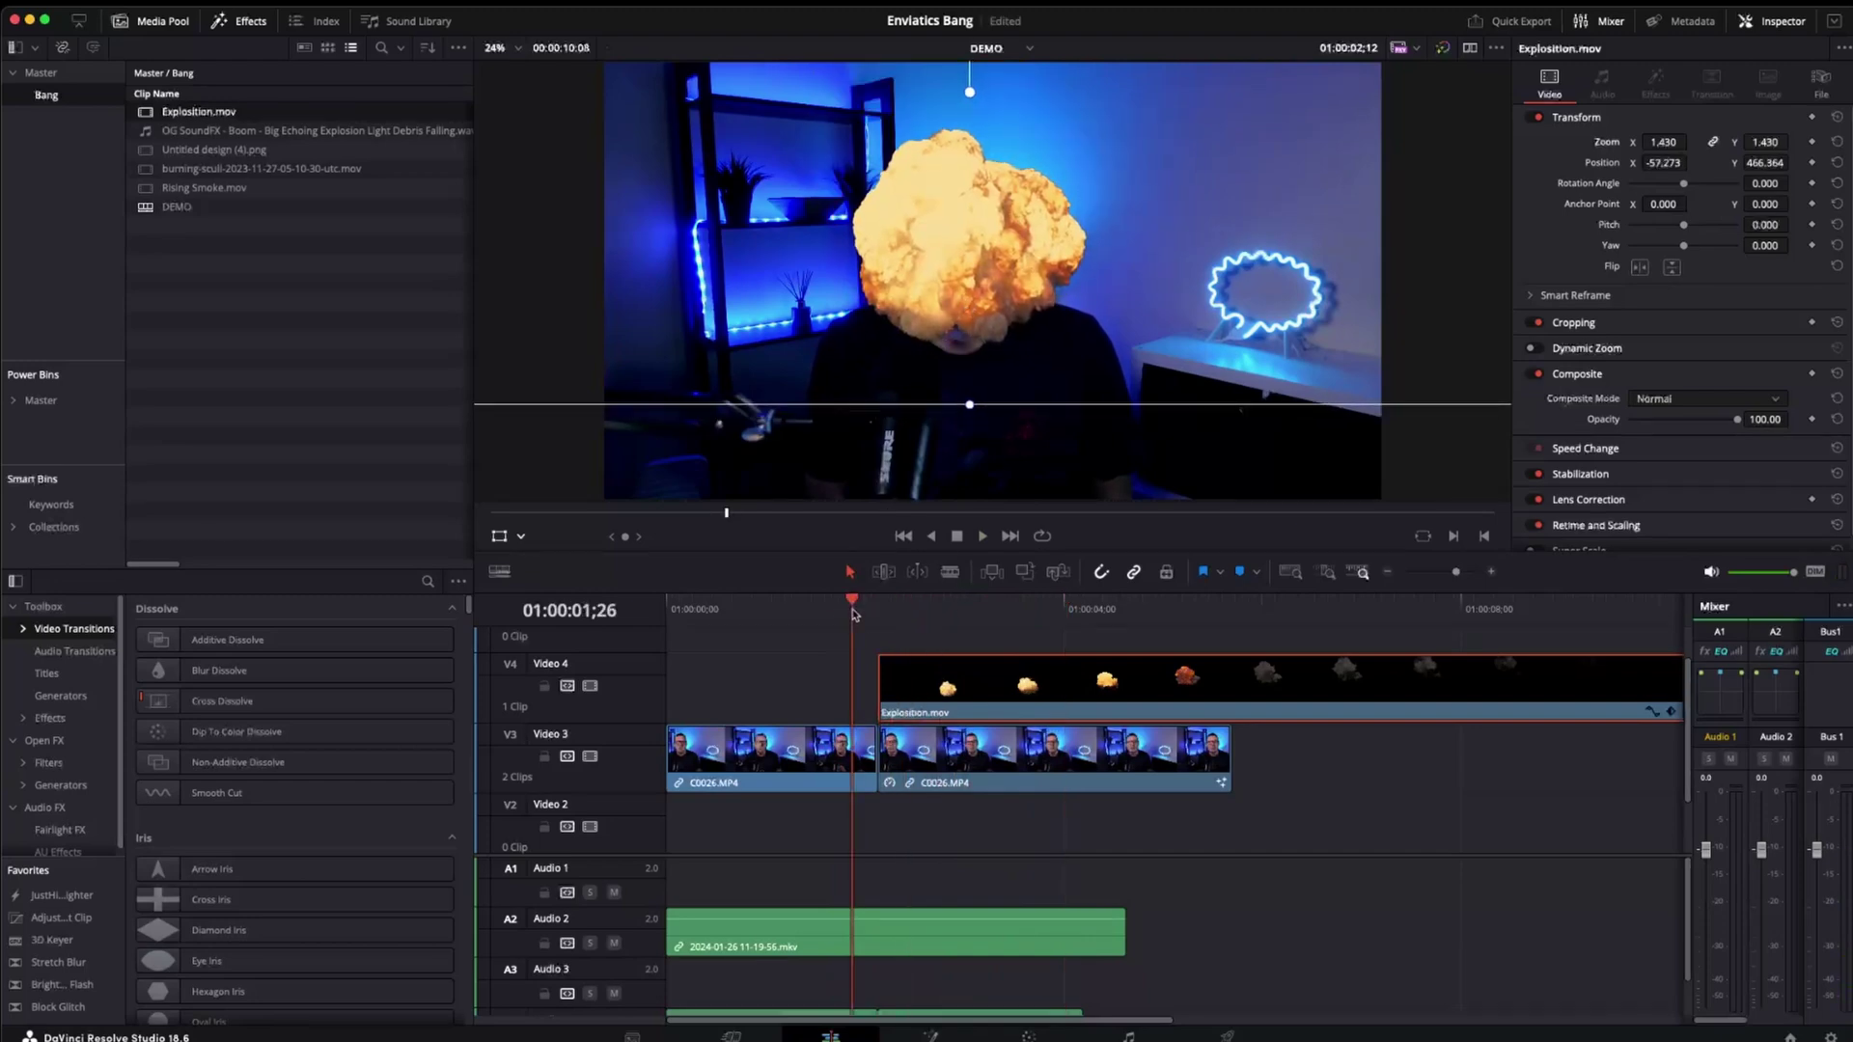
pyautogui.press('space')
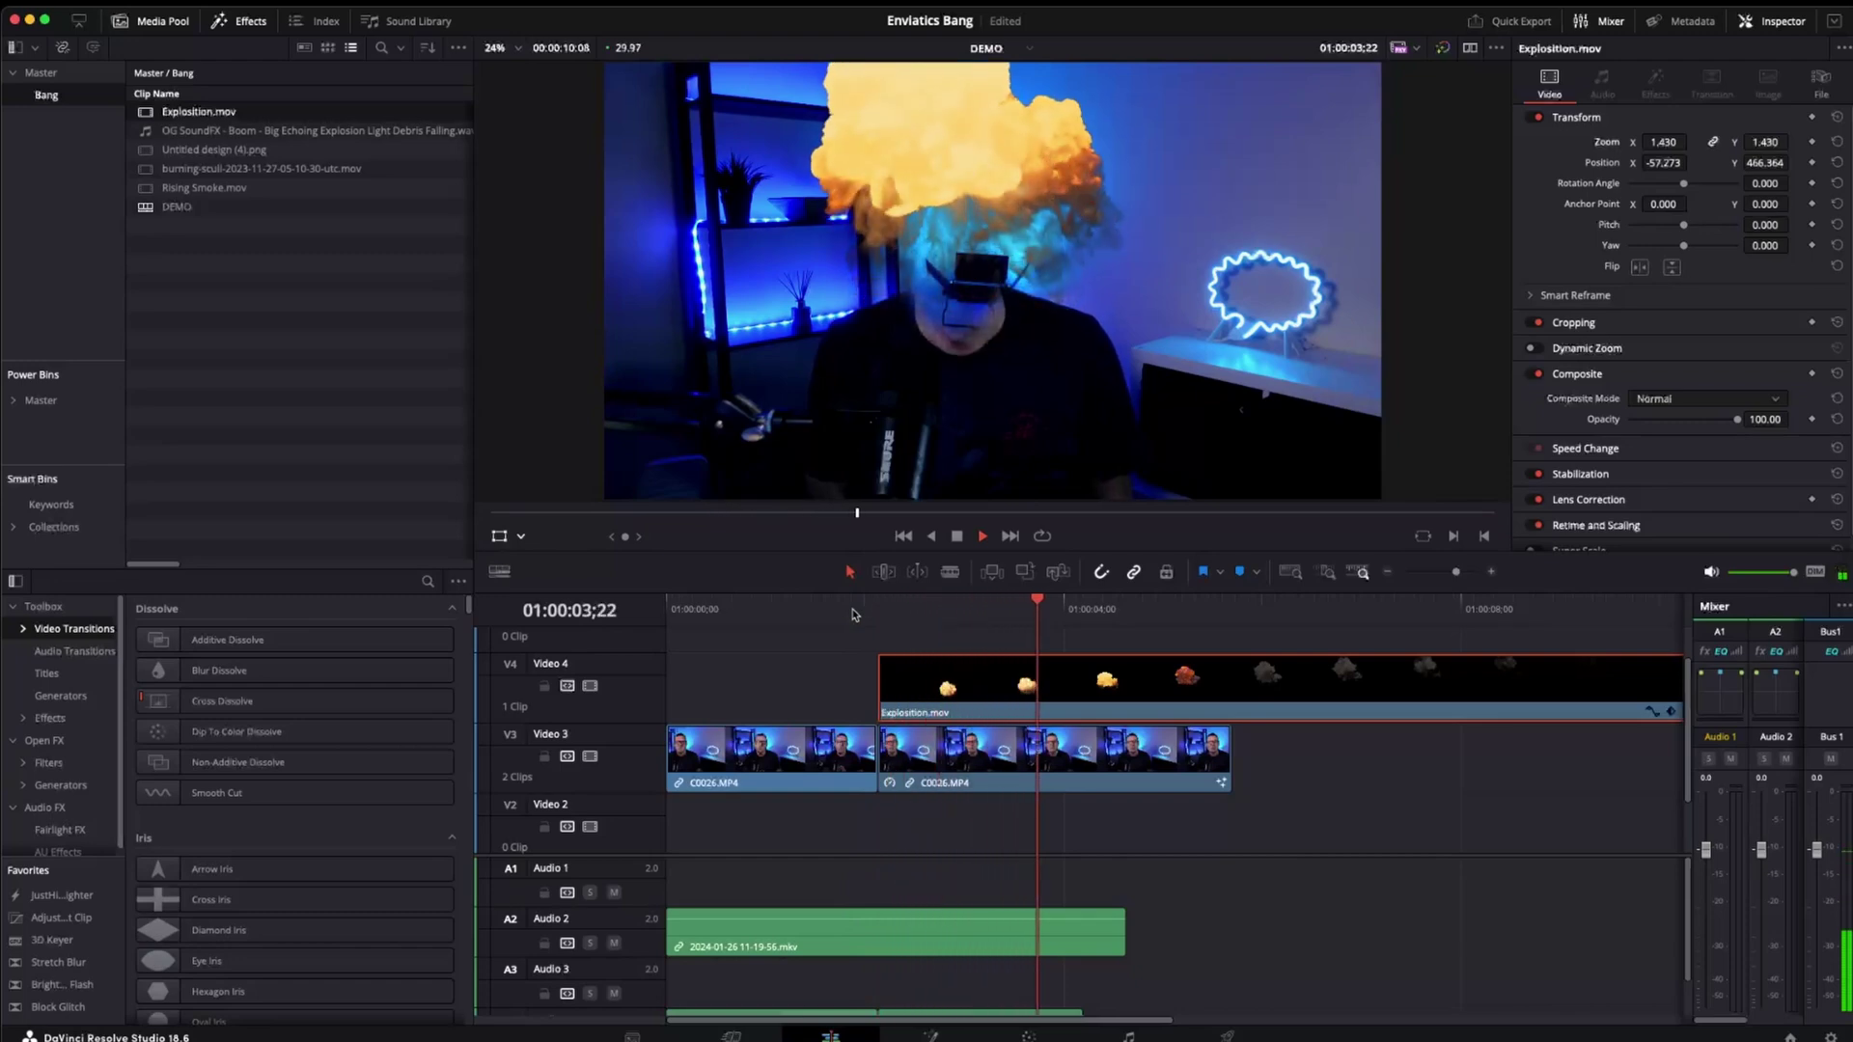
pyautogui.press('space')
pyautogui.moveTo(1668, 141); pyautogui.dragTo(1671, 141)
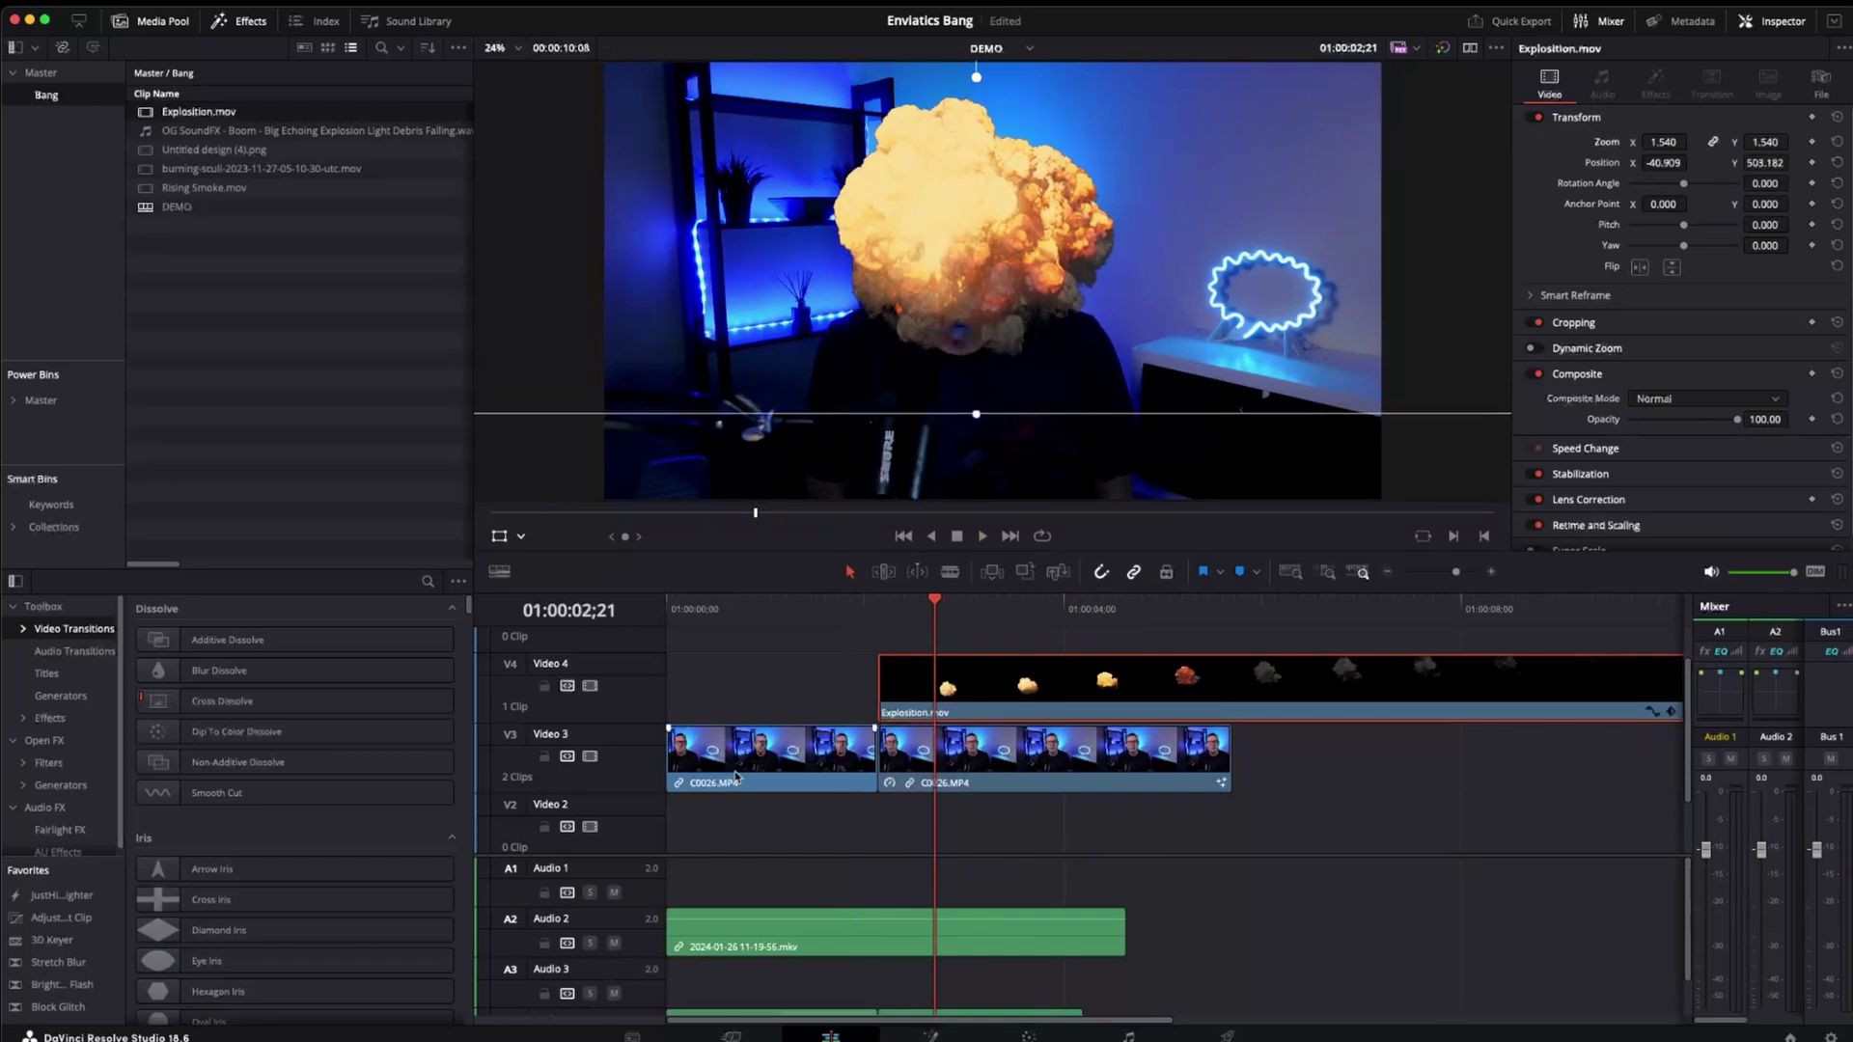
pyautogui.click(859, 611)
pyautogui.press('space')
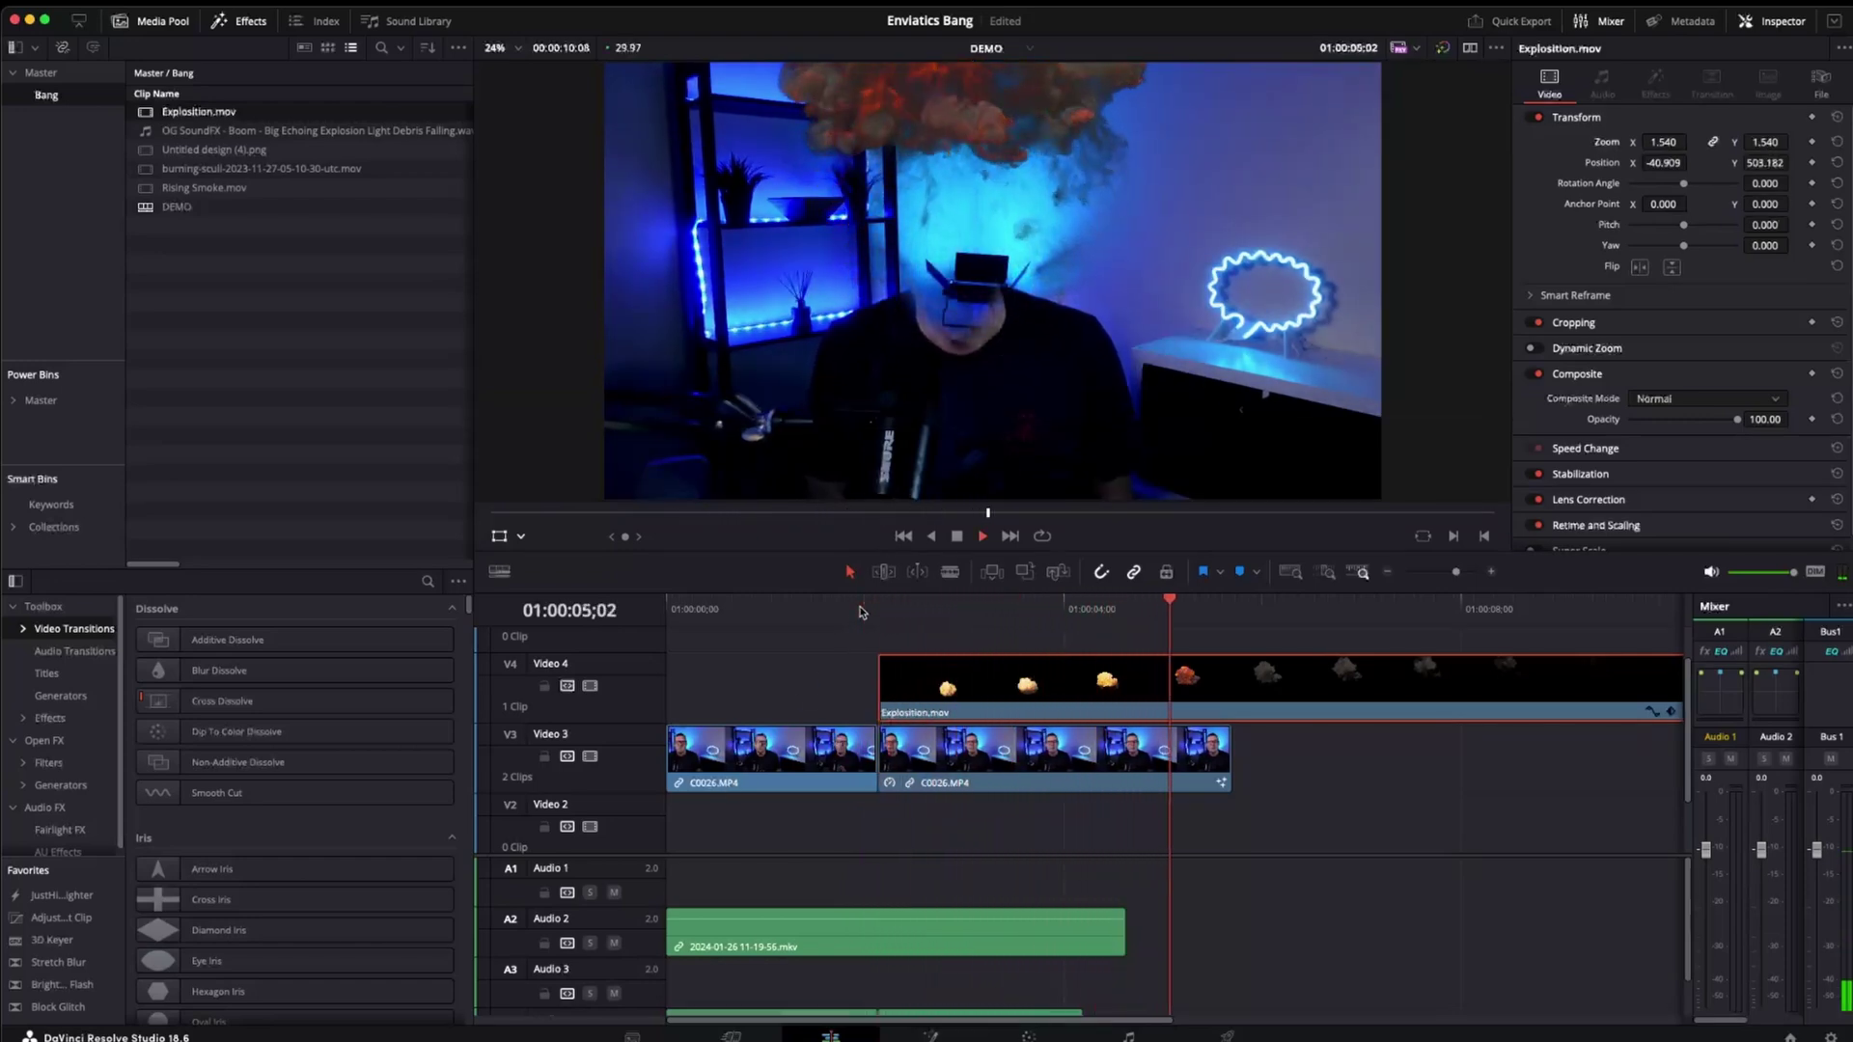
pyautogui.press('space')
pyautogui.moveTo(936, 611); pyautogui.dragTo(1045, 622)
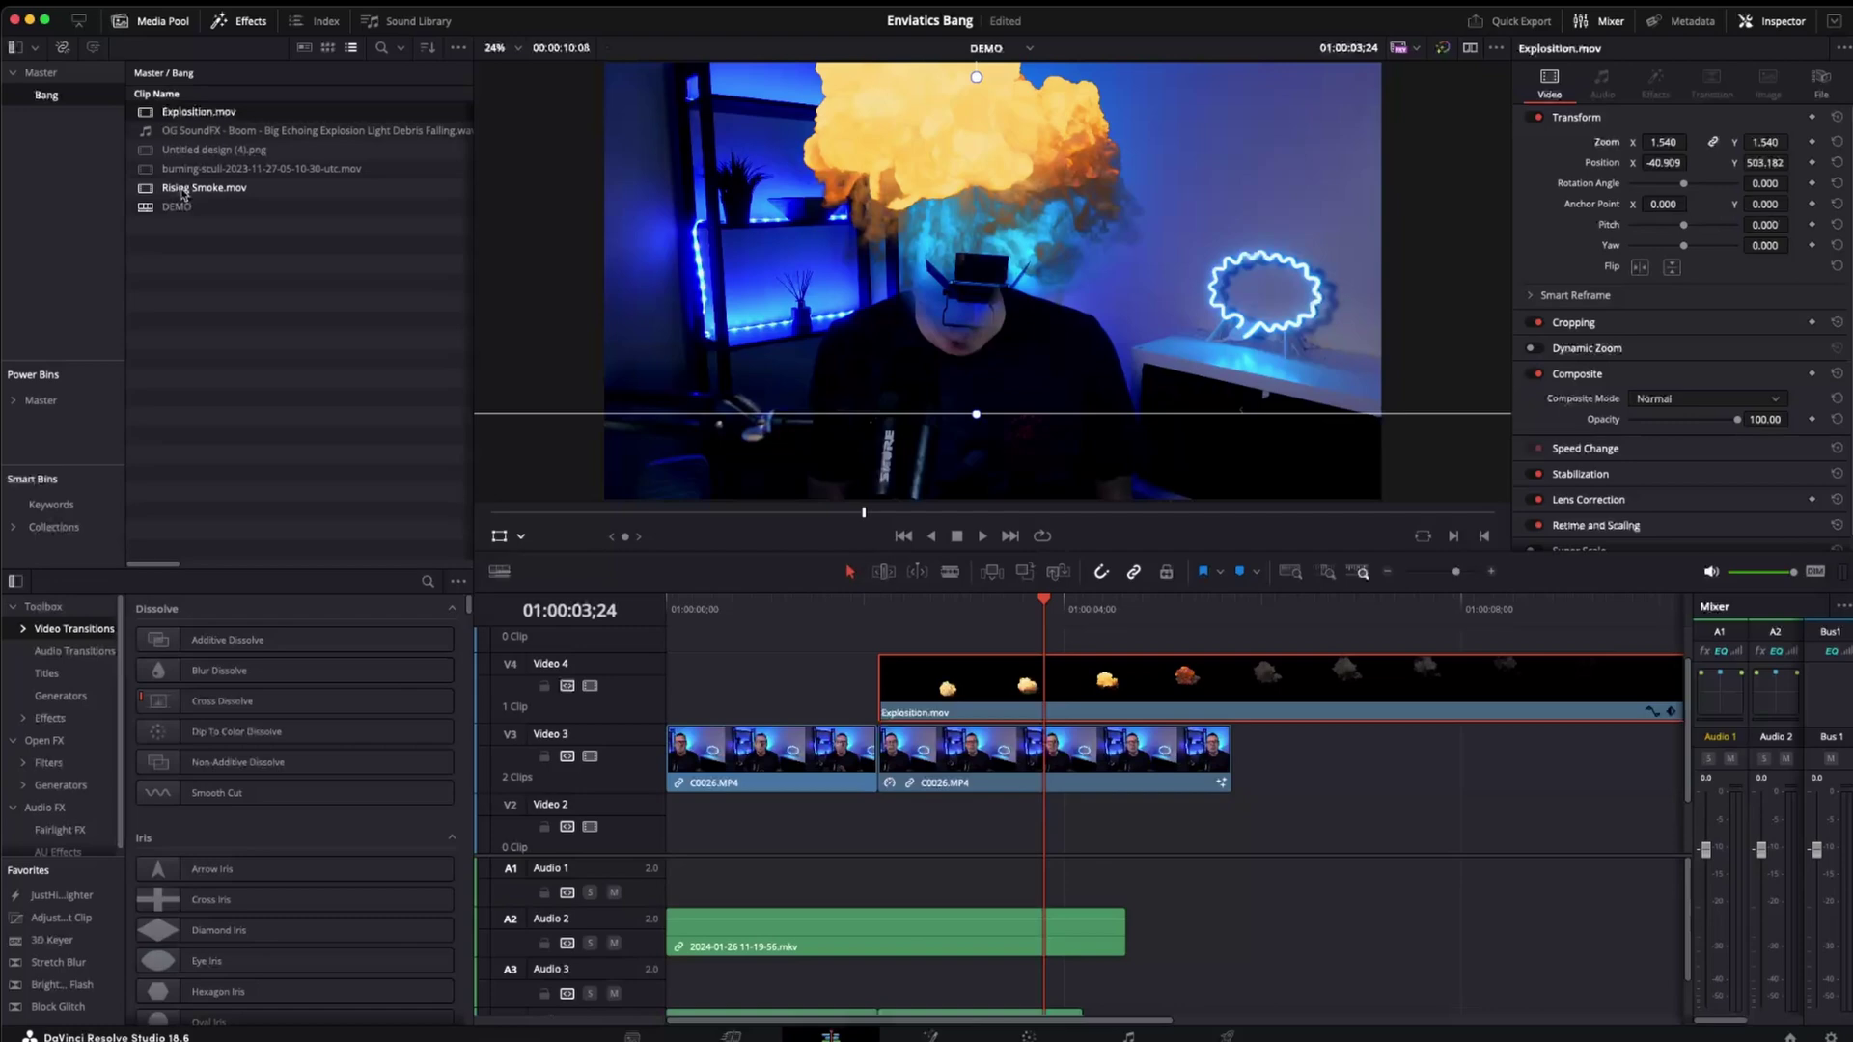
# Put Rising Smoke.mov on Video 2 at the cut, zoom it to 1.850 and raise it behind the neck
pyautogui.moveTo(178, 191); pyautogui.dragTo(886, 826)
pyautogui.moveTo(1131, 359)
pyautogui.mouseDown()
pyautogui.moveTo(1023, 343)
pyautogui.moveTo(1042, 213)
pyautogui.moveTo(1139, 344)
pyautogui.mouseUp()
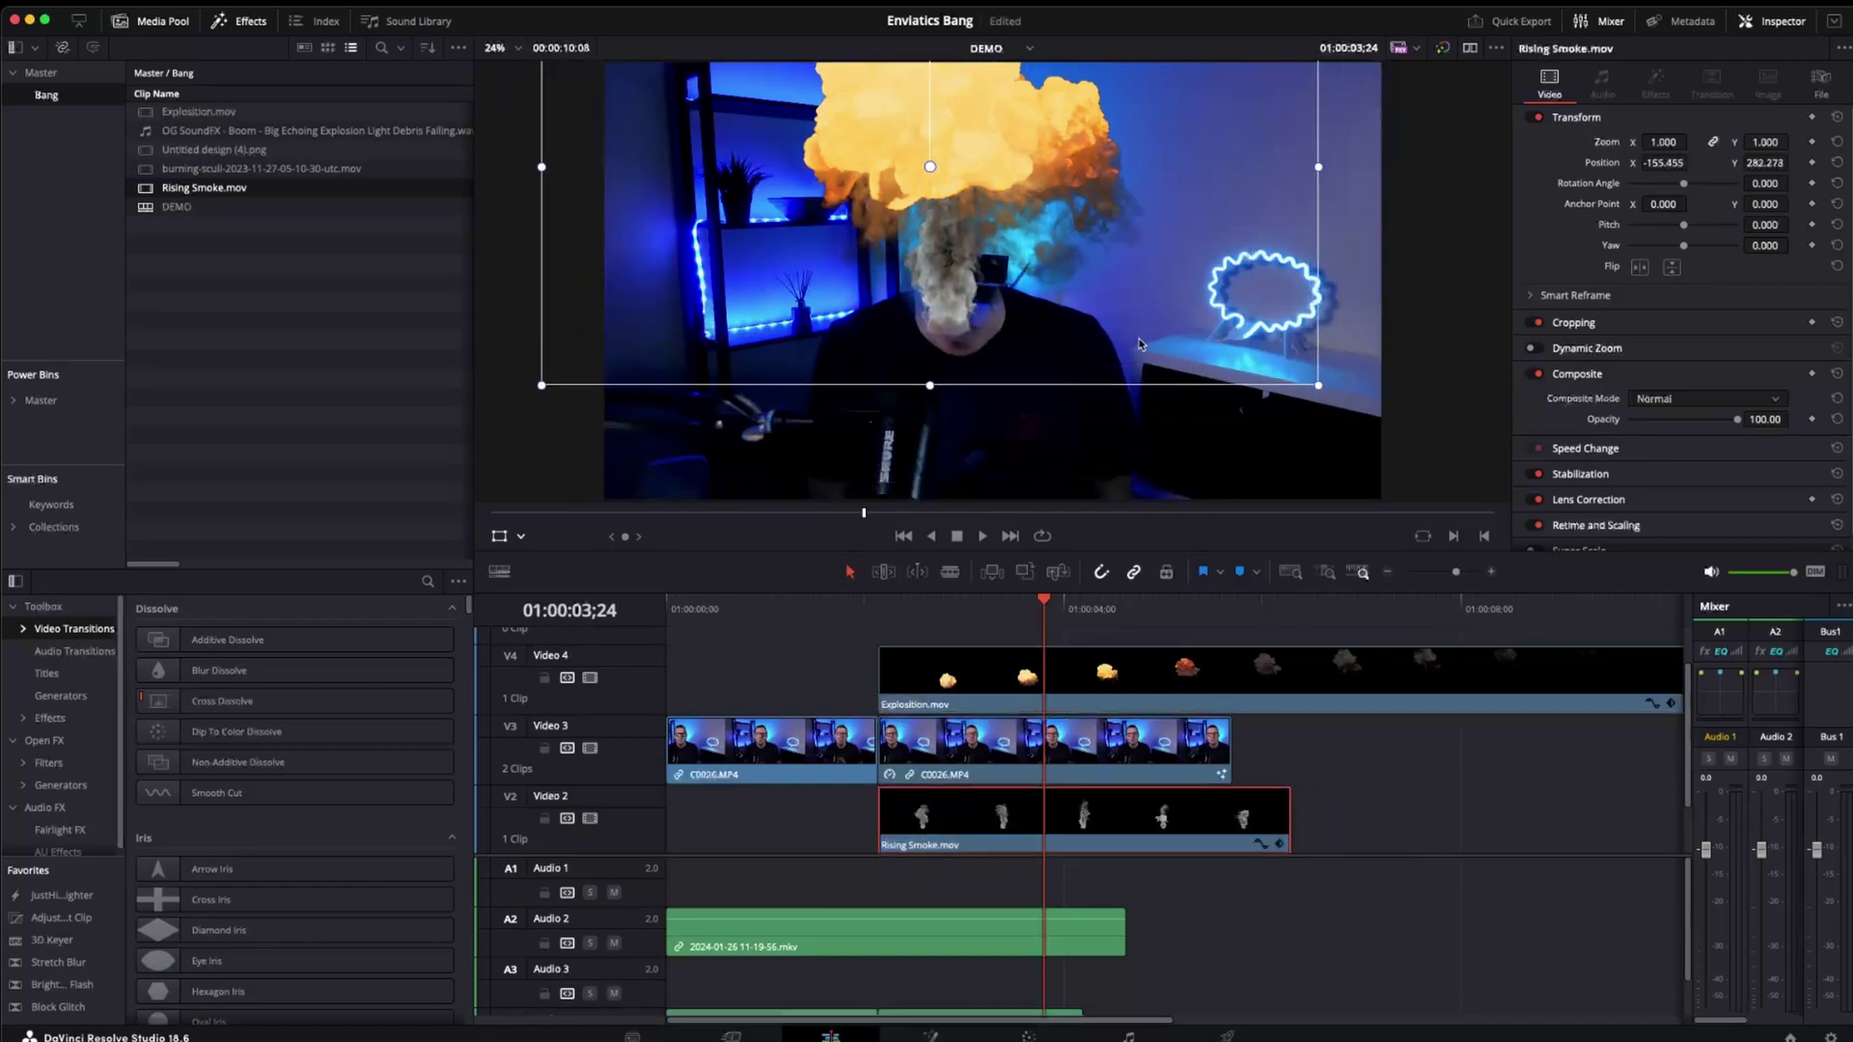
pyautogui.press('Return')
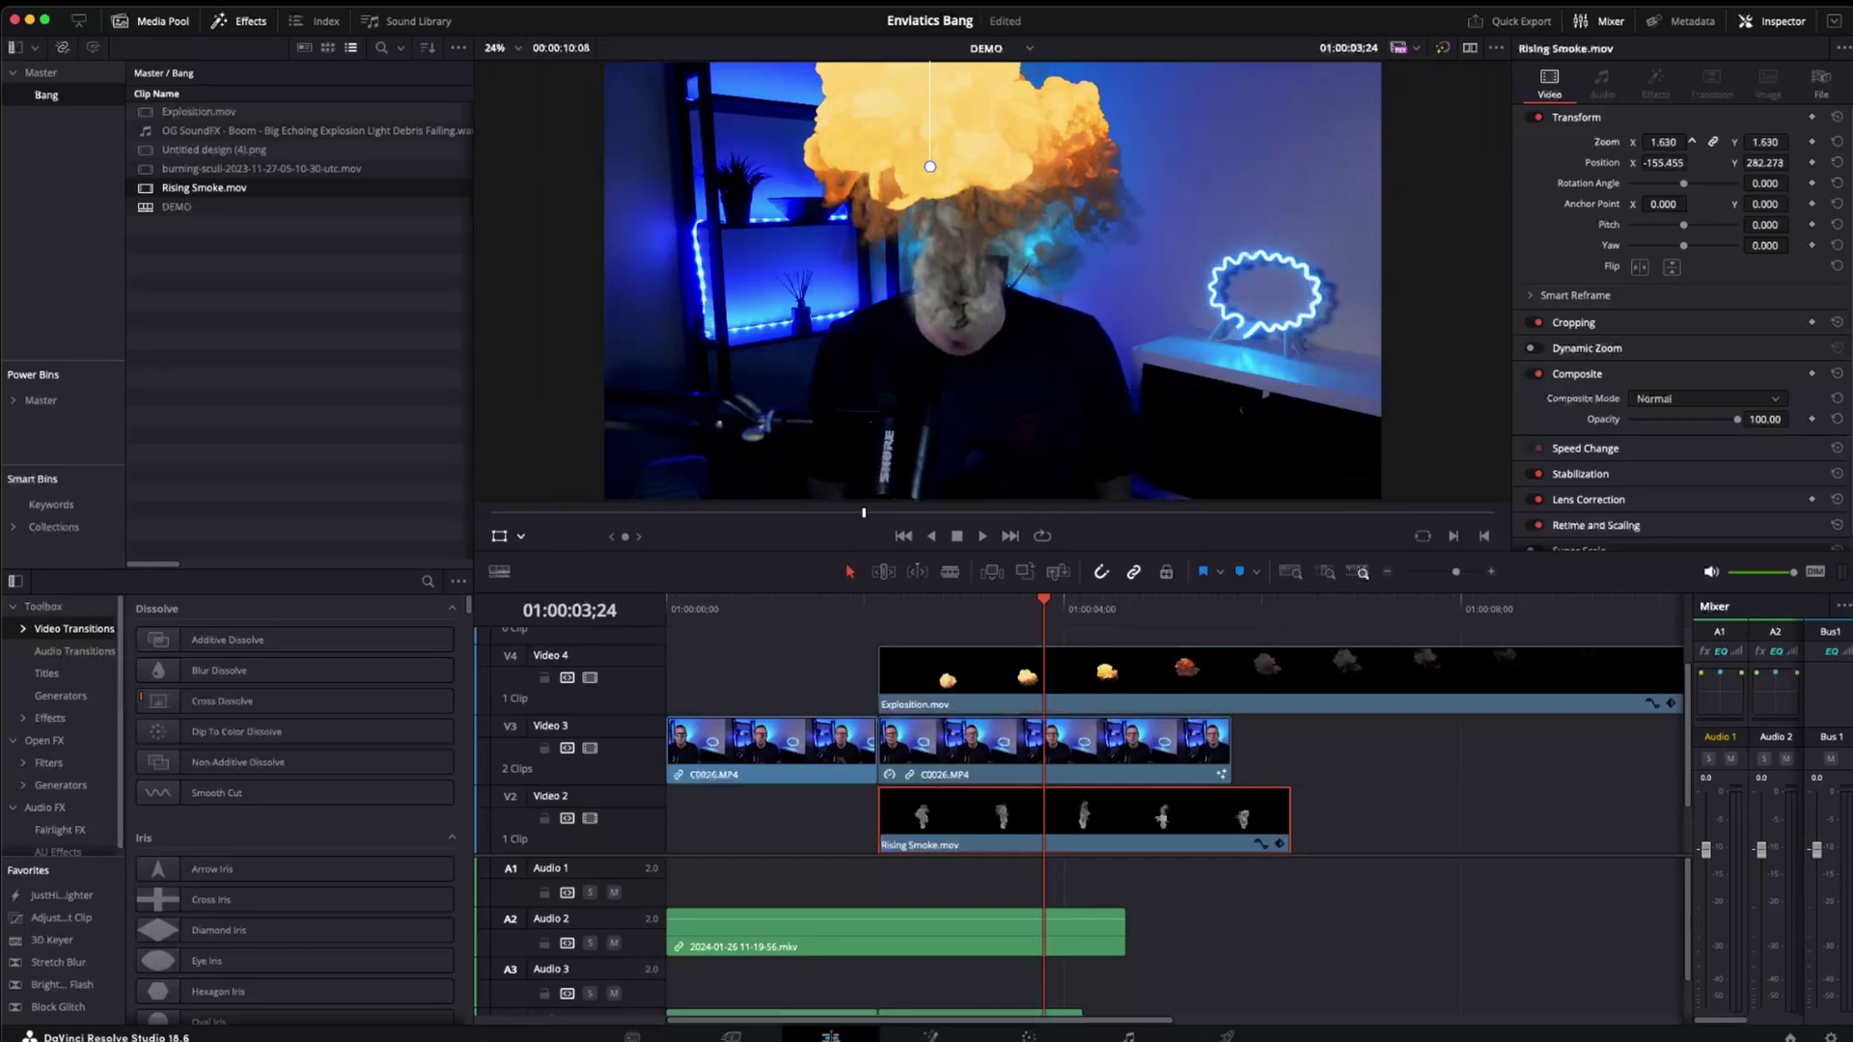
pyautogui.scroll(-1, 1243, 218)
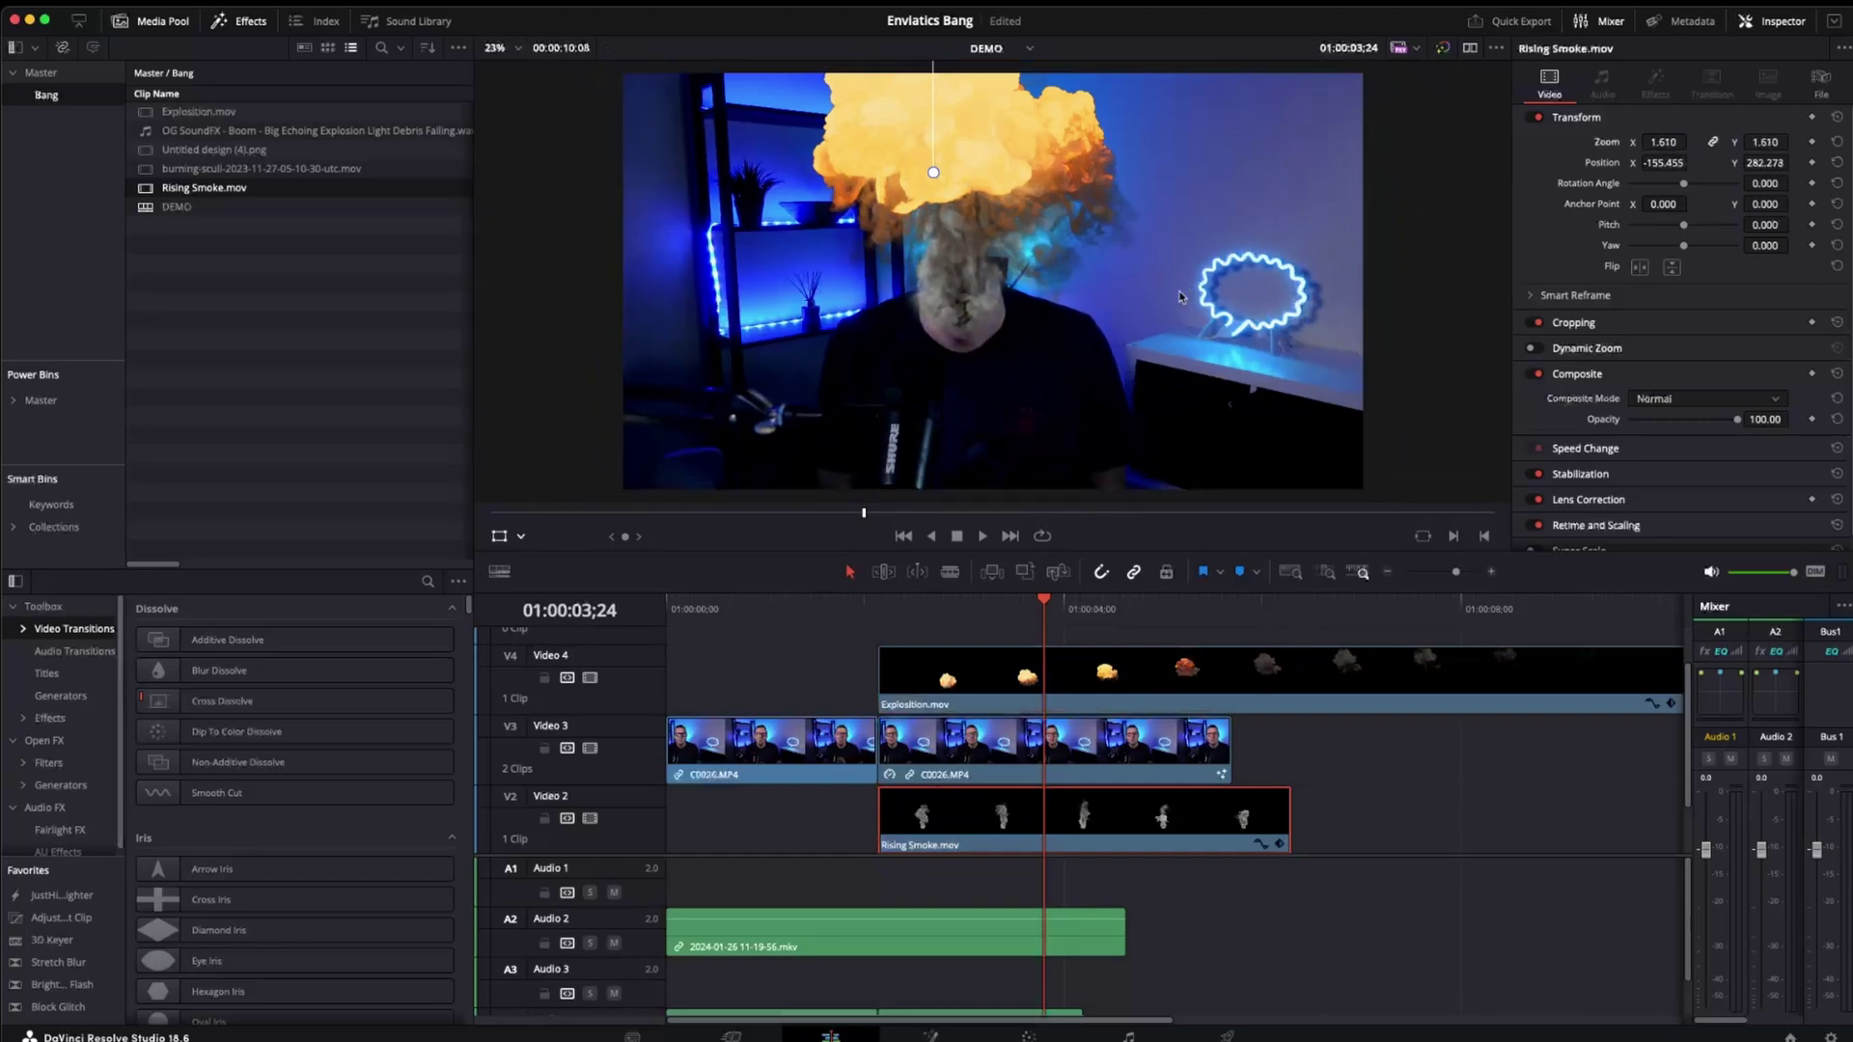
pyautogui.moveTo(1216, 314)
pyautogui.mouseDown()
pyautogui.moveTo(1216, 271)
pyautogui.moveTo(1216, 295)
pyautogui.mouseUp()
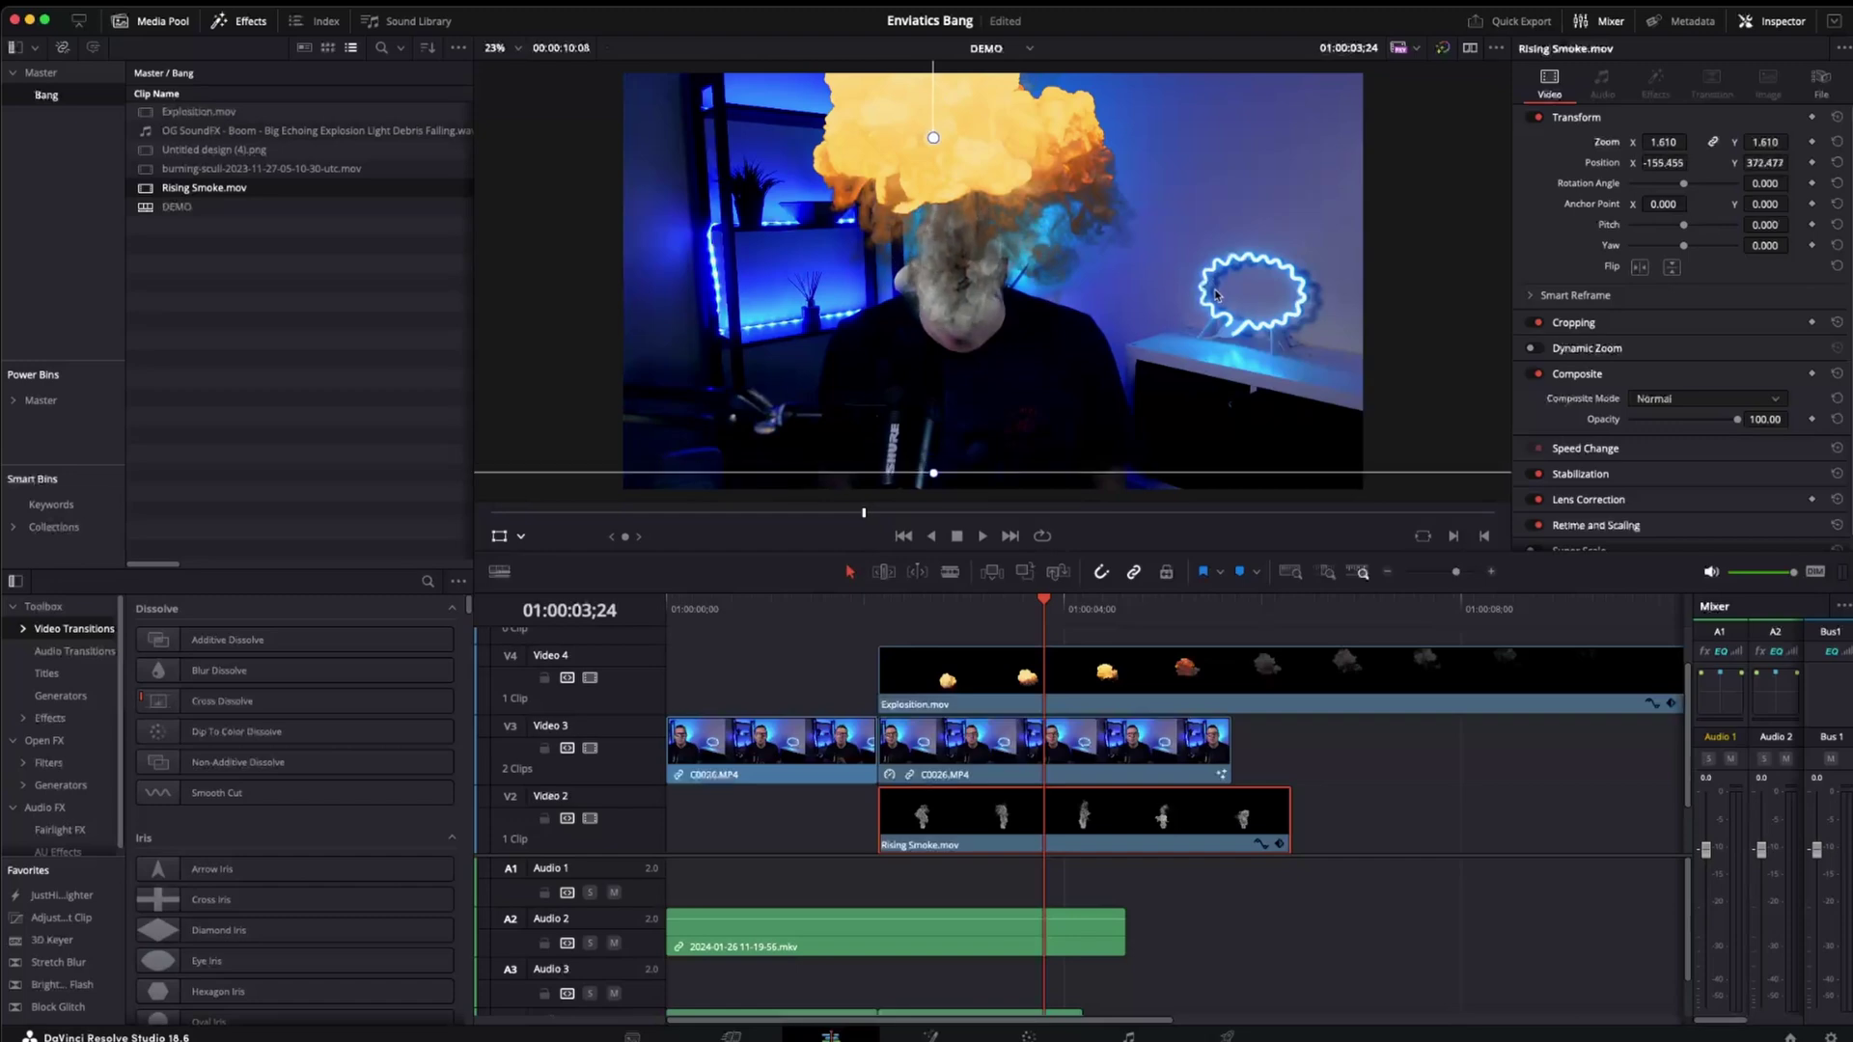
pyautogui.click(1217, 601)
pyautogui.moveTo(1219, 600); pyautogui.dragTo(923, 610)
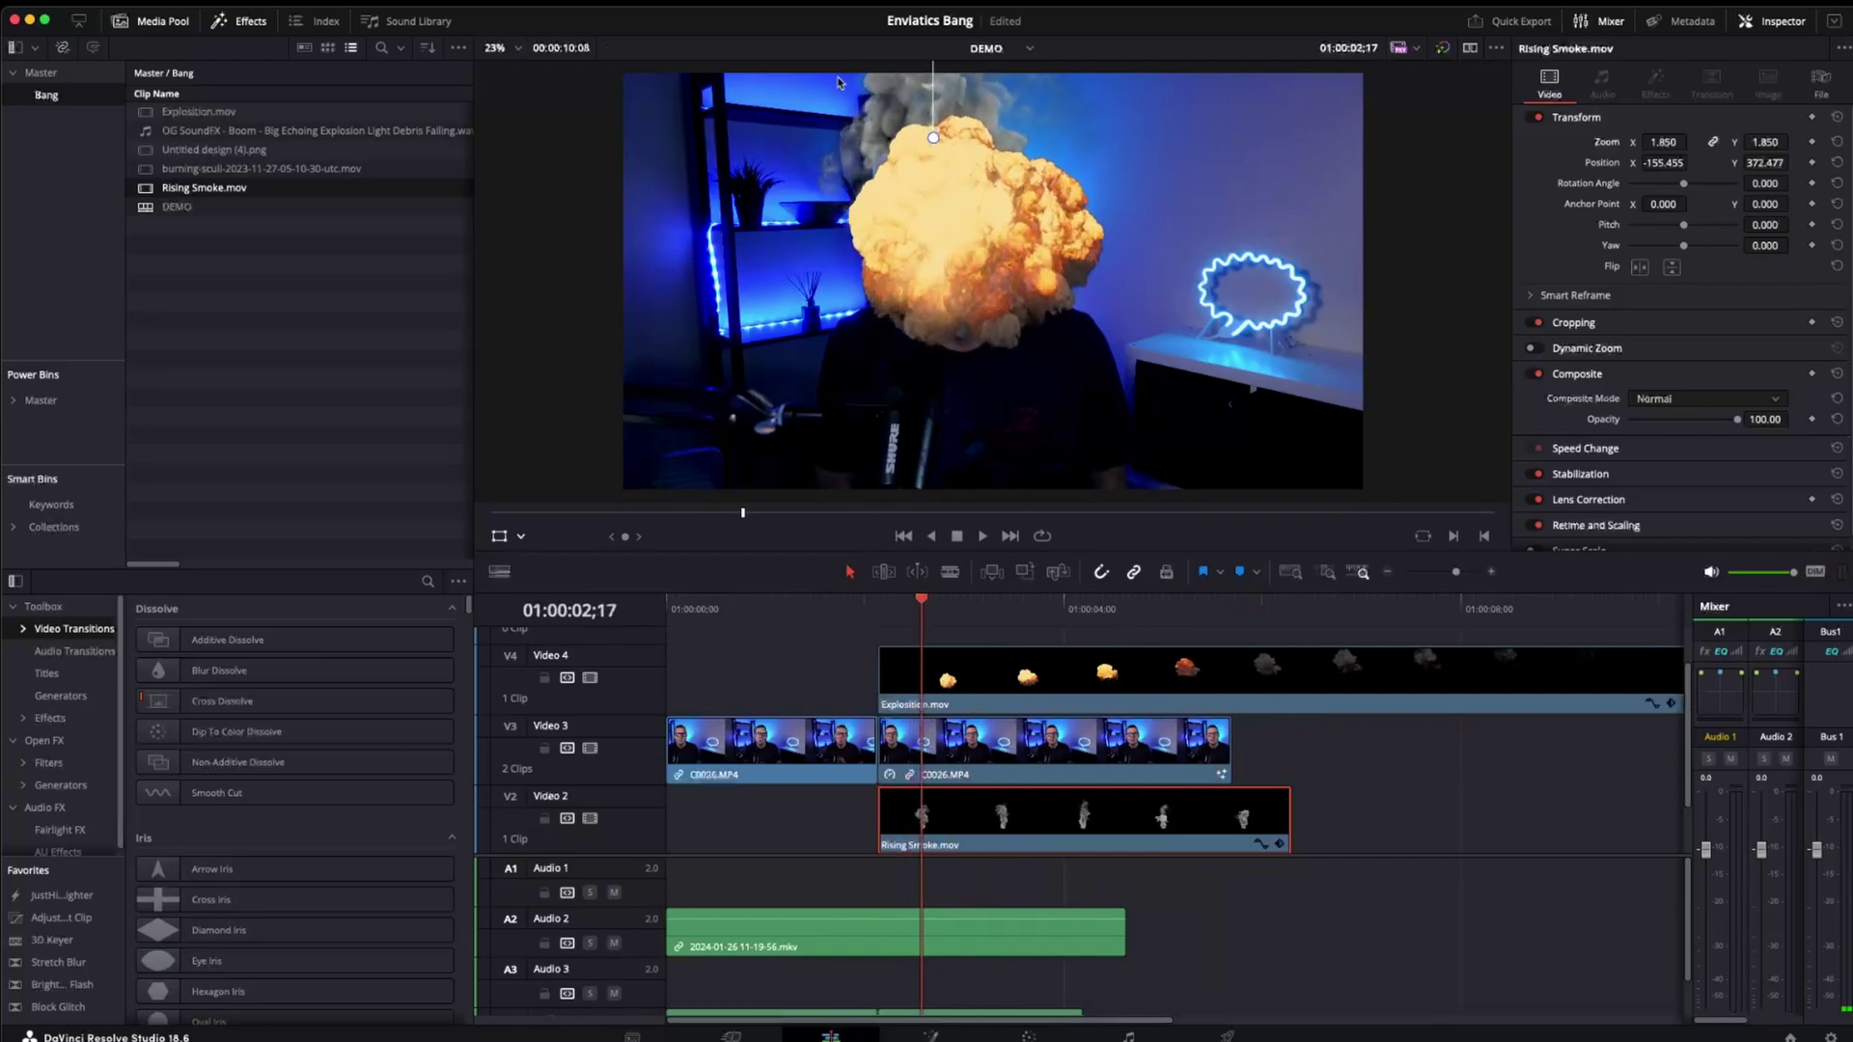
pyautogui.moveTo(929, 605); pyautogui.dragTo(888, 610)
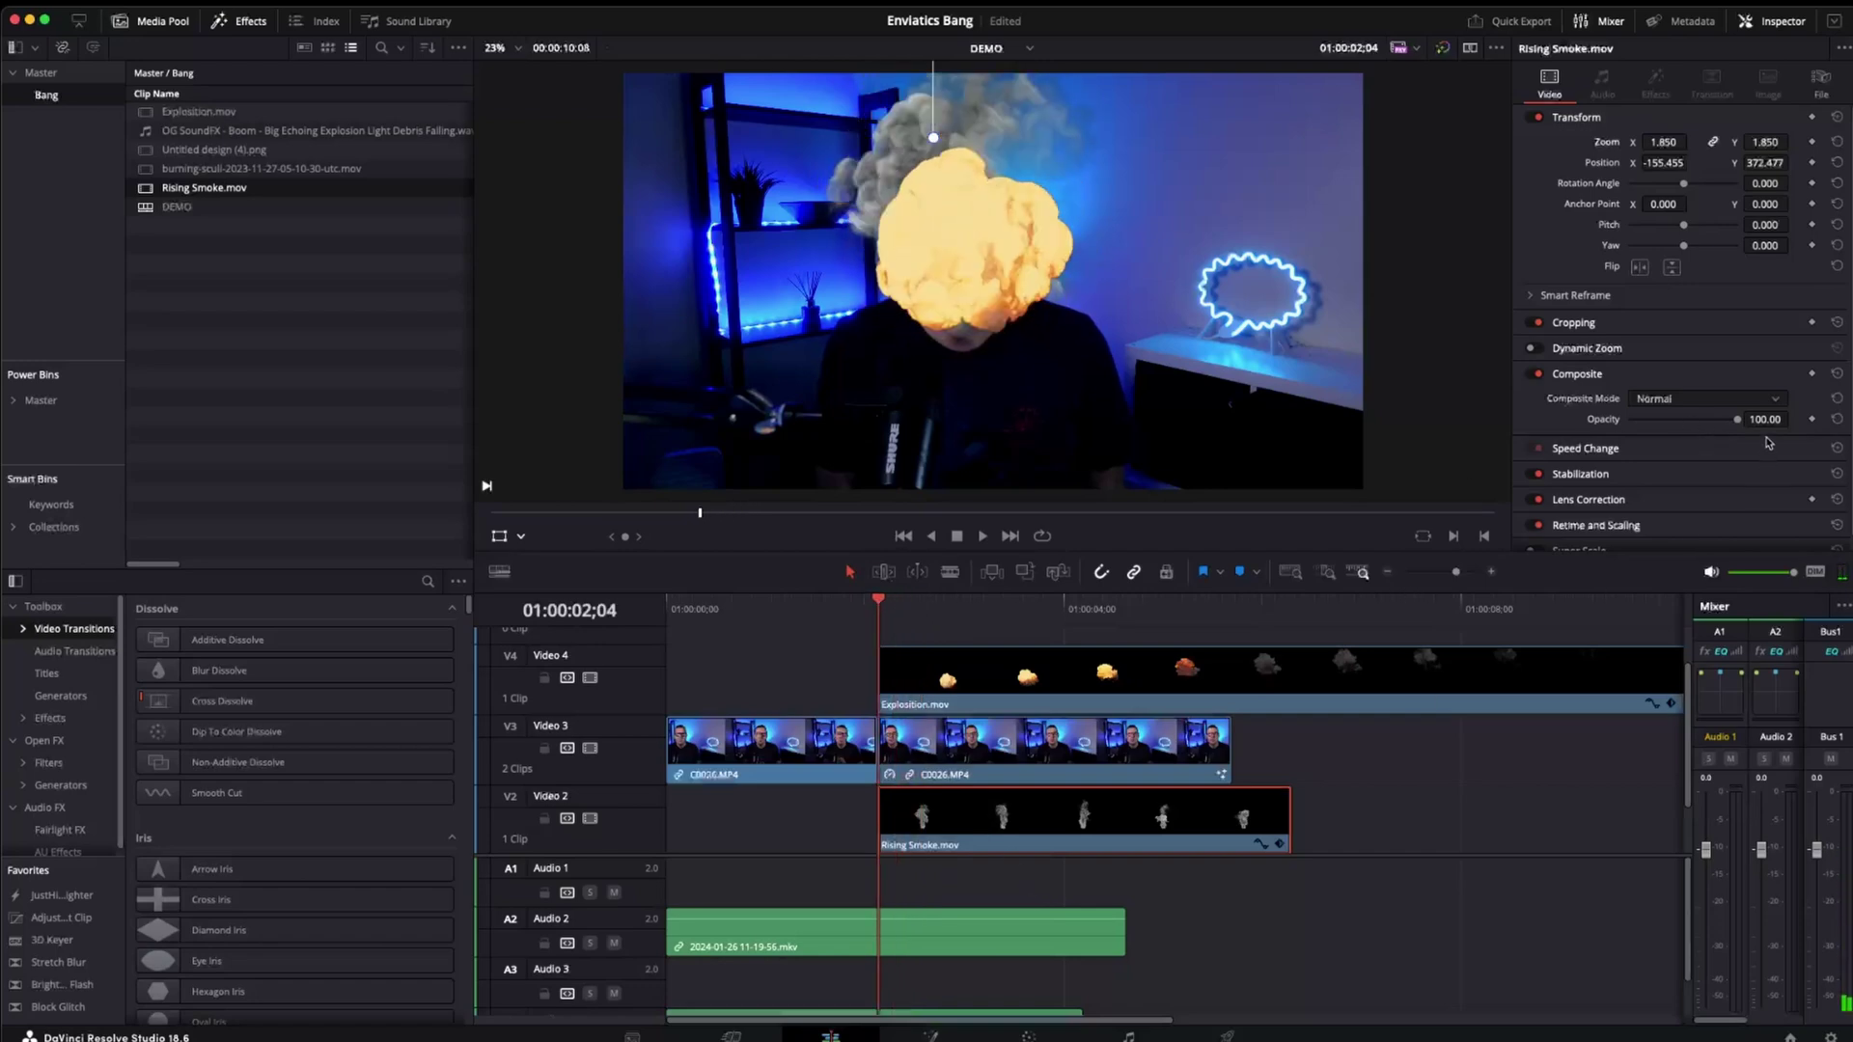
# Crop most of the Rising Smoke clip away from the top, settling Crop Top at 502.900
pyautogui.click(1708, 329)
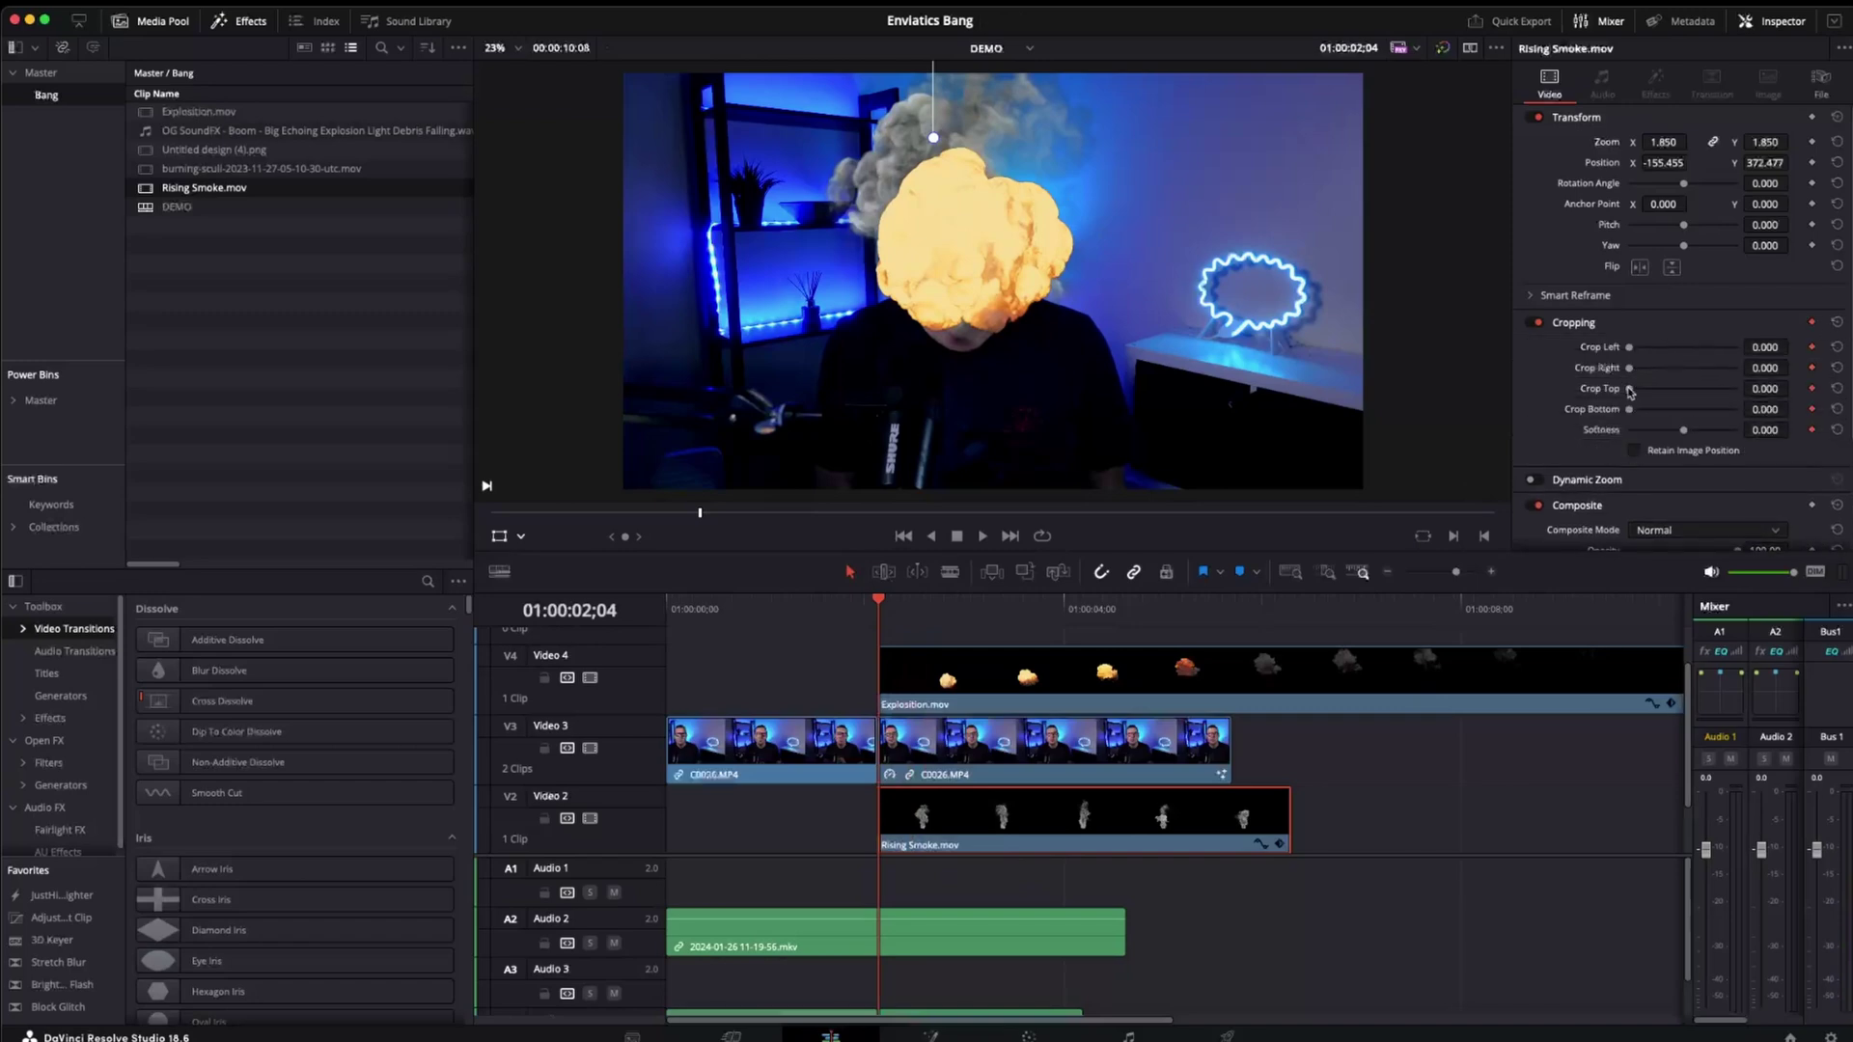
pyautogui.moveTo(1630, 391); pyautogui.dragTo(1644, 391)
pyautogui.doubleClick(1599, 390)
pyautogui.moveTo(1631, 390); pyautogui.dragTo(1708, 393)
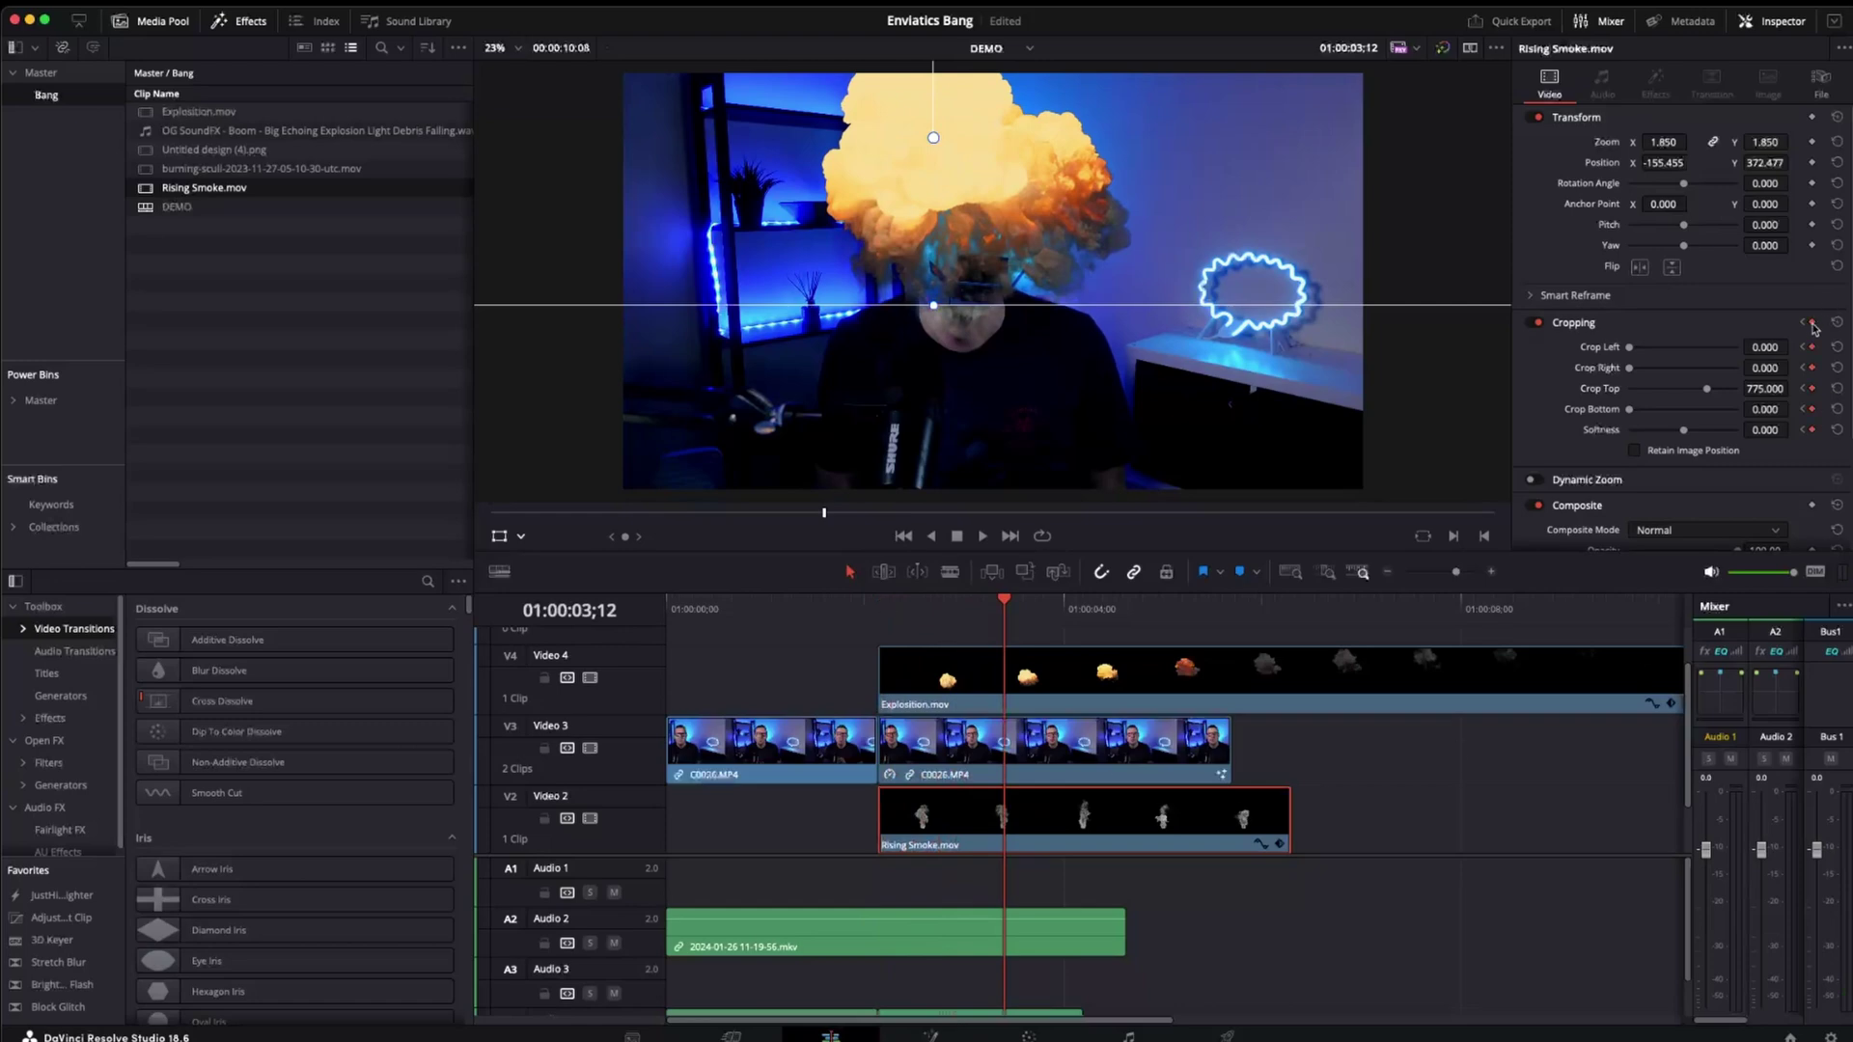
pyautogui.moveTo(1707, 388); pyautogui.dragTo(1681, 391)
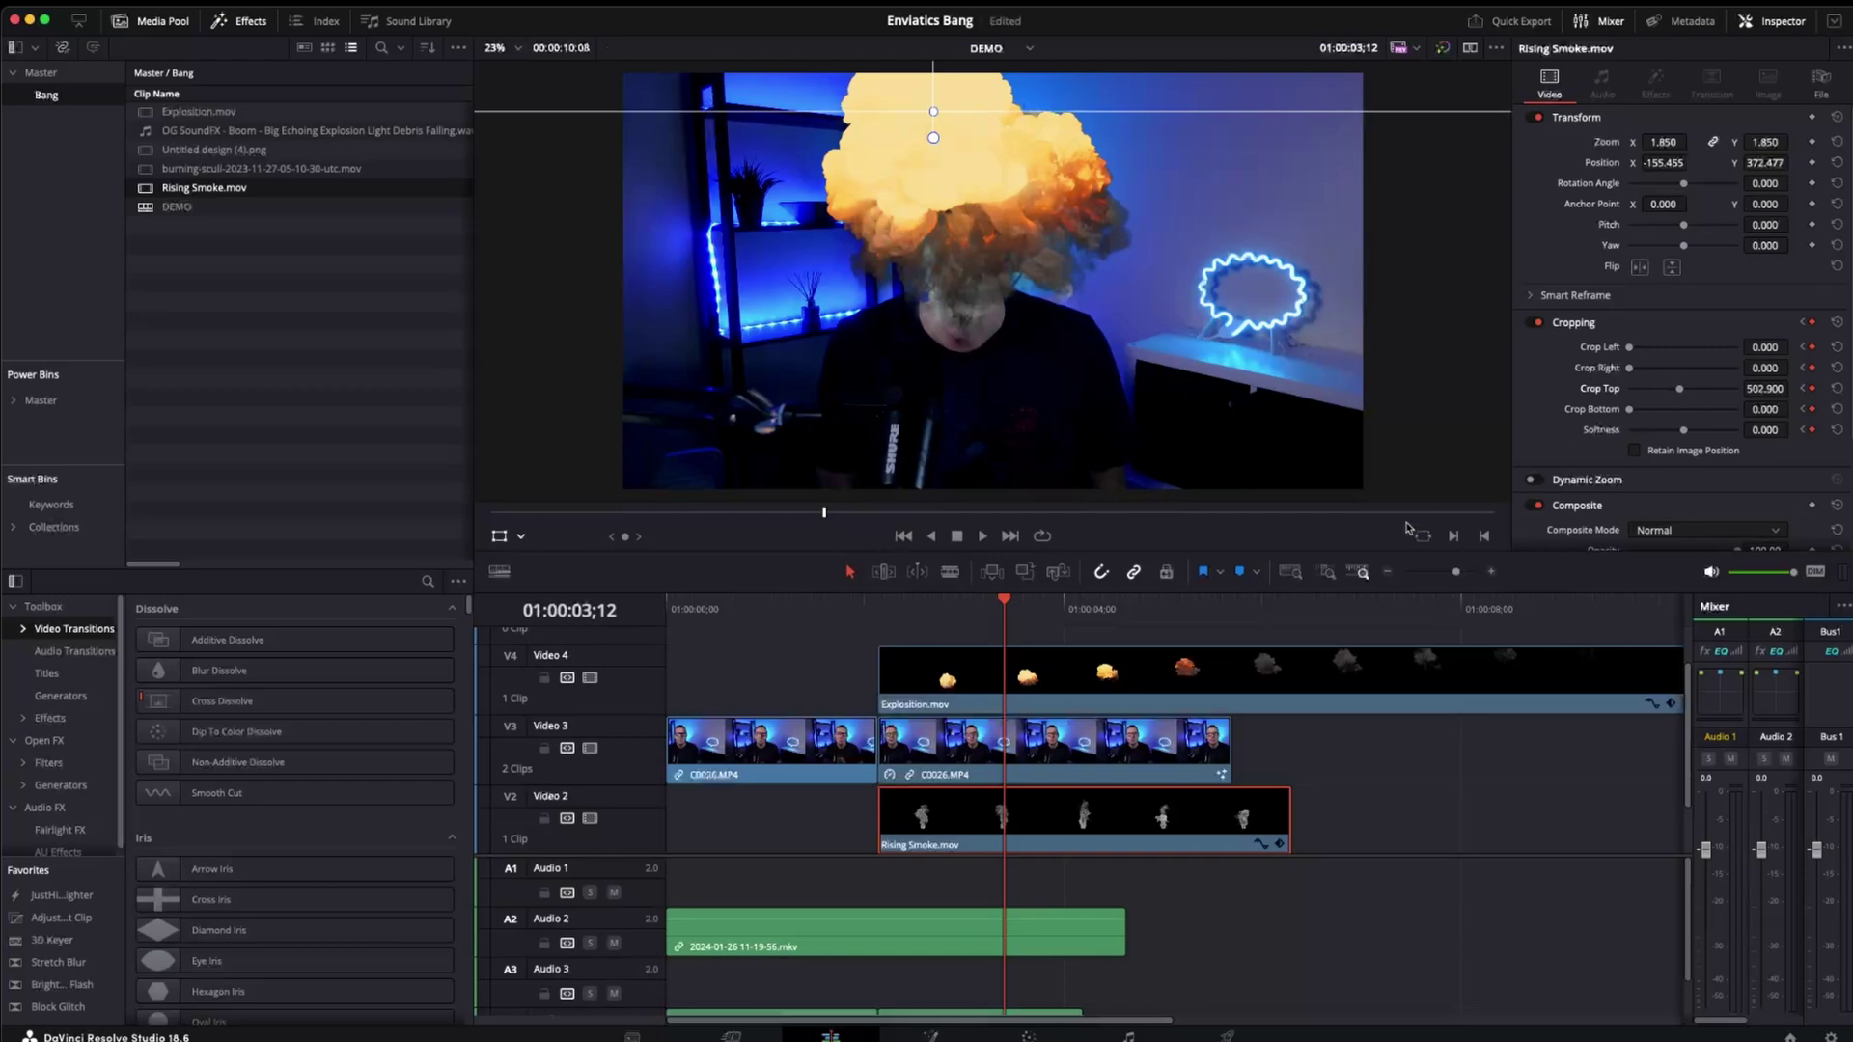
# Check the animation, save the project, then keyframe Crop Top and bring it to 0
pyautogui.press('space')
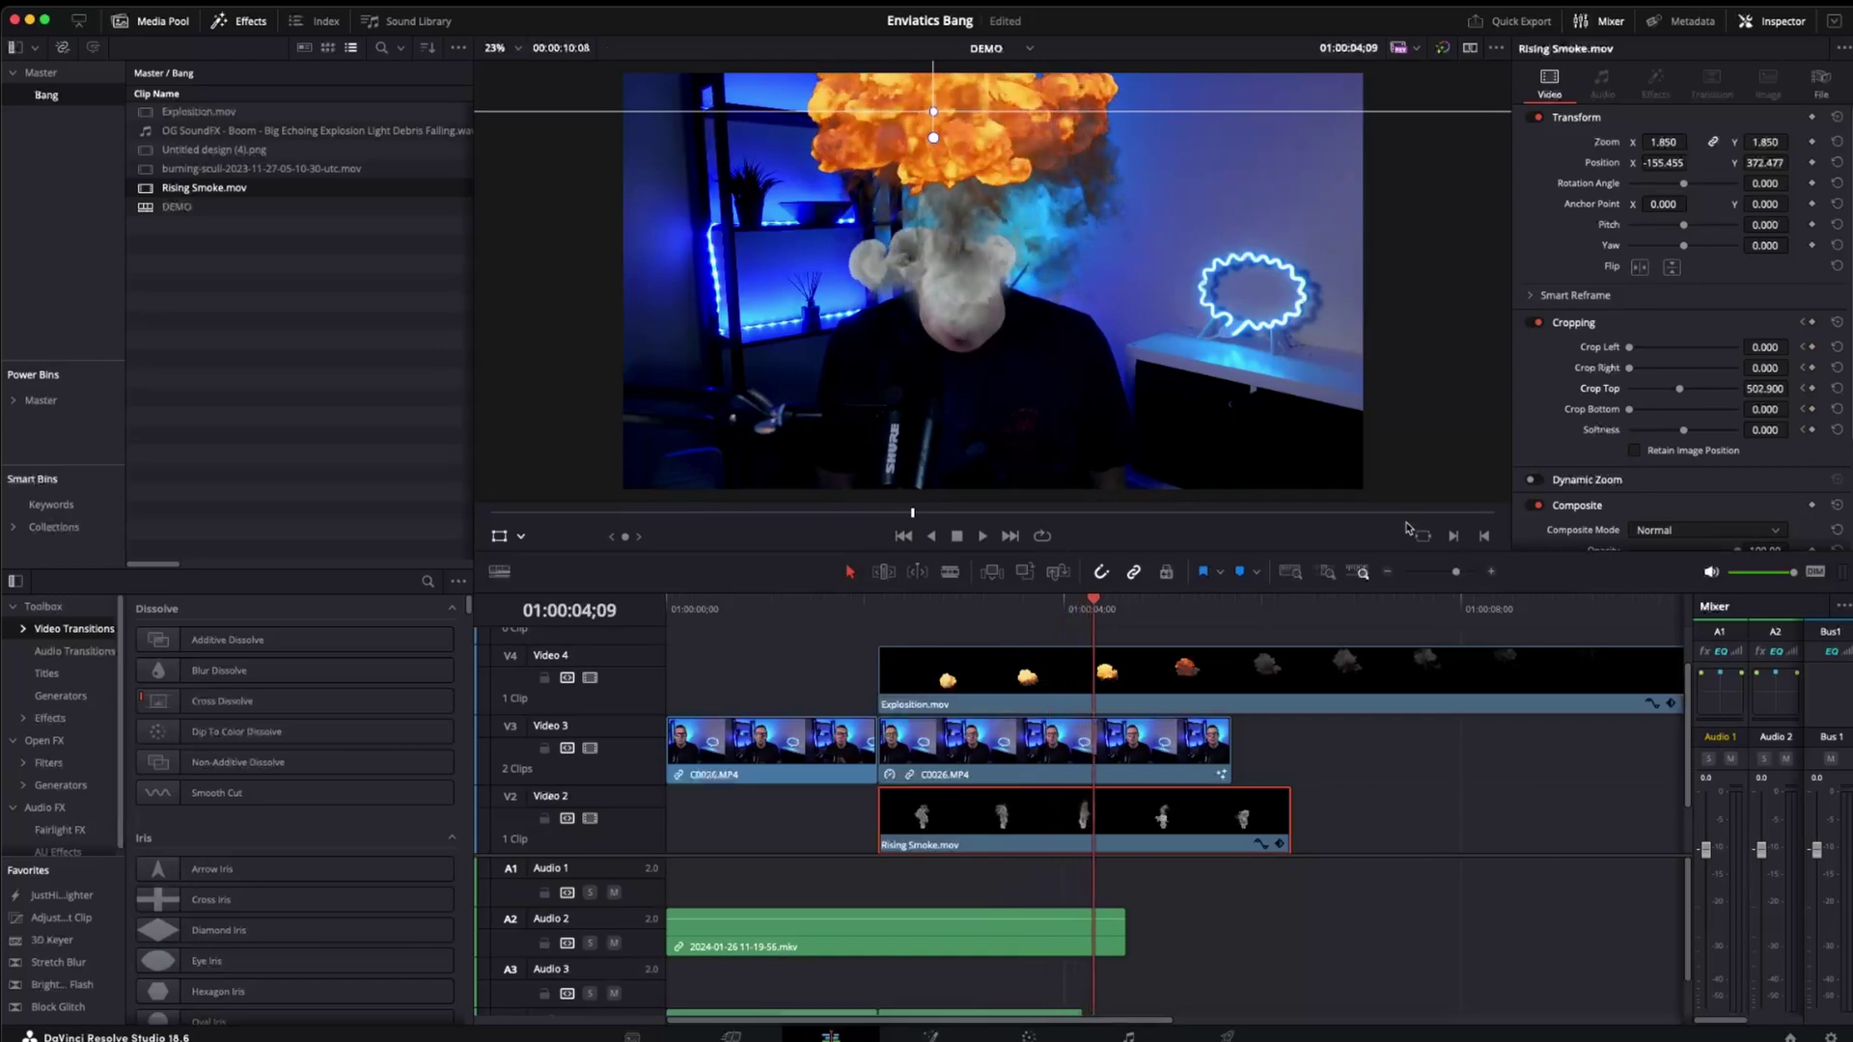
pyautogui.press('super+s')
pyautogui.click(1814, 324)
pyautogui.moveTo(1680, 388); pyautogui.dragTo(1595, 399)
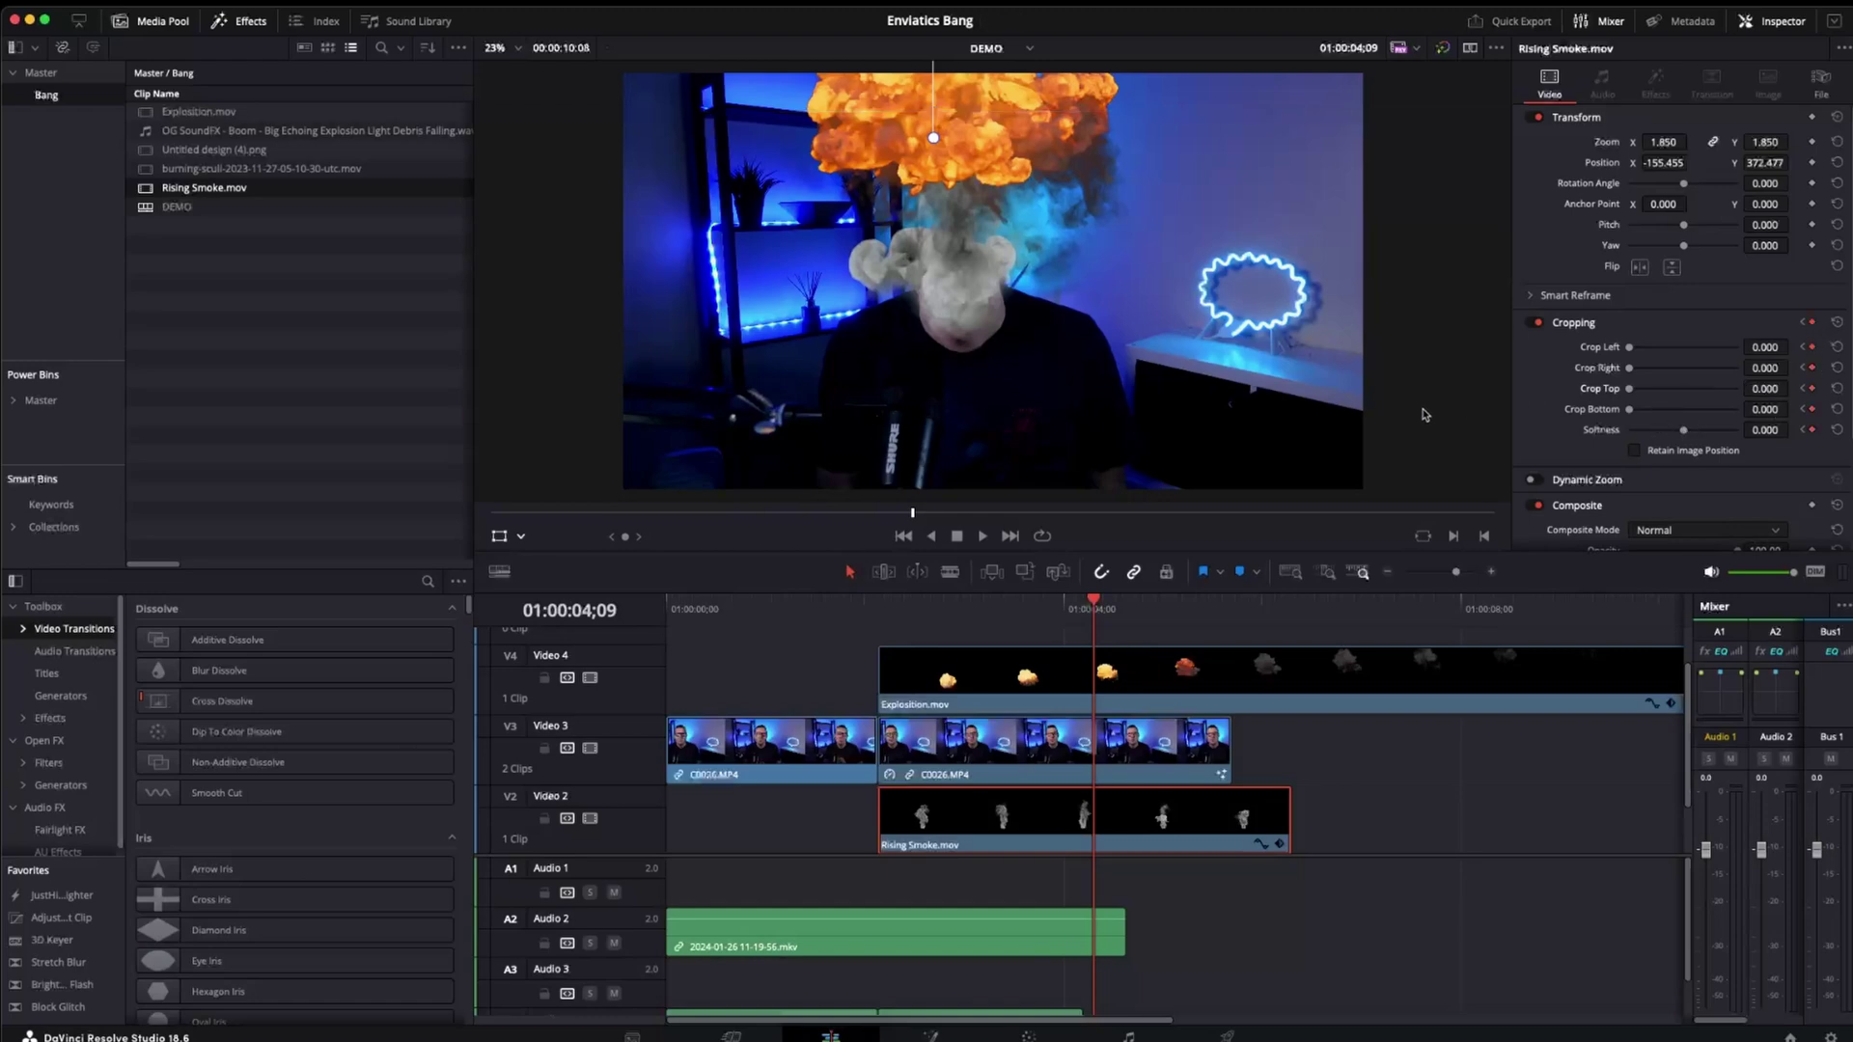
# Preview the smoke reveal from 01:00:02;04
pyautogui.click(867, 610)
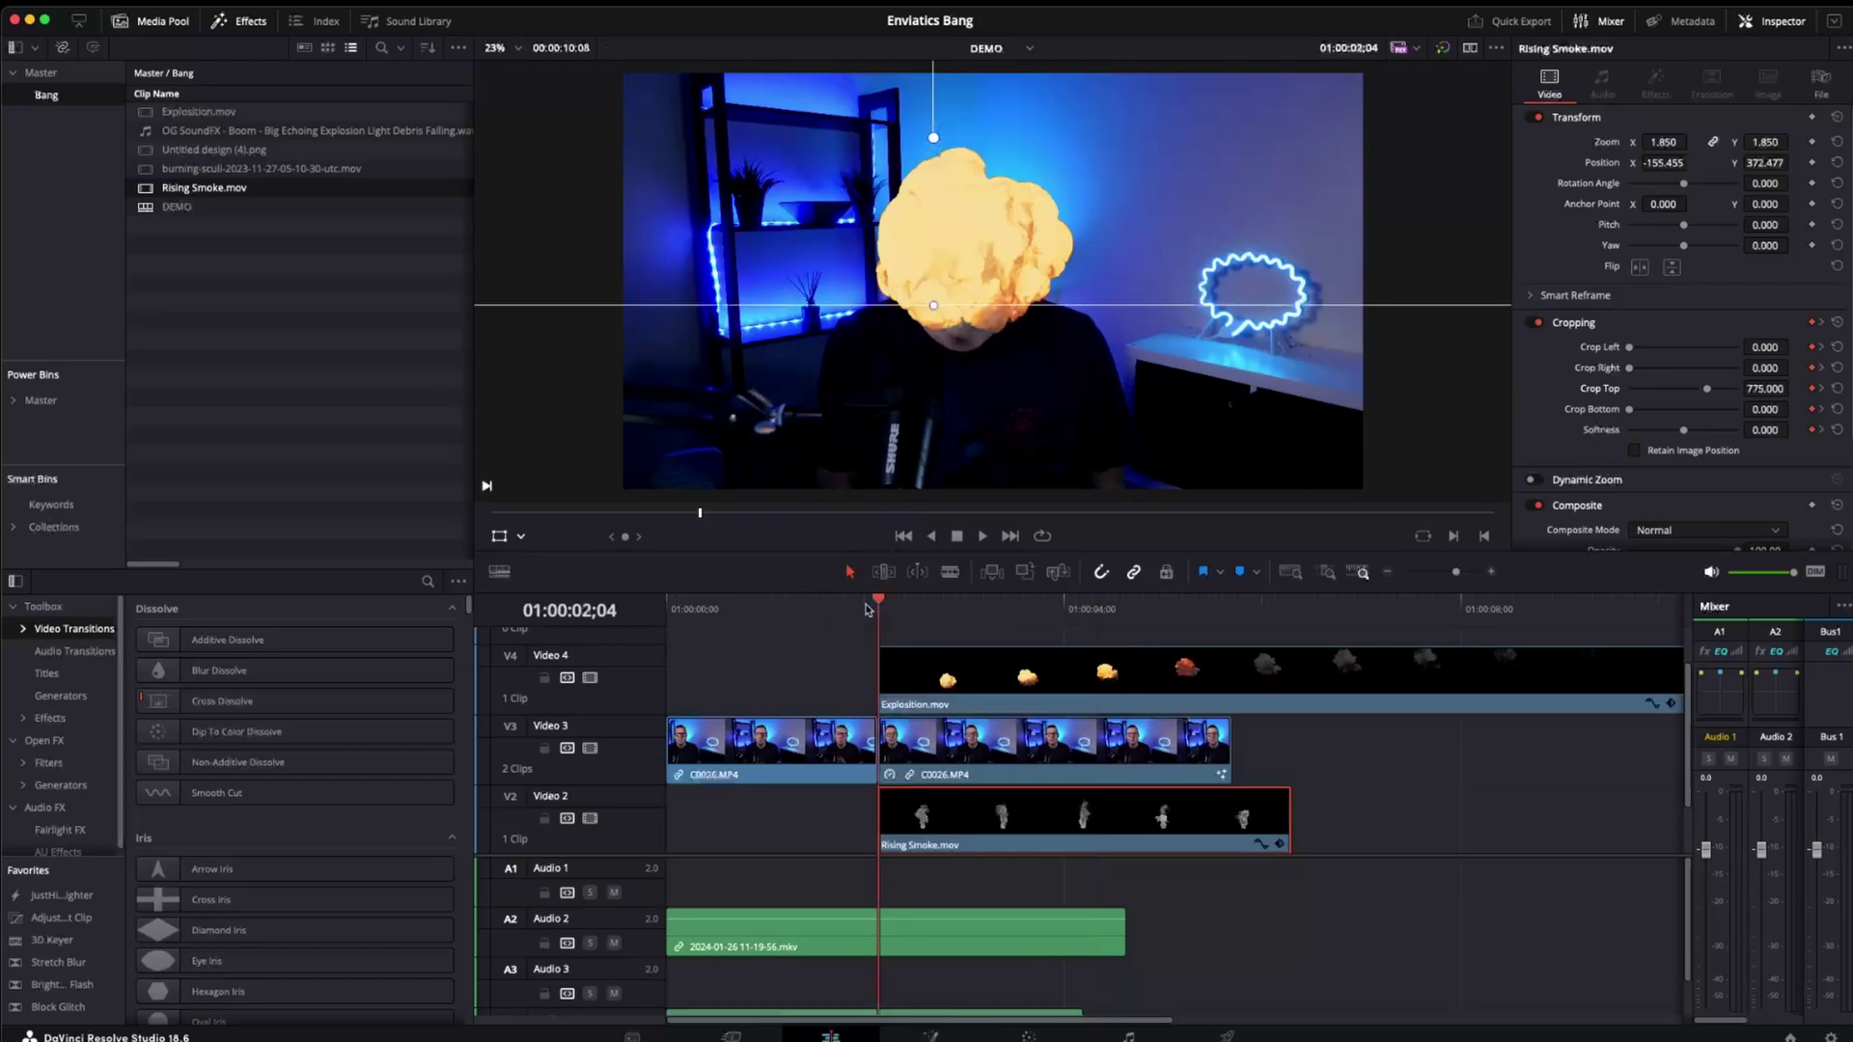
pyautogui.press('space')
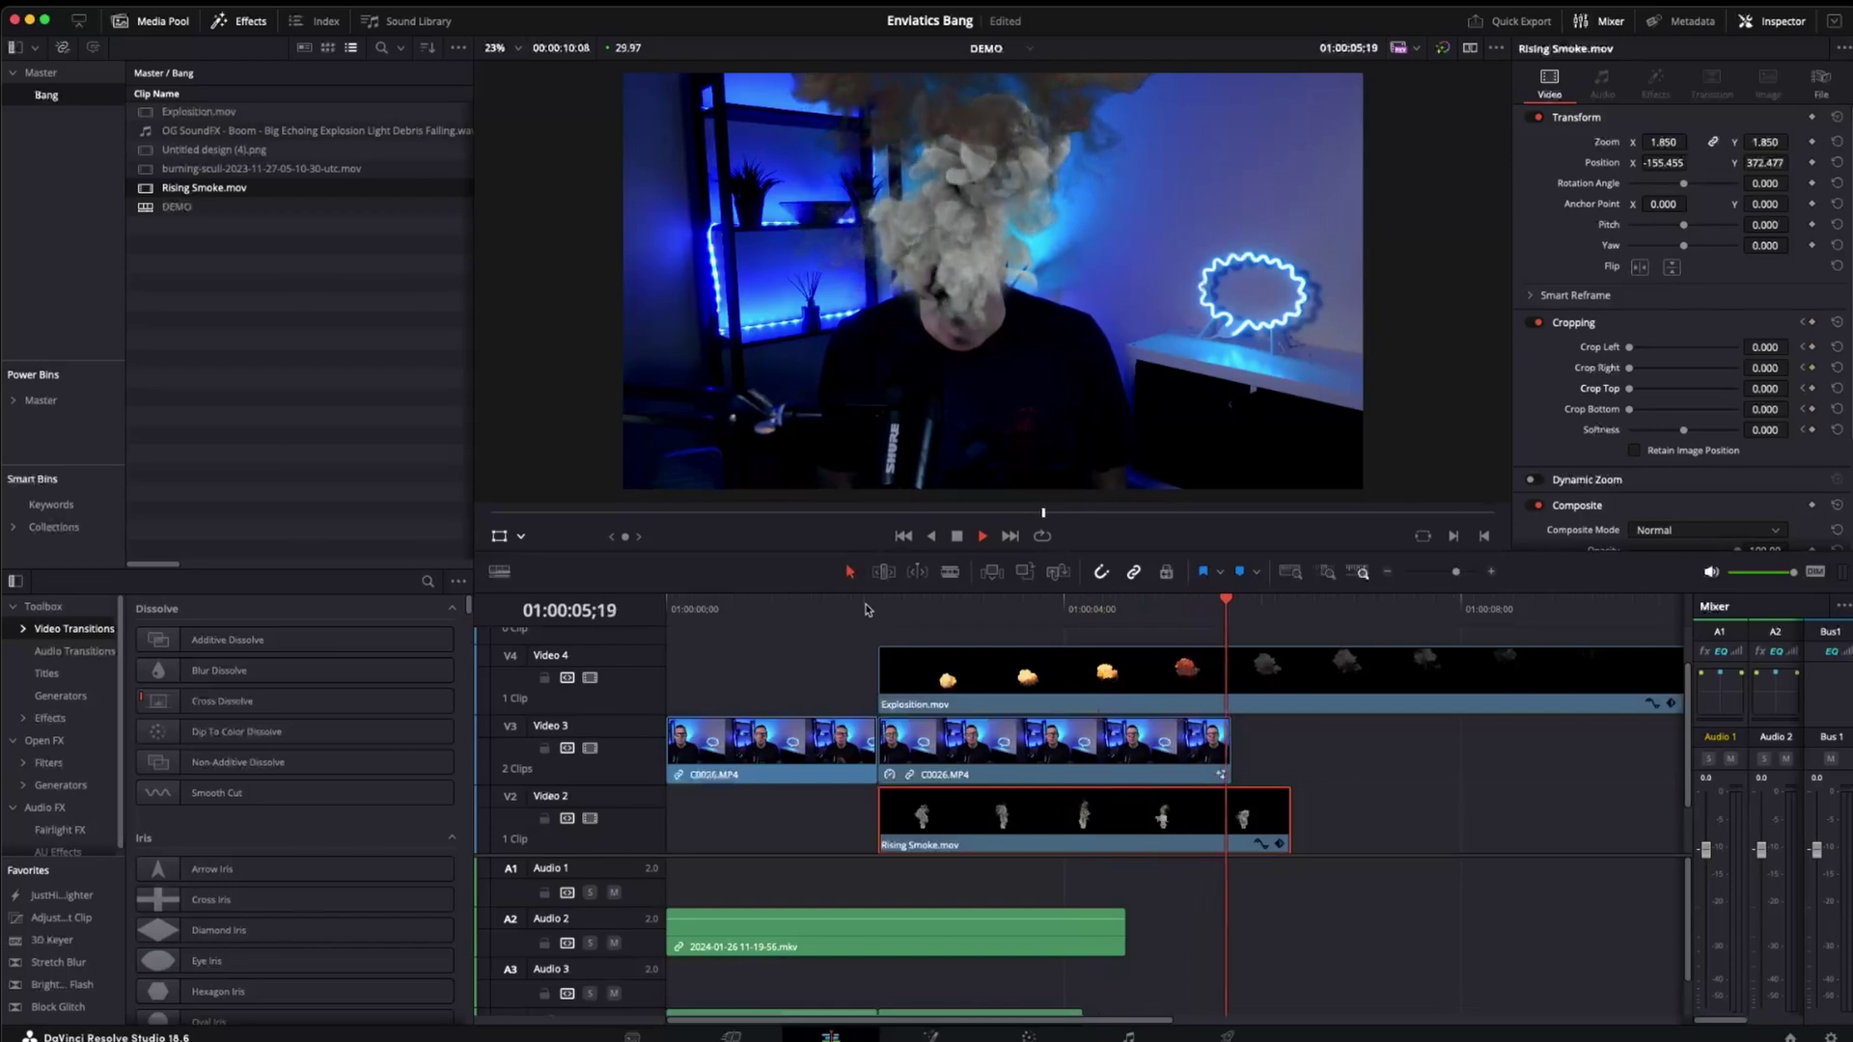
pyautogui.press('space')
# Cut the Explosion and Rising Smoke overlays at 01:00:05;21 and delete their trailing pieces
pyautogui.click(1233, 605)
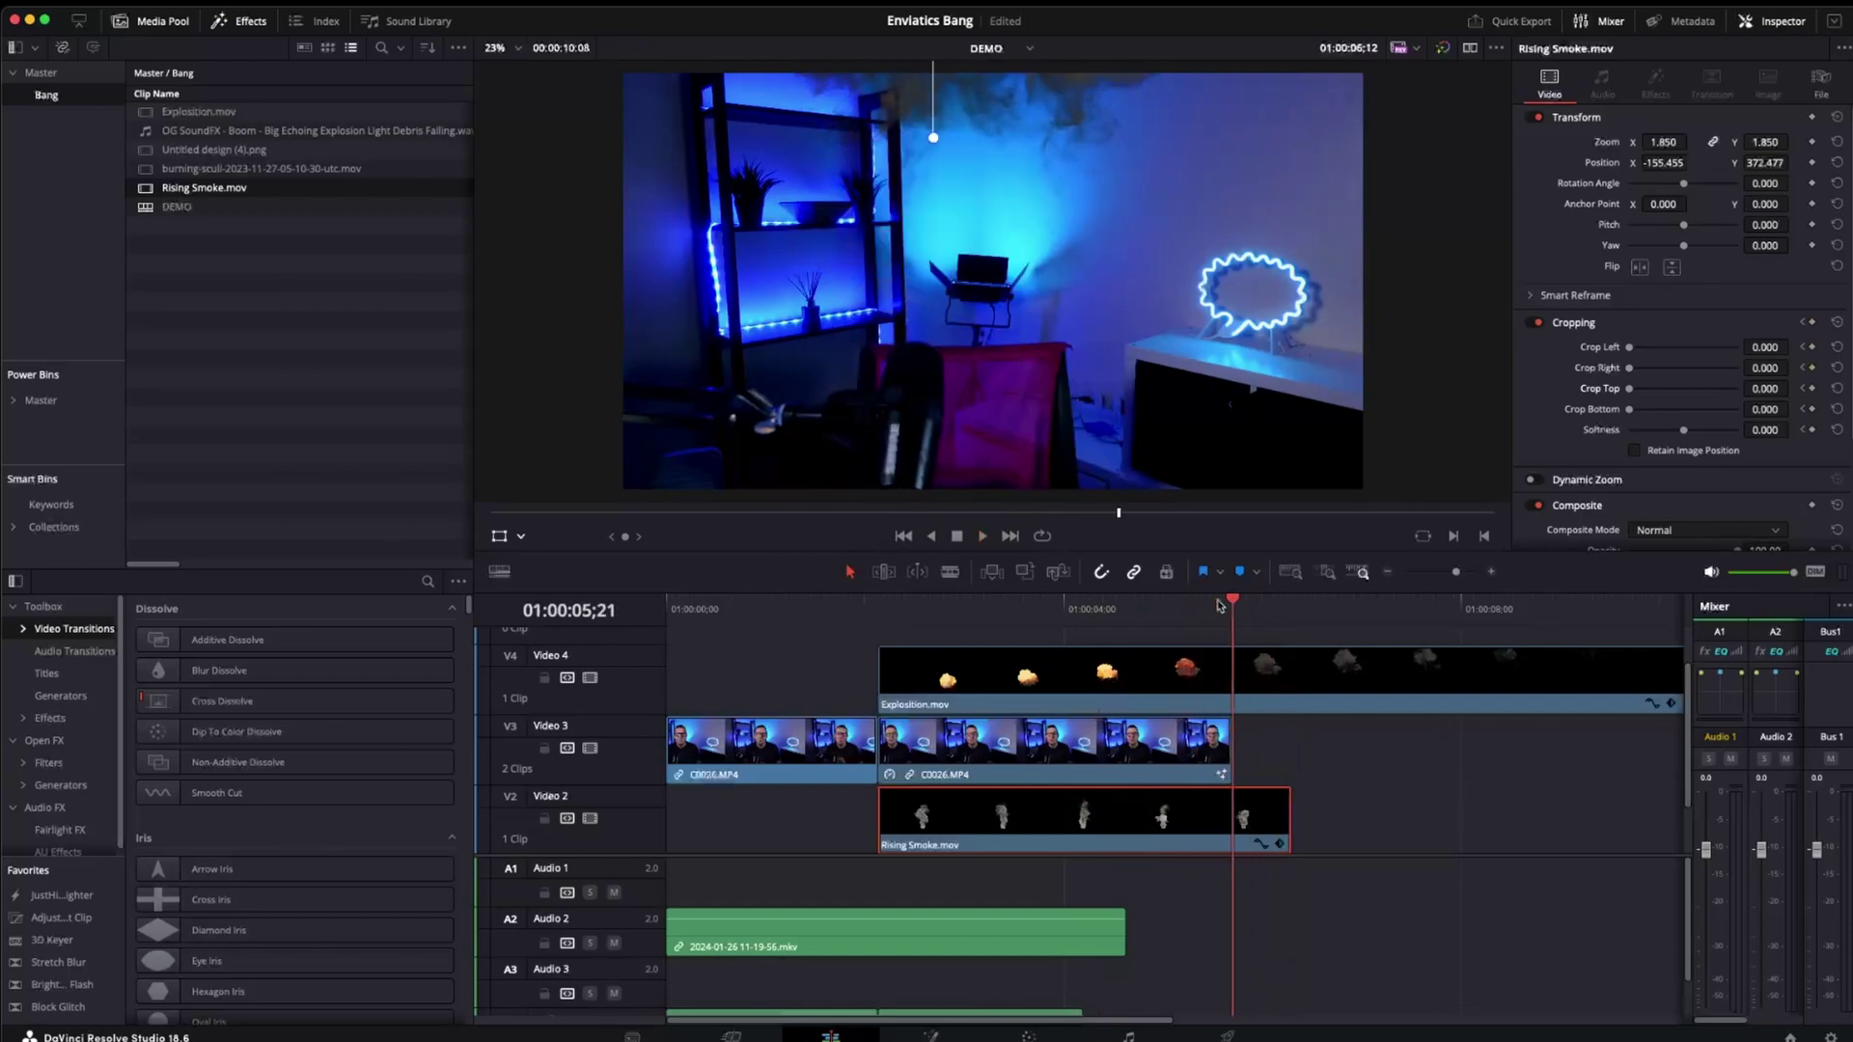
pyautogui.press('super+b')
pyautogui.click(1286, 678)
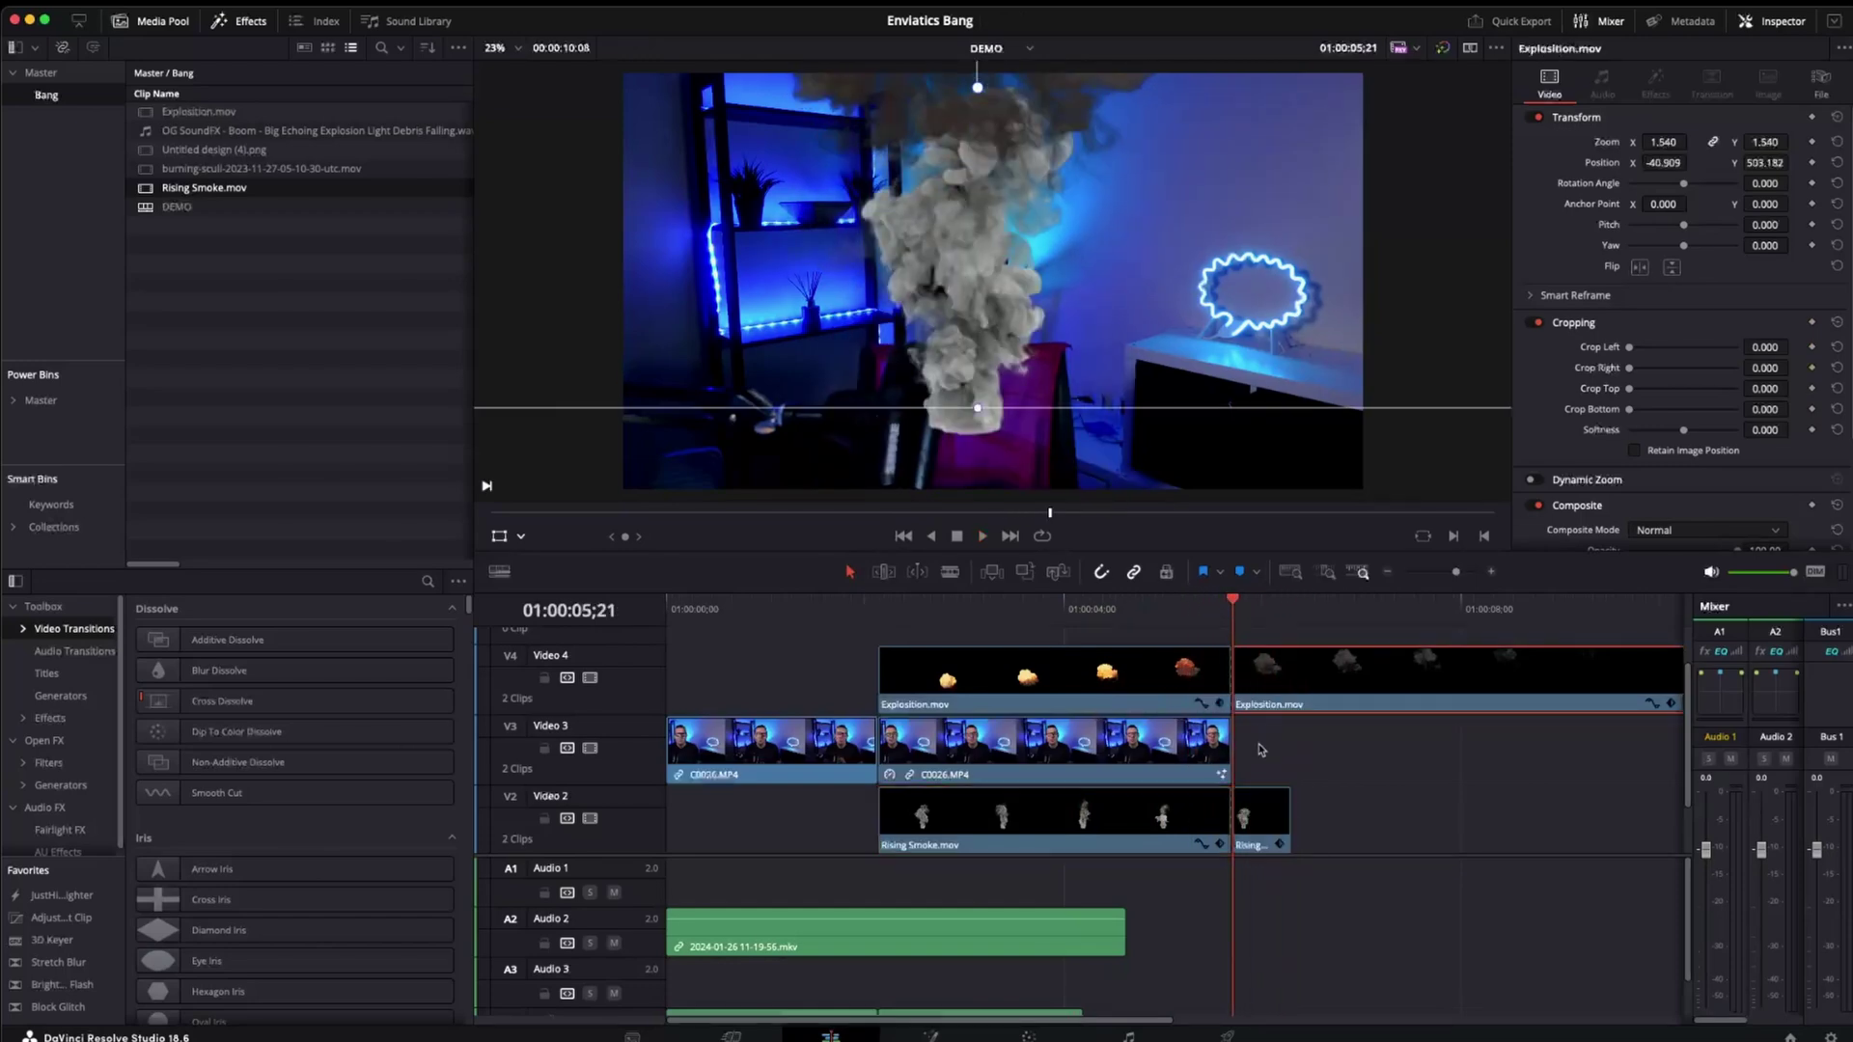
pyautogui.press('Delete')
pyautogui.click(1257, 832)
pyautogui.press('Delete')
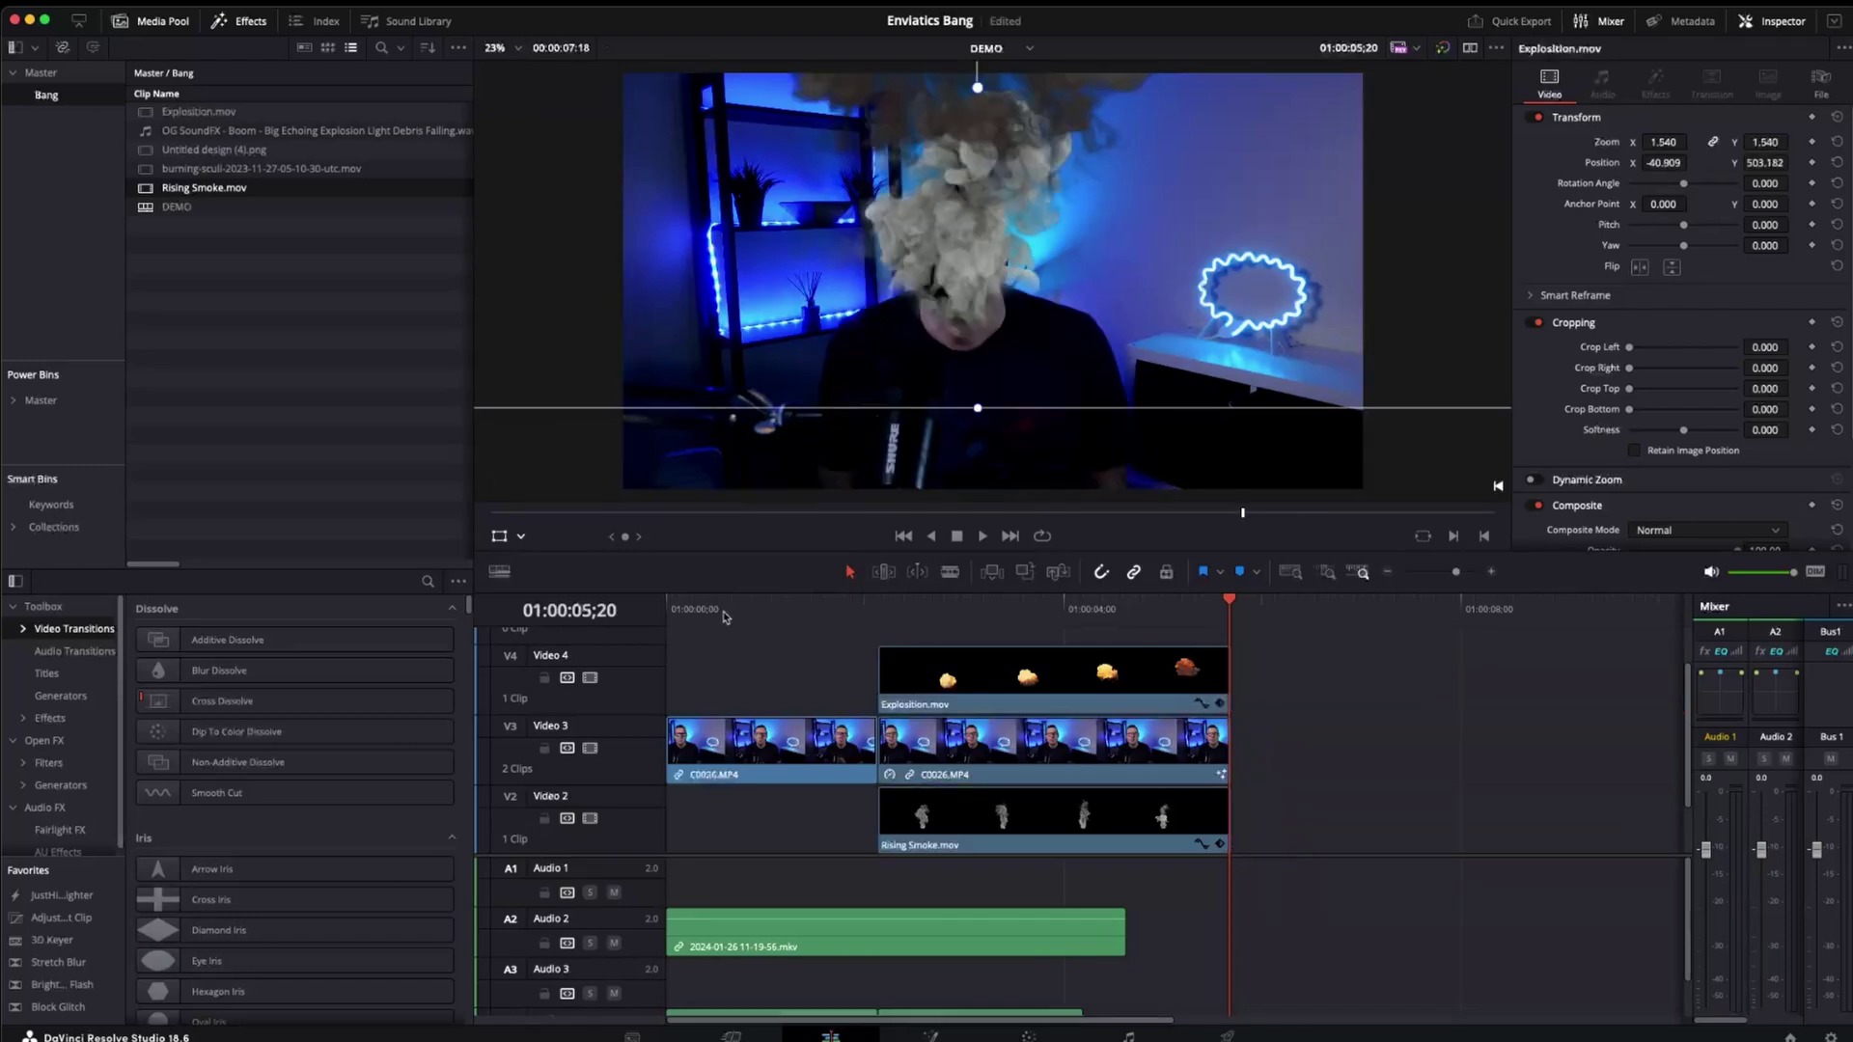
# Play the edit from the start and scrub to the explosion around 01:00:03;23
pyautogui.press('Home')
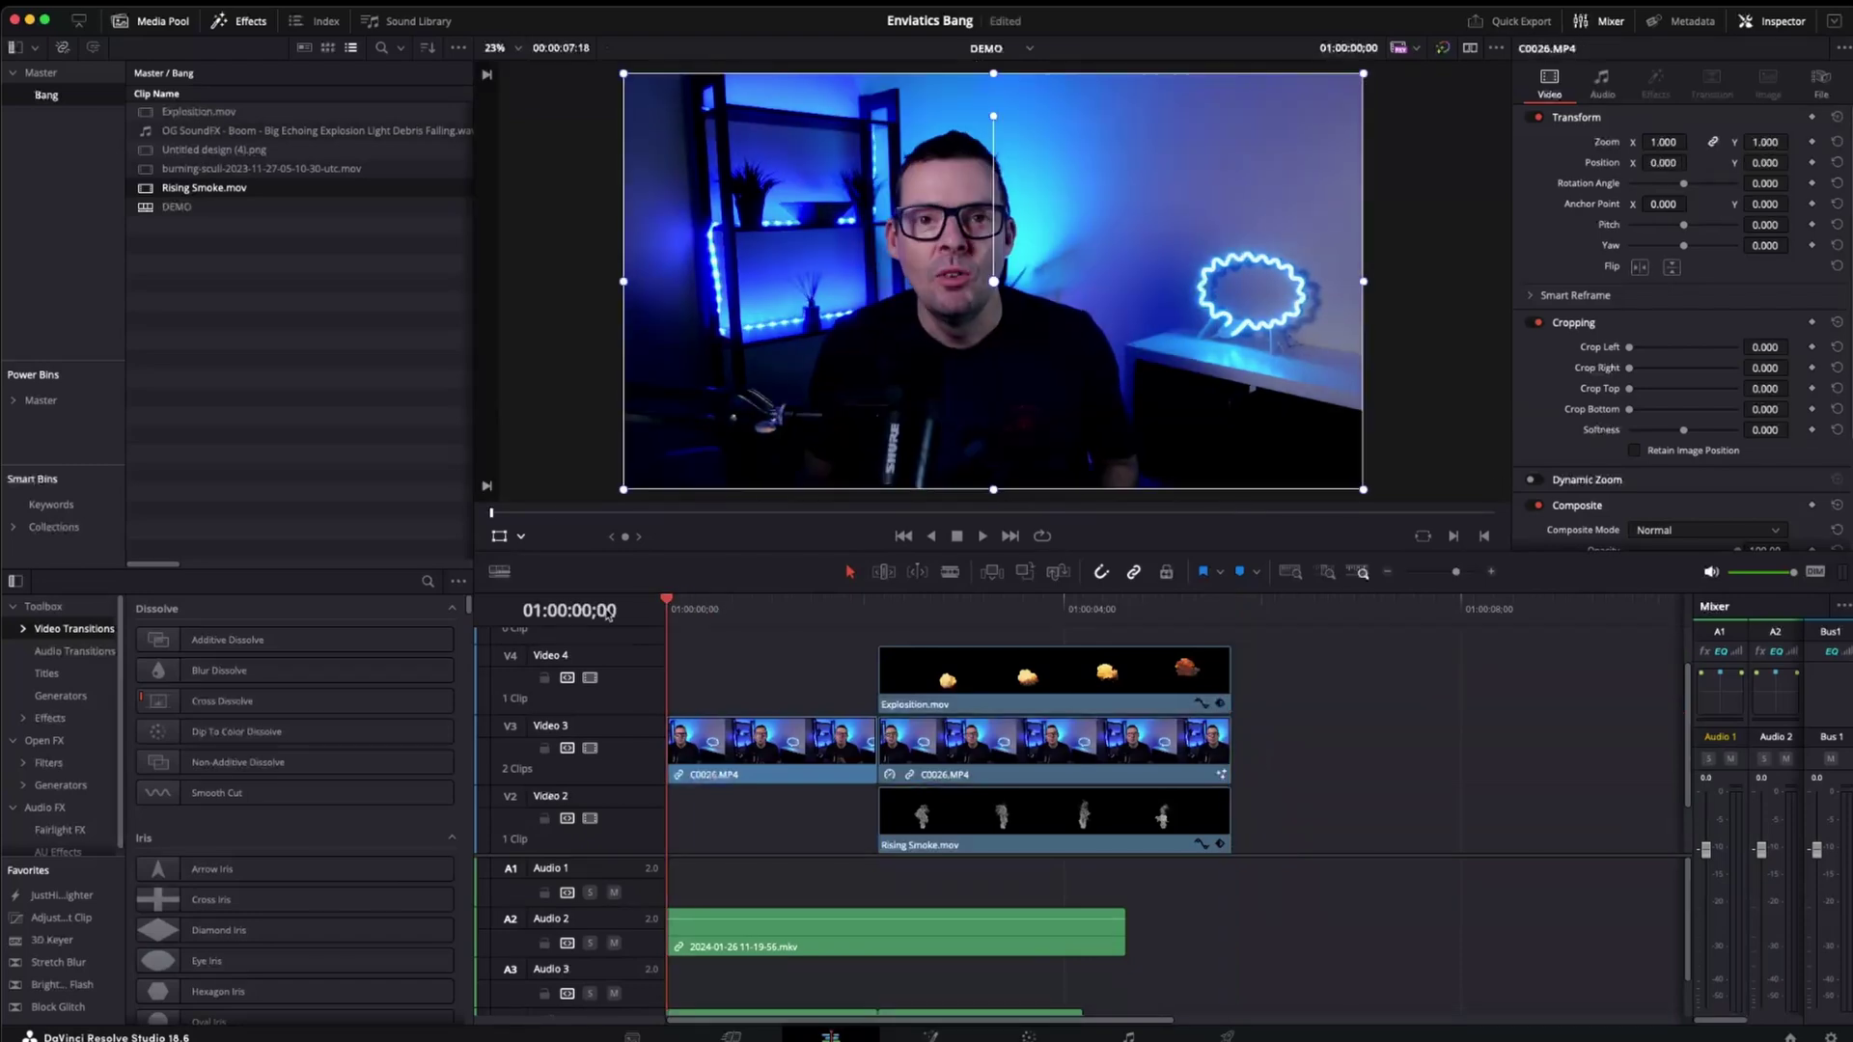
pyautogui.press('space')
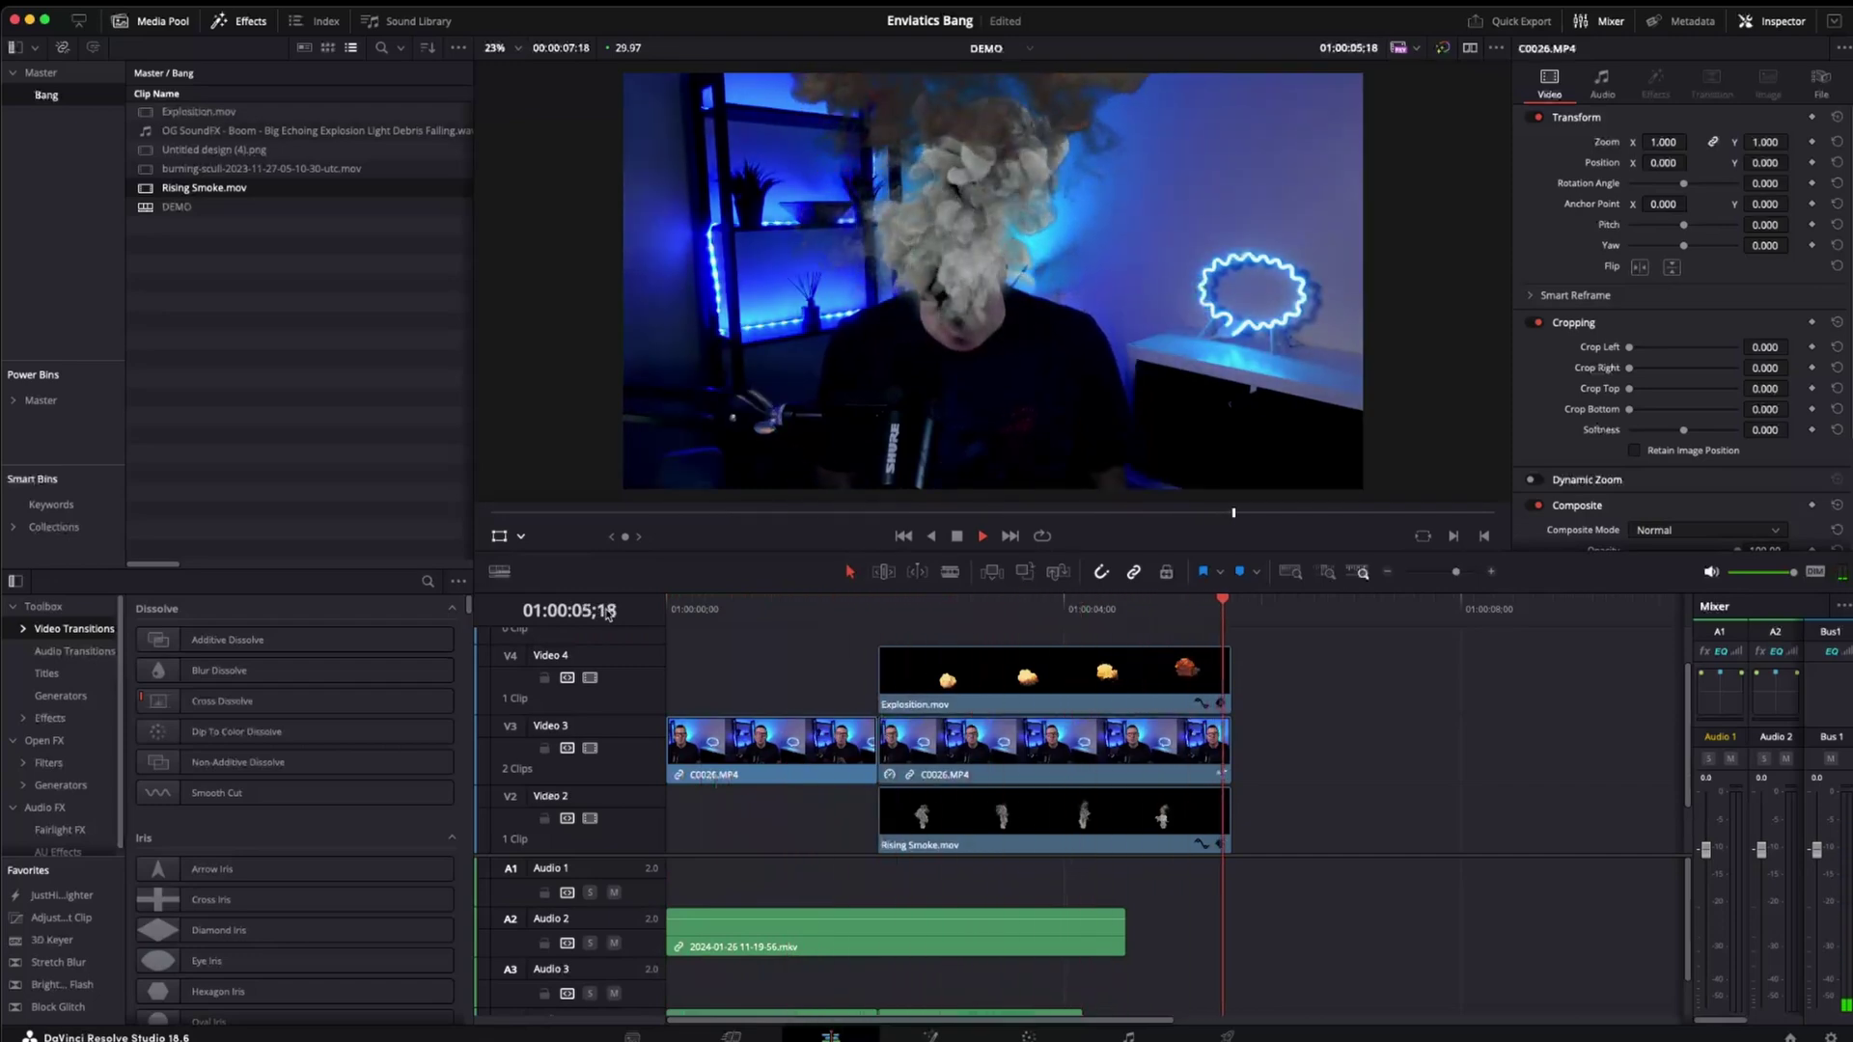
pyautogui.press('space')
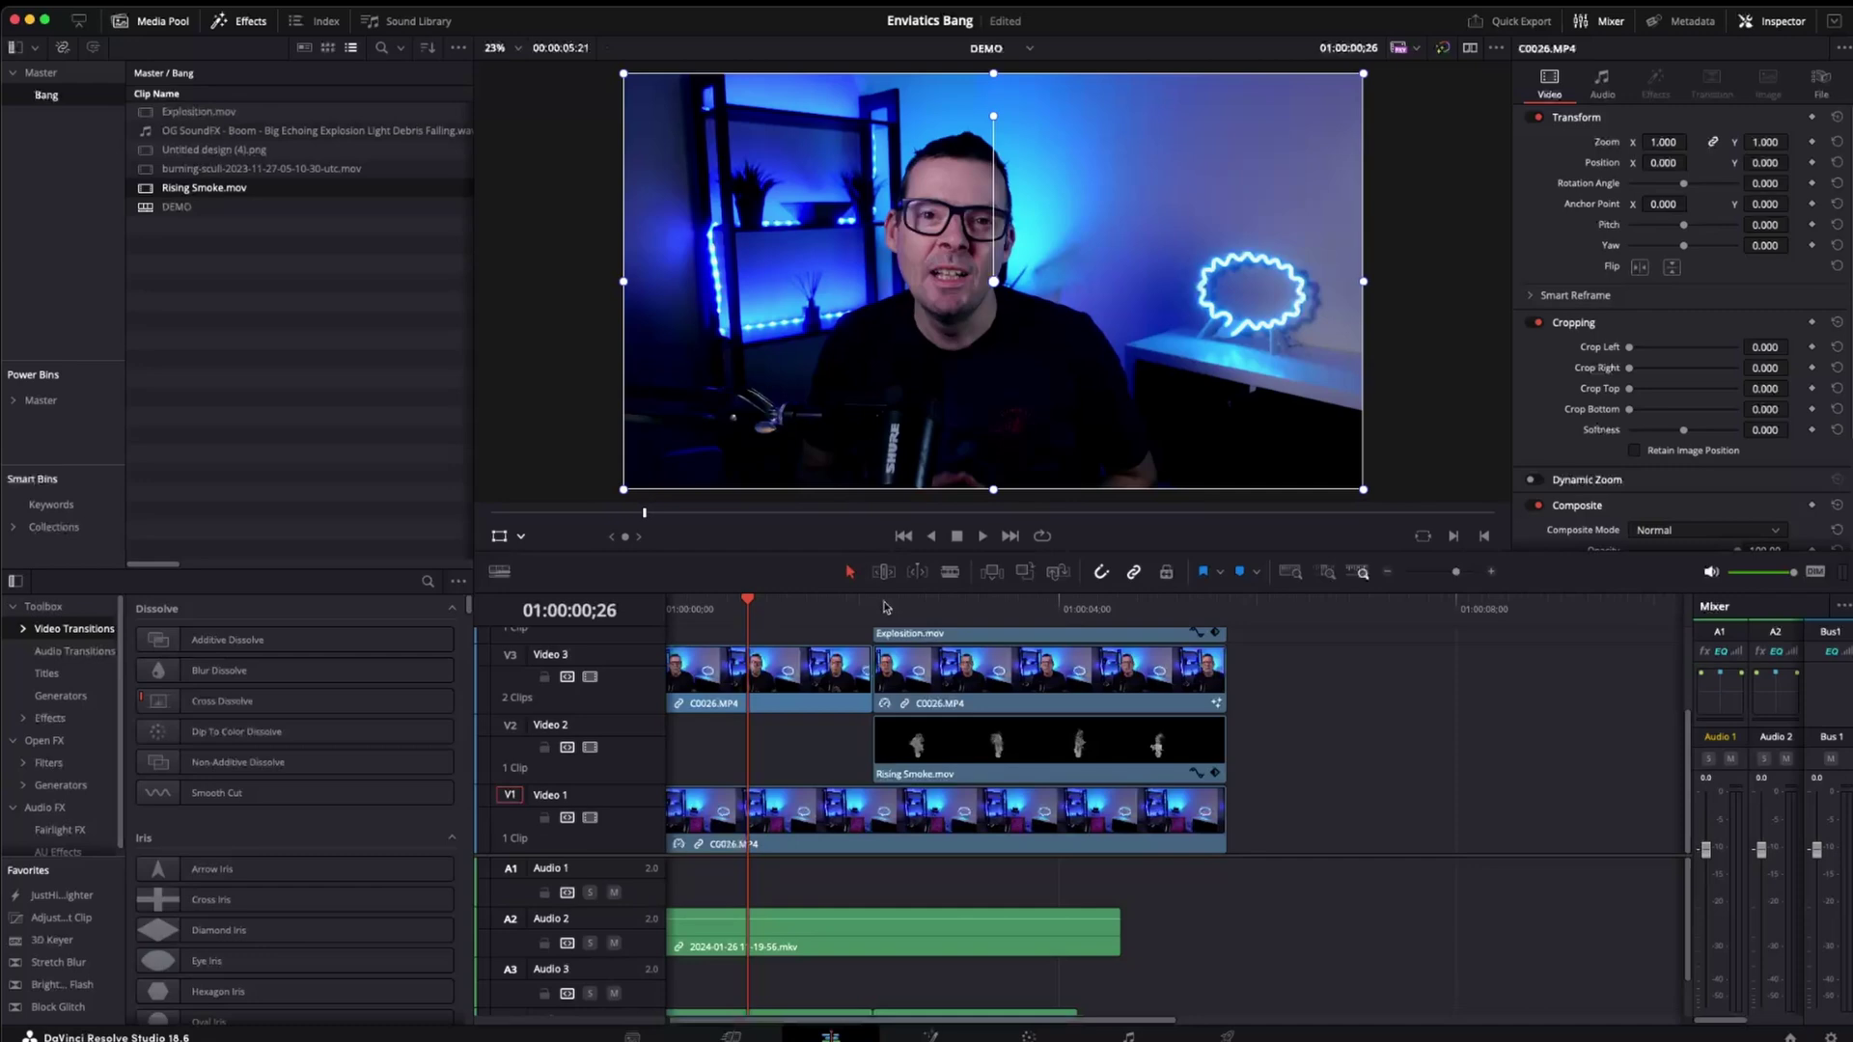
pyautogui.moveTo(885, 606); pyautogui.dragTo(1036, 618)
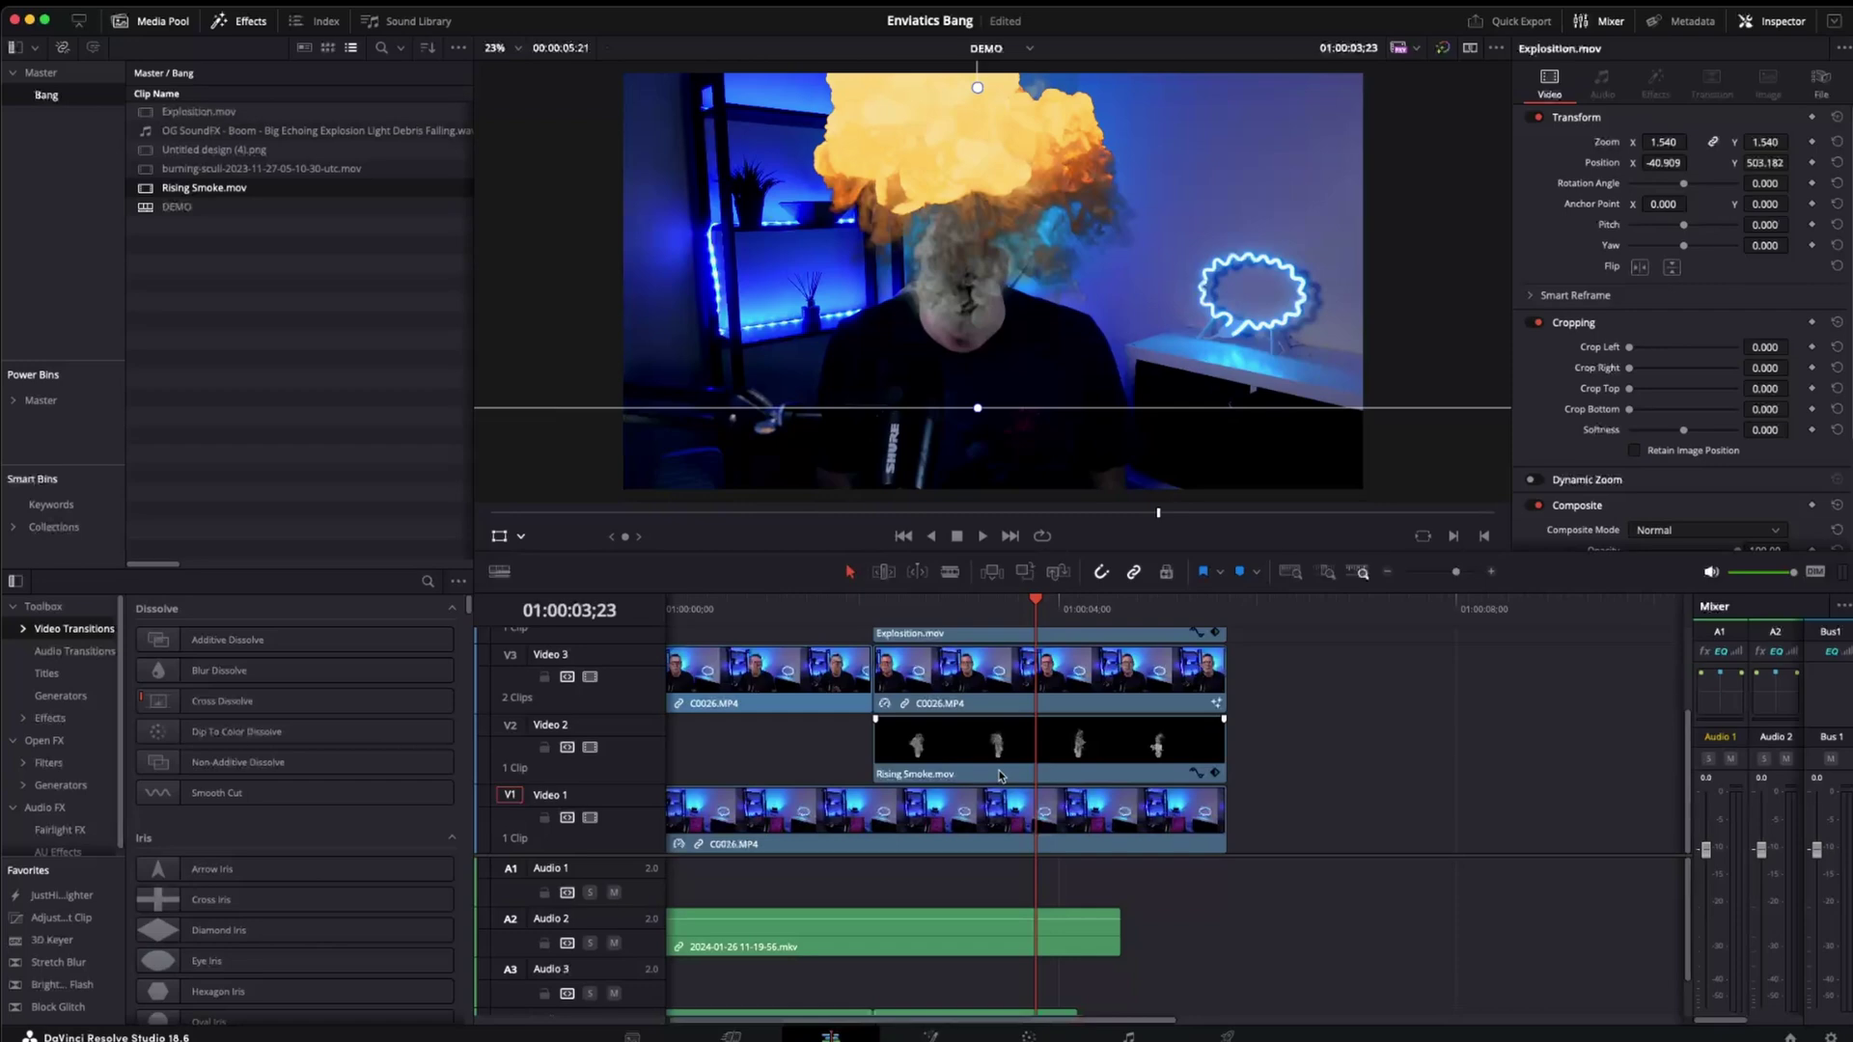
pyautogui.click(306, 132)
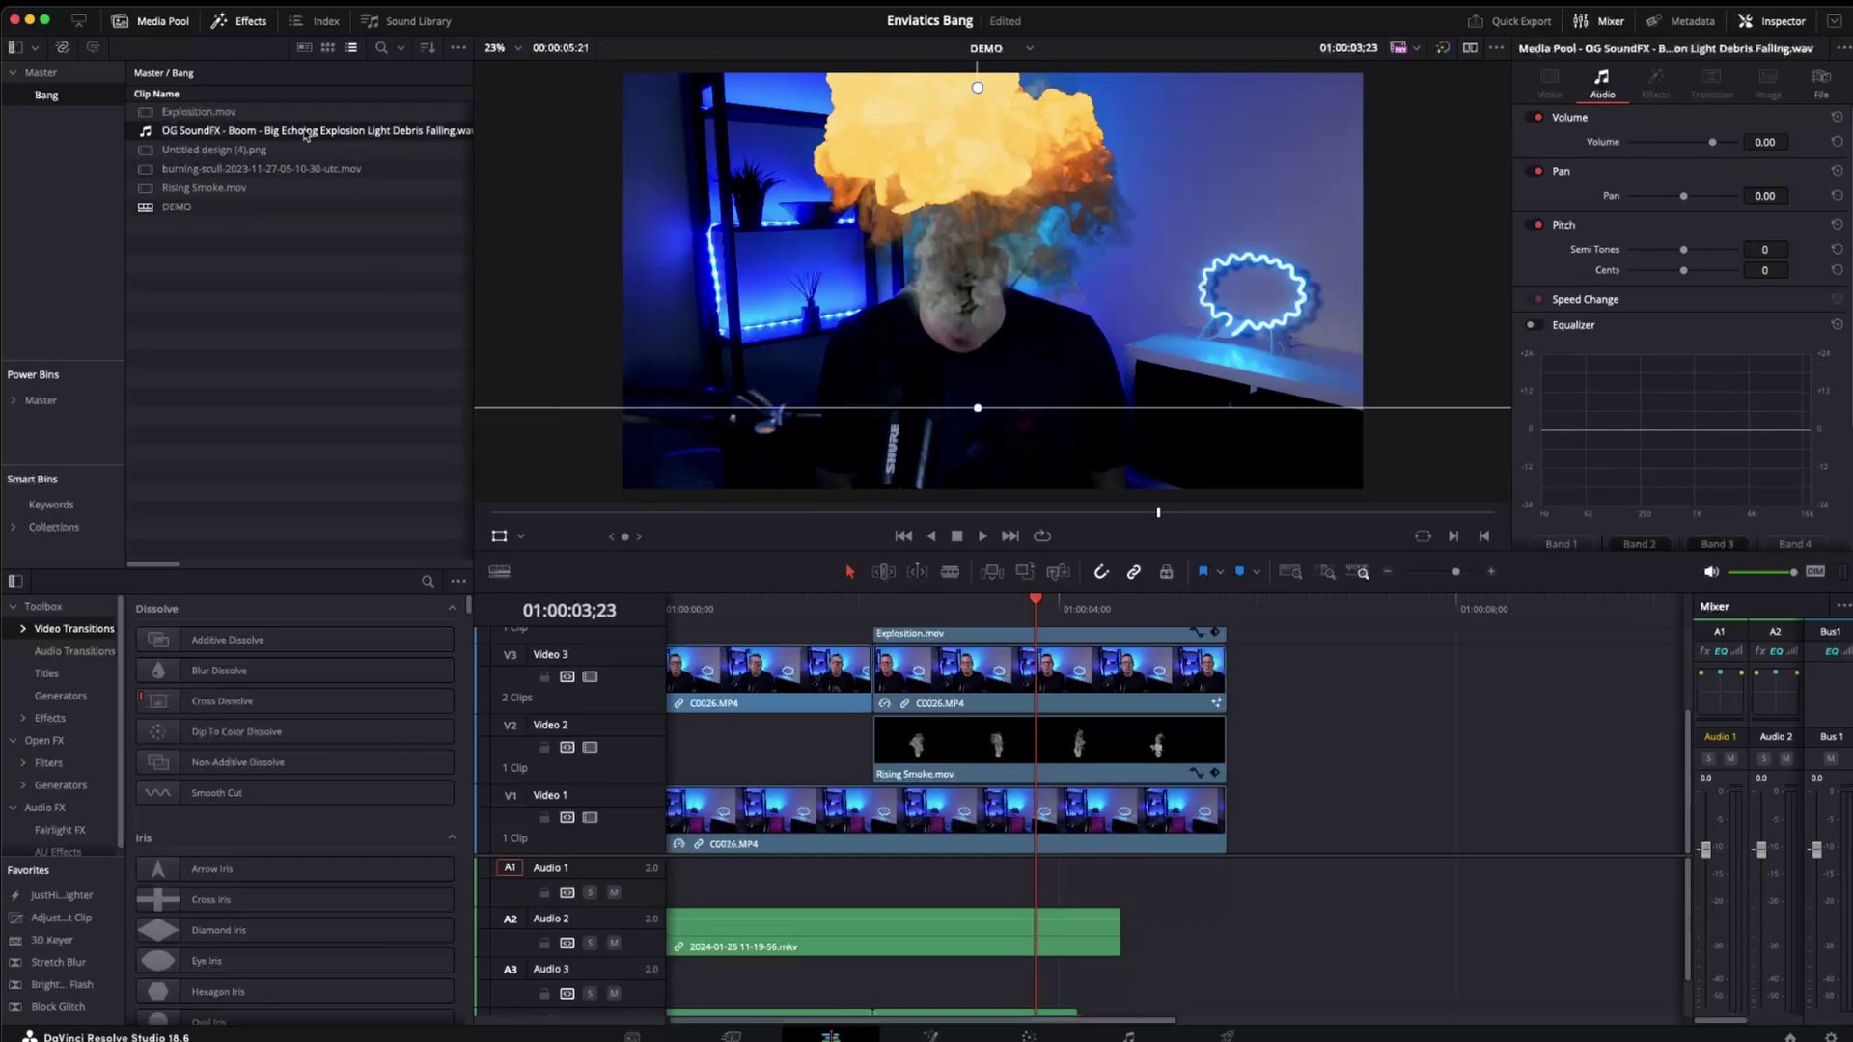
# Place the OG SoundFX boom on Audio 1 at the explosion start, with volume -6.72
pyautogui.moveTo(306, 134); pyautogui.dragTo(859, 886)
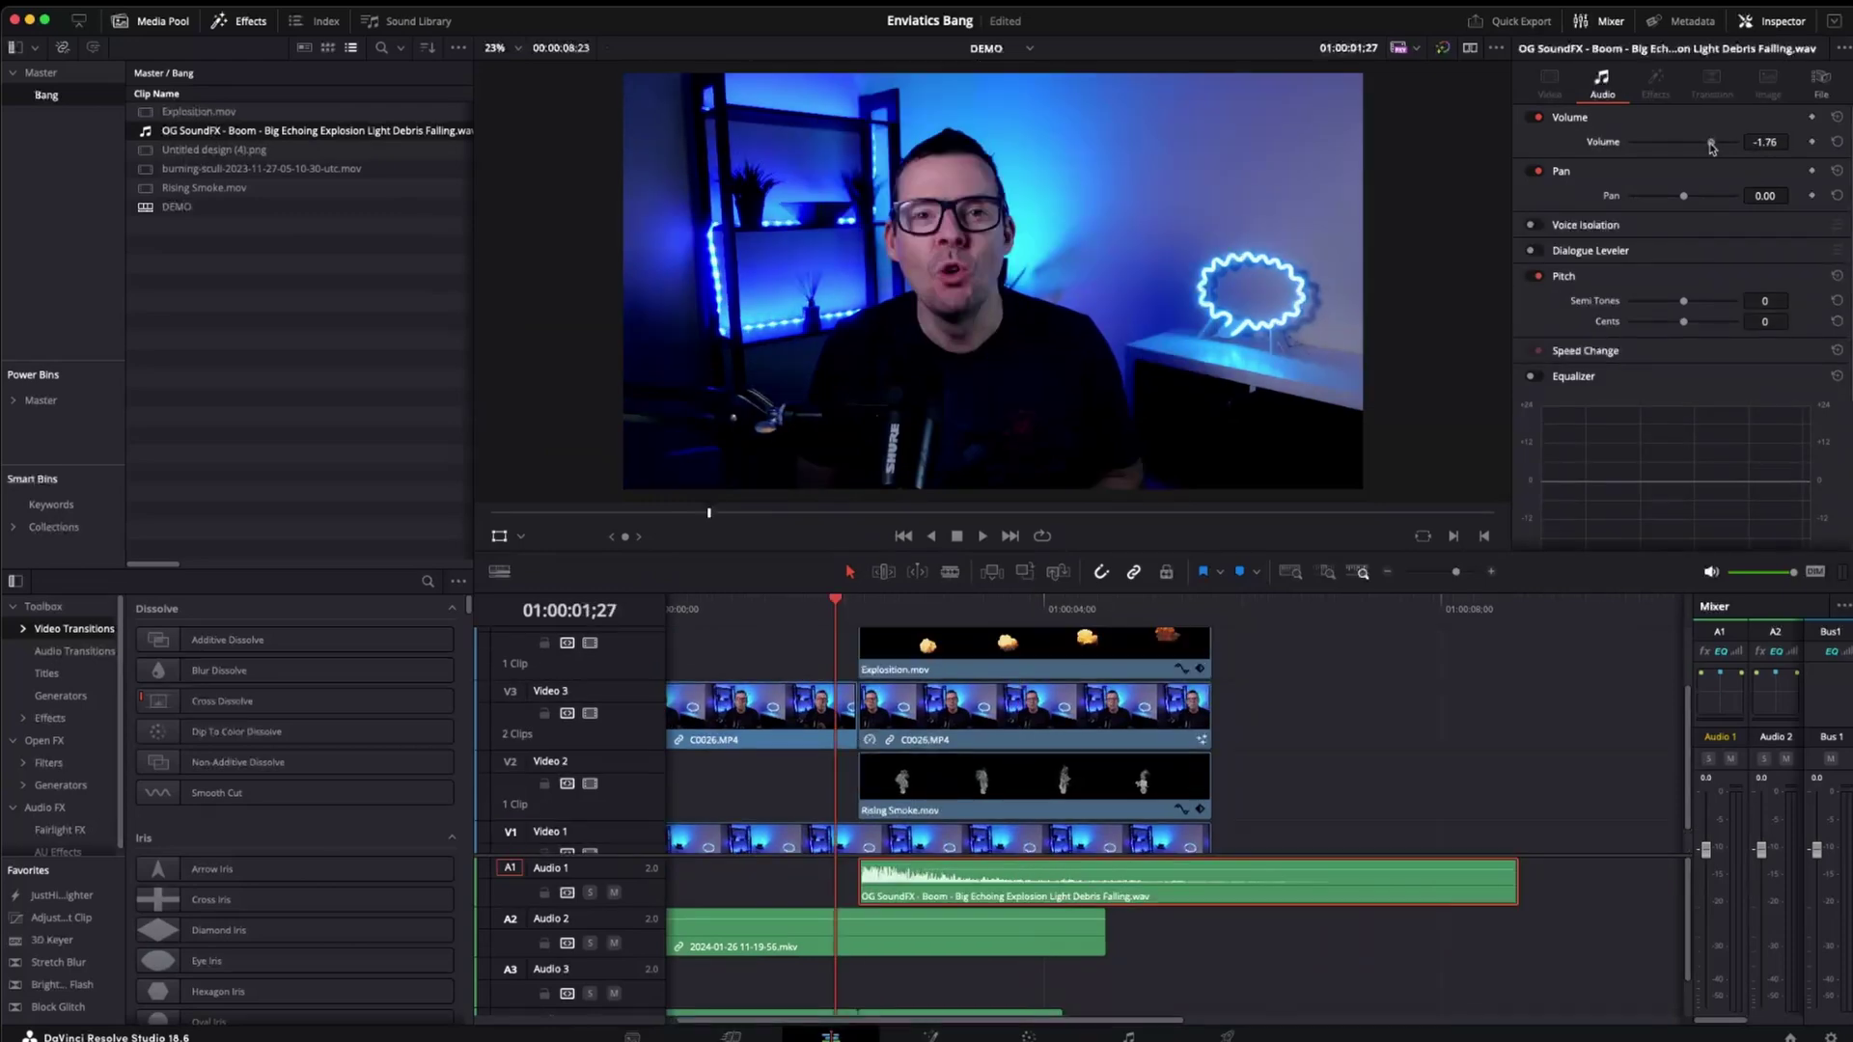
pyautogui.moveTo(1706, 146); pyautogui.dragTo(1707, 146)
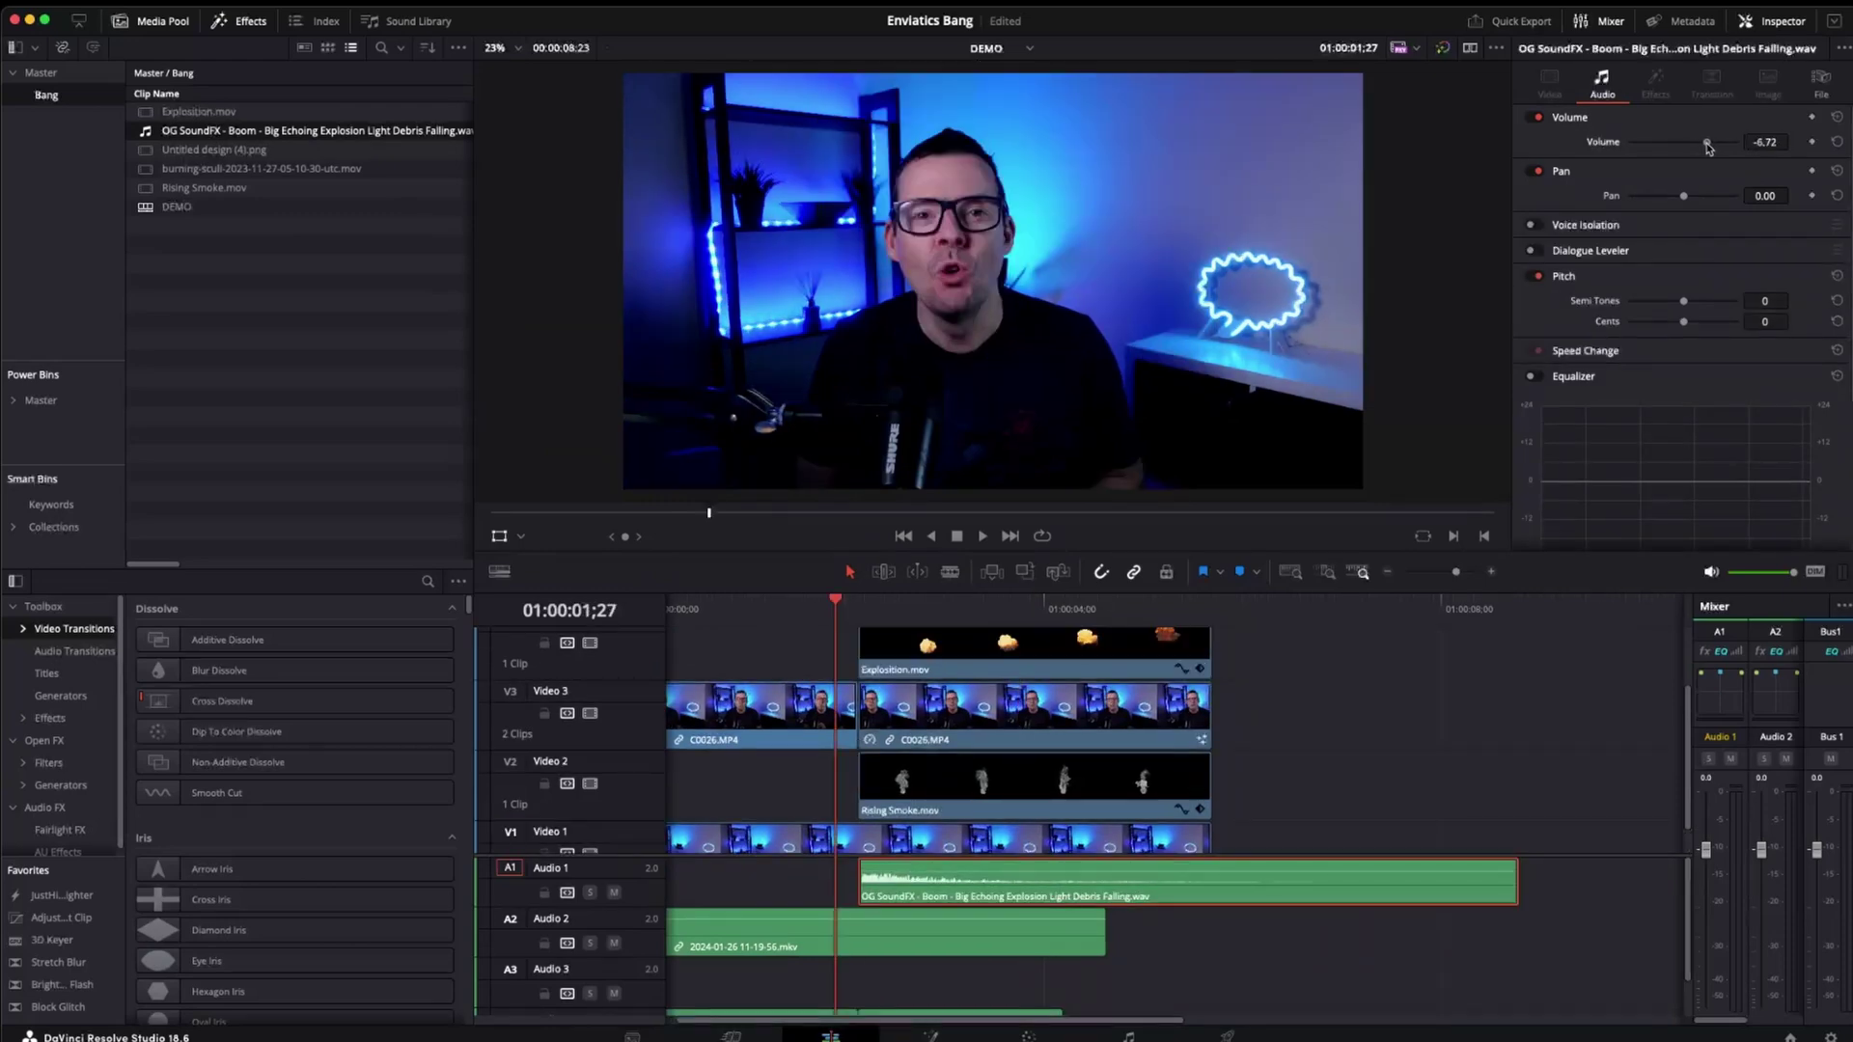
pyautogui.press('space')
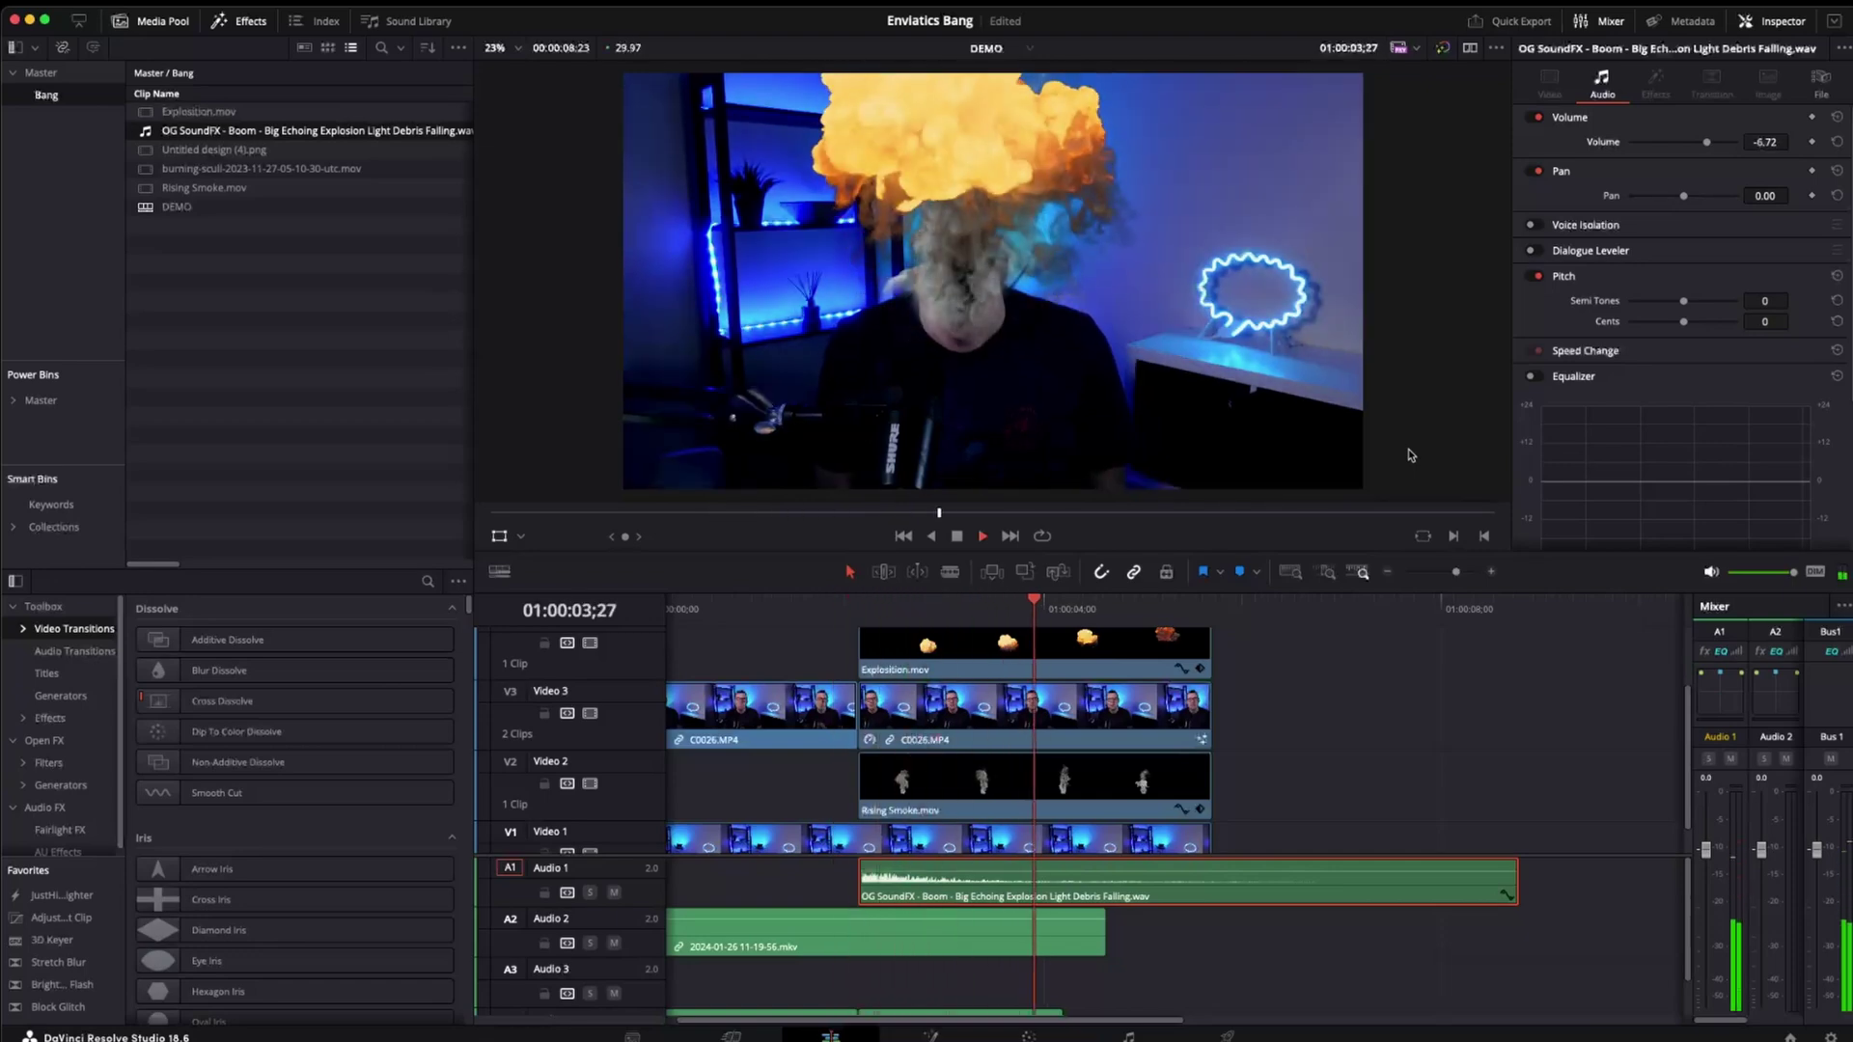
# Replay the explosion, then the whole edit from the start, to hear the boom
pyautogui.moveTo(975, 608); pyautogui.dragTo(849, 608)
pyautogui.press('space')
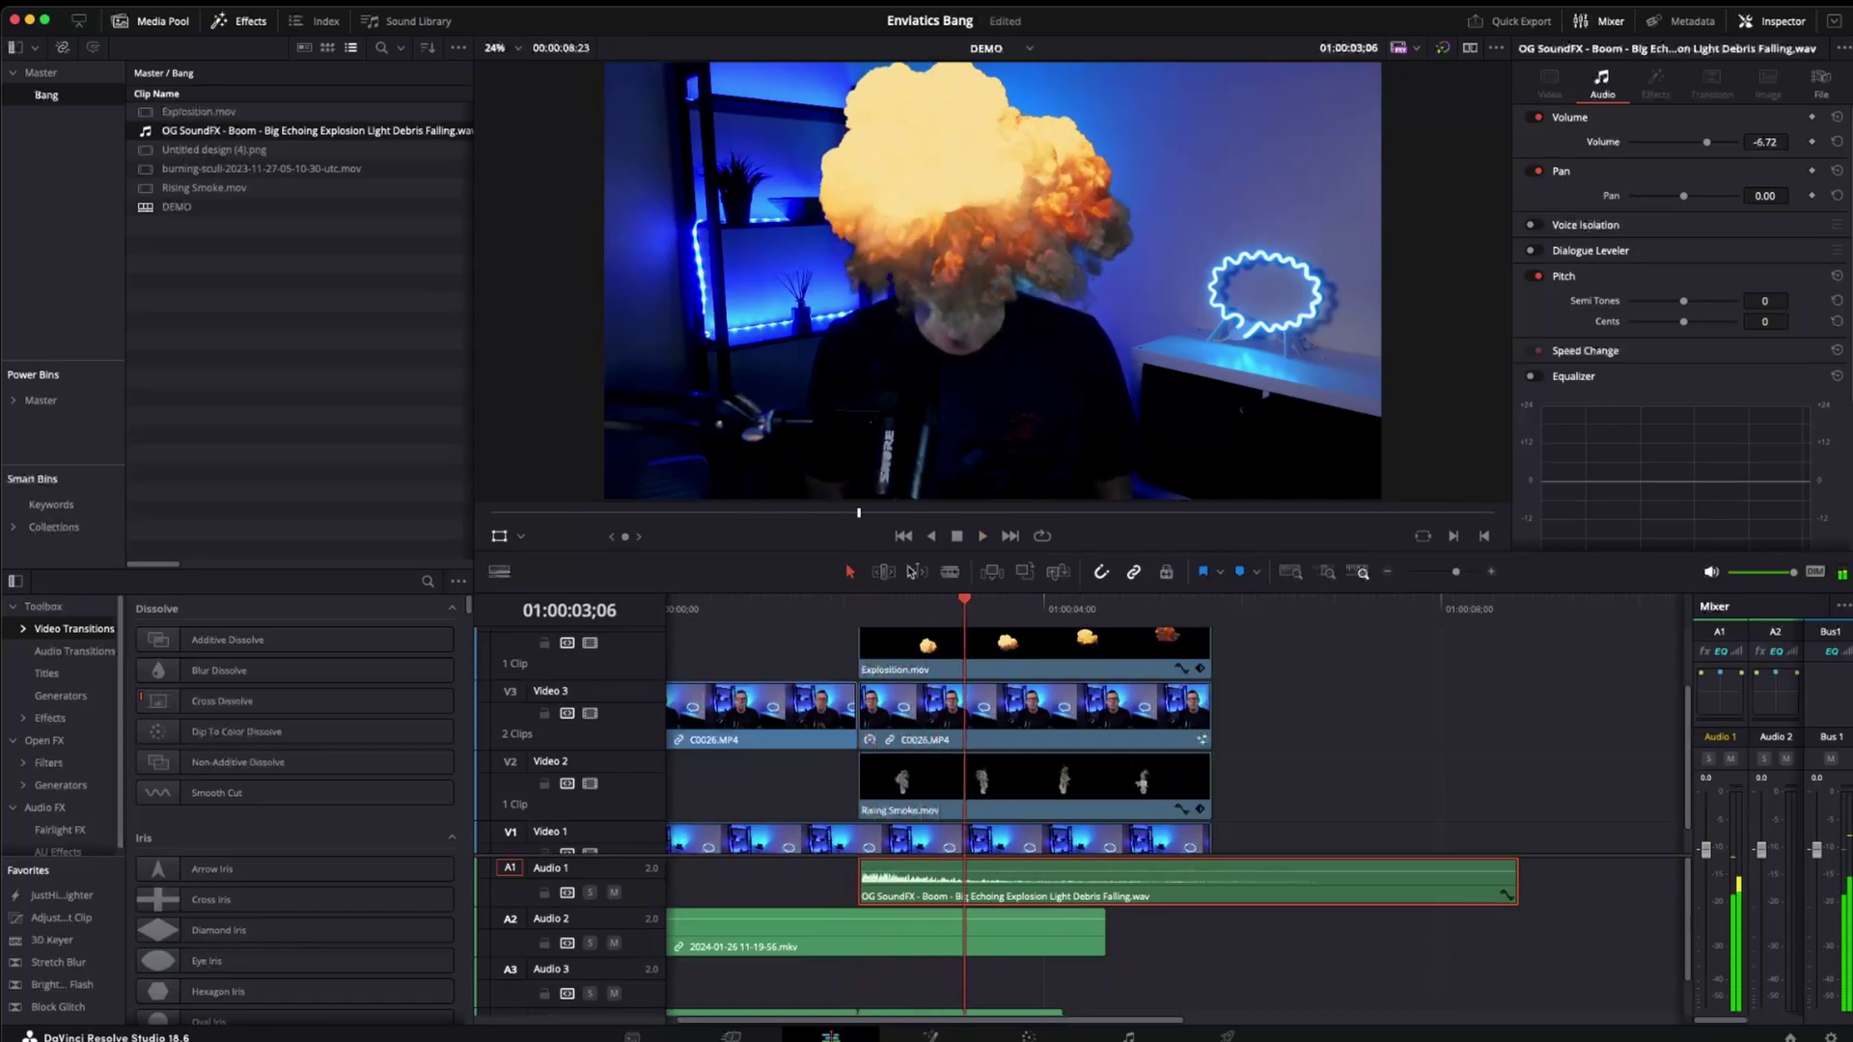
pyautogui.moveTo(767, 616); pyautogui.dragTo(573, 613)
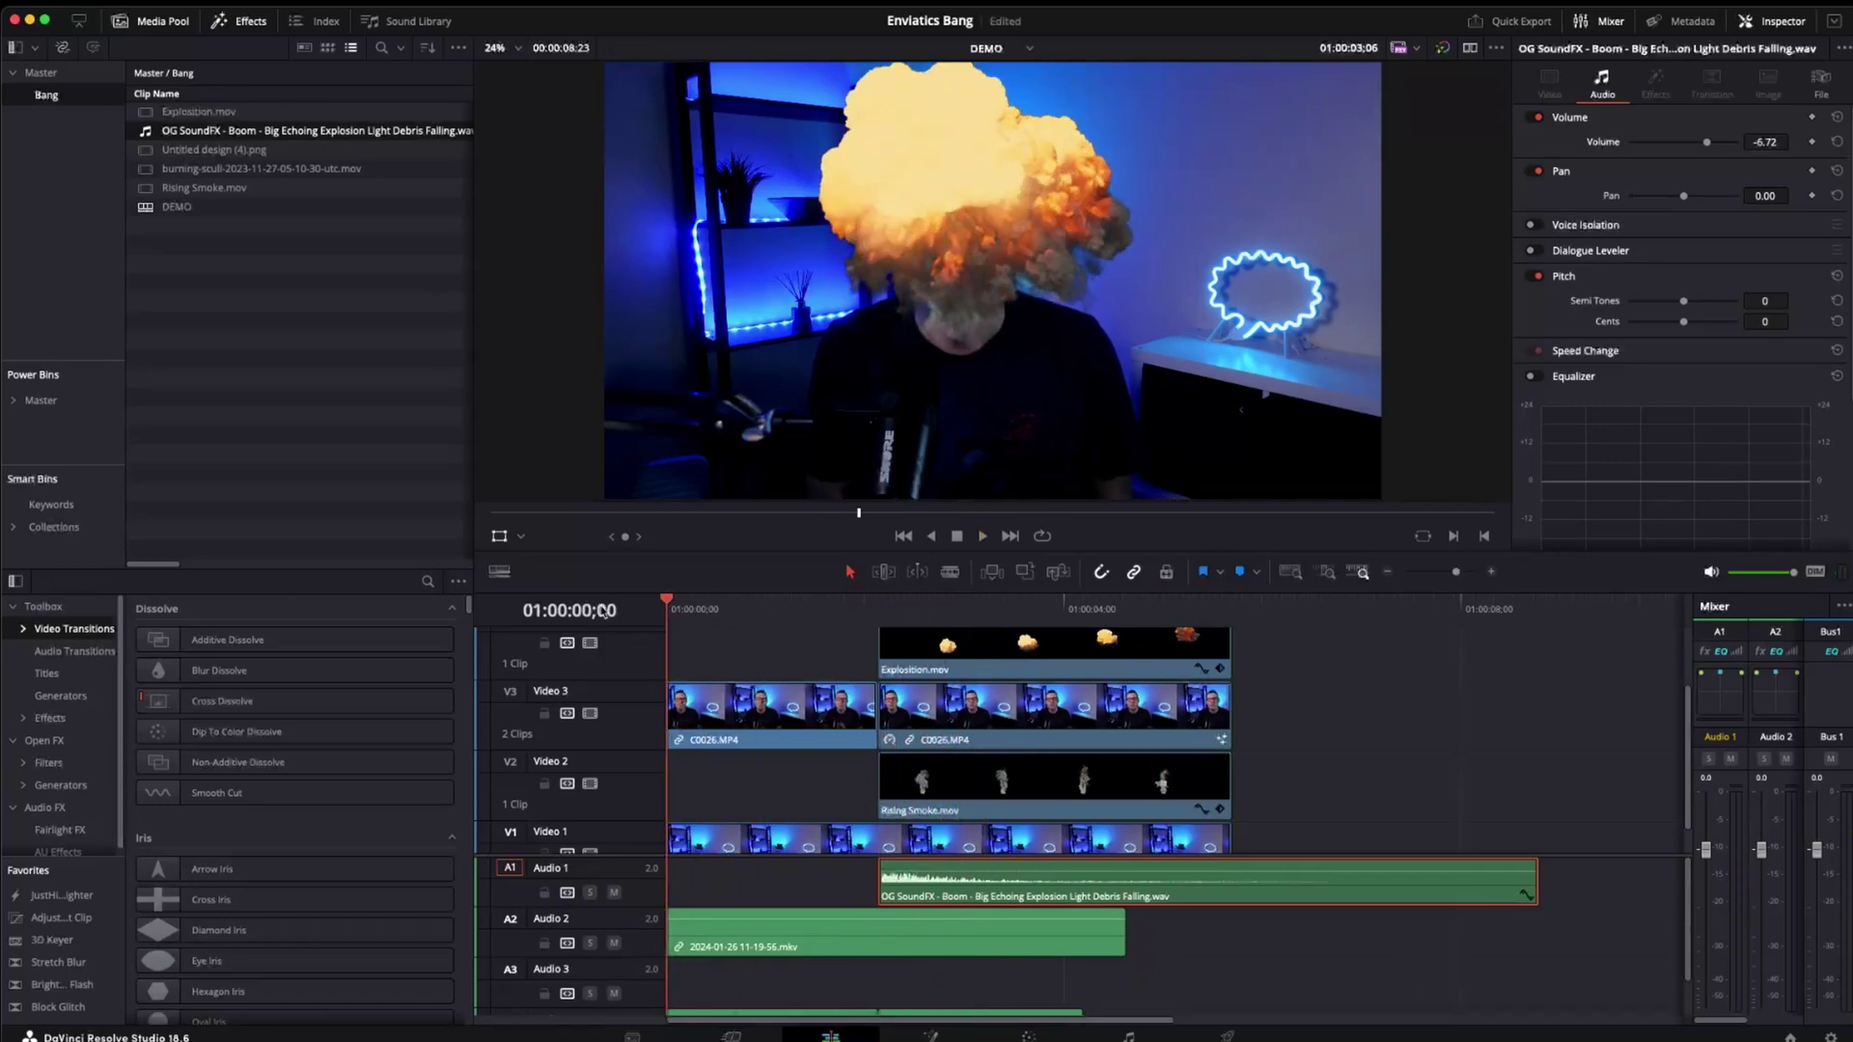
pyautogui.press('space')
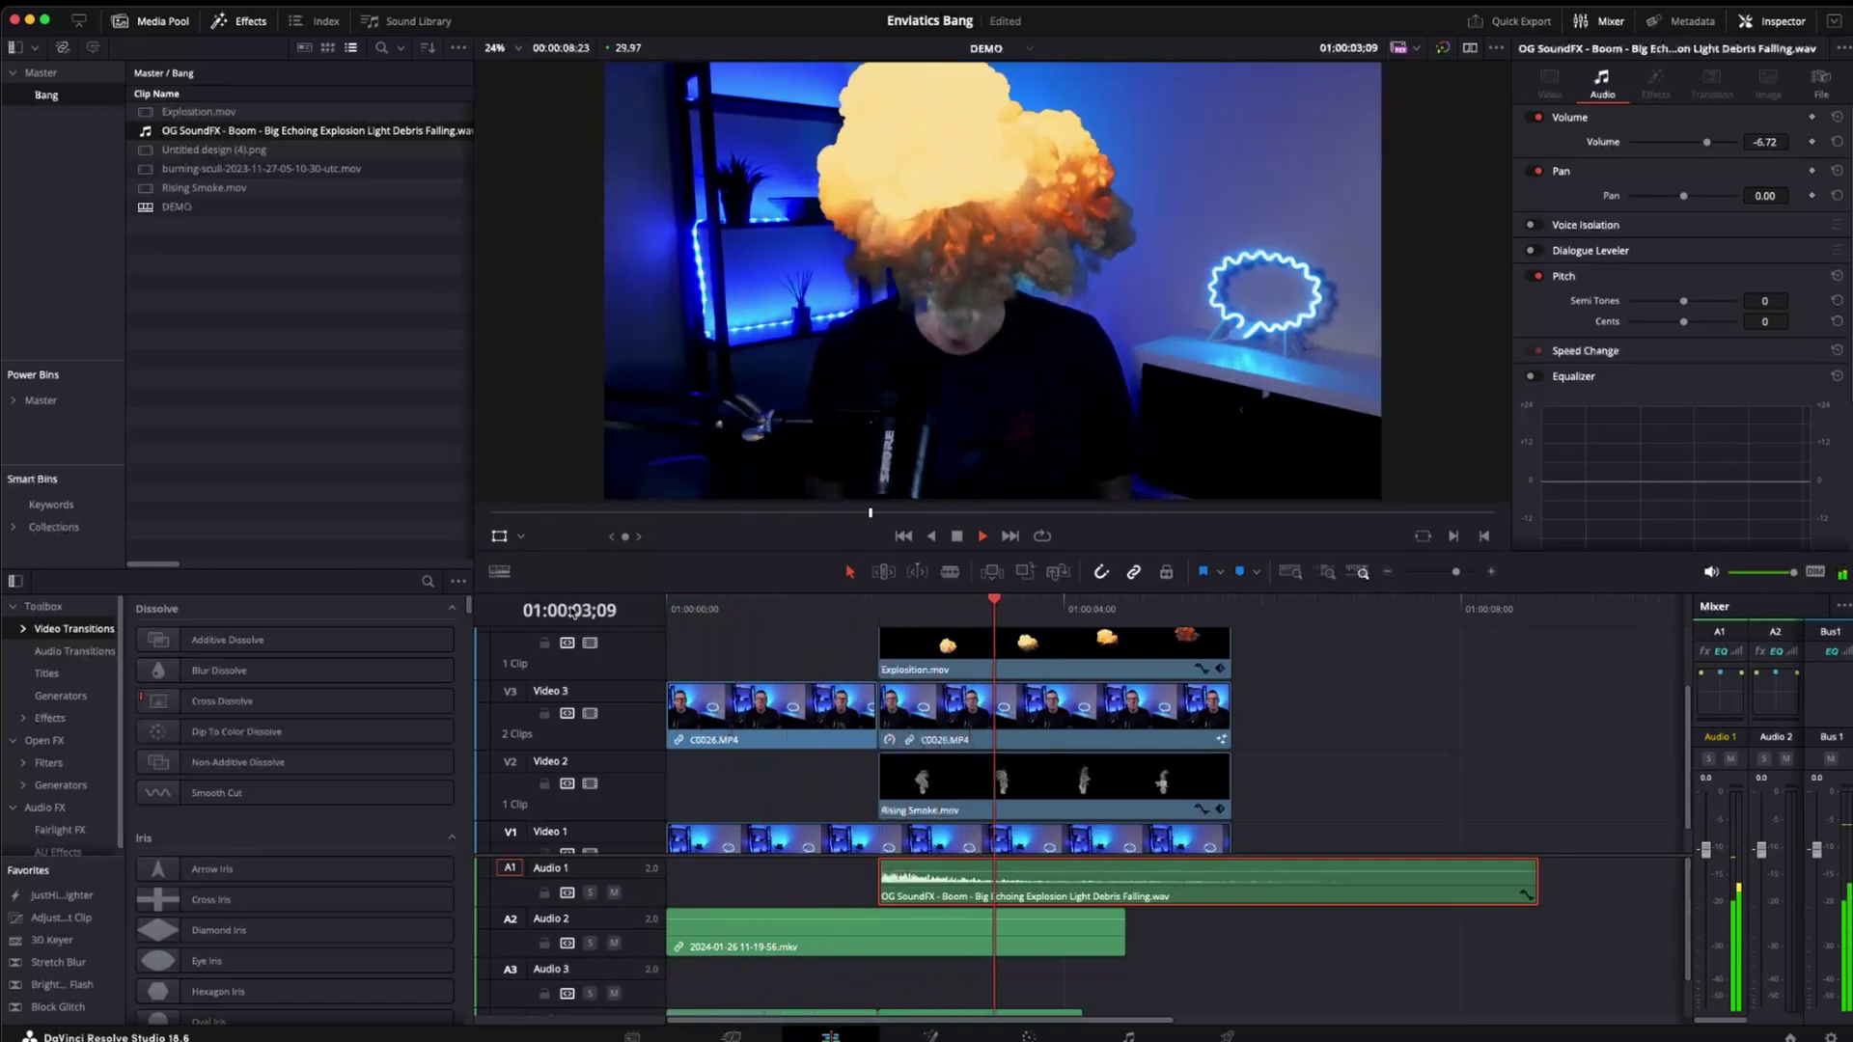
pyautogui.press('space')
pyautogui.press('Home')
pyautogui.scroll(2, 758, 709)
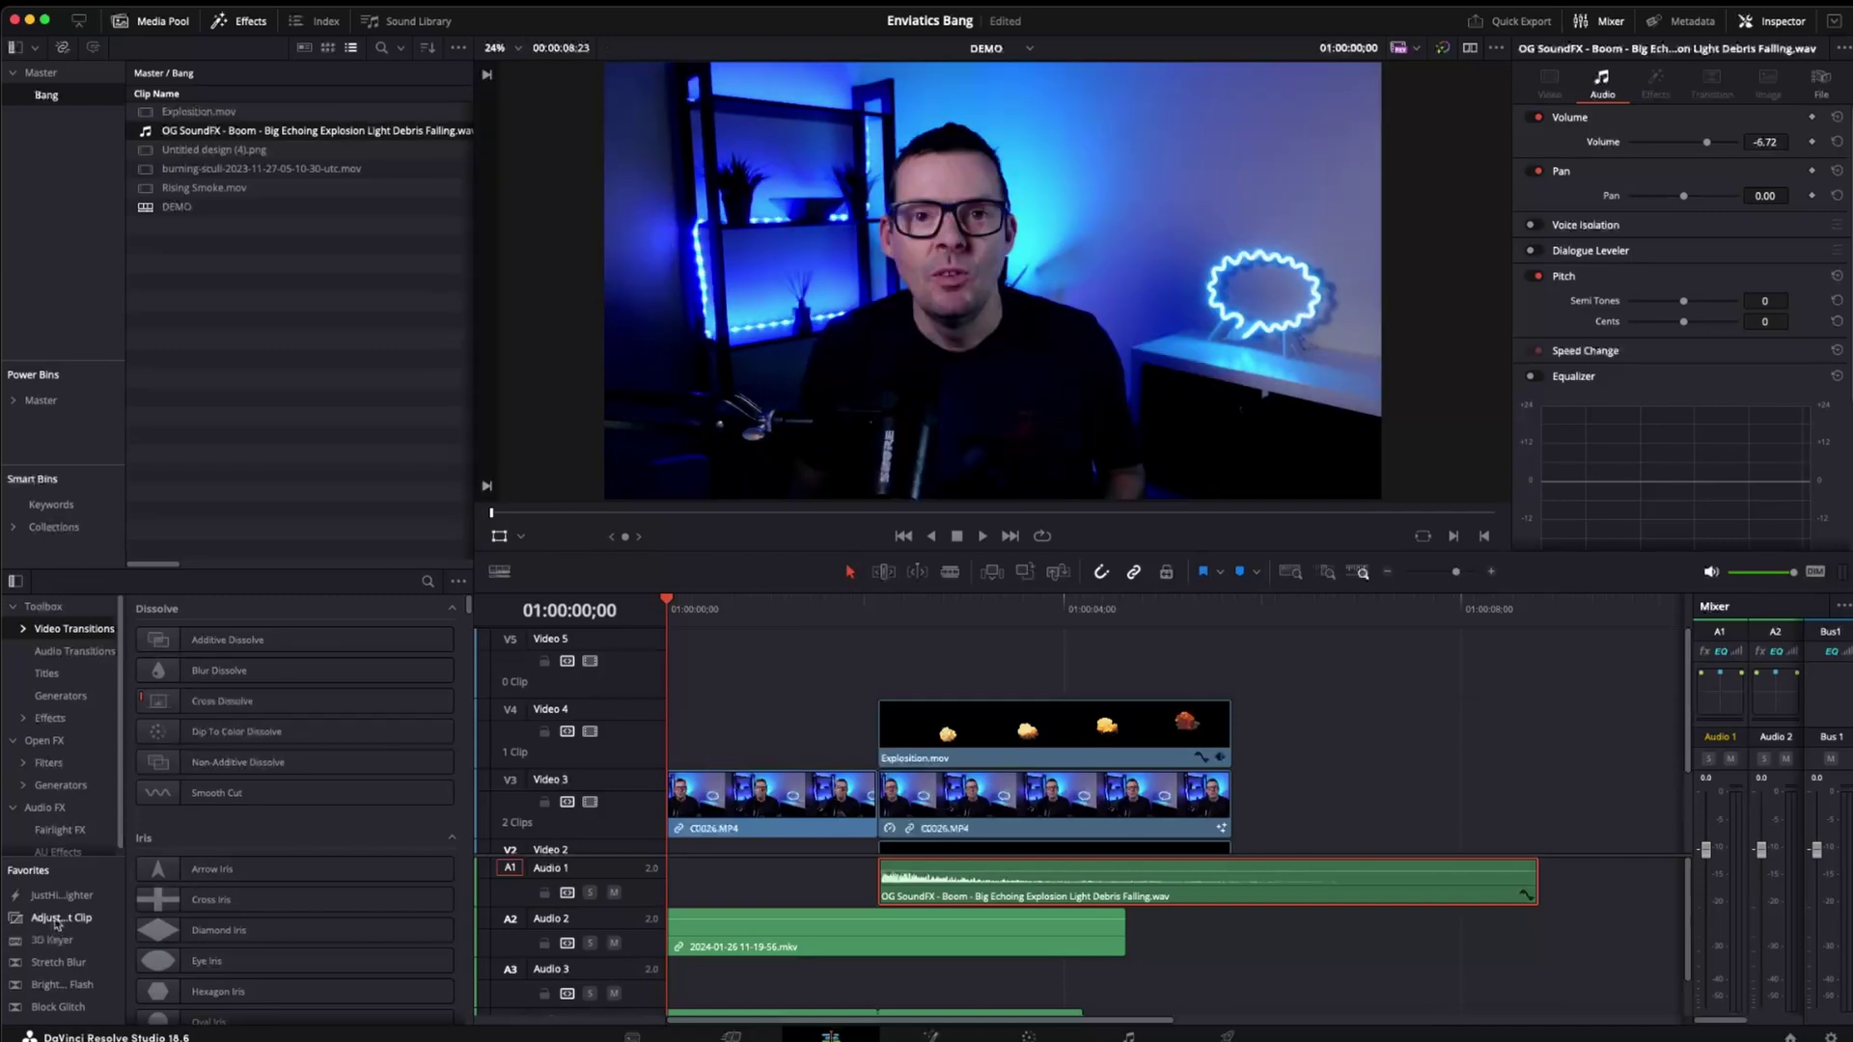
# Add an Adjustment Clip on Video 5 from the explosion start to 01:00:05;21
pyautogui.moveTo(55, 921); pyautogui.dragTo(886, 668)
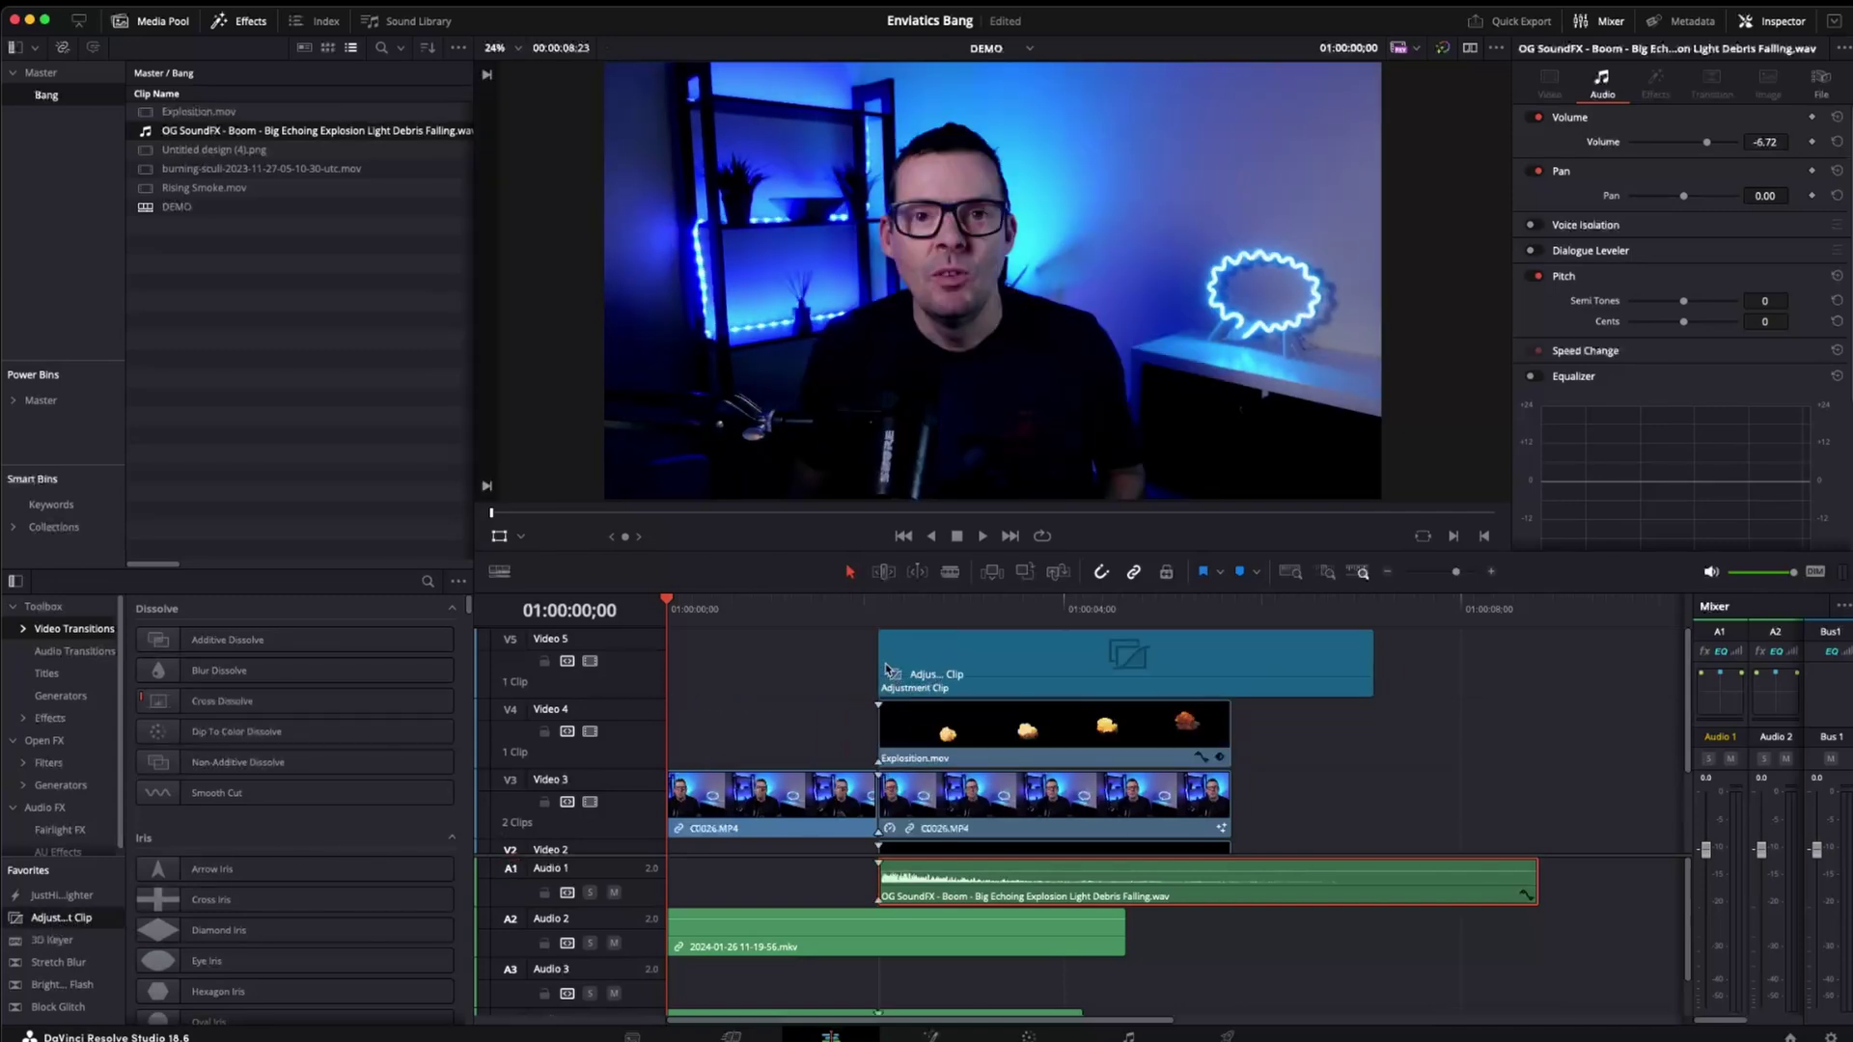
pyautogui.moveTo(886, 666)
pyautogui.mouseDown()
pyautogui.moveTo(888, 626)
pyautogui.moveTo(874, 719)
pyautogui.moveTo(869, 649)
pyautogui.moveTo(866, 666)
pyautogui.mouseUp()
pyautogui.moveTo(1373, 662); pyautogui.dragTo(1233, 662)
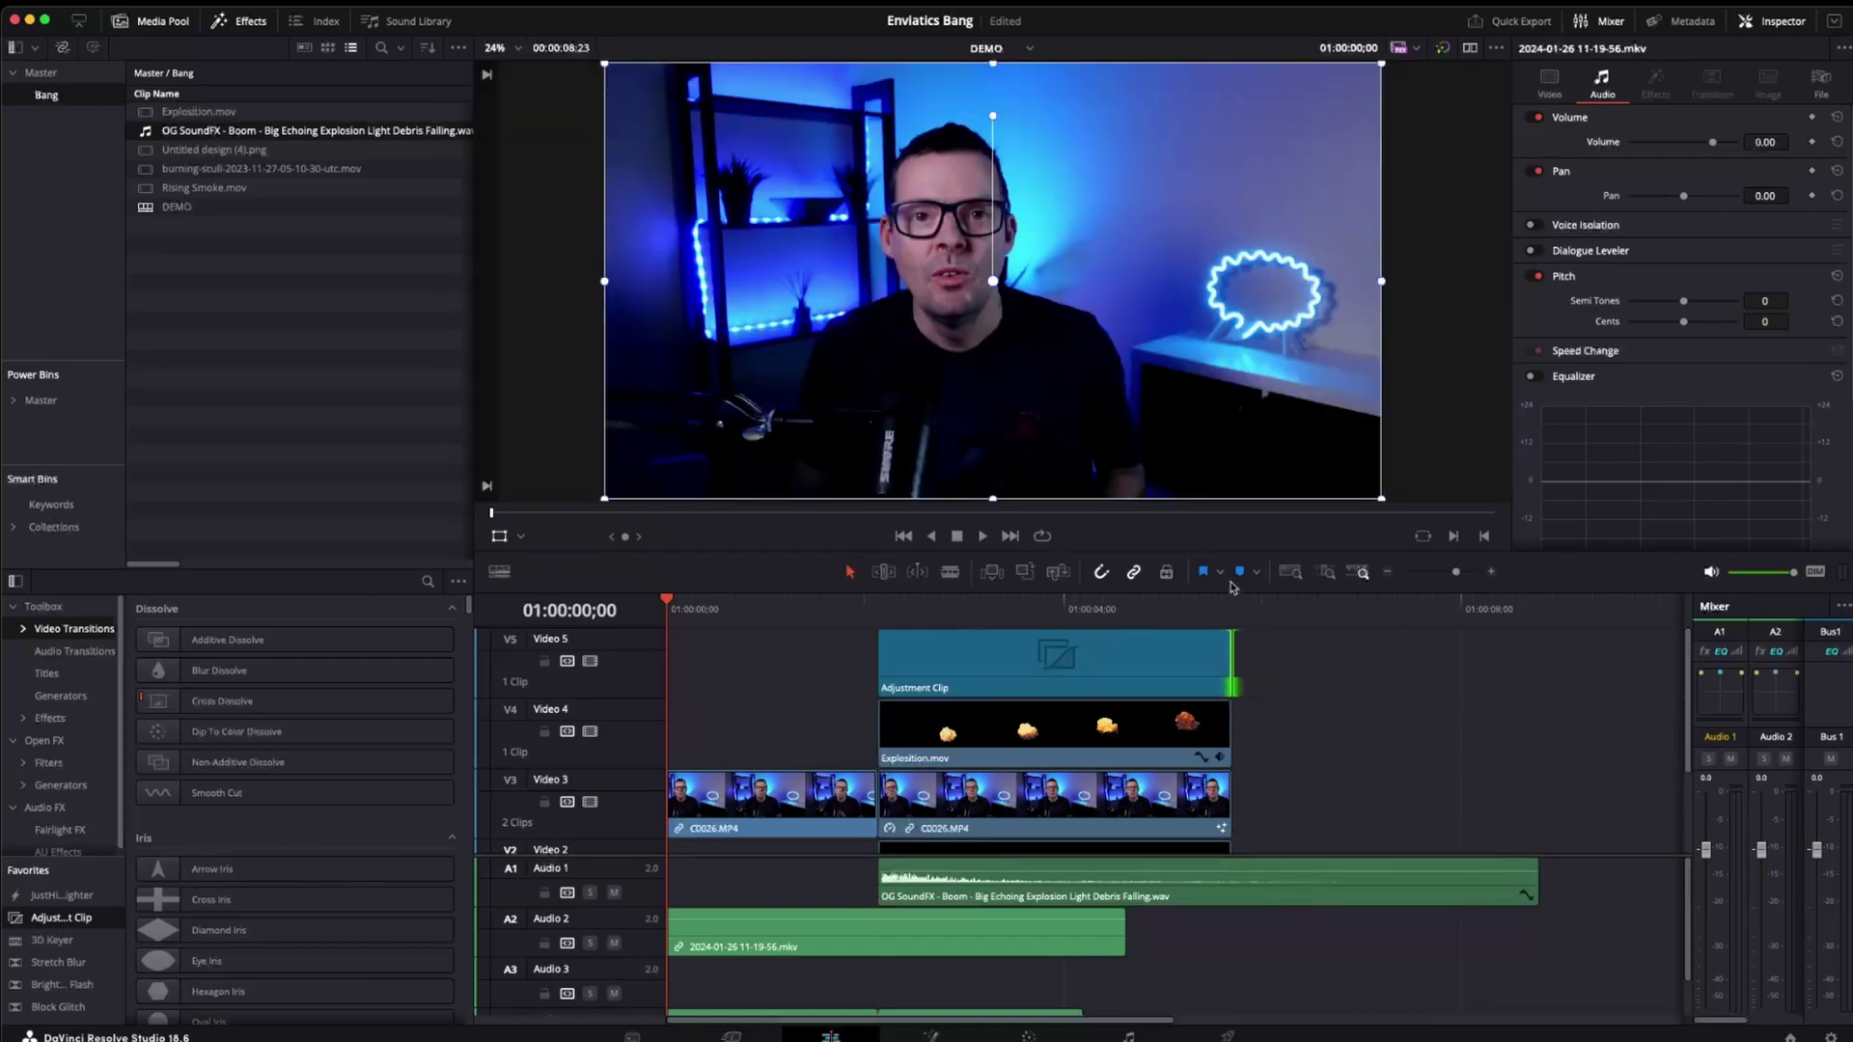
# Blade the boom sound at 01:00:05;21 and delete its trailing piece
pyautogui.click(1223, 609)
pyautogui.click(1345, 892)
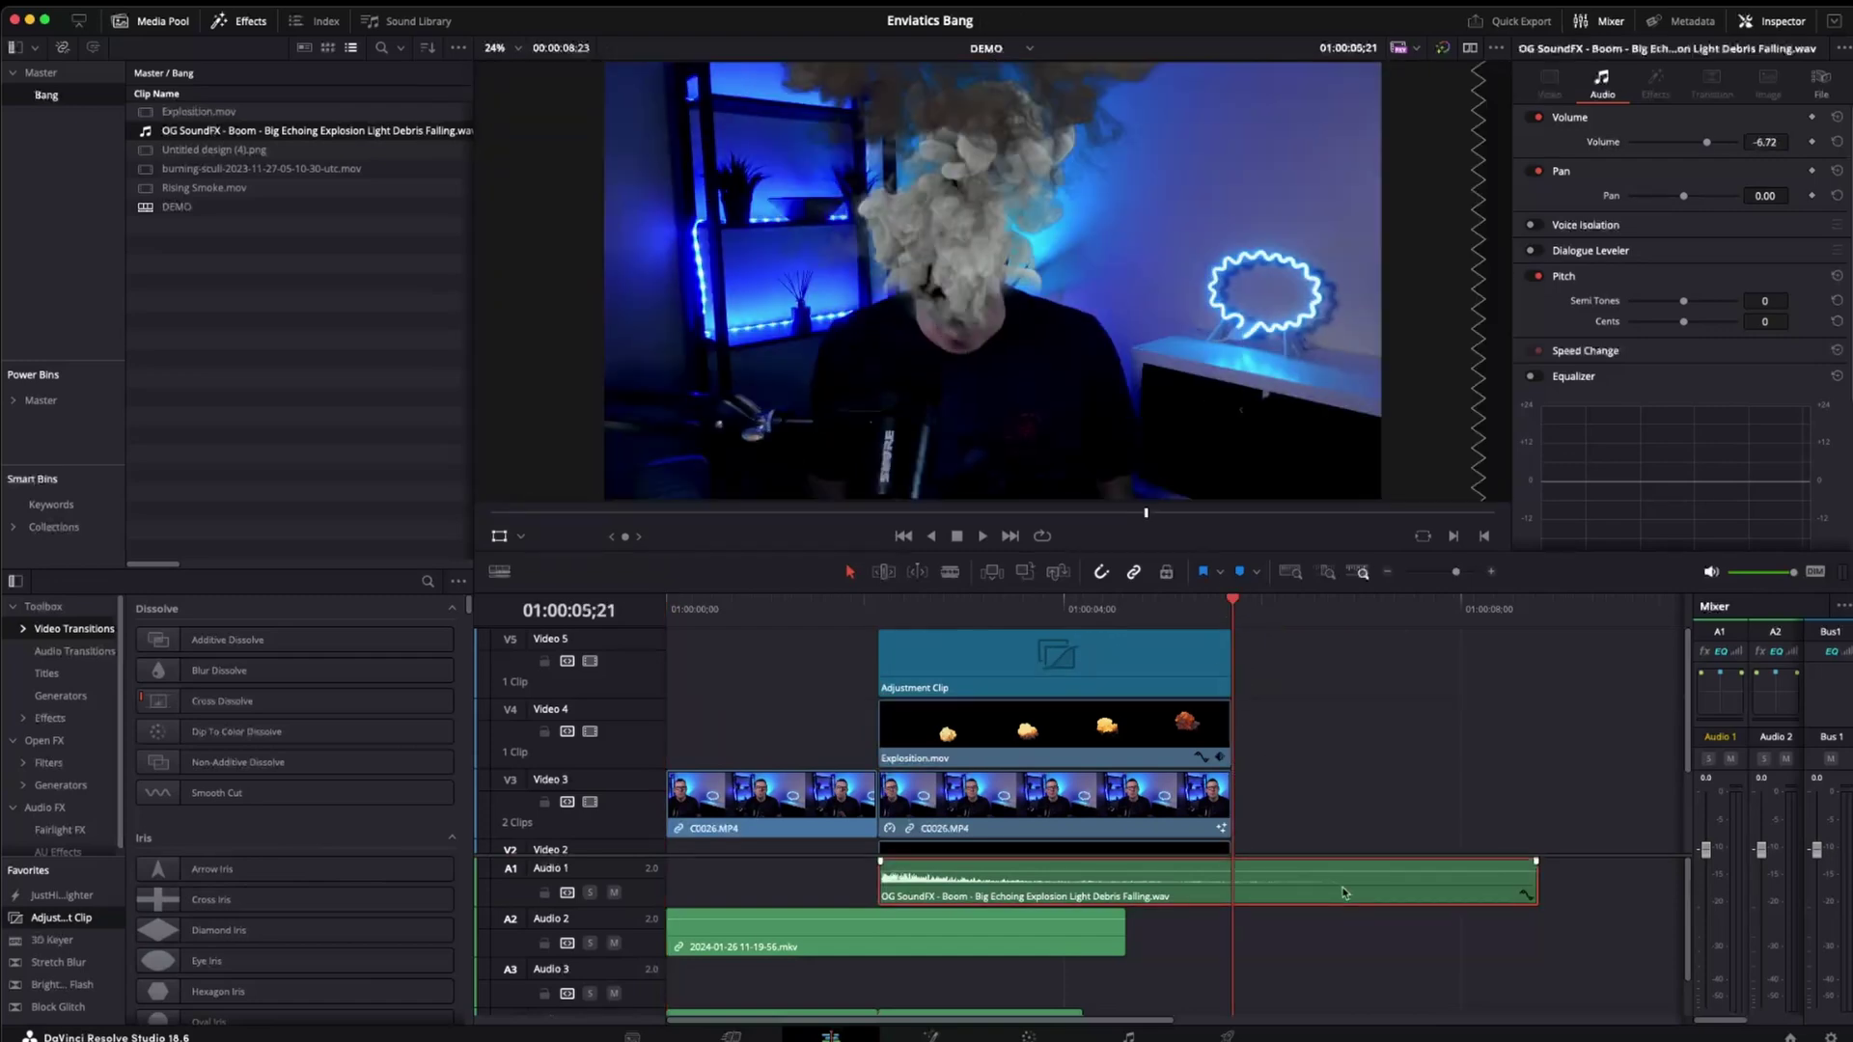
pyautogui.press('super+b')
pyautogui.click(1344, 892)
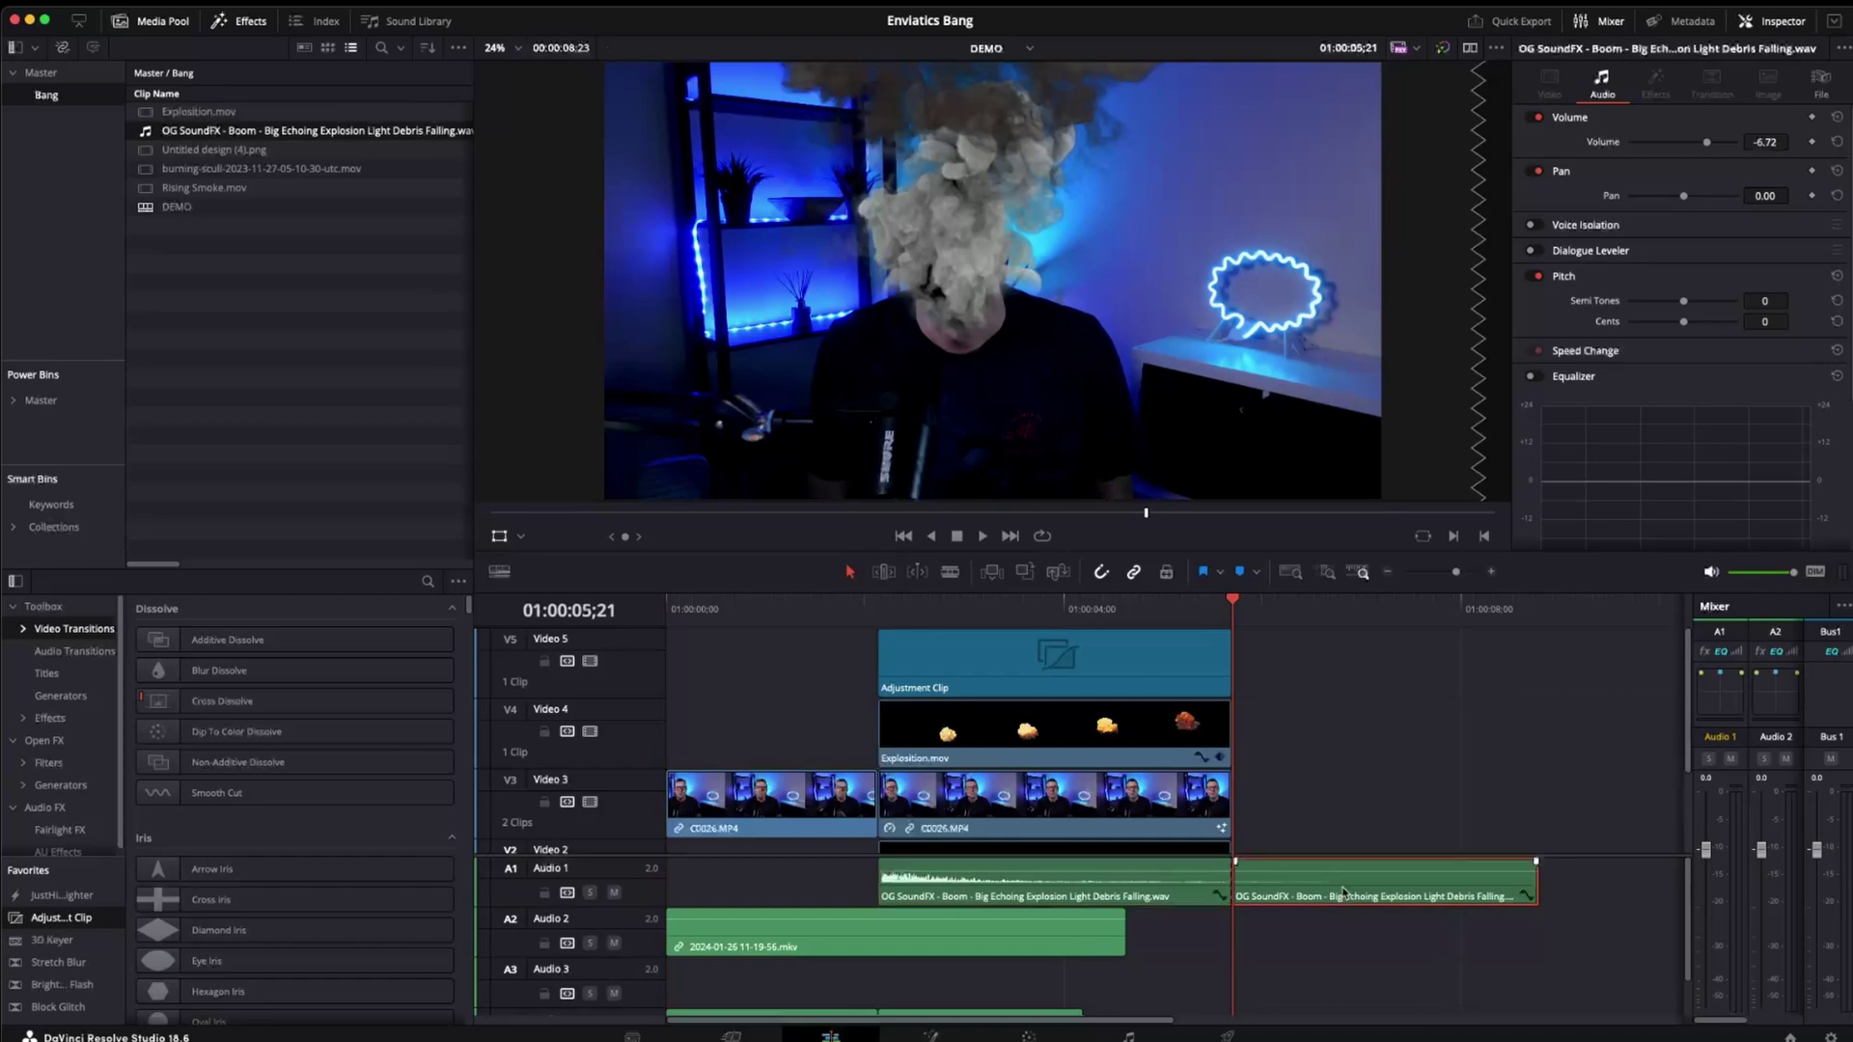
pyautogui.press('Delete')
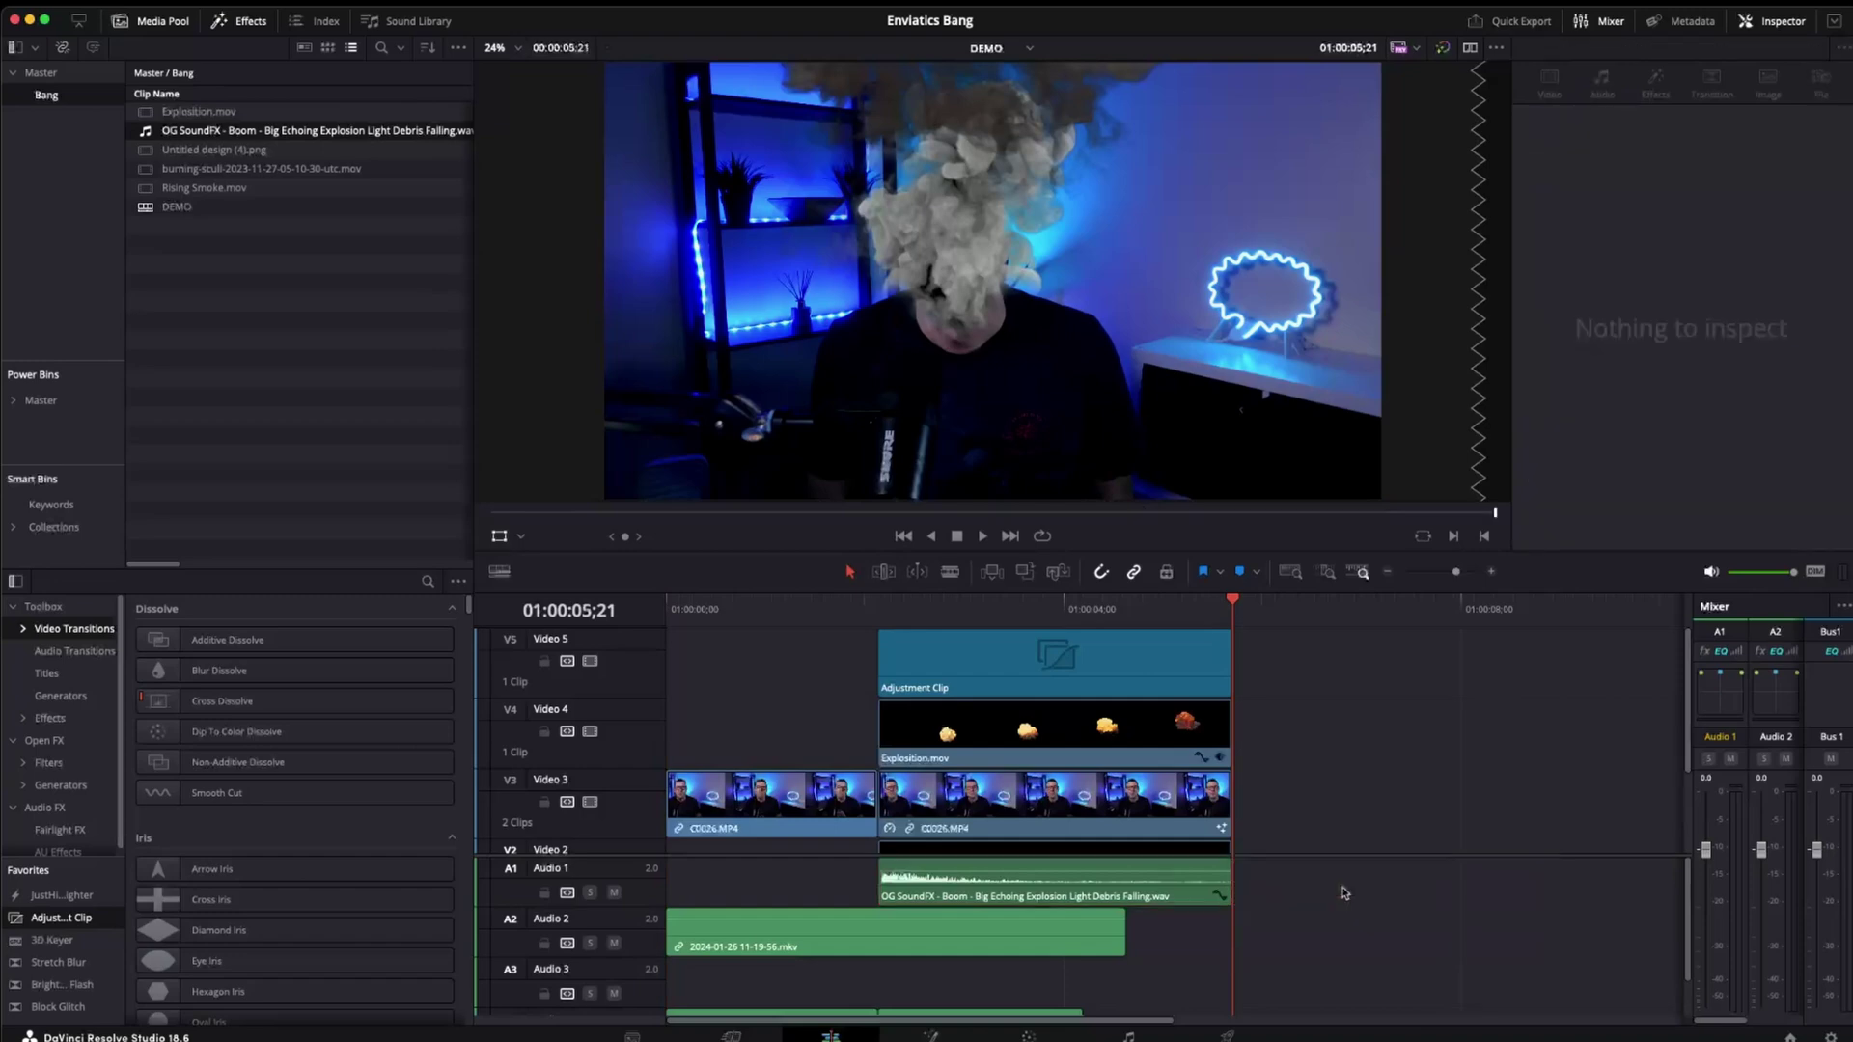
# Preview the explosion frames around 01:00:02;04
pyautogui.click(881, 609)
pyautogui.moveTo(953, 606); pyautogui.dragTo(879, 605)
pyautogui.click(951, 689)
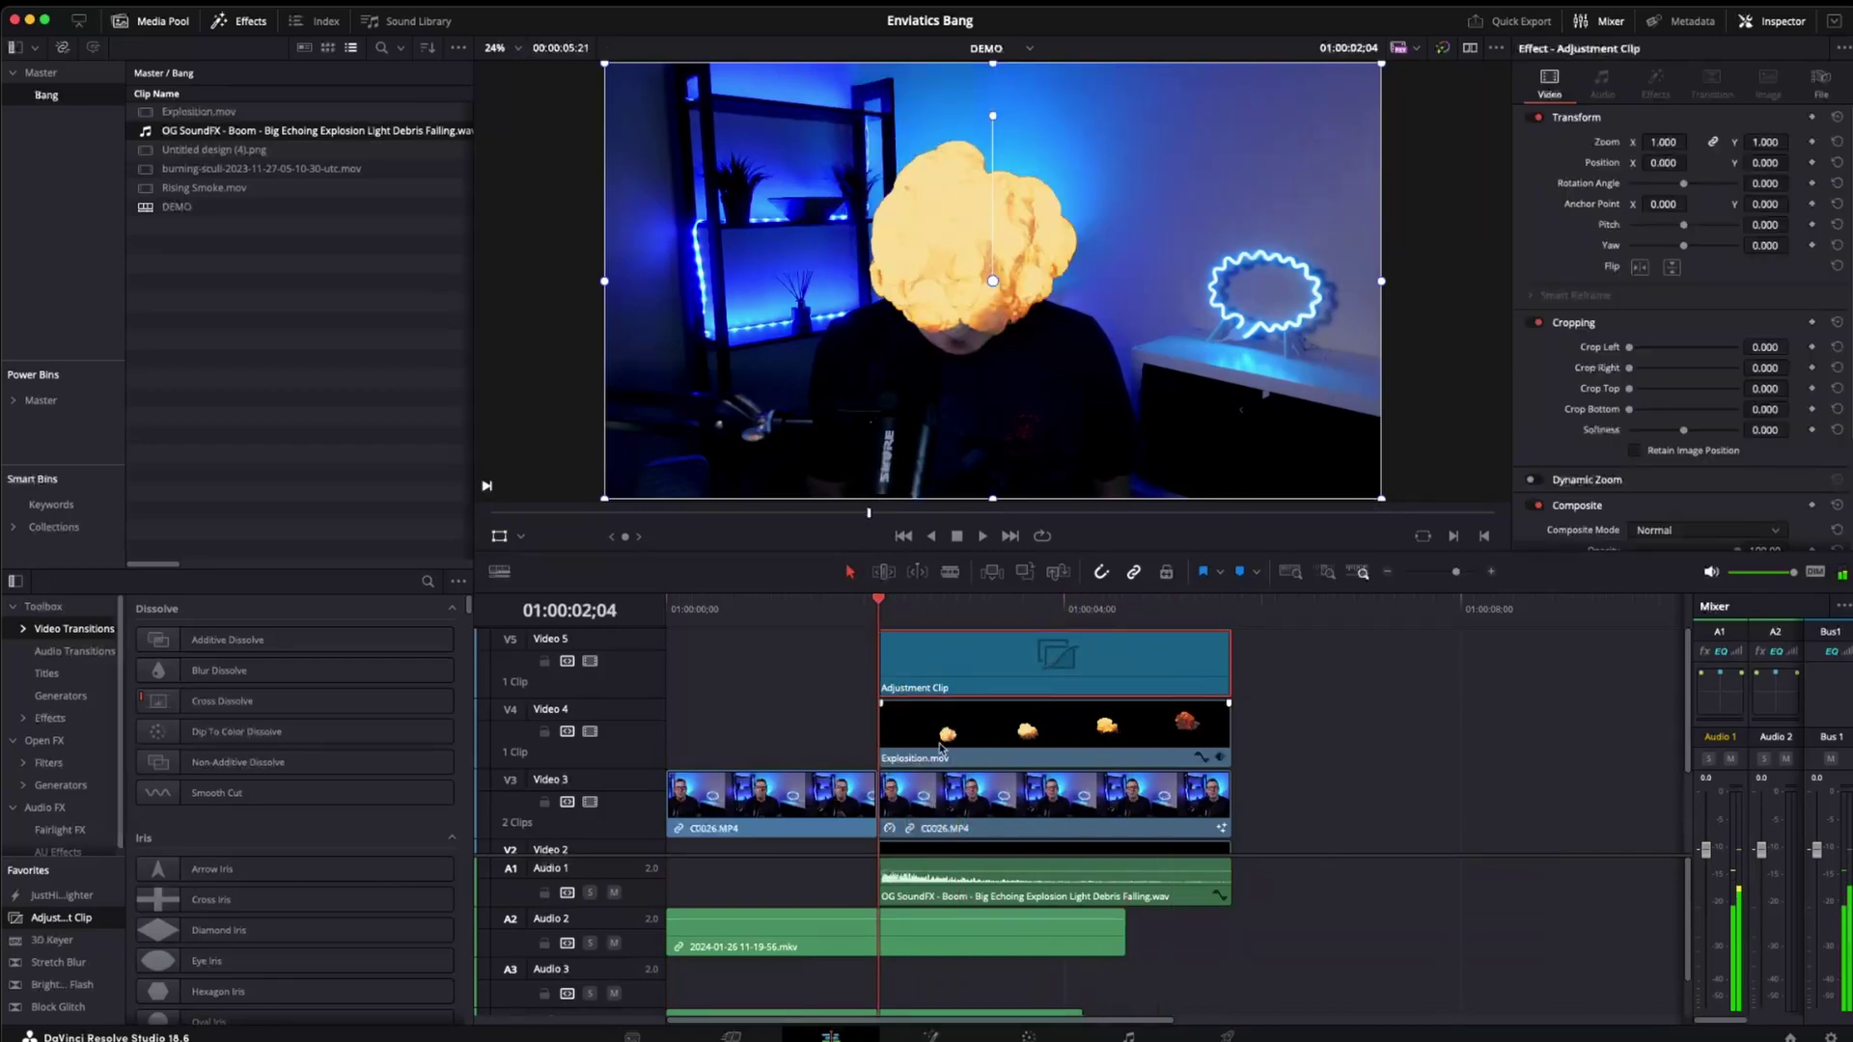
pyautogui.click(45, 740)
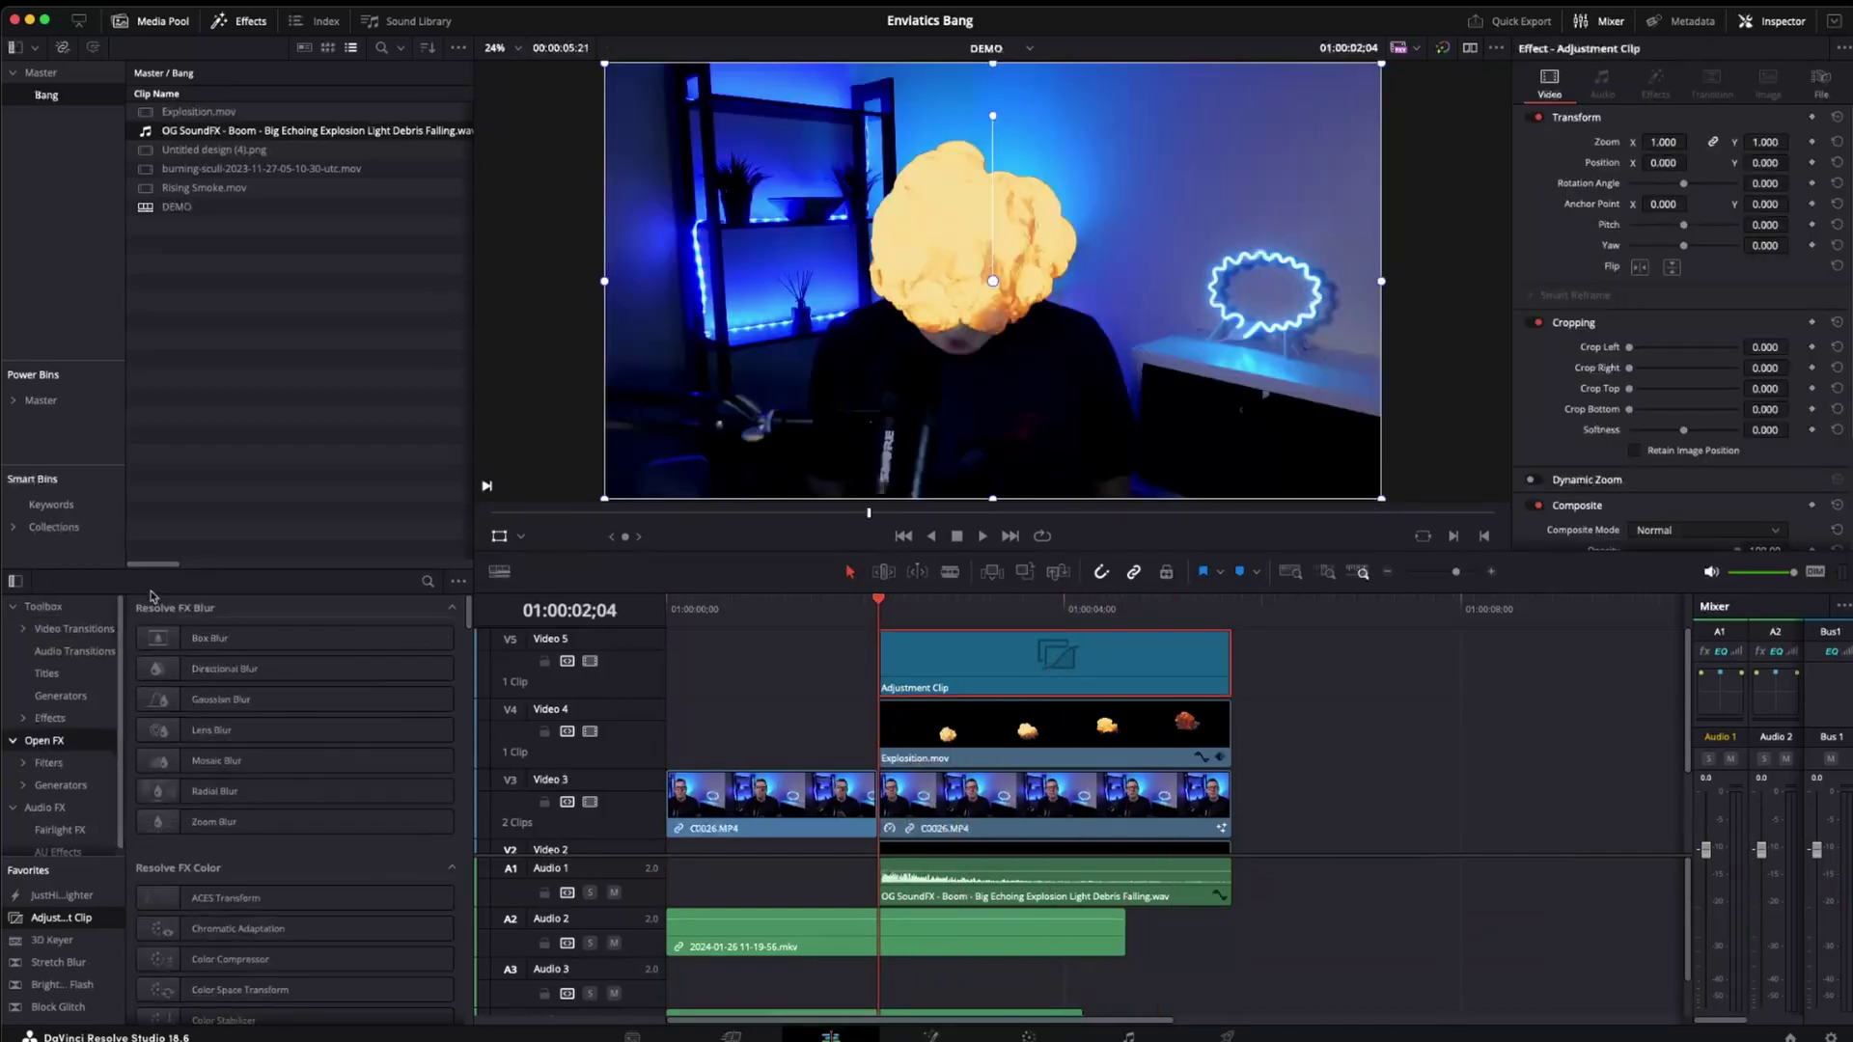
pyautogui.click(428, 582)
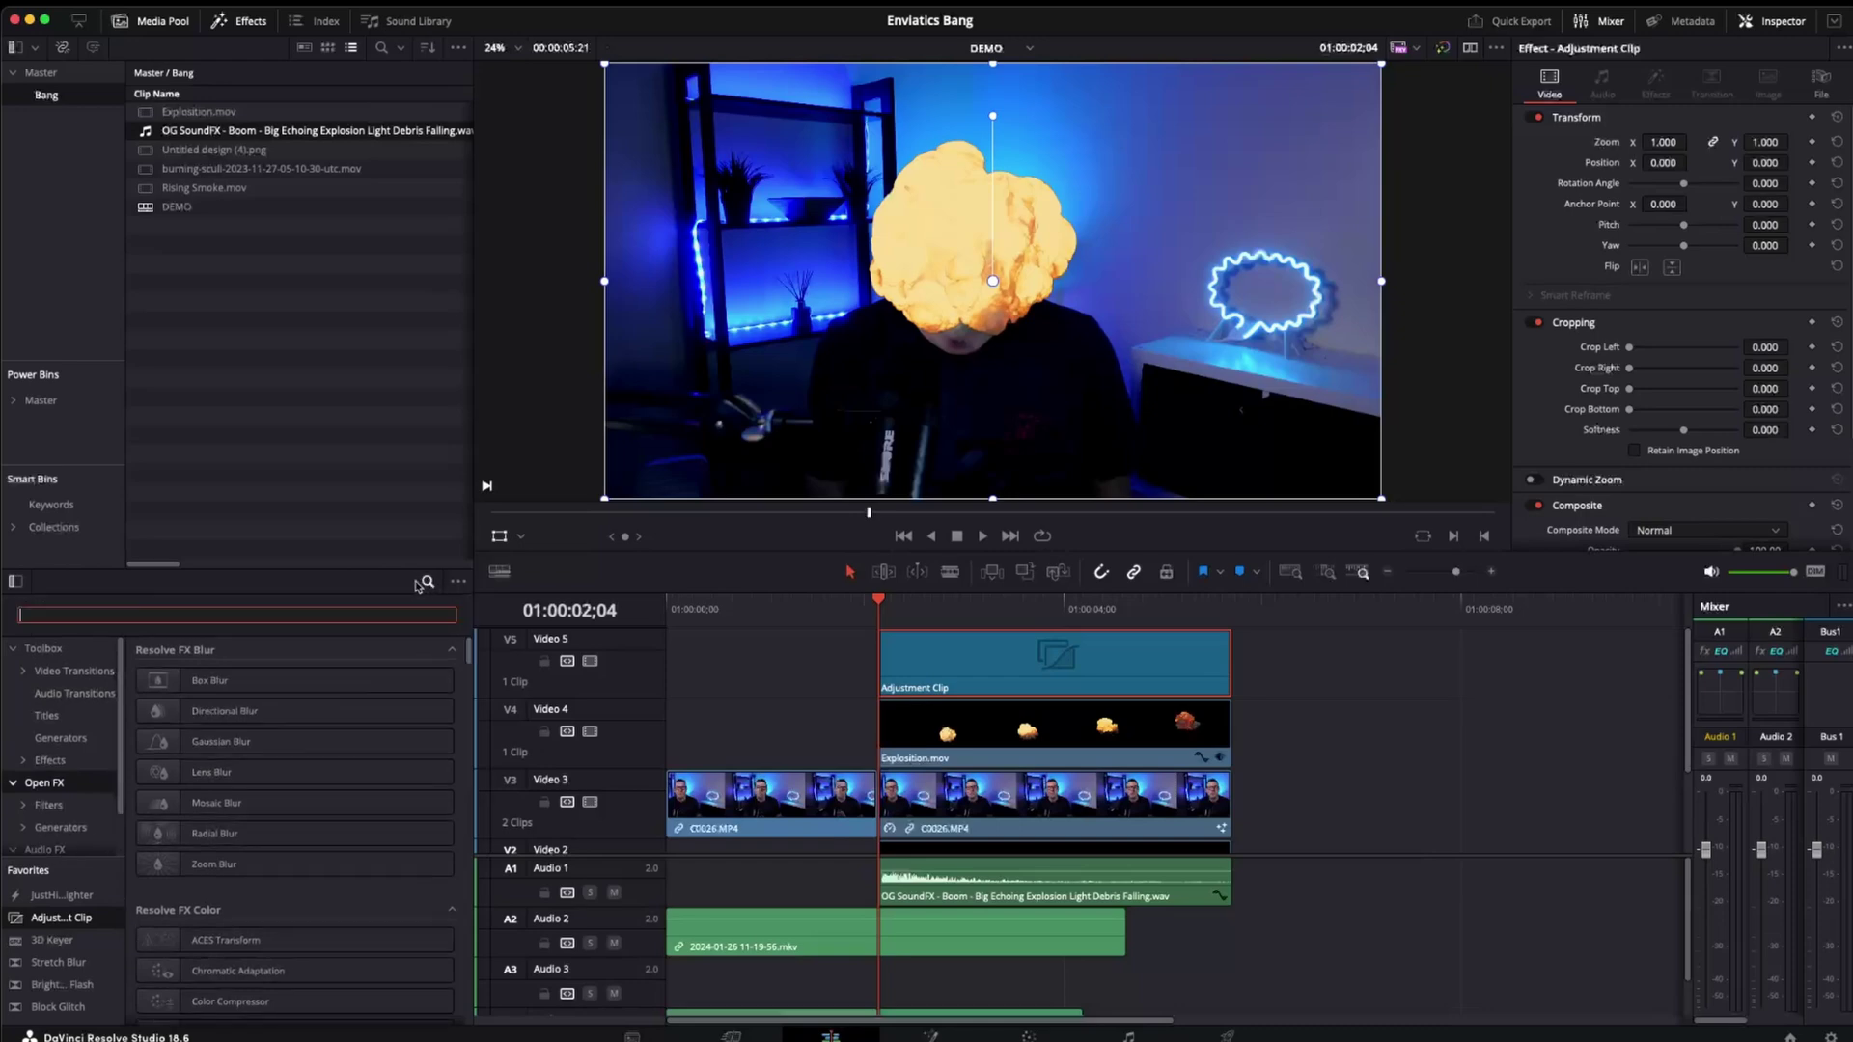
pyautogui.write('shake')
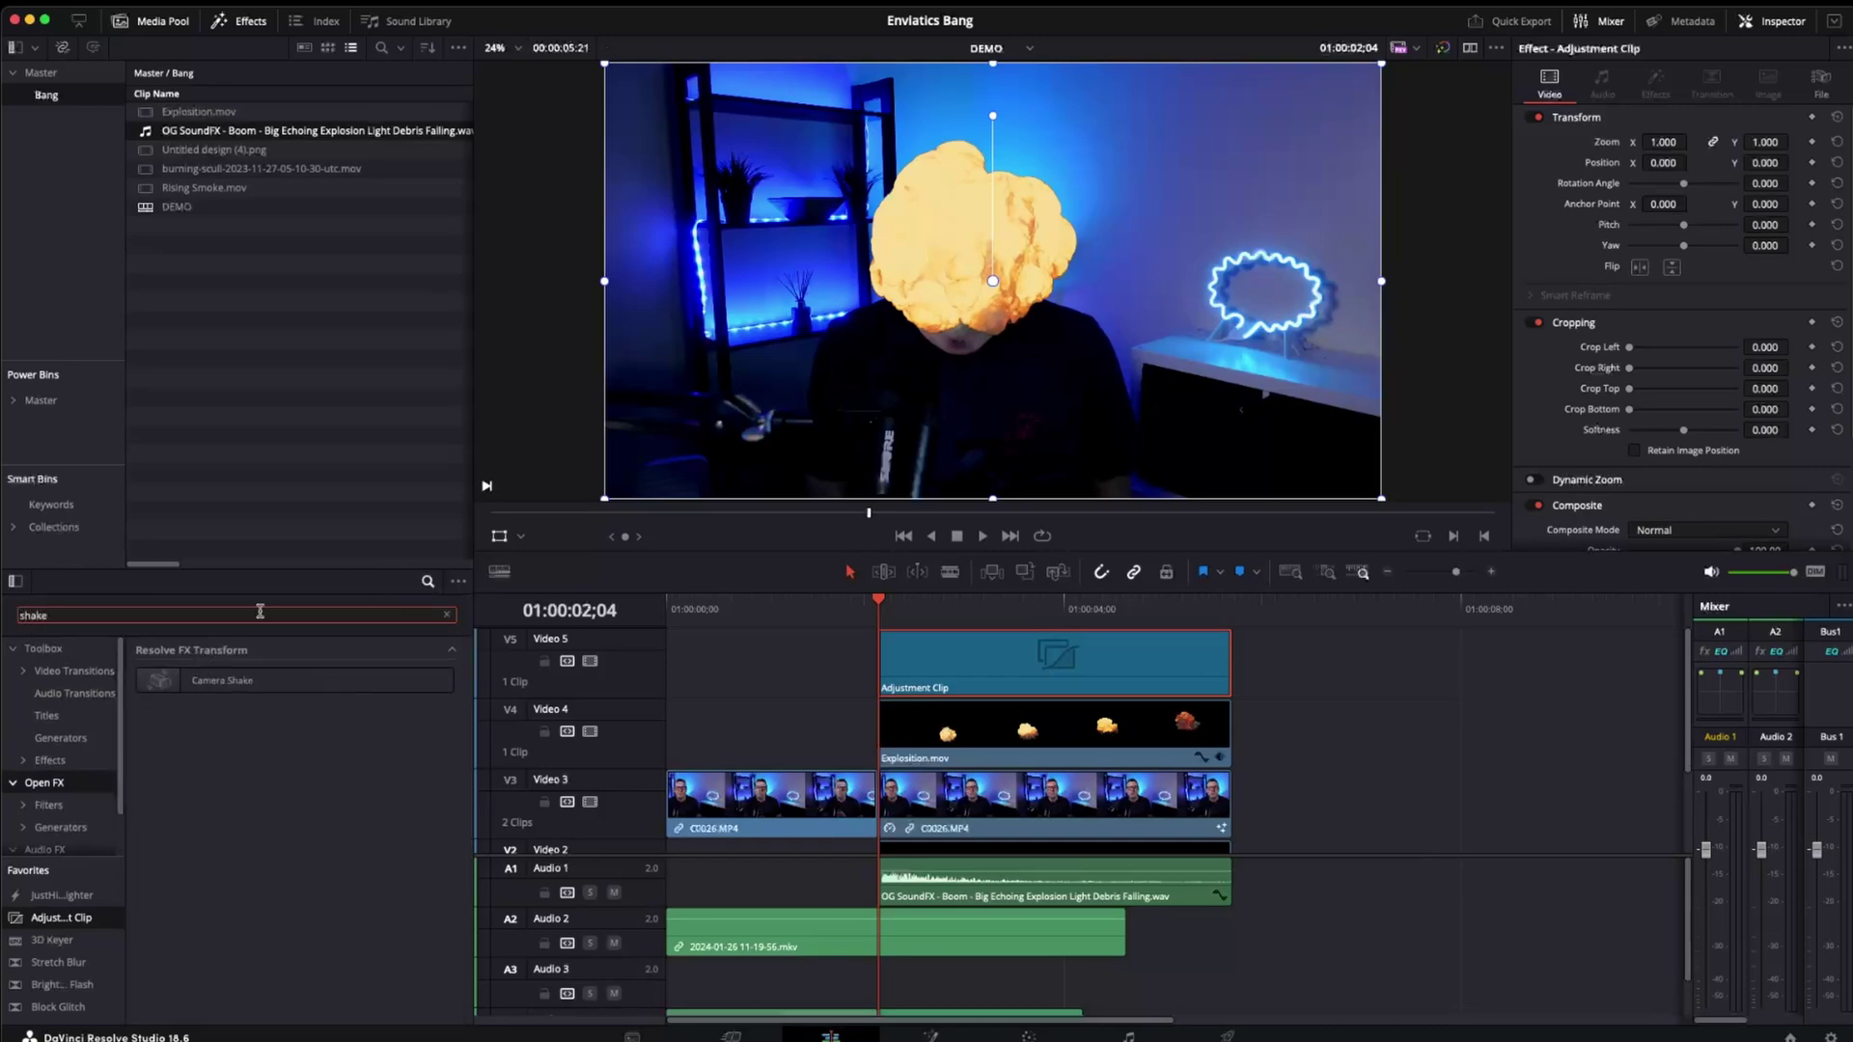
pyautogui.moveTo(222, 680); pyautogui.dragTo(1004, 670)
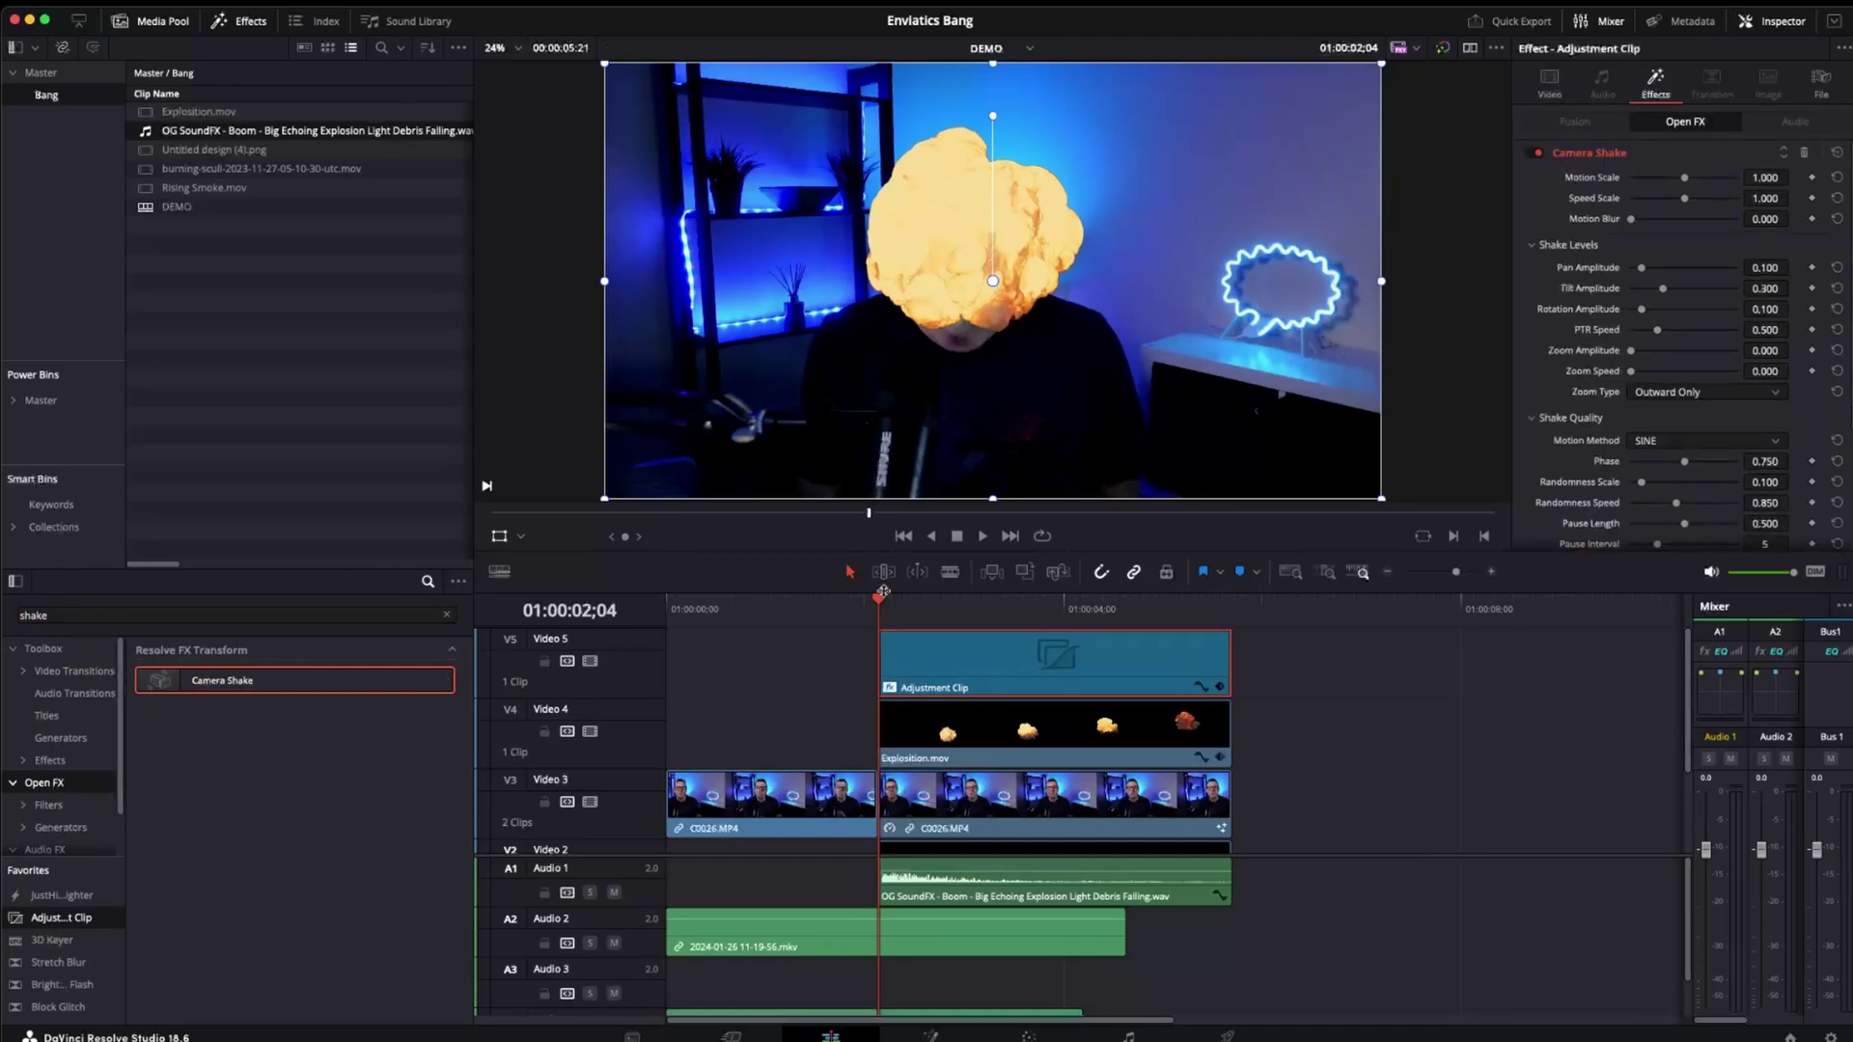
pyautogui.press('space')
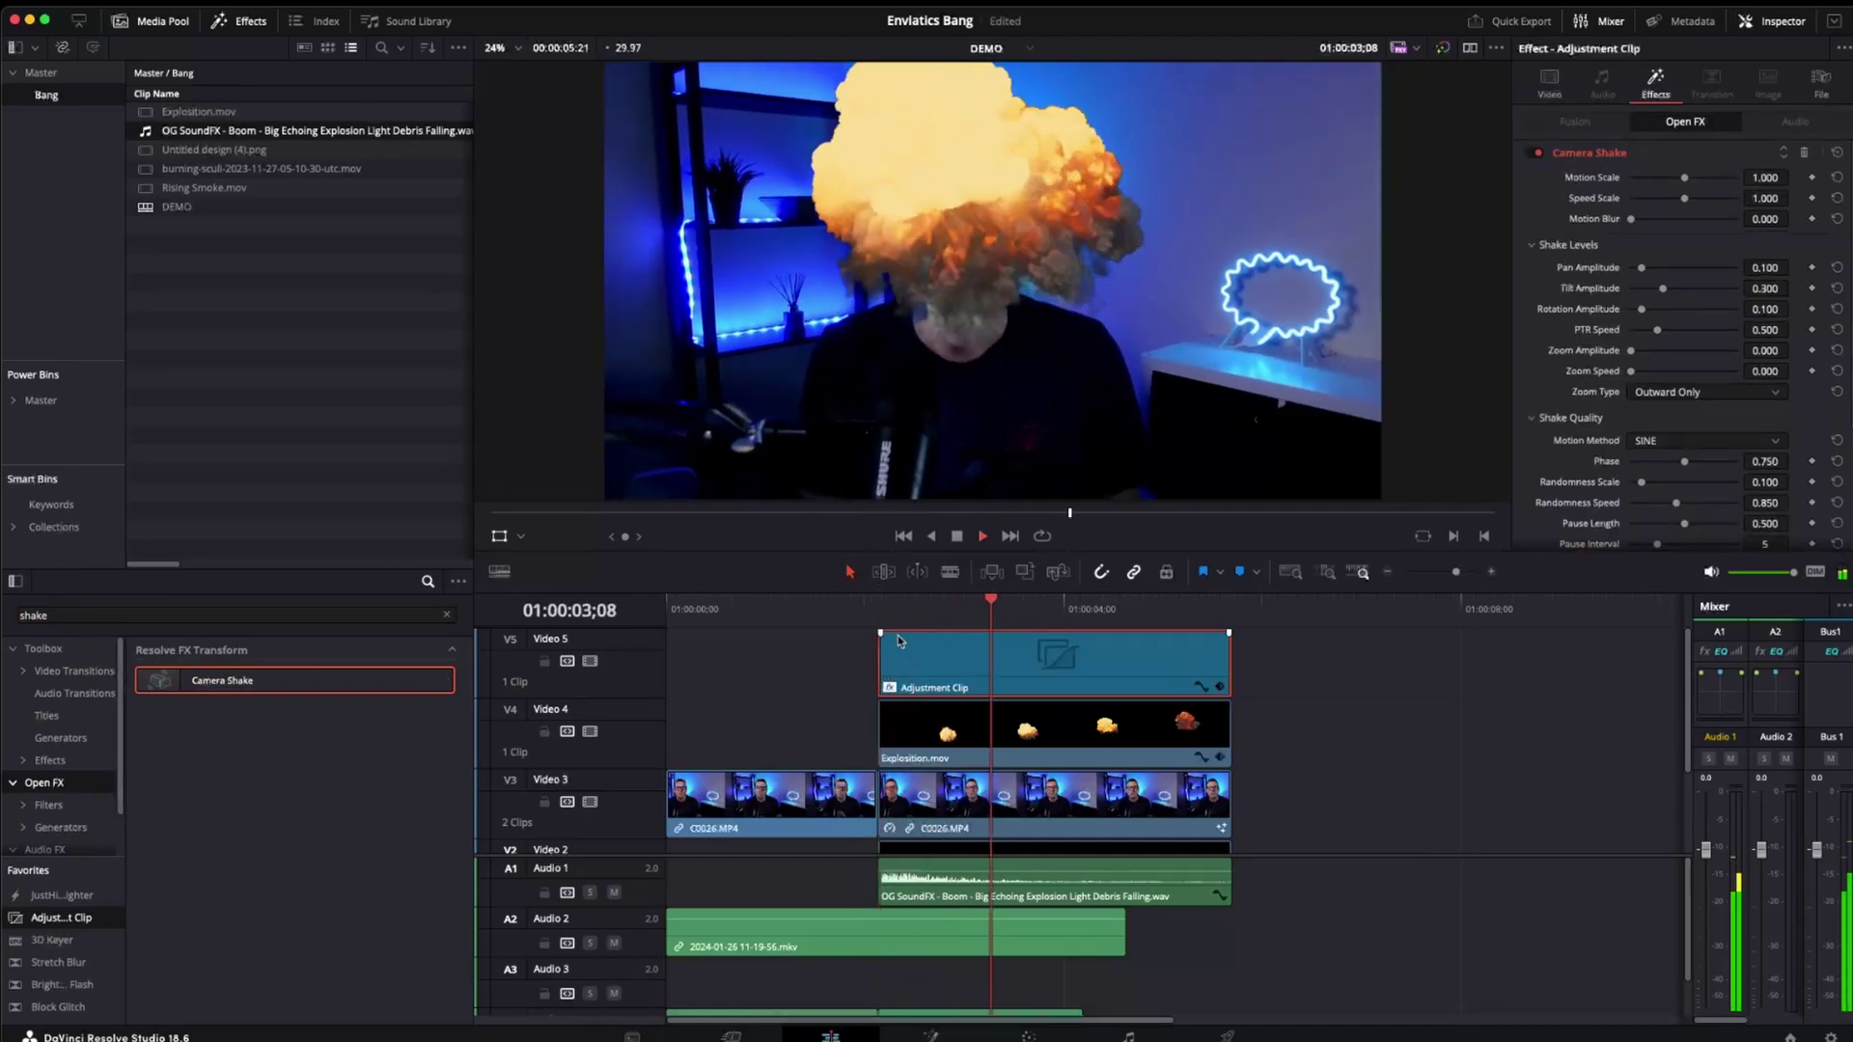
pyautogui.press('space')
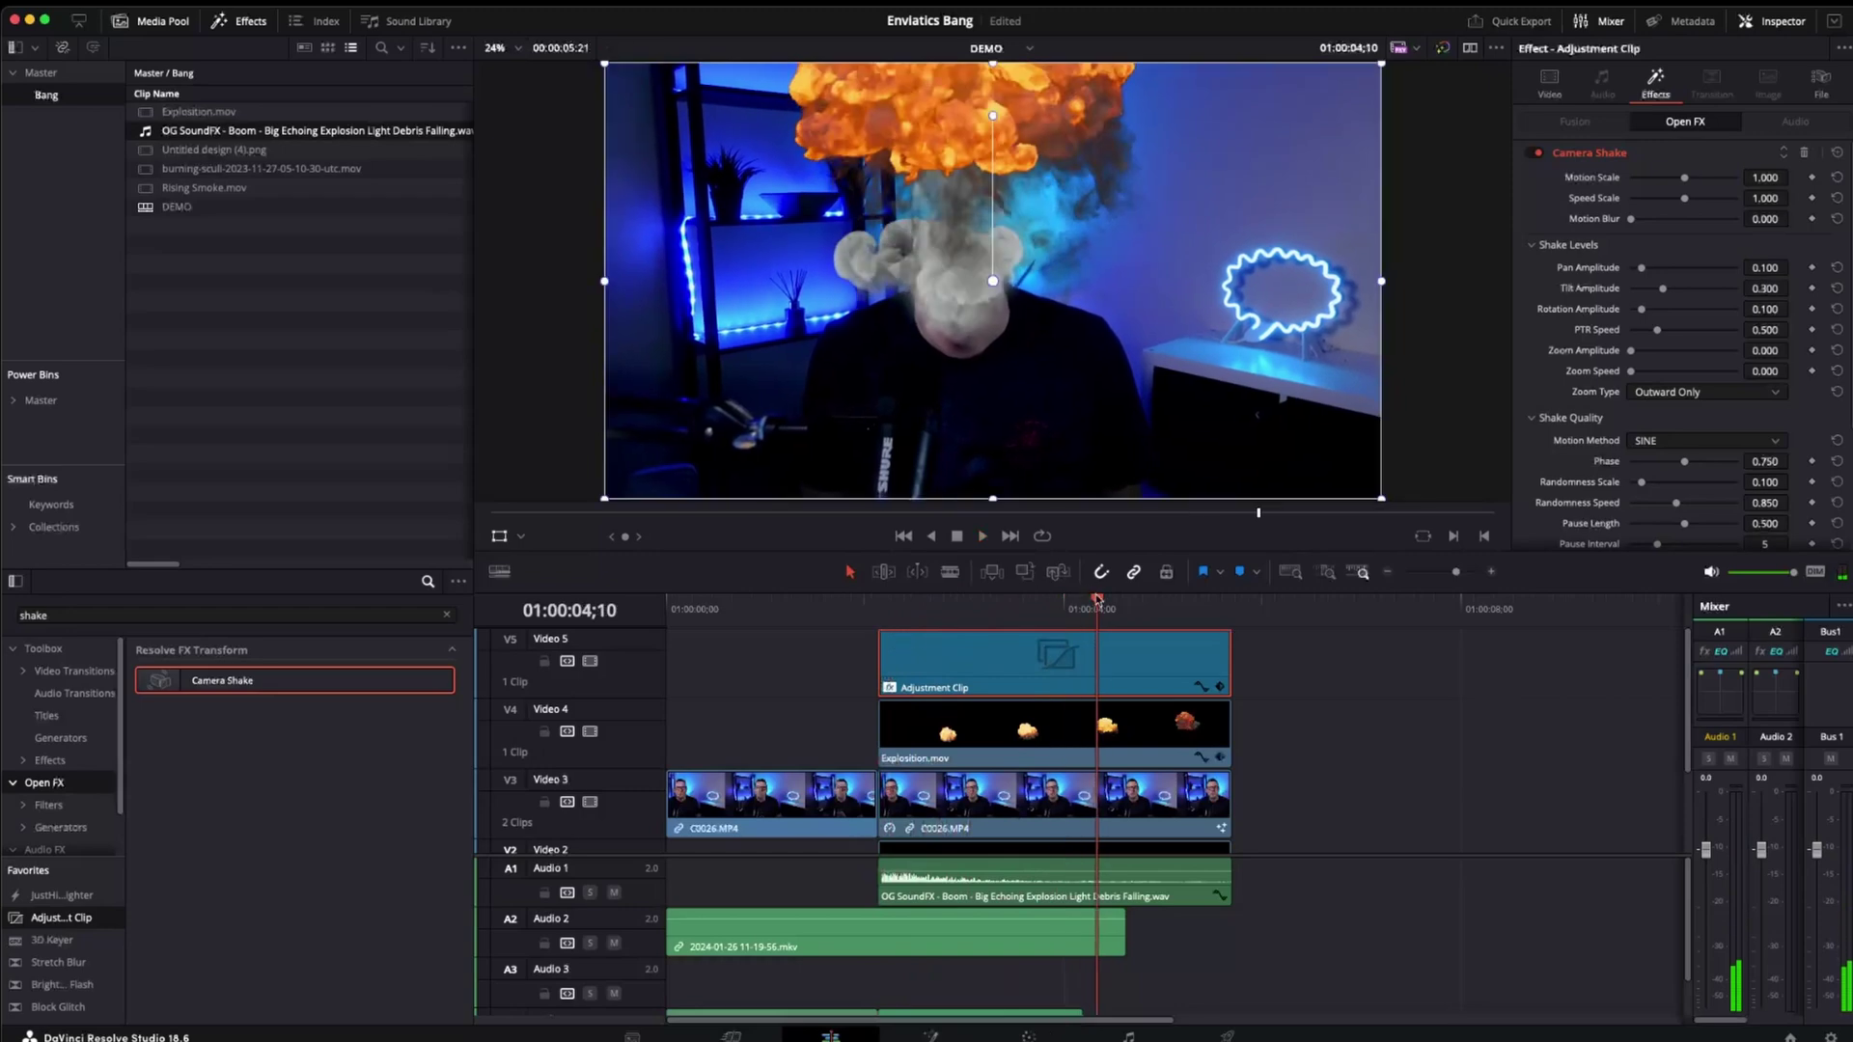
pyautogui.click(890, 611)
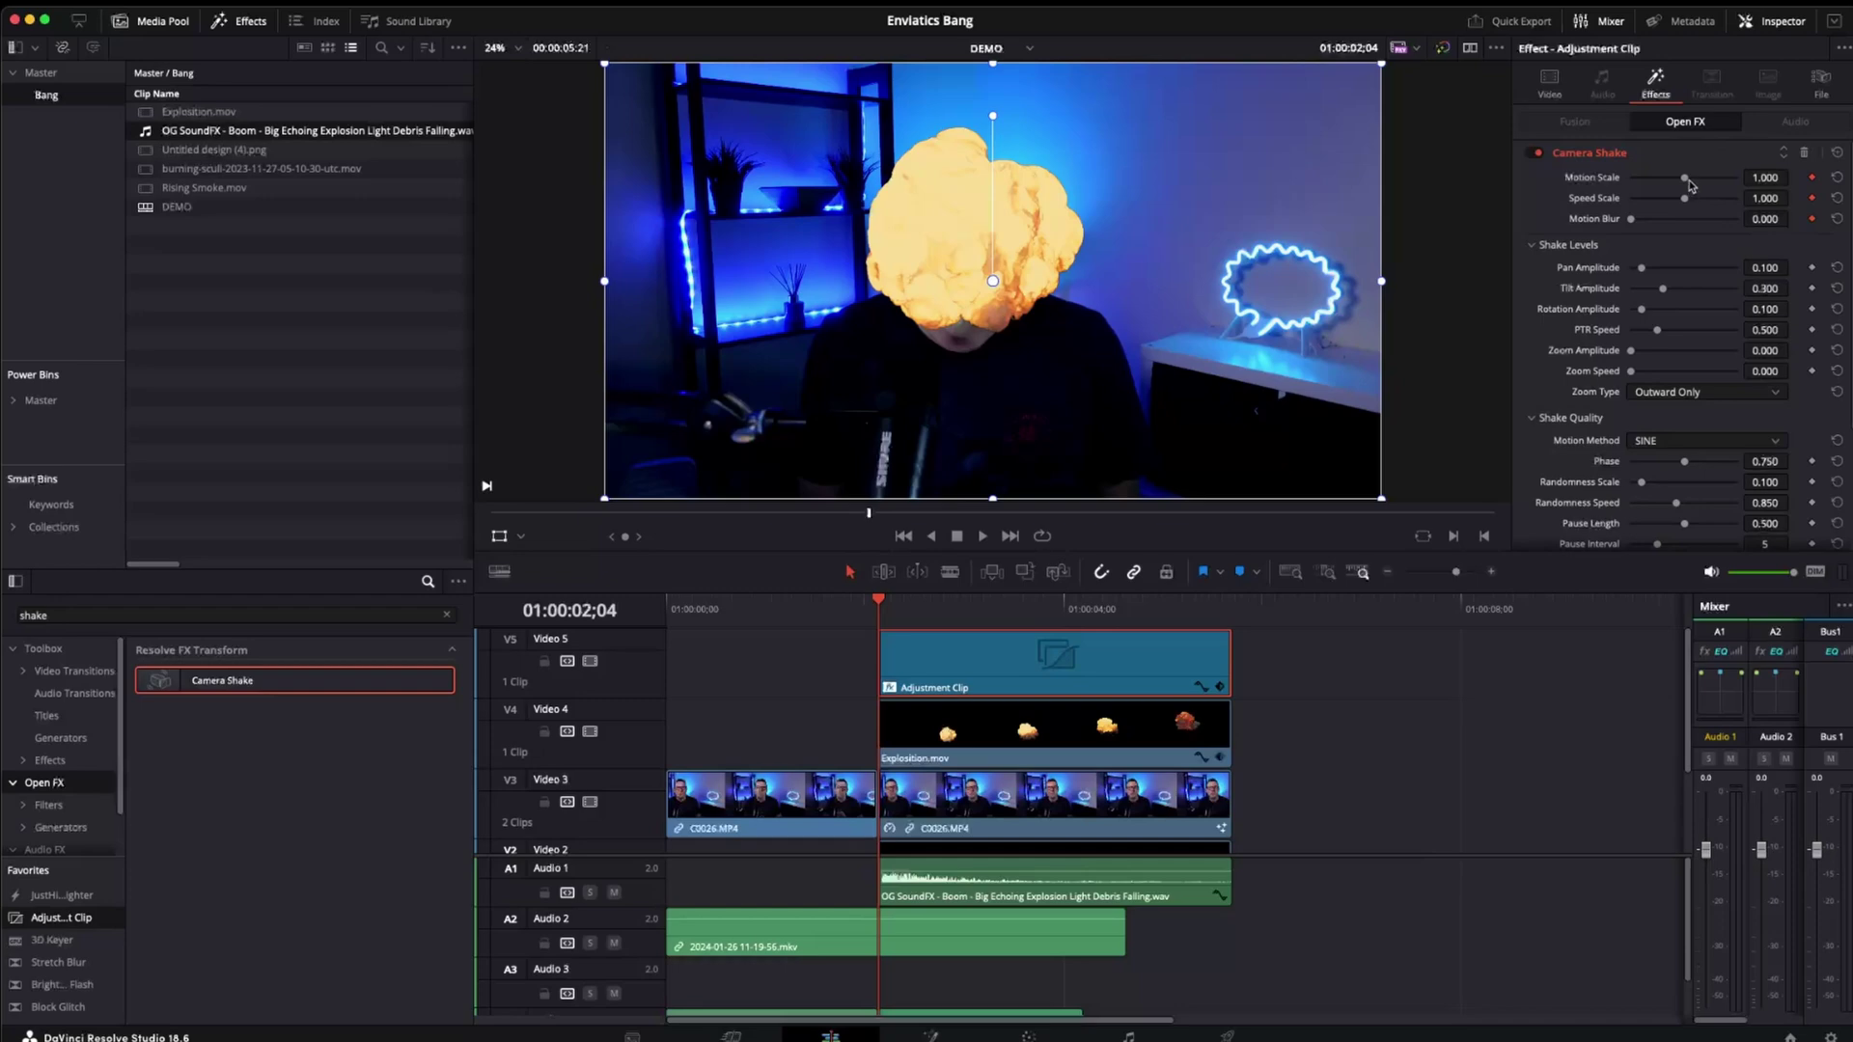
# Set Camera Shake Motion Scale and Speed Scale to 2 and Motion Blur to about 0.96
pyautogui.moveTo(1685, 178); pyautogui.dragTo(1737, 177)
pyautogui.moveTo(1685, 197); pyautogui.dragTo(1738, 198)
pyautogui.moveTo(1631, 219); pyautogui.dragTo(1733, 219)
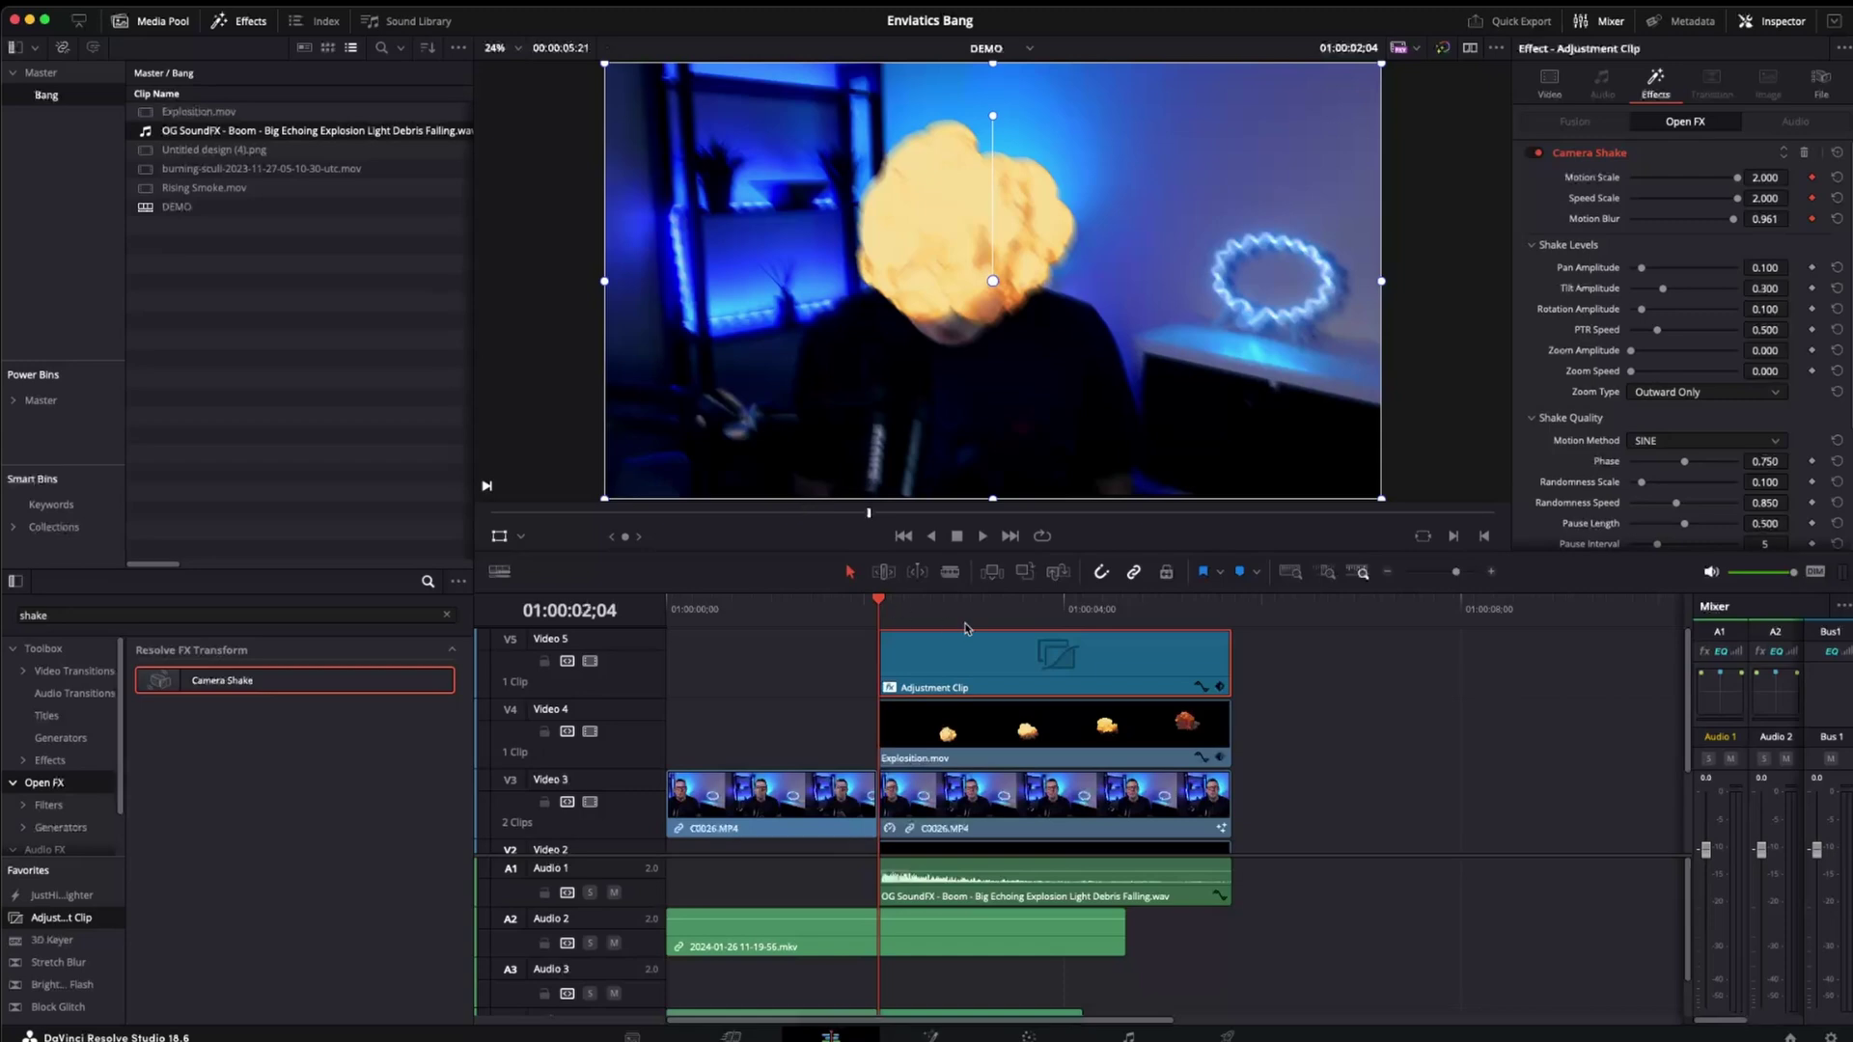
pyautogui.press('space')
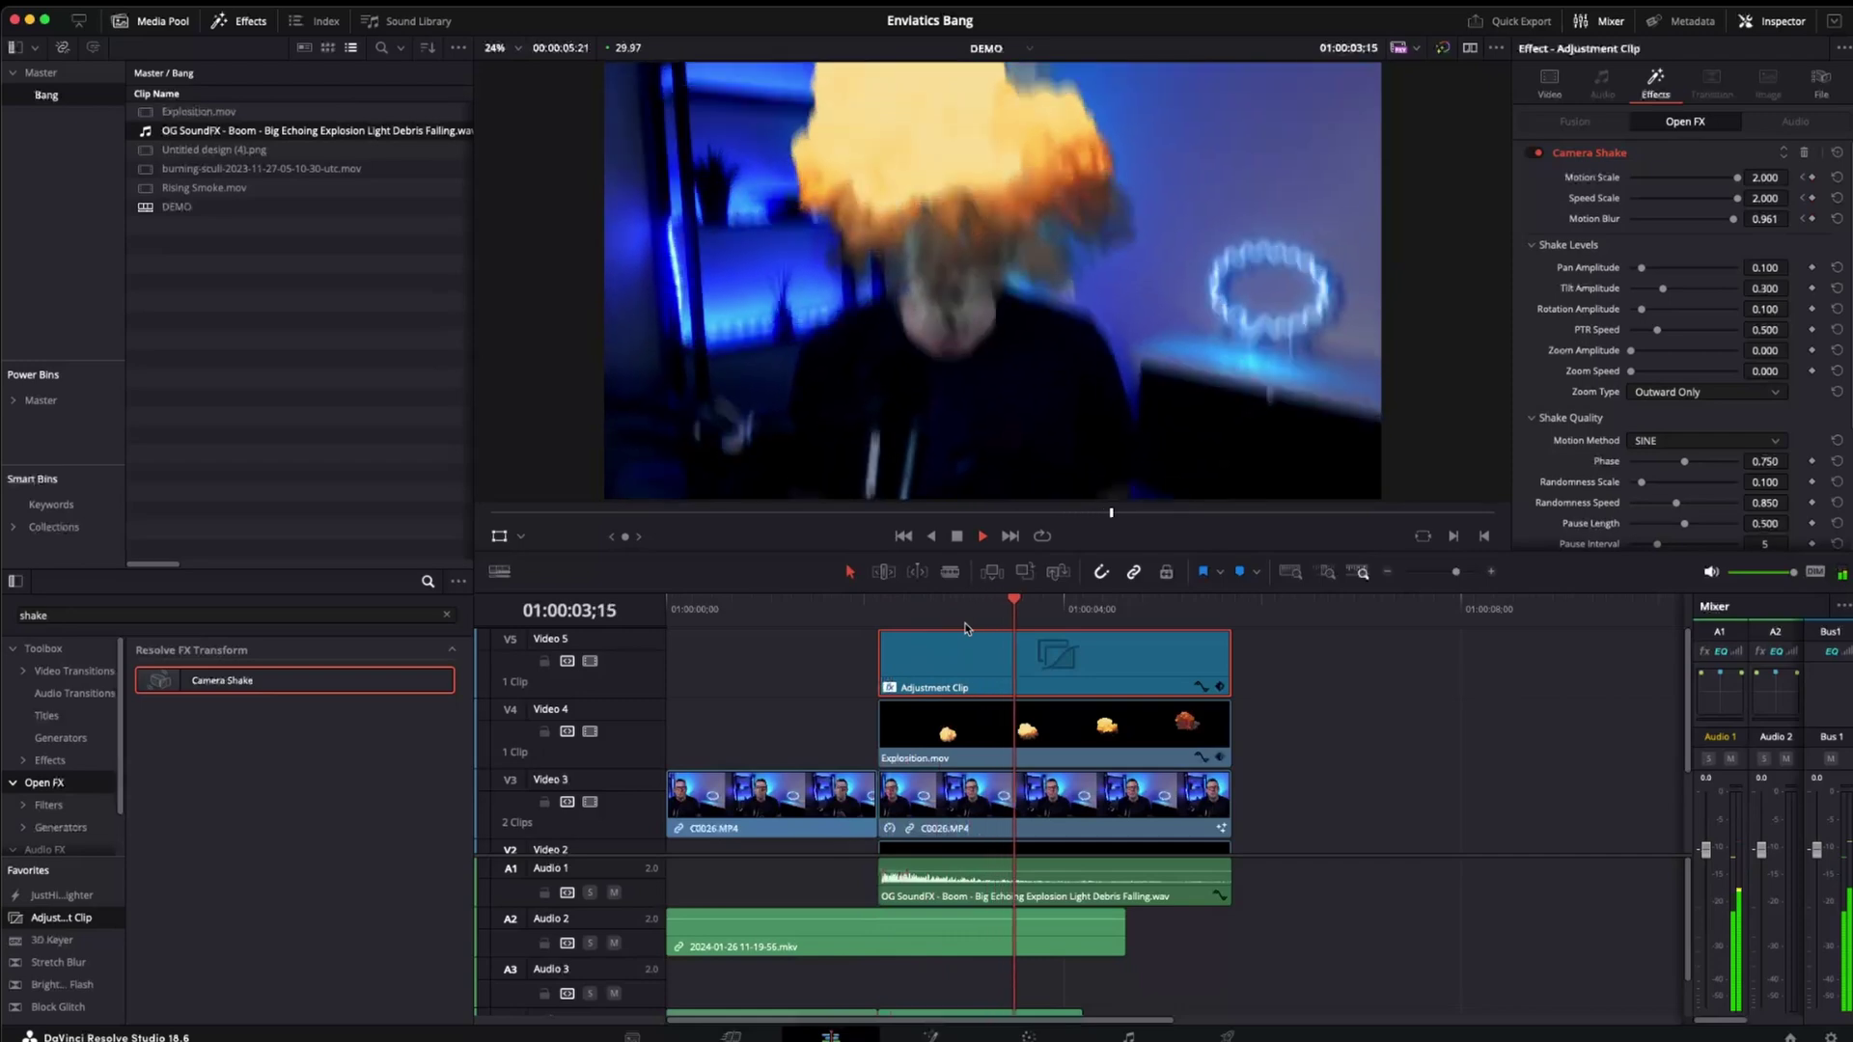
pyautogui.press('space')
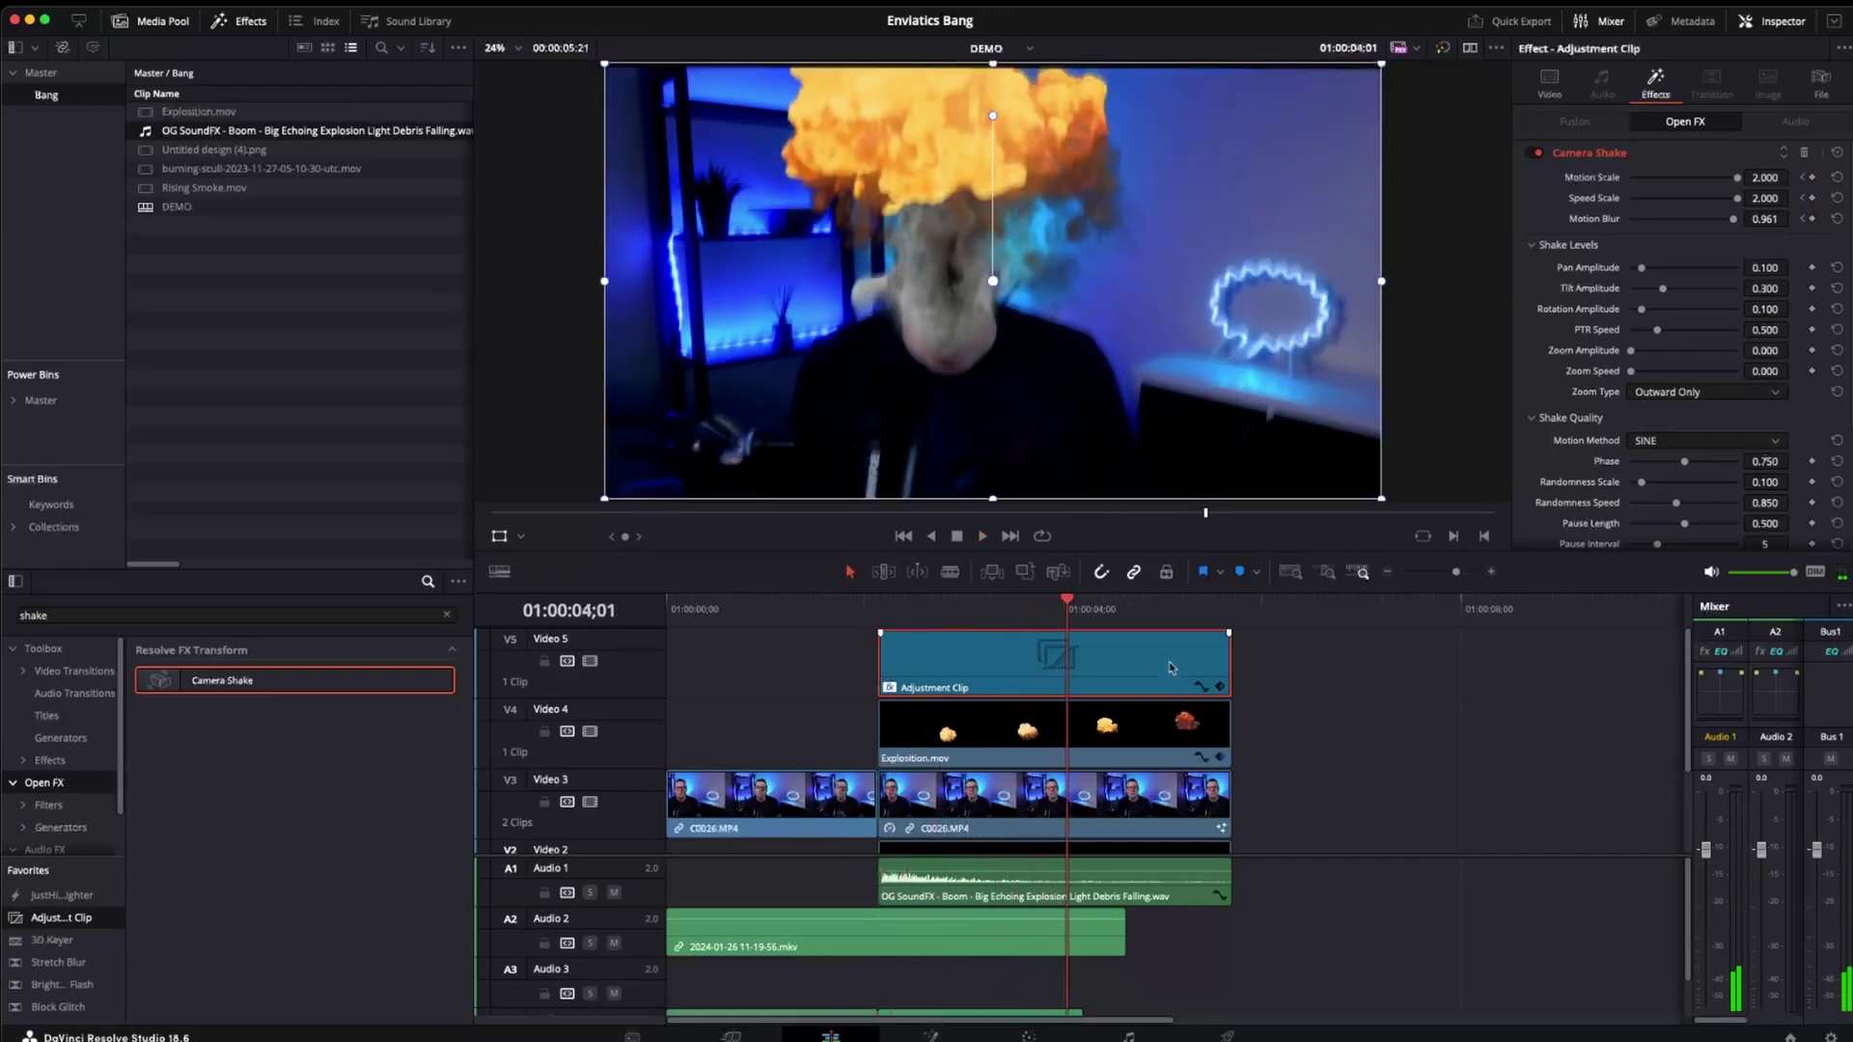
# Keyframe the shake at 01:00:04;07 with Motion Scale, Speed Scale and Motion Blur at 0
pyautogui.press('space')
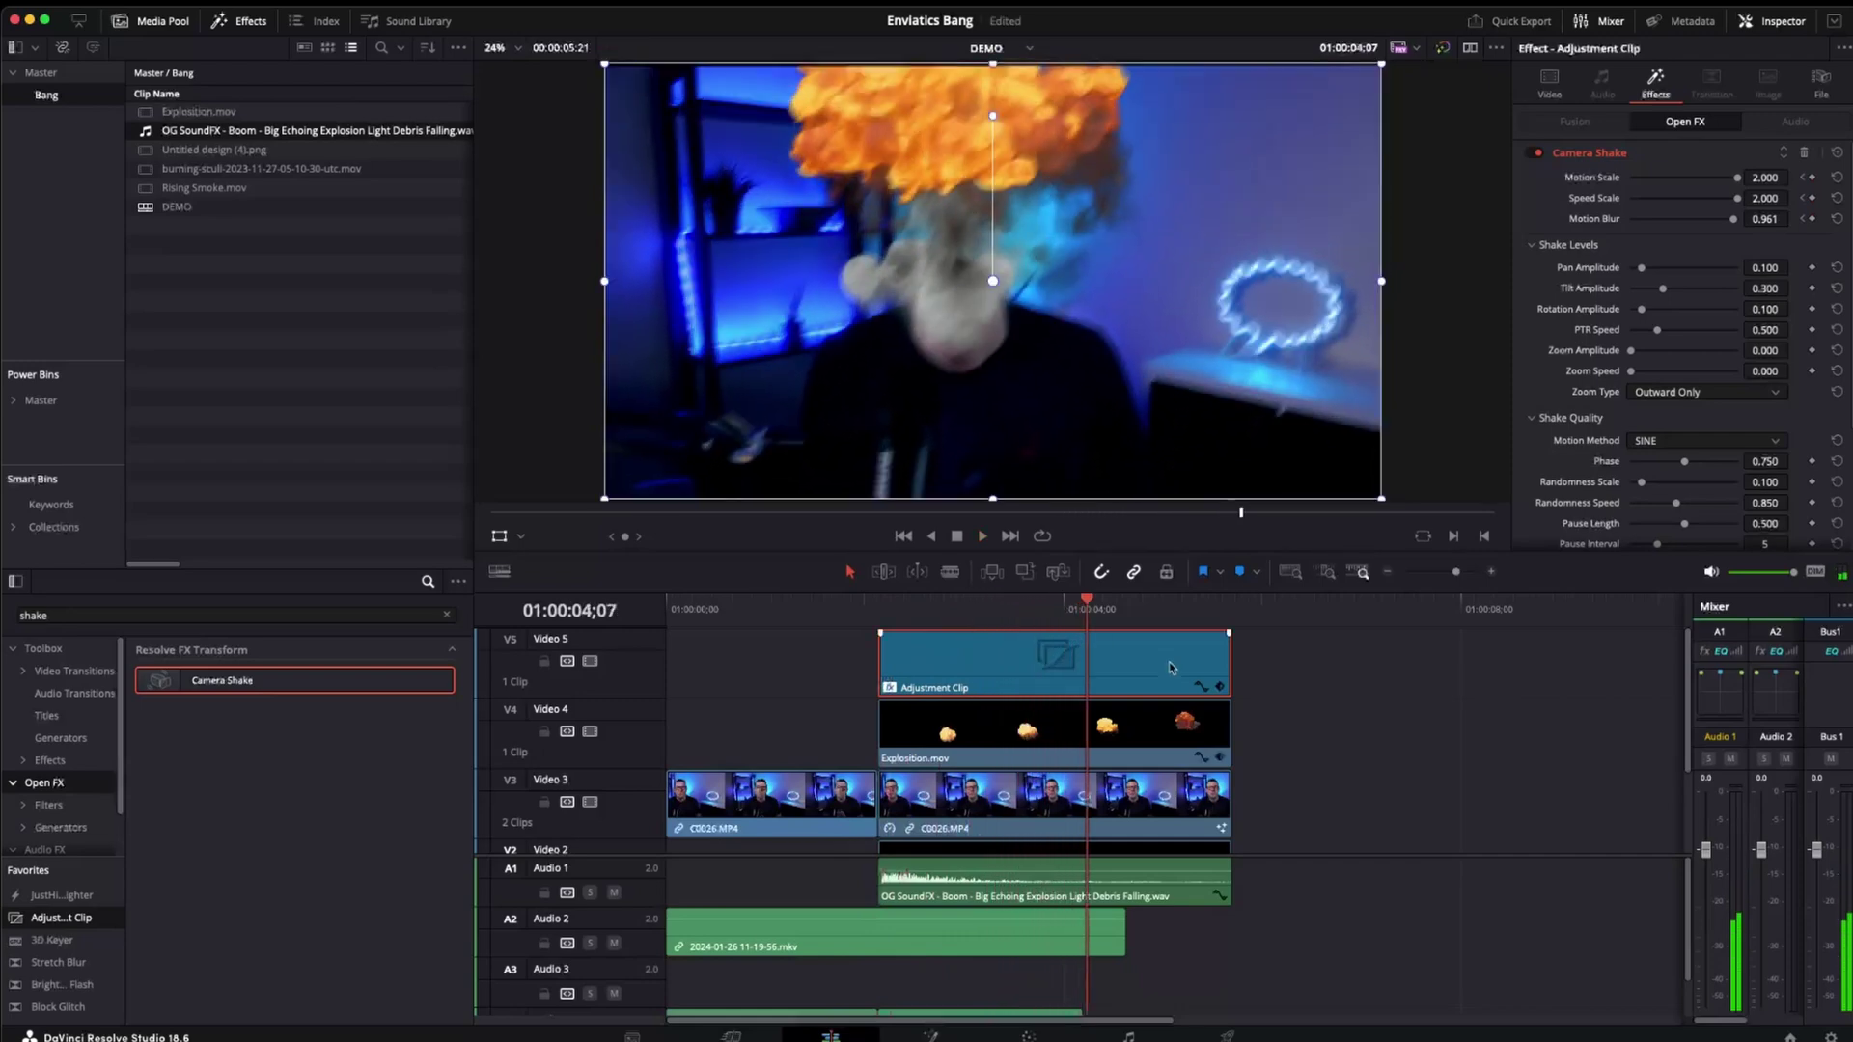
pyautogui.click(1812, 180)
pyautogui.doubleClick(1672, 216)
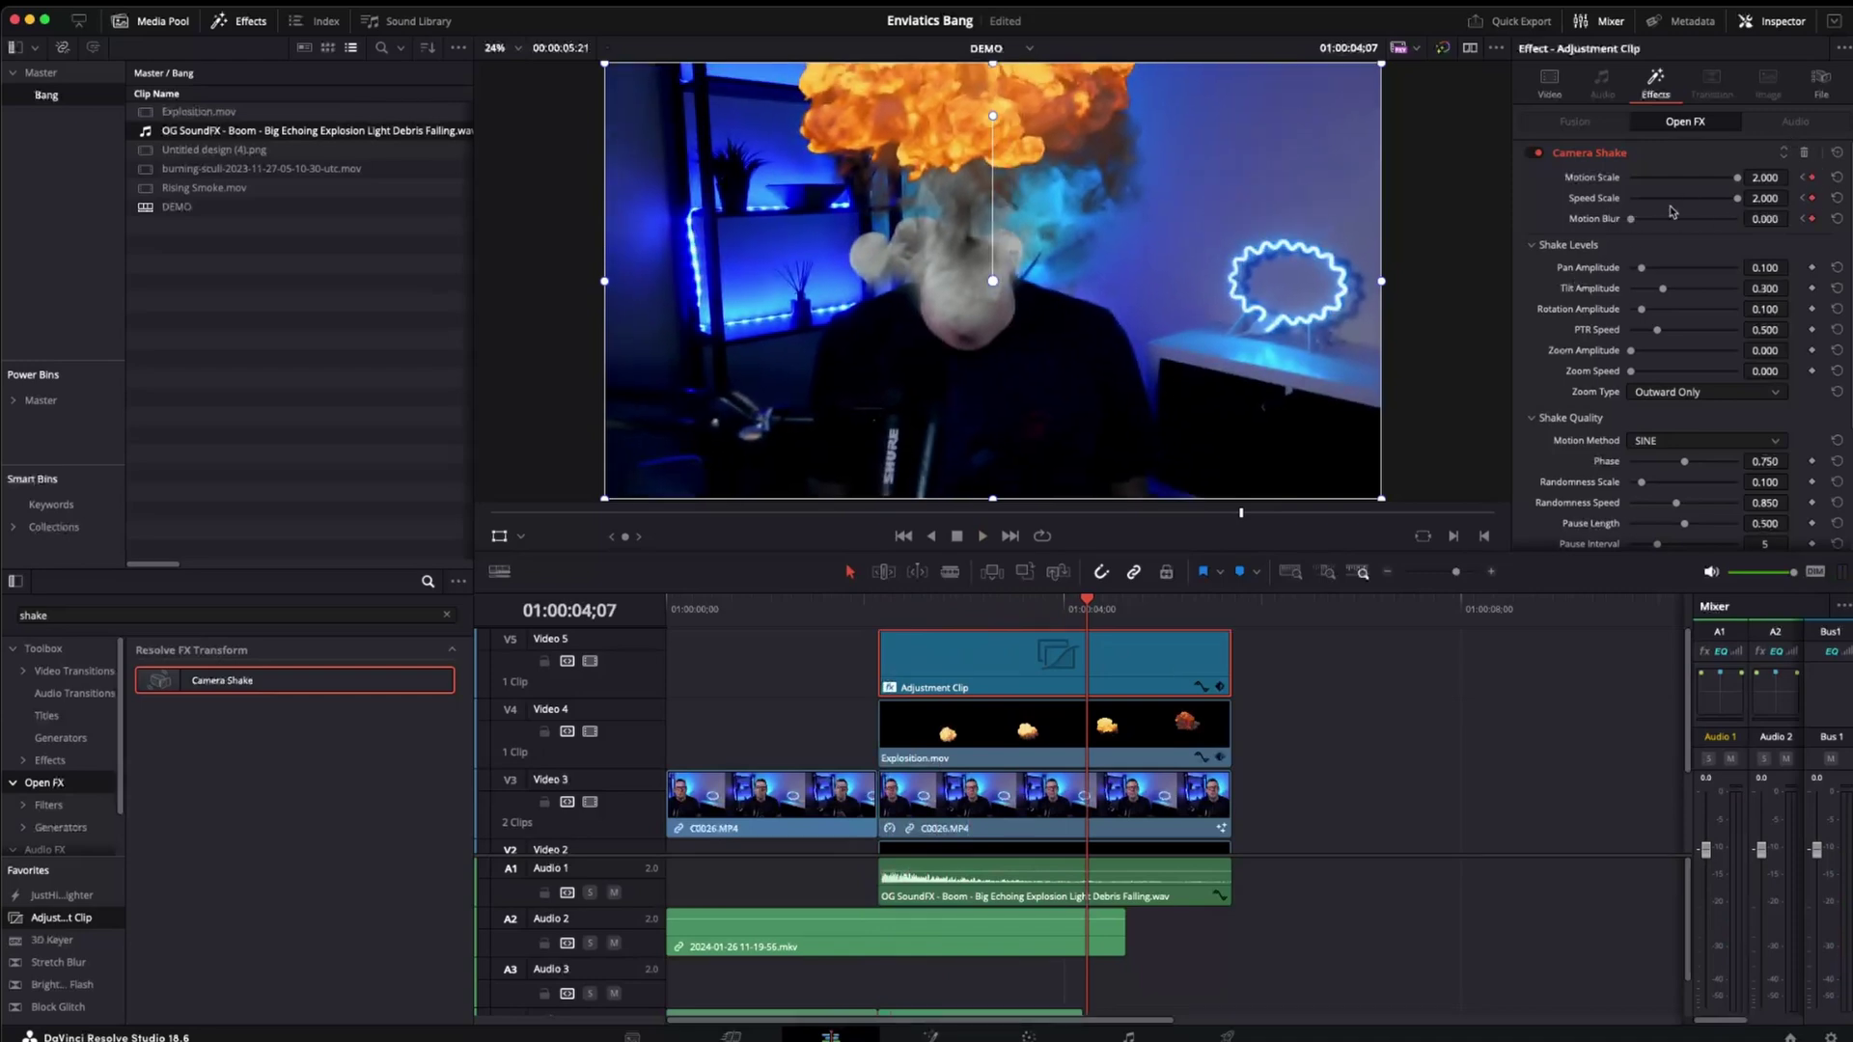
pyautogui.doubleClick(1737, 200)
pyautogui.doubleClick(1739, 179)
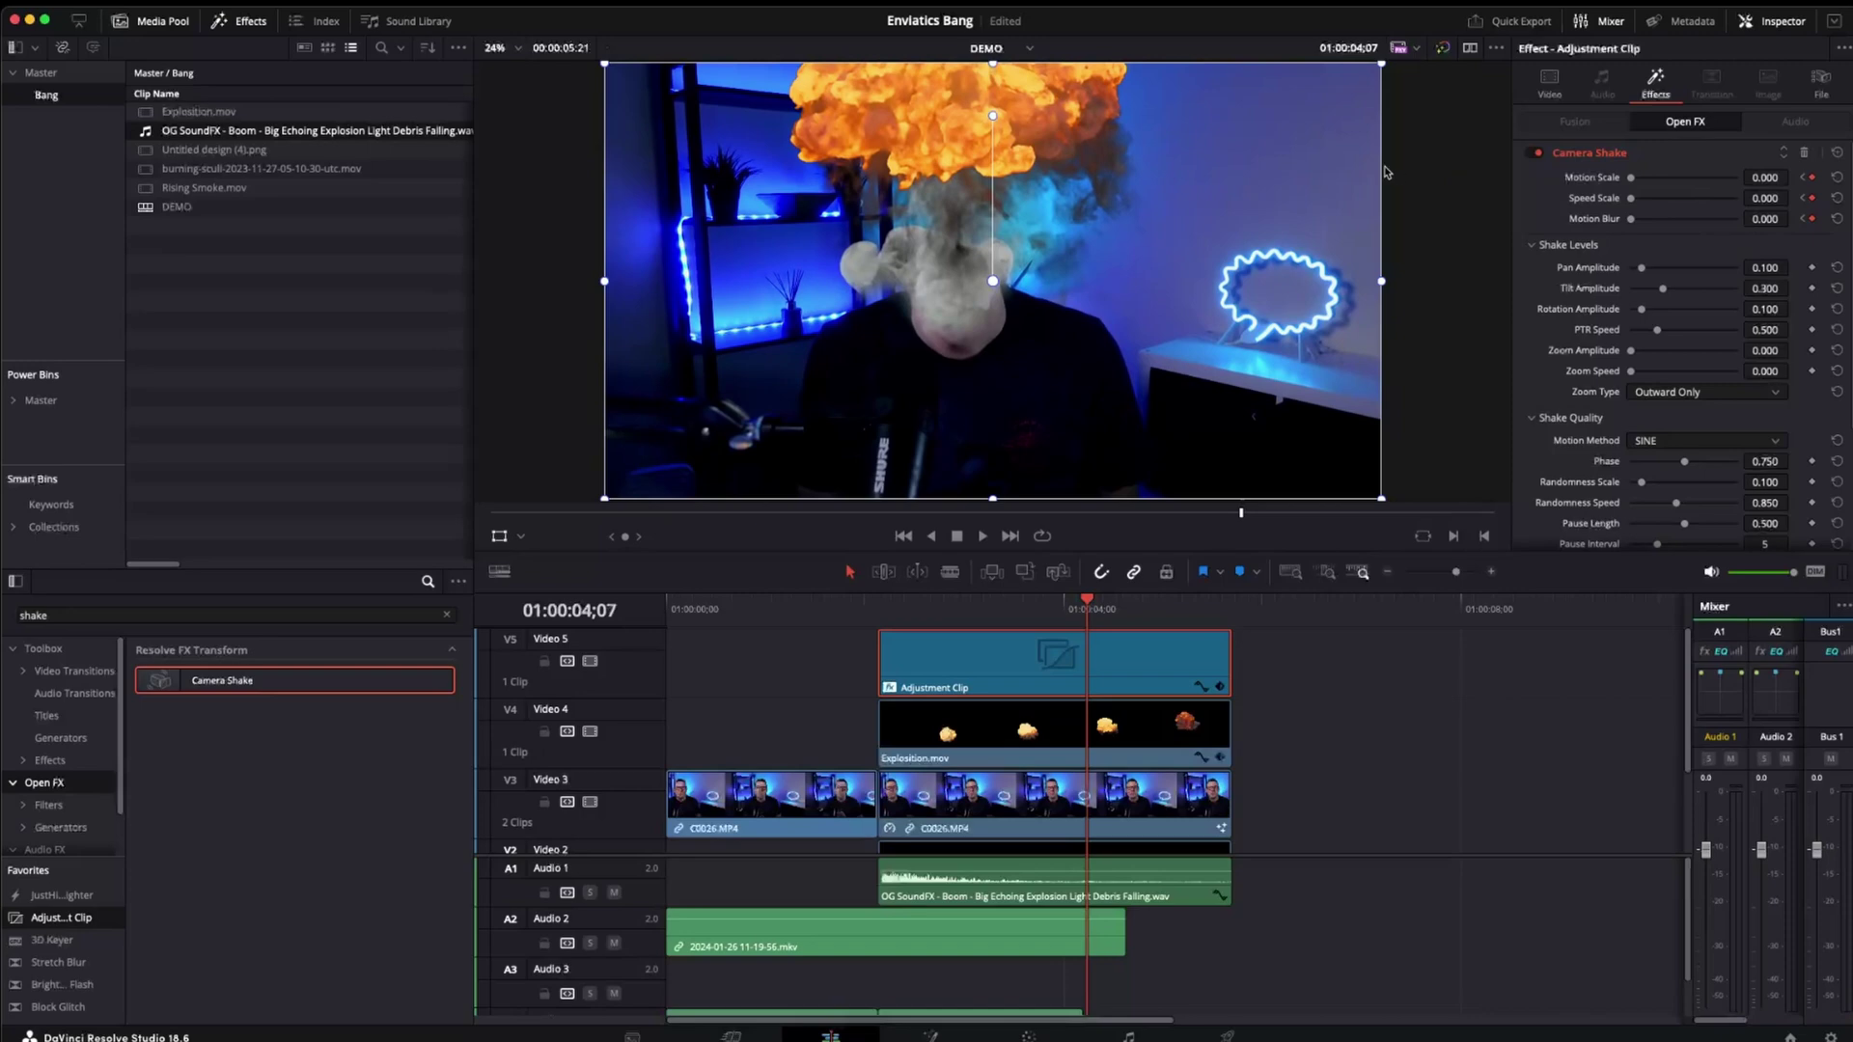
# Replay from near the explosion start to check the shake fading out
pyautogui.click(865, 607)
pyautogui.press('space')
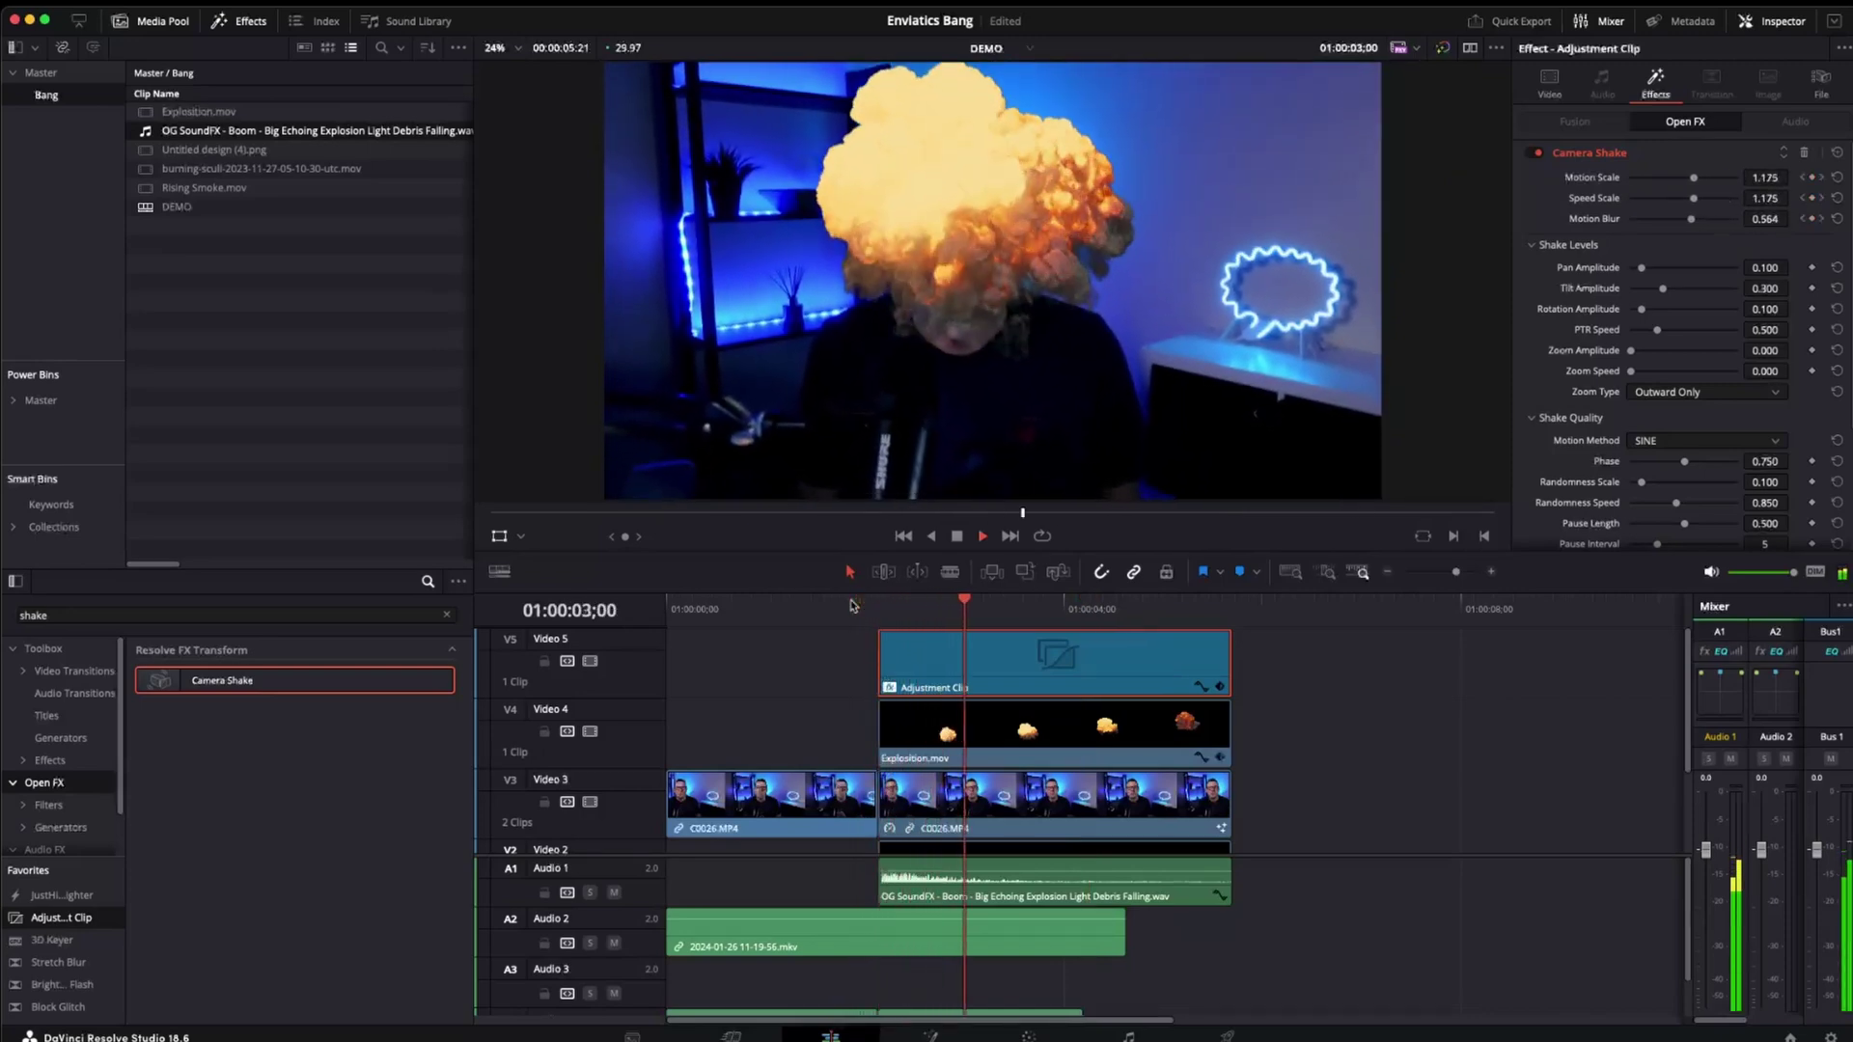
pyautogui.press('space')
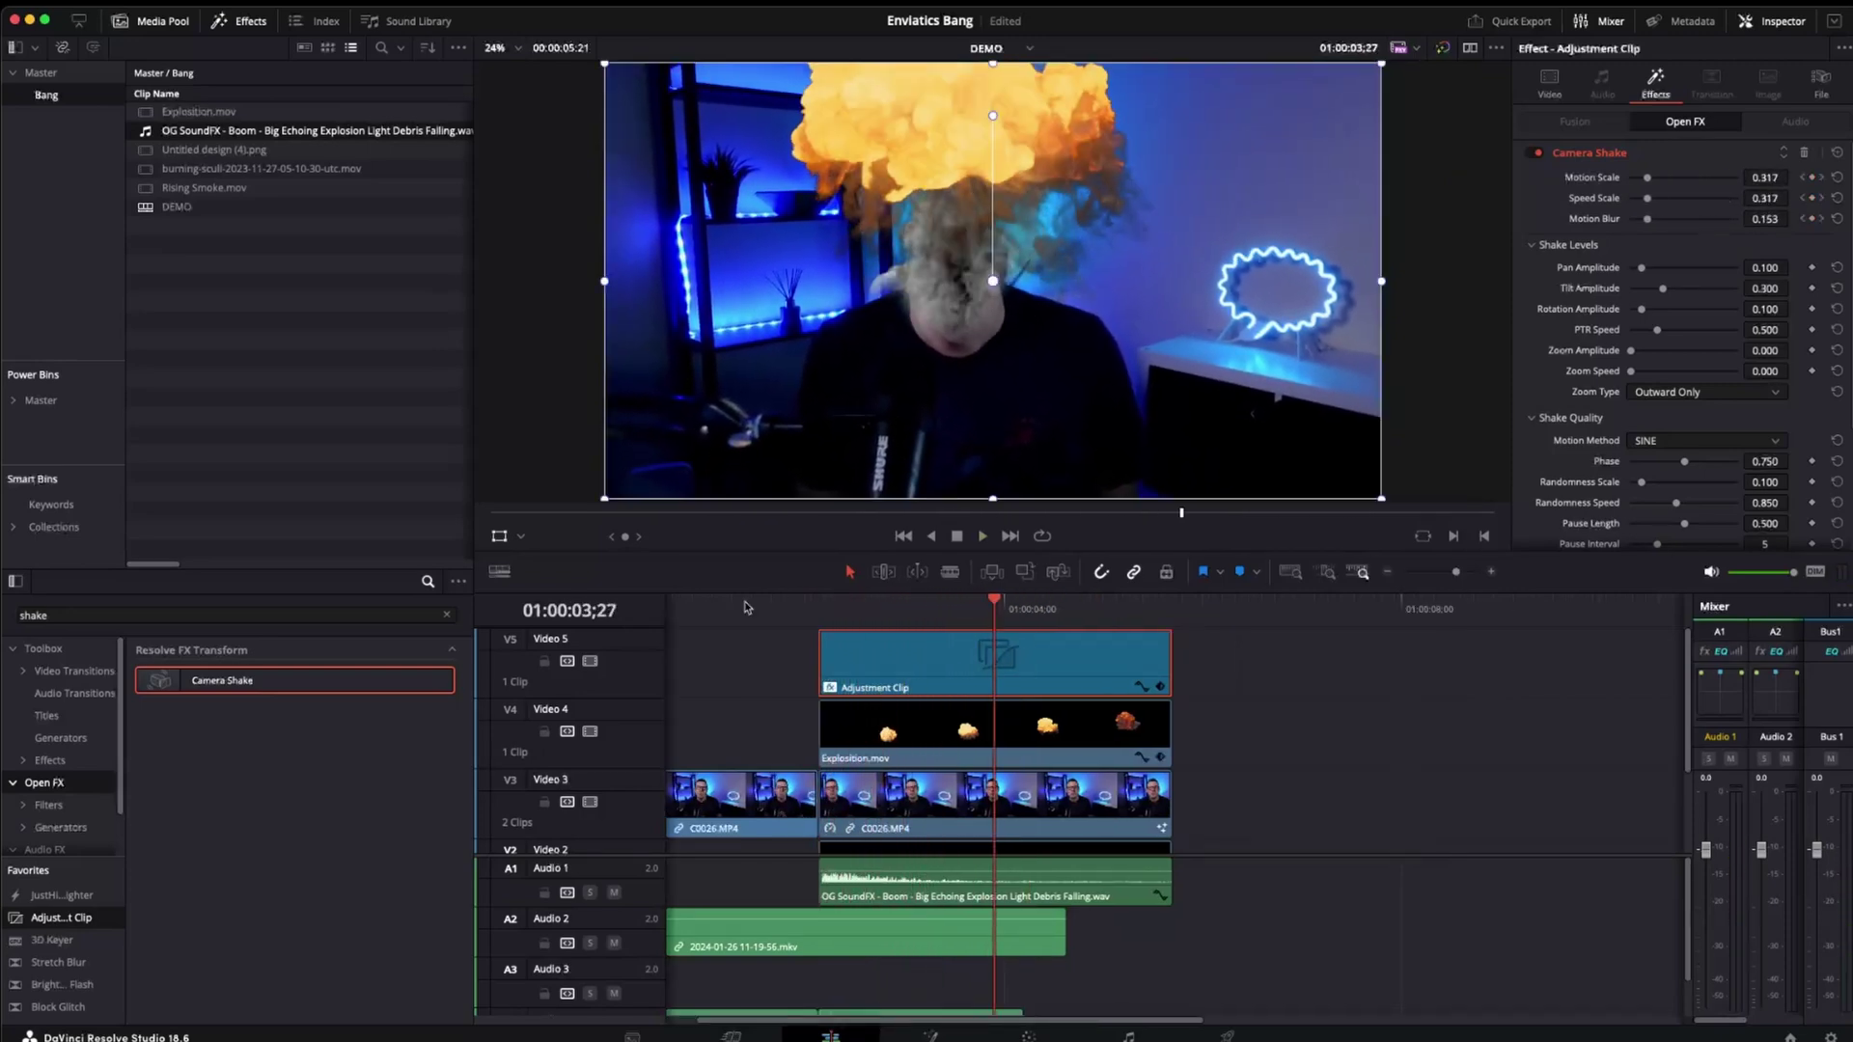
pyautogui.hscroll(-2, 745, 607)
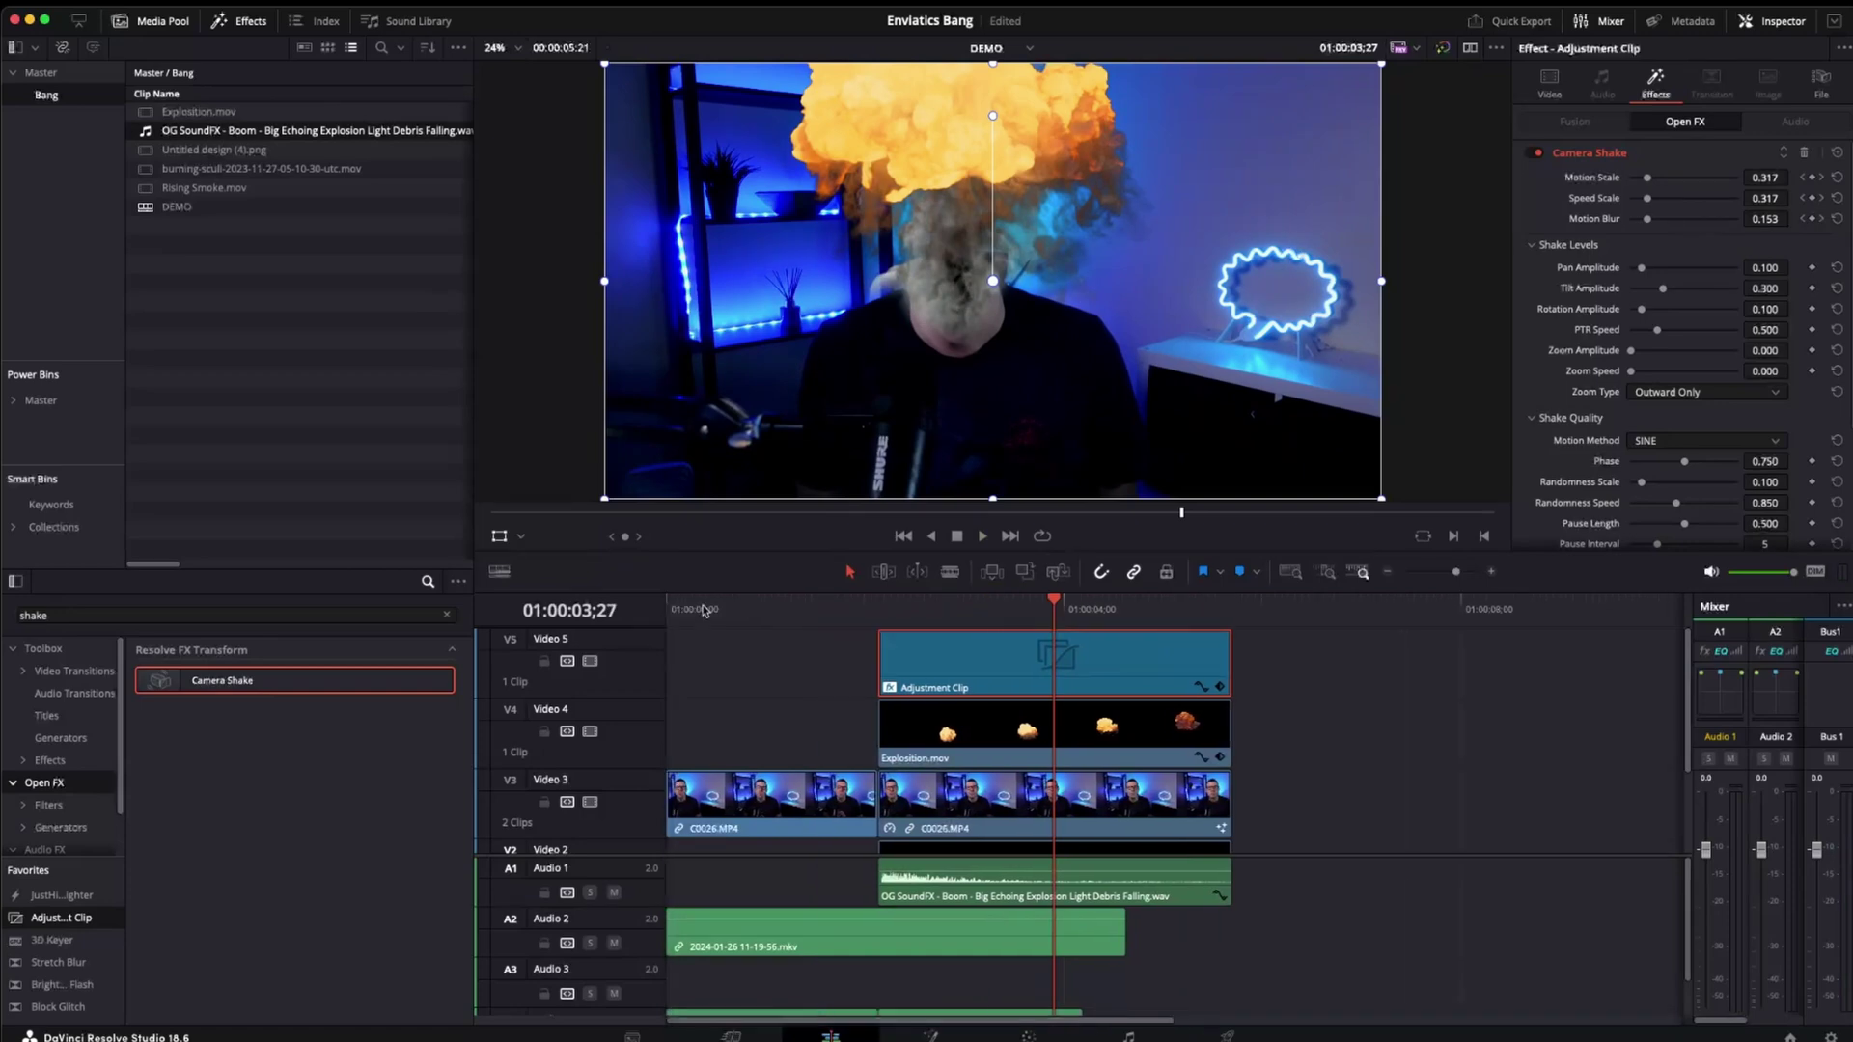
pyautogui.moveTo(704, 610); pyautogui.dragTo(588, 607)
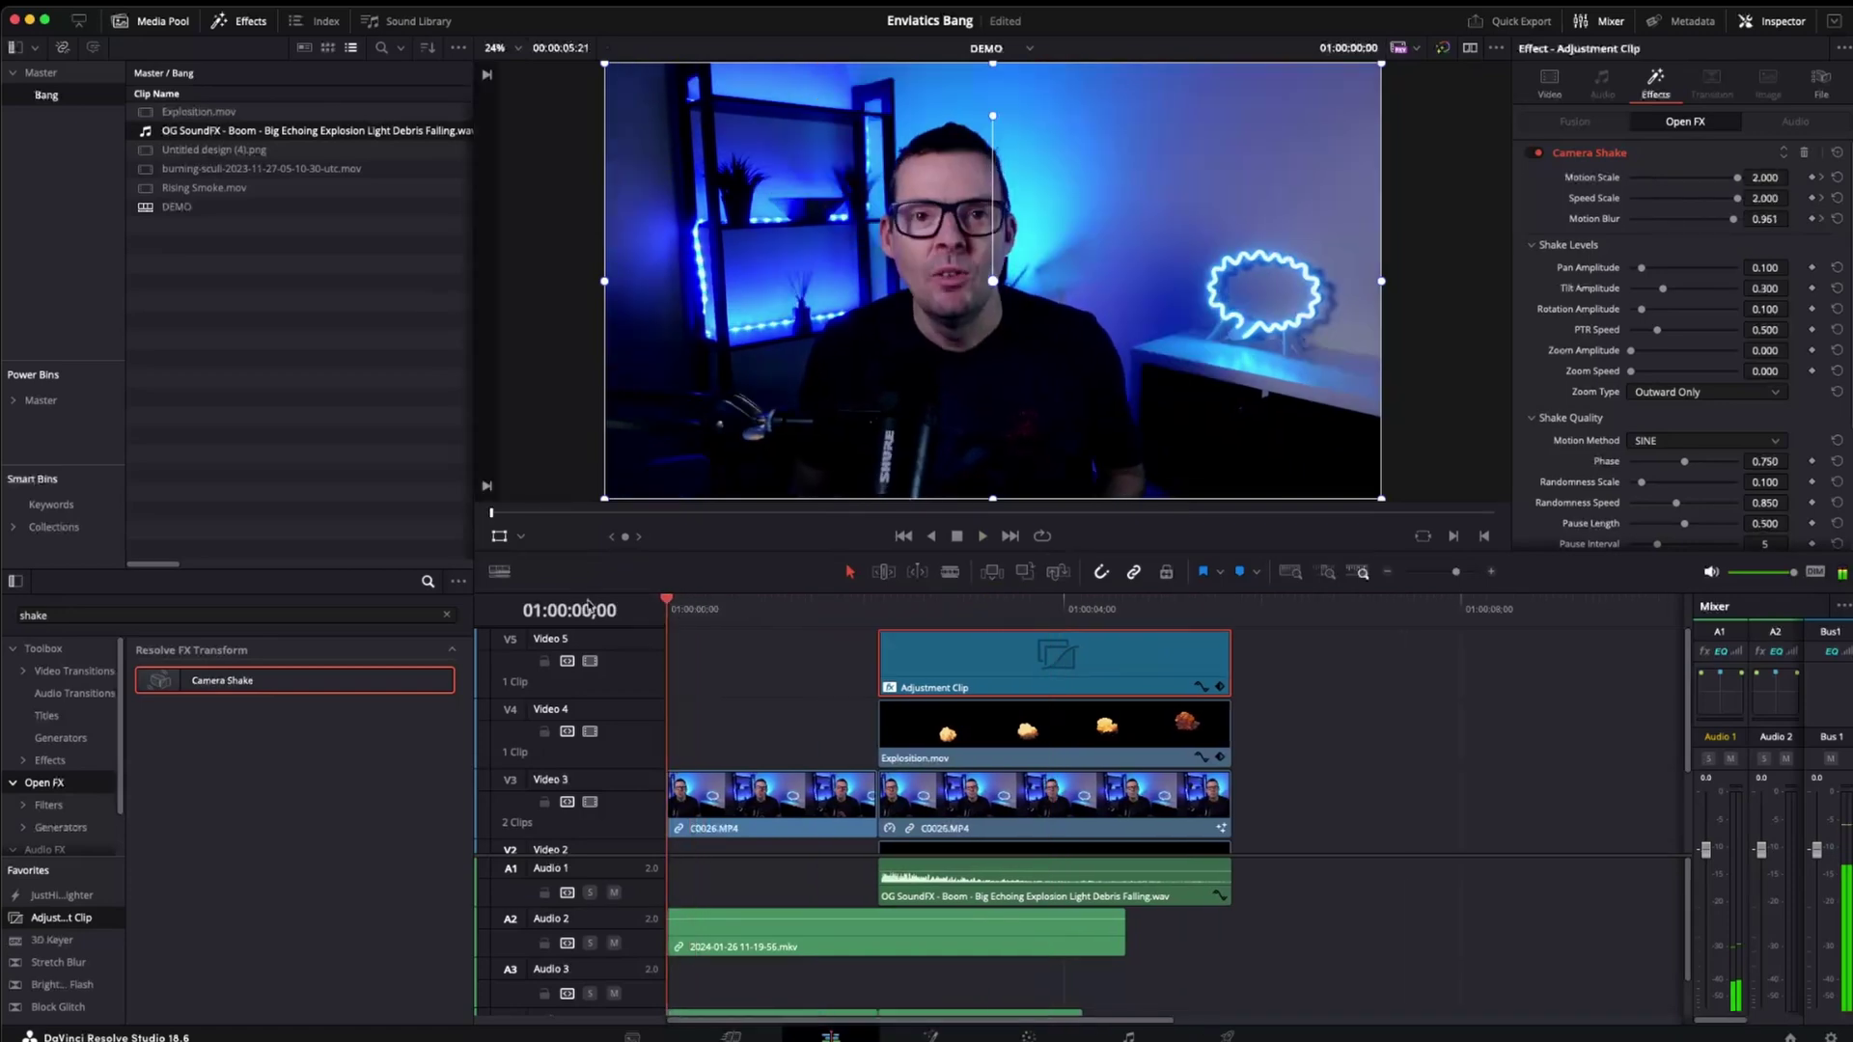
pyautogui.press('space')
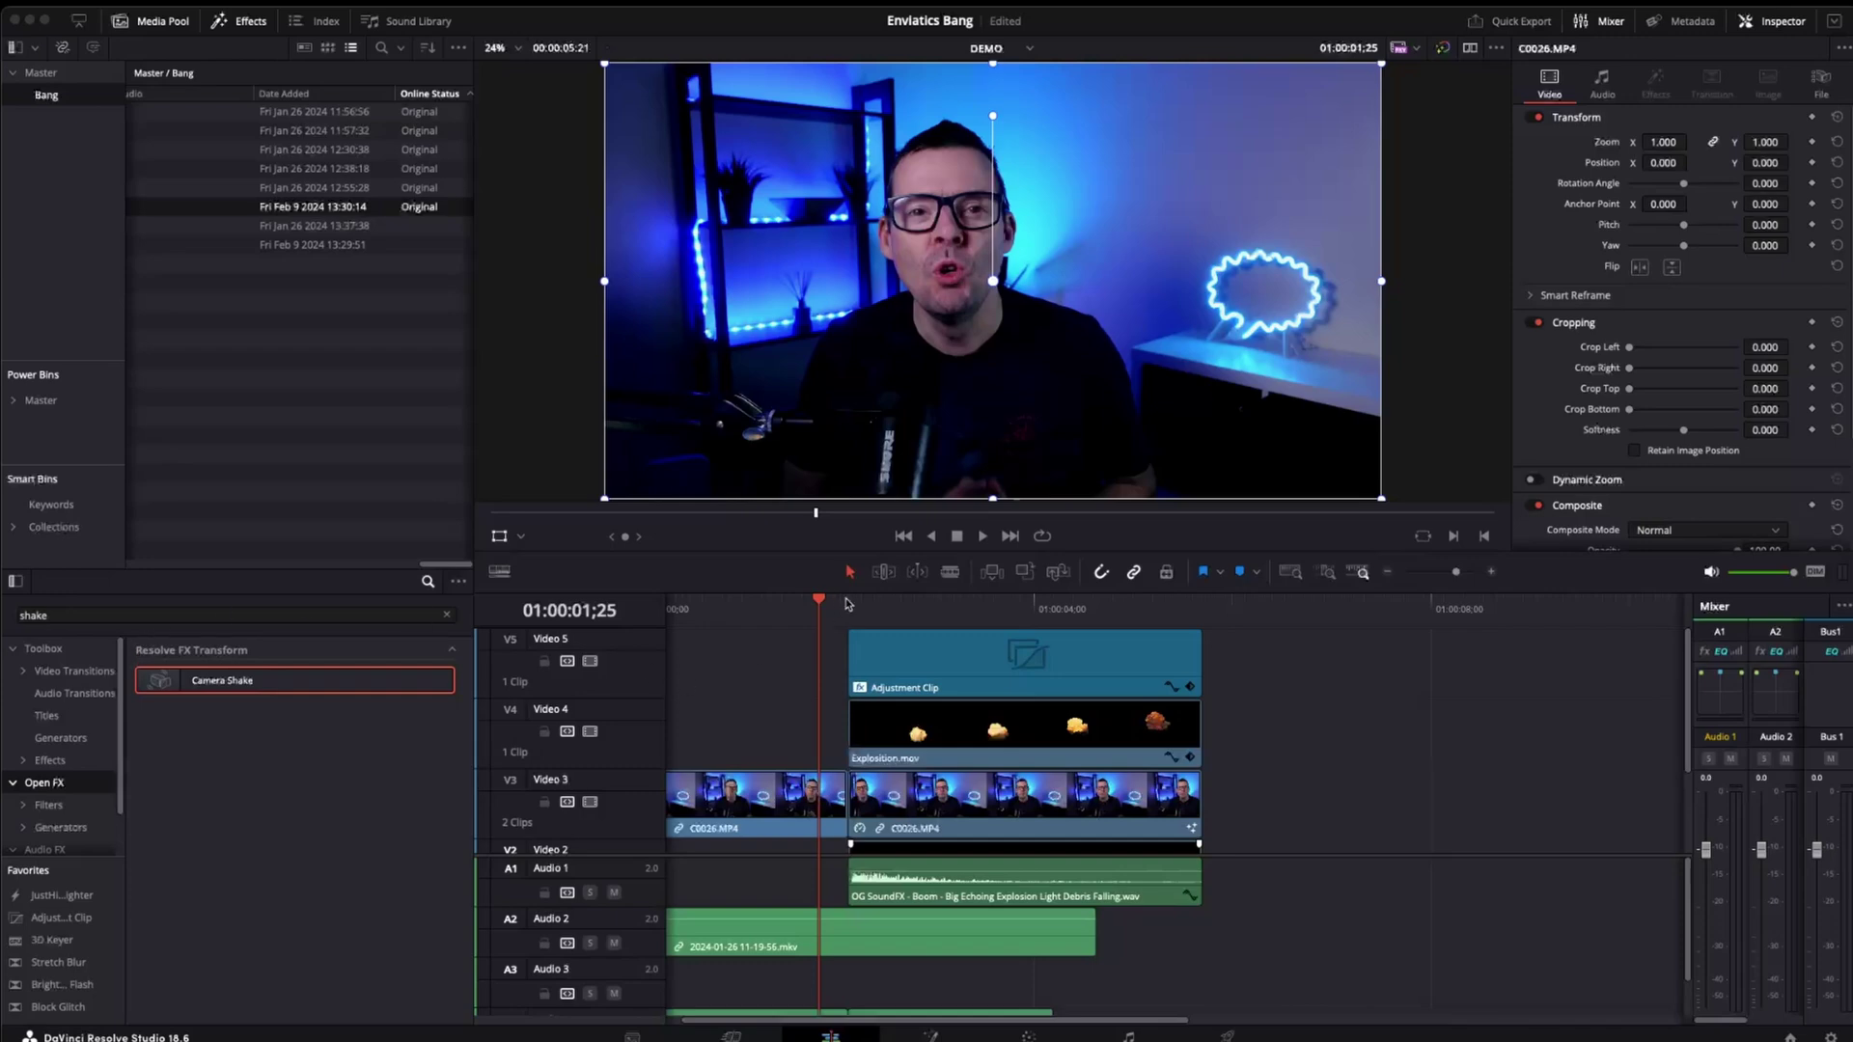
pyautogui.click(849, 602)
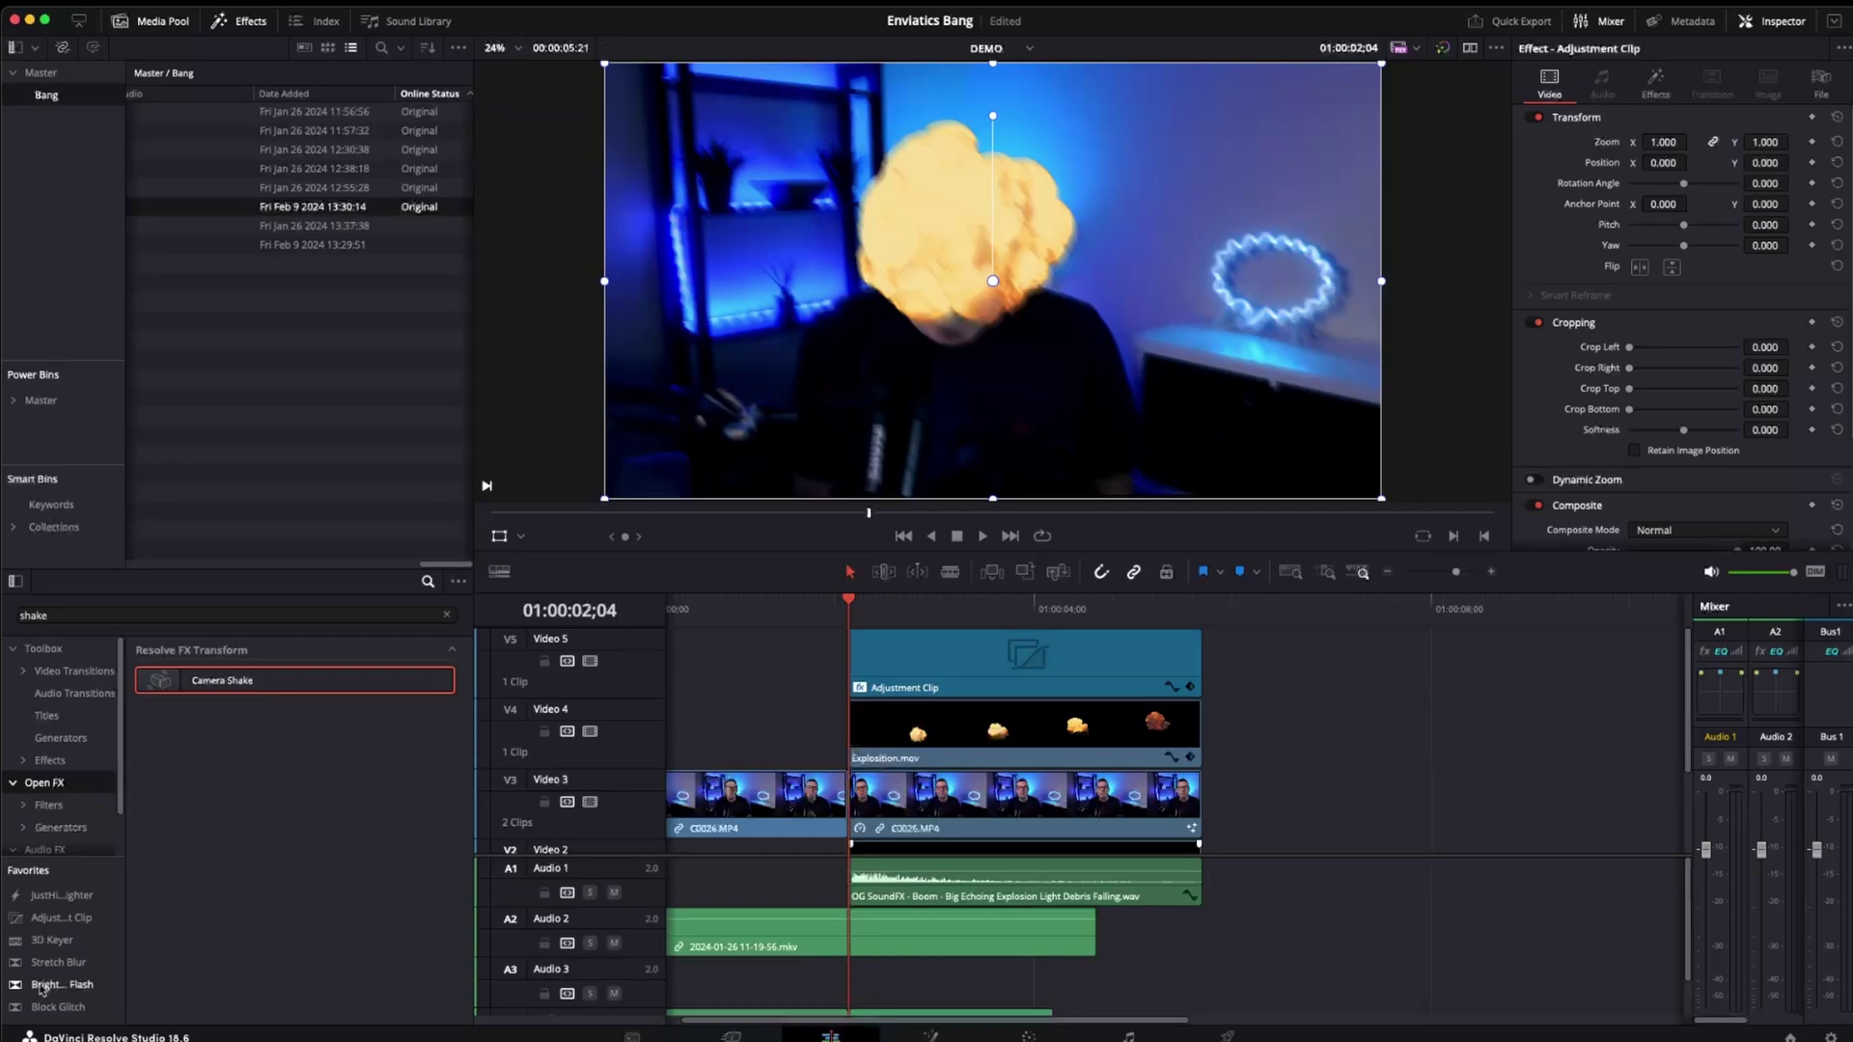
# Drop the Brightness Flash transition on the Video 3 explosion cut and trim it to 8 frames
pyautogui.moveTo(41, 987); pyautogui.dragTo(874, 794)
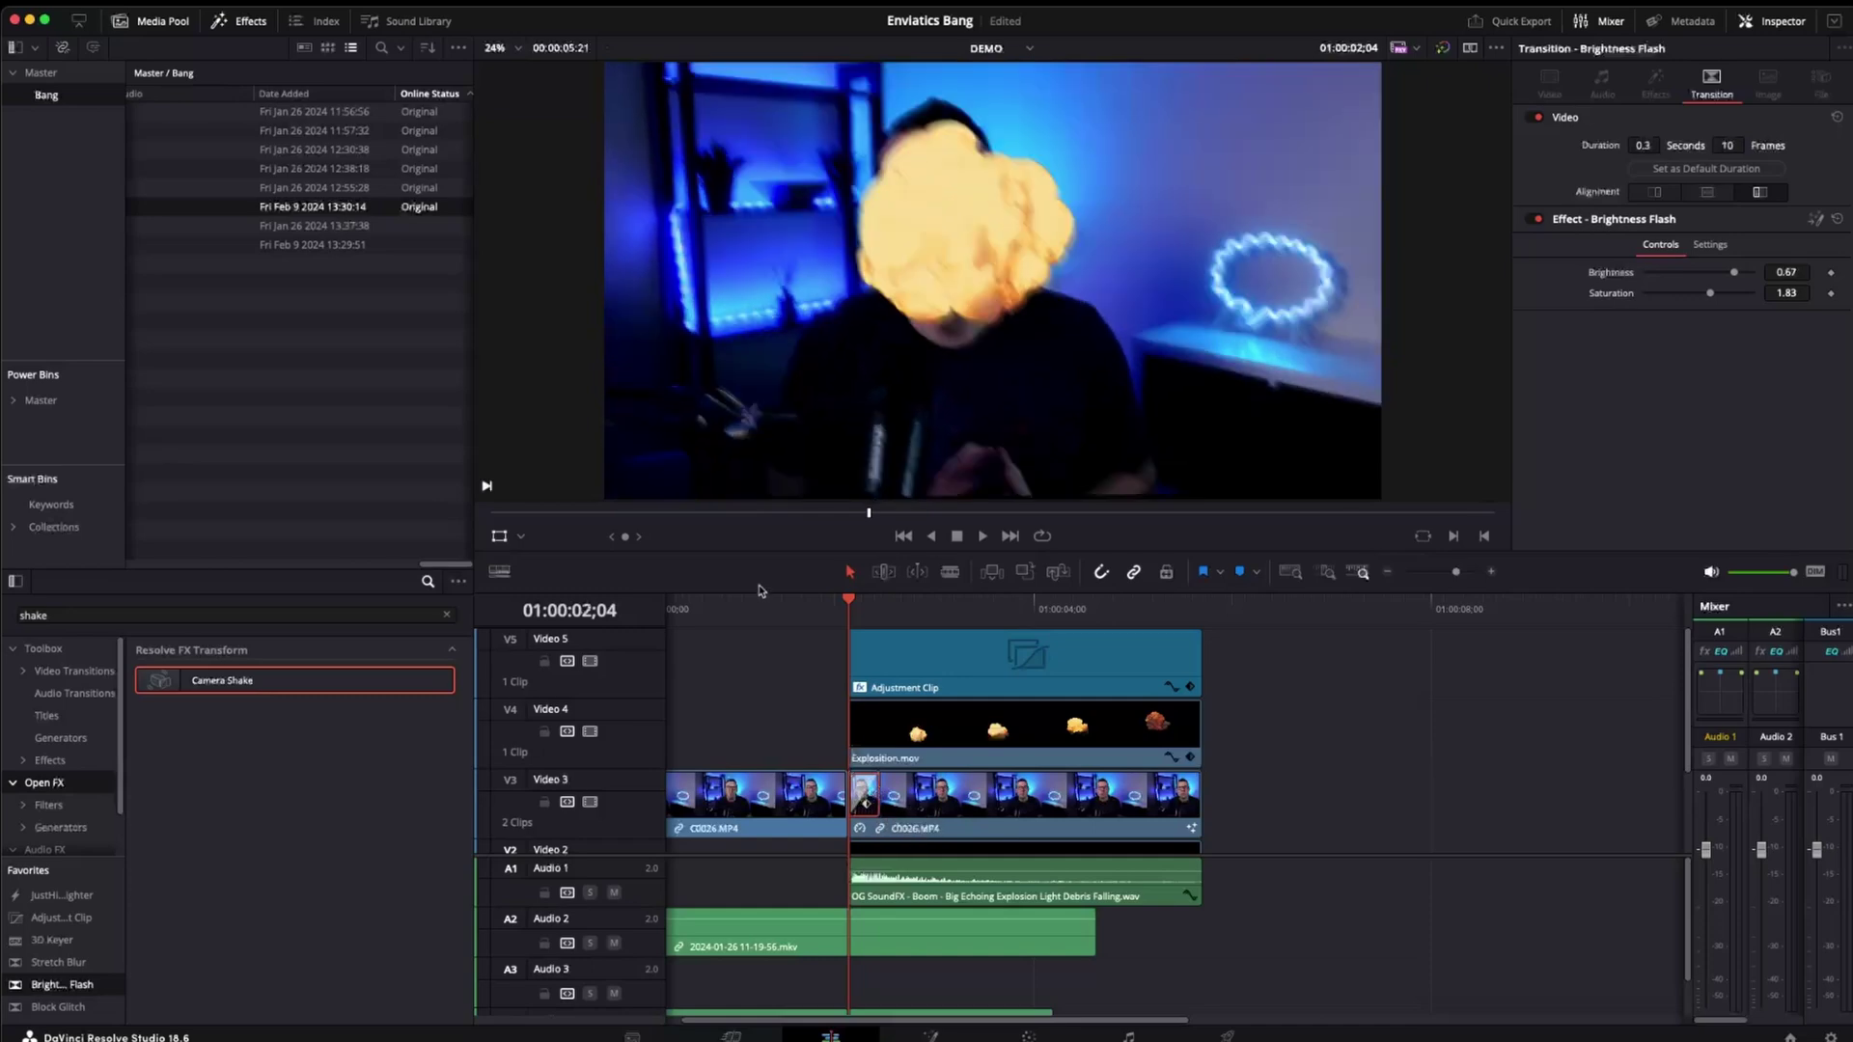
pyautogui.click(746, 603)
pyautogui.press('space')
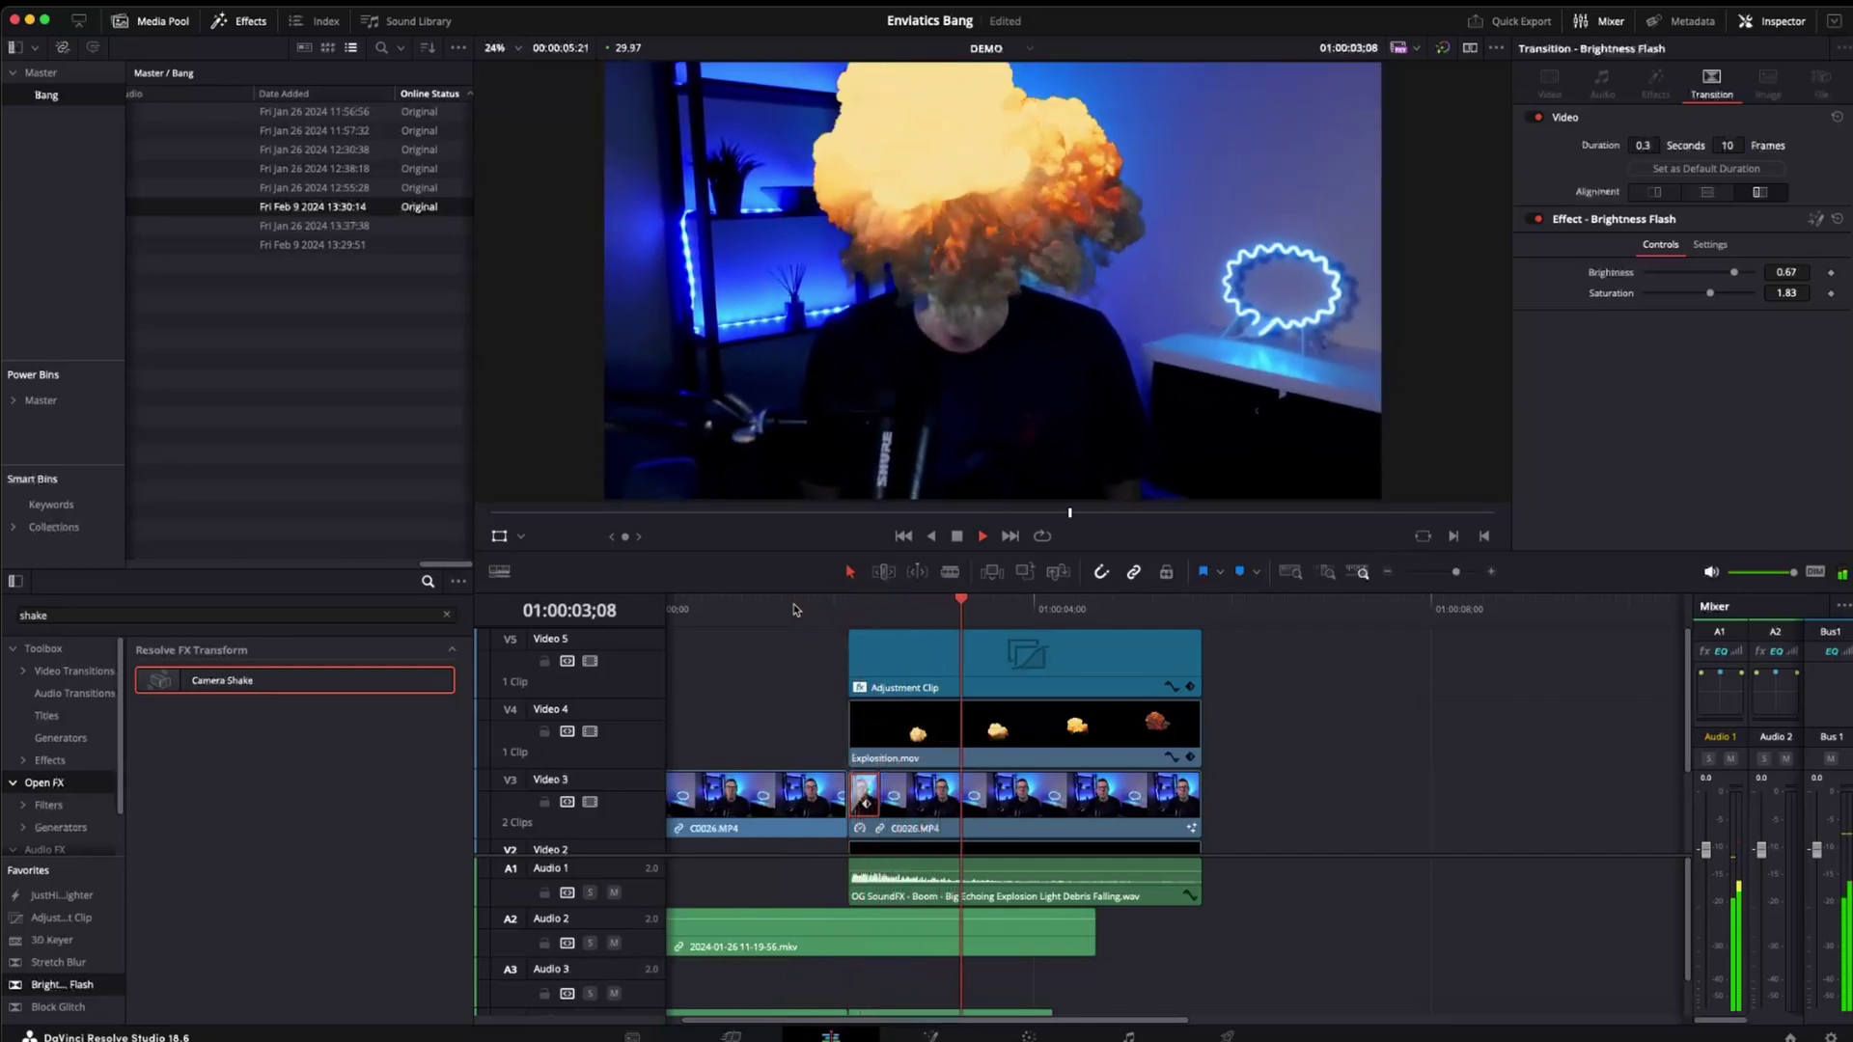
pyautogui.press('space')
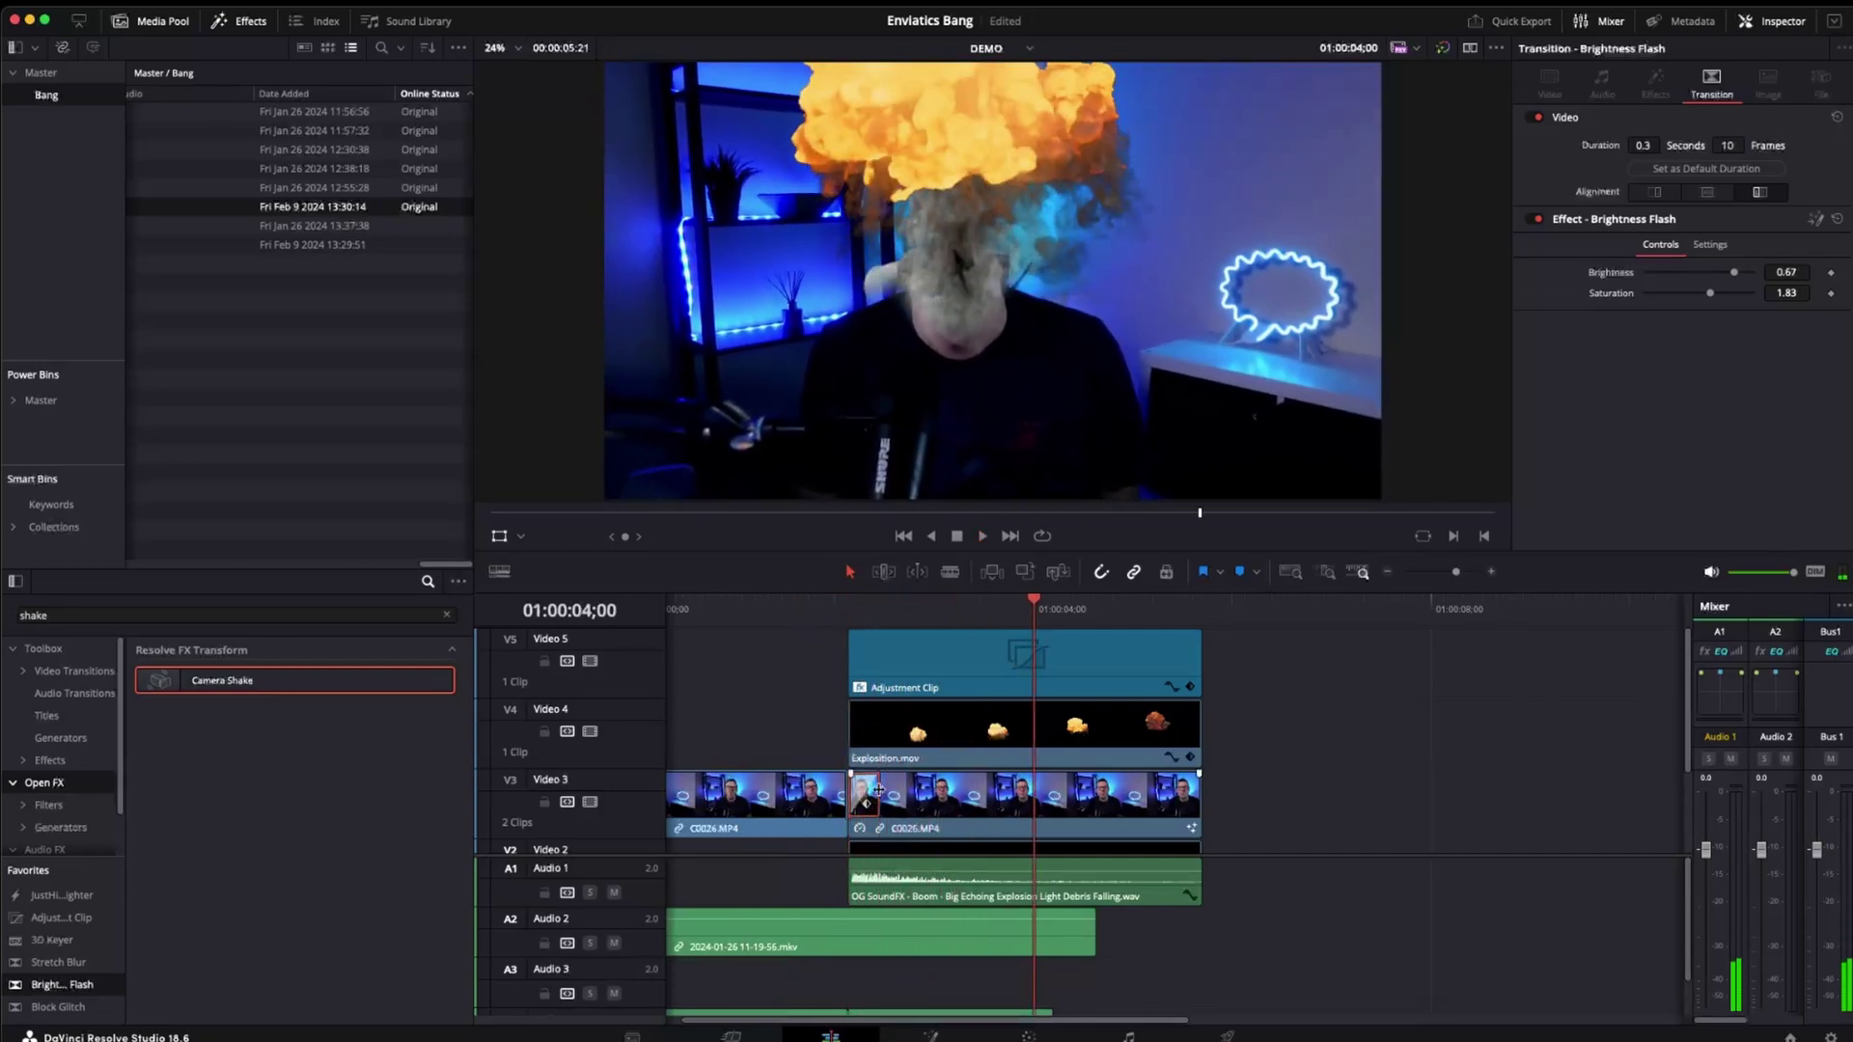
pyautogui.moveTo(877, 791); pyautogui.dragTo(869, 792)
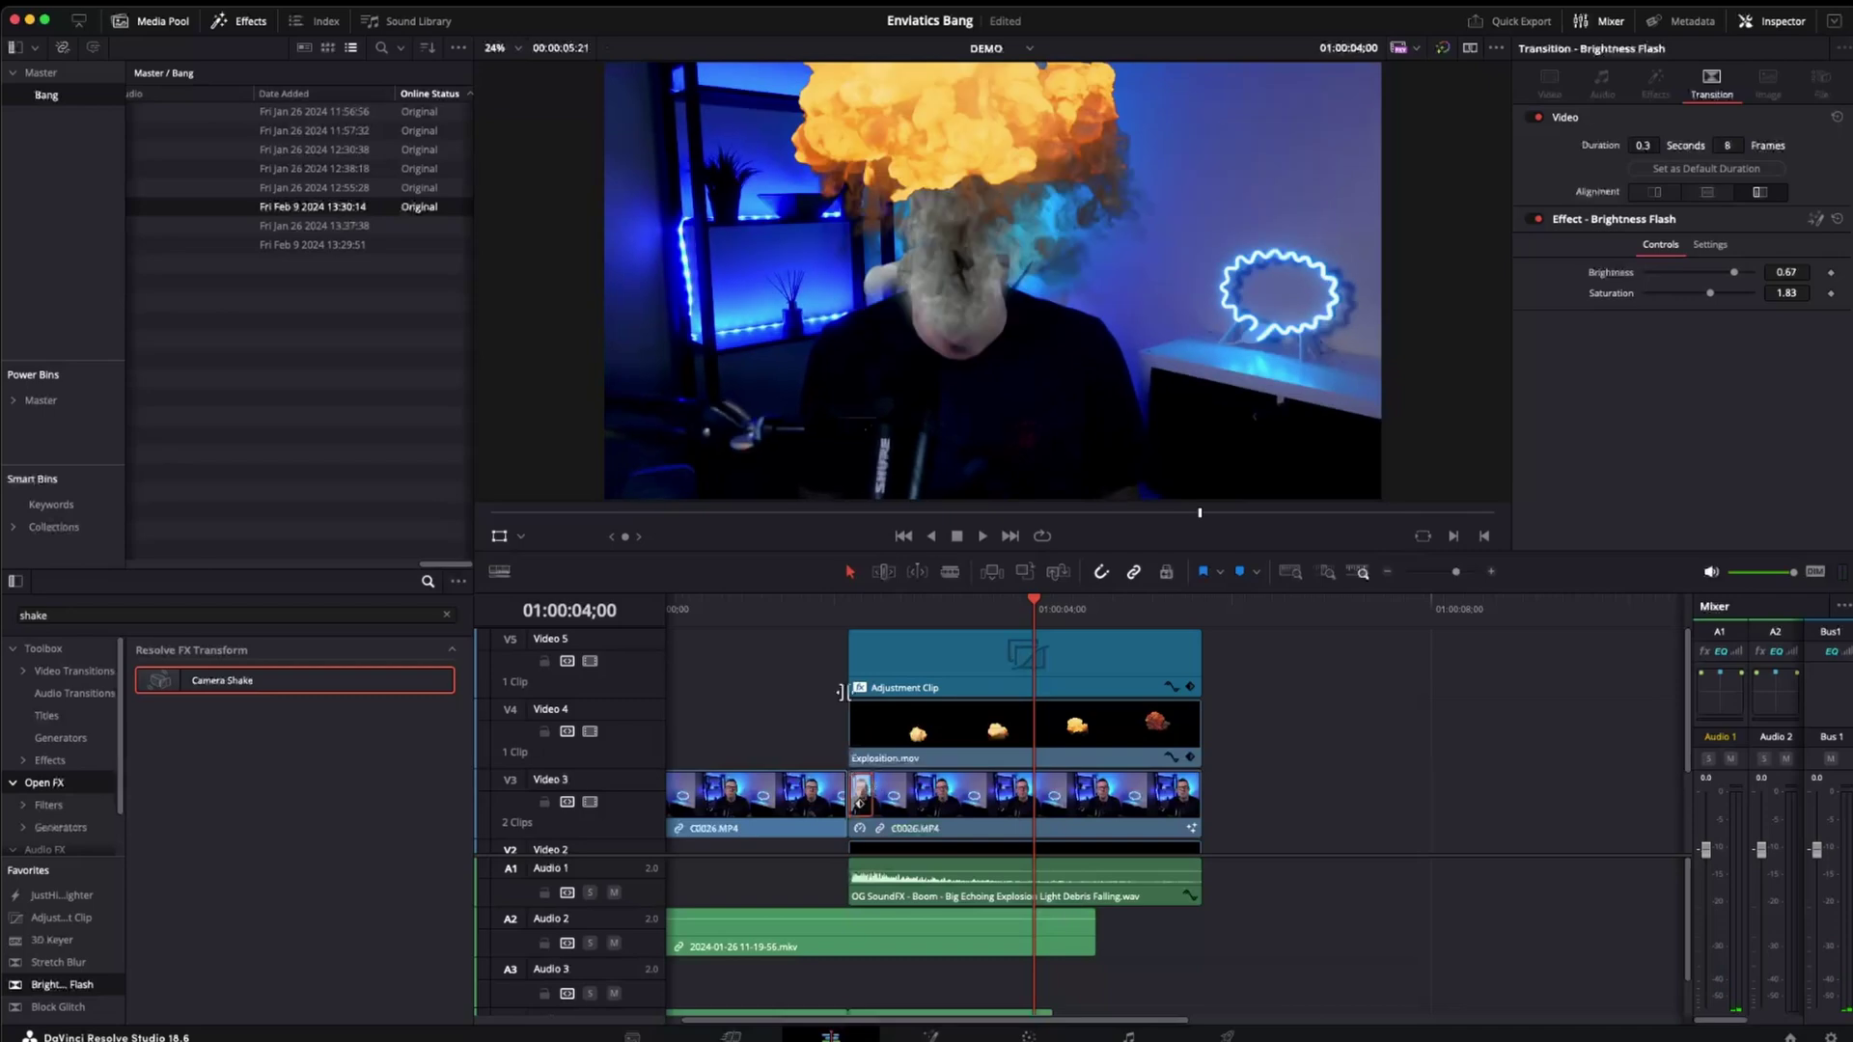
# Replay the flash, extend the Brightness Flash to 9 frames, and play the finished effect
pyautogui.click(825, 609)
pyautogui.press('space')
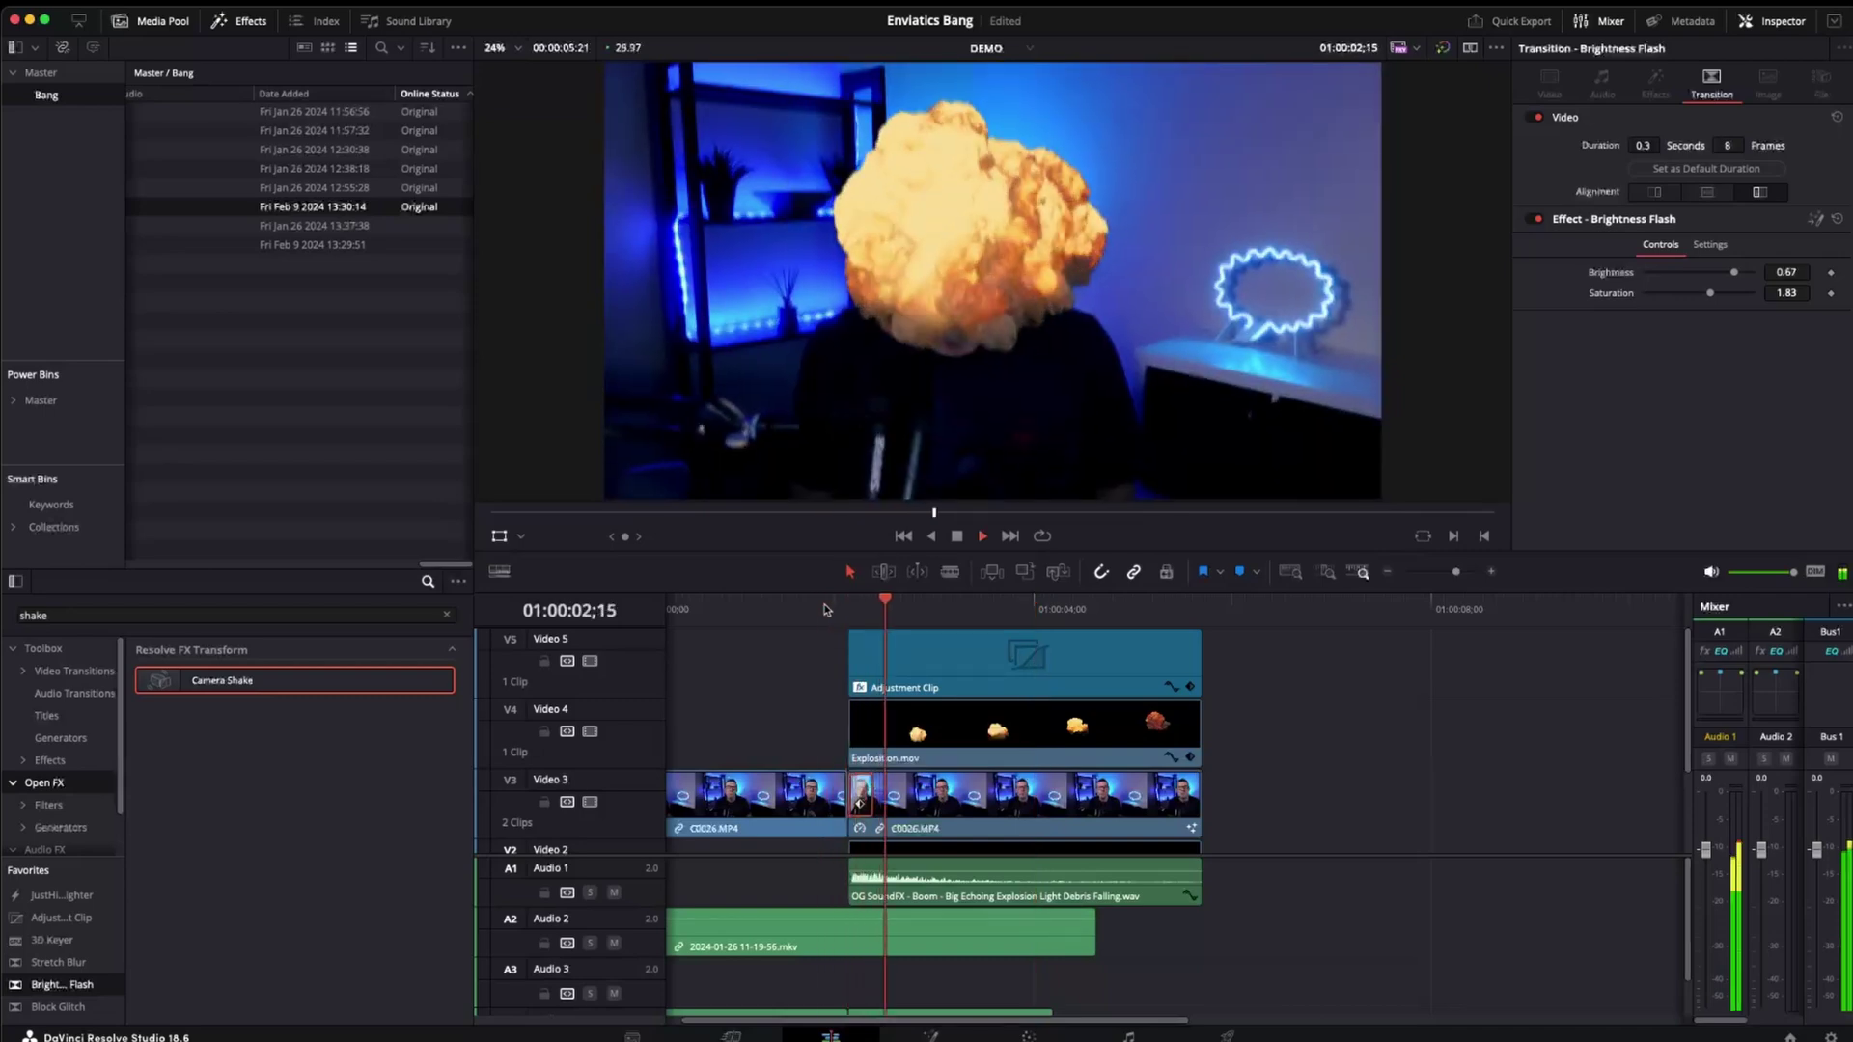
pyautogui.press('space')
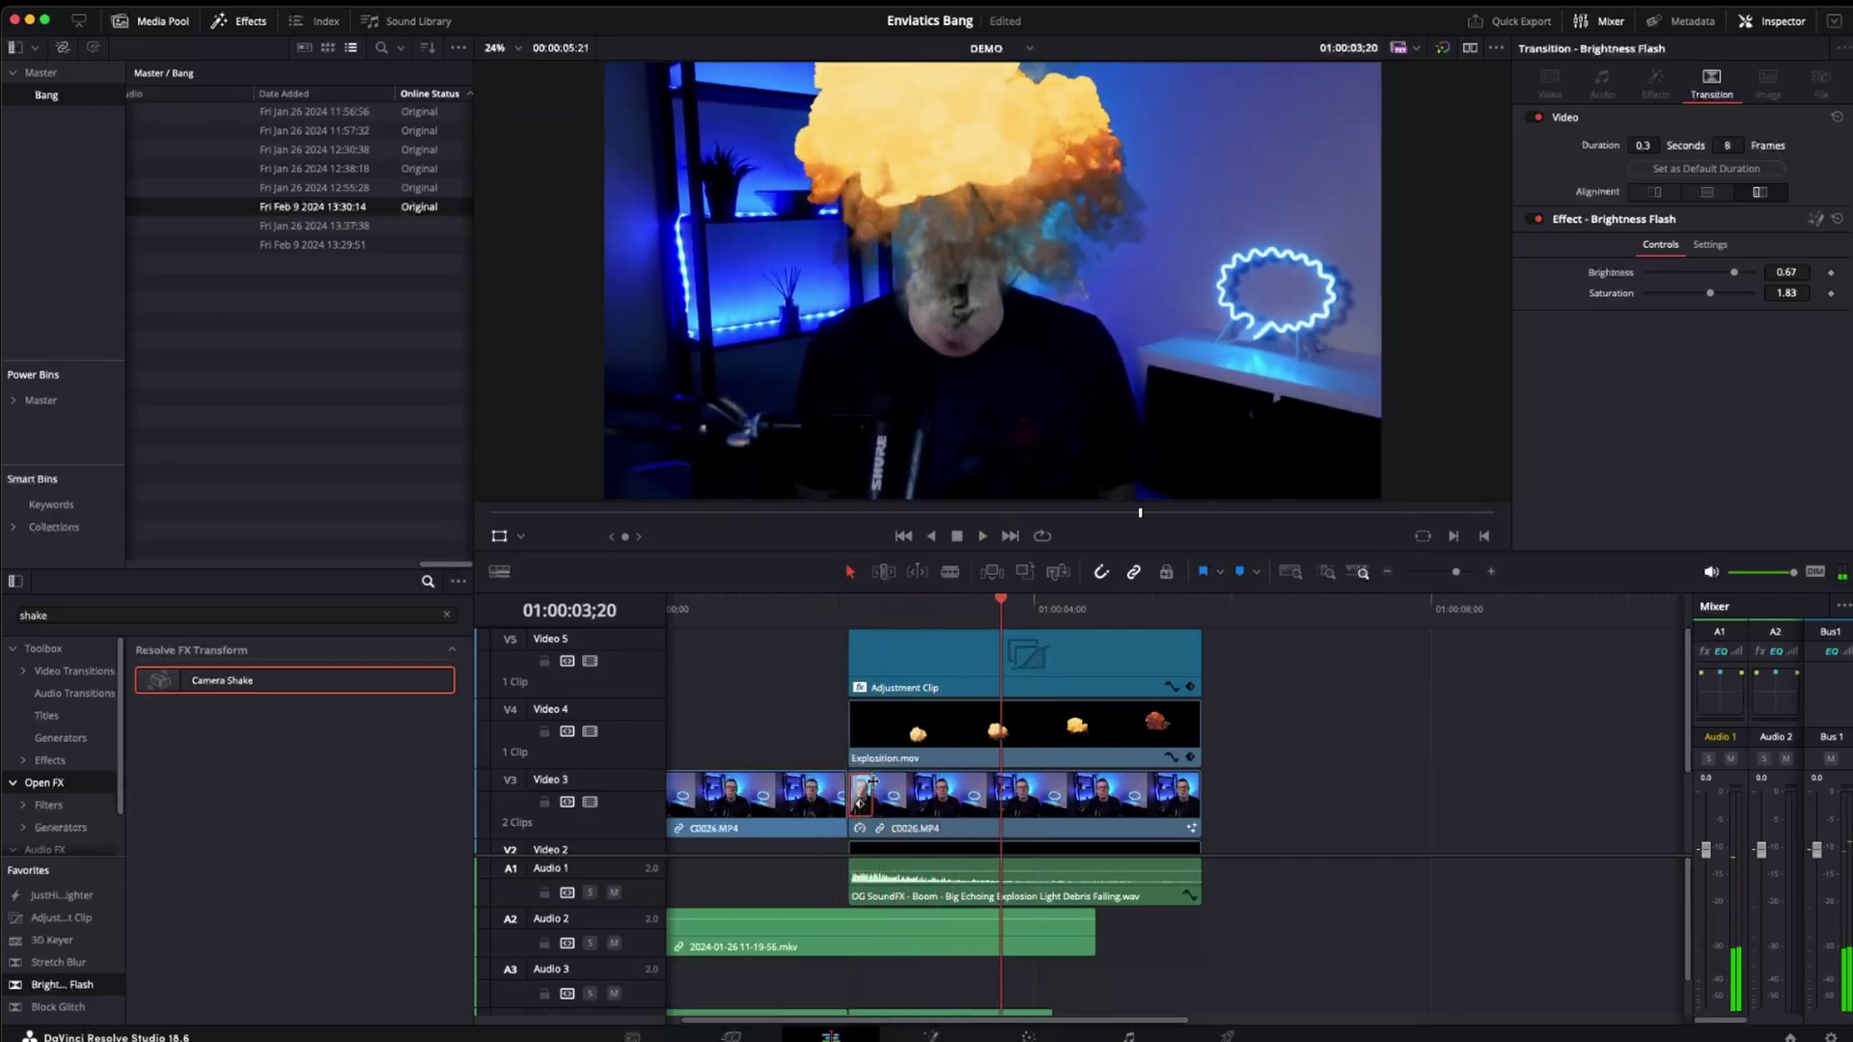
pyautogui.moveTo(872, 781); pyautogui.dragTo(877, 783)
pyautogui.press('space')
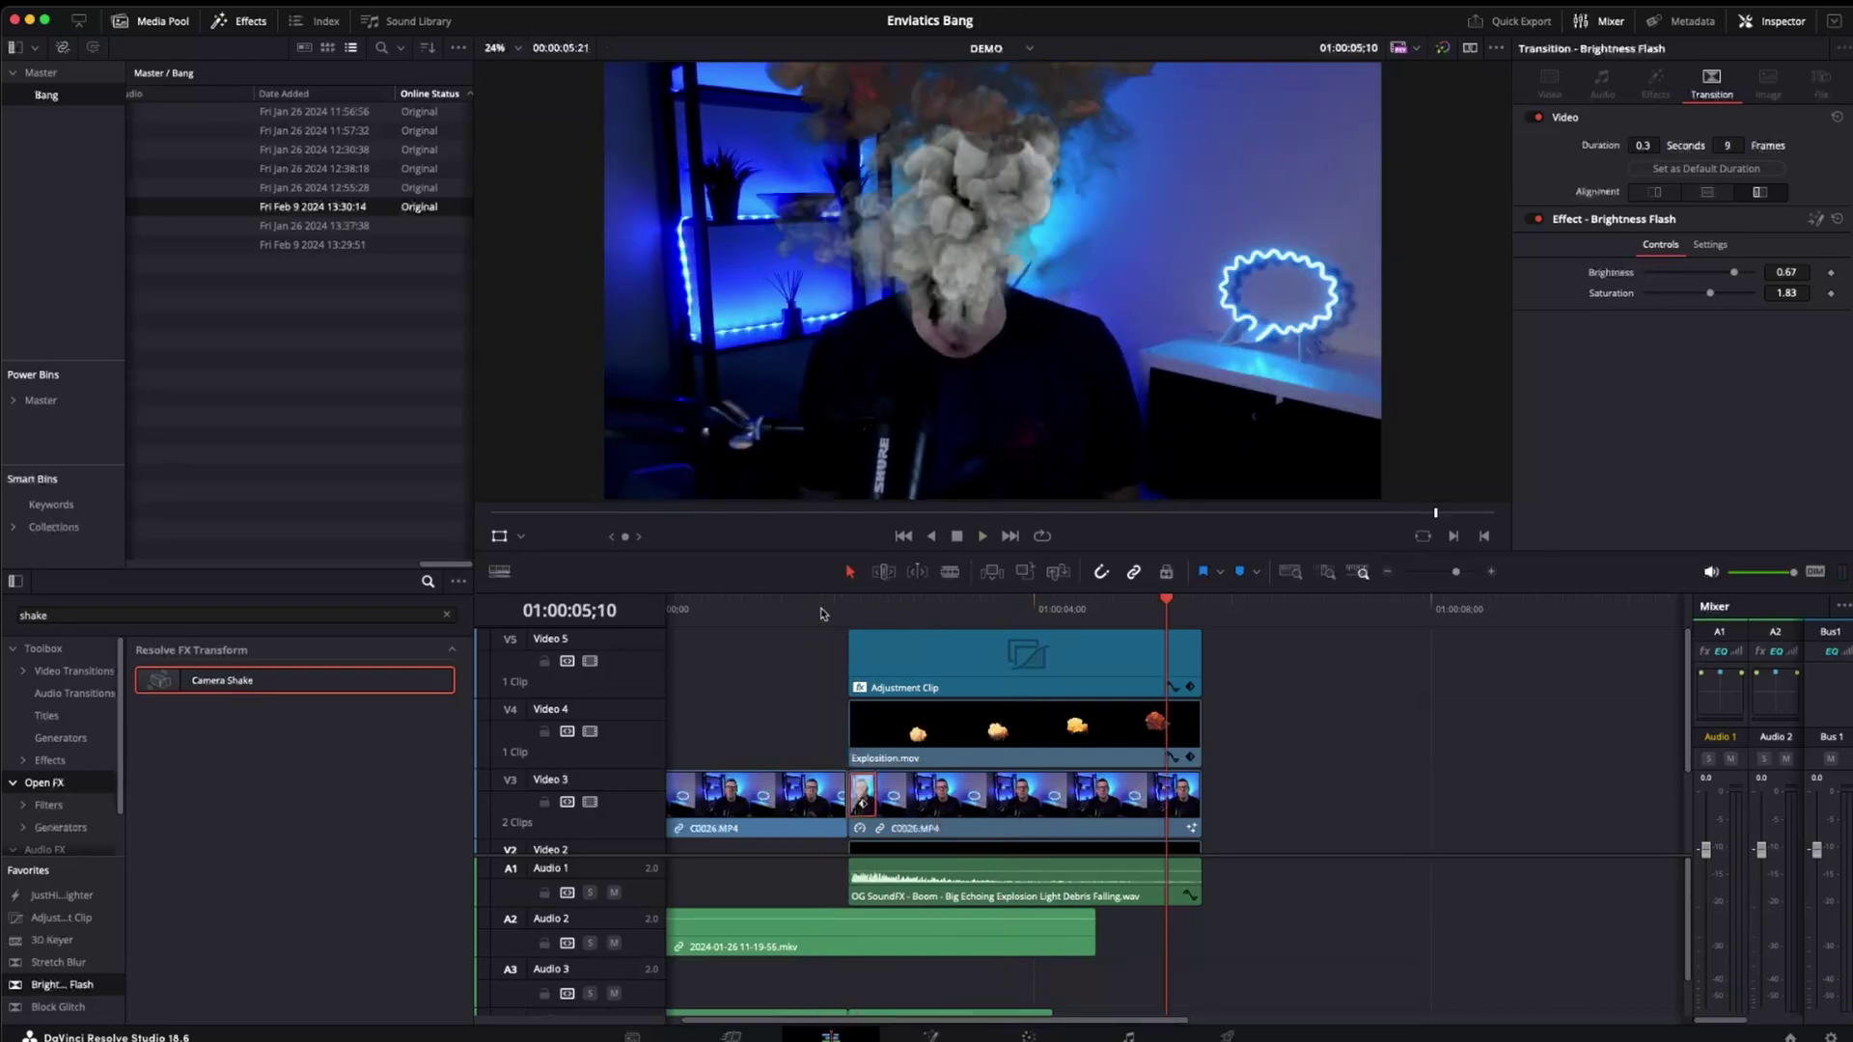